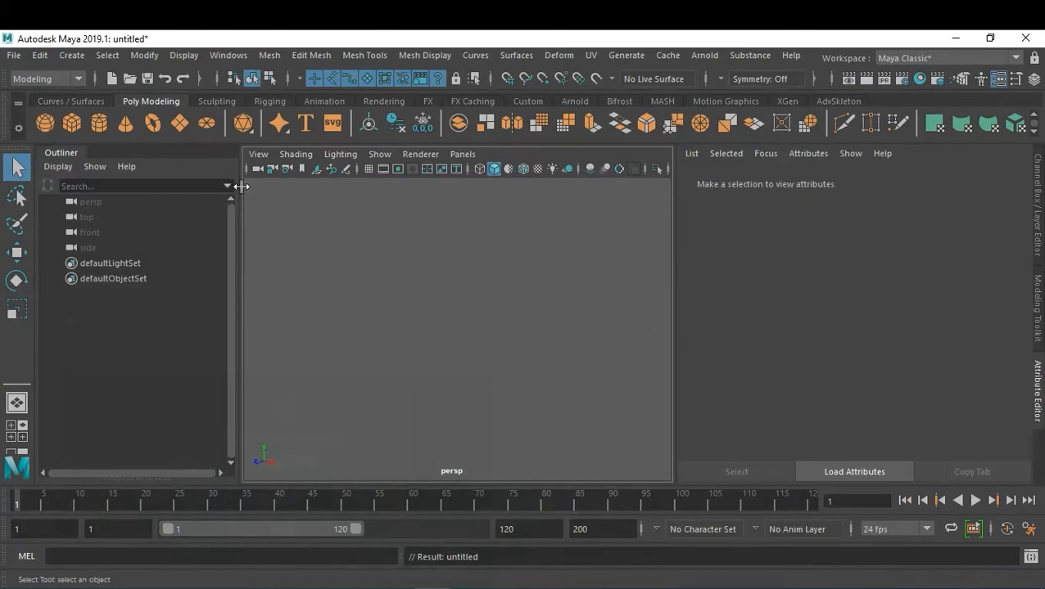
Create a polygon plane with 1 width and 1 height subdivision, sized to about 21.4 by 21.4
left_click(181, 126)
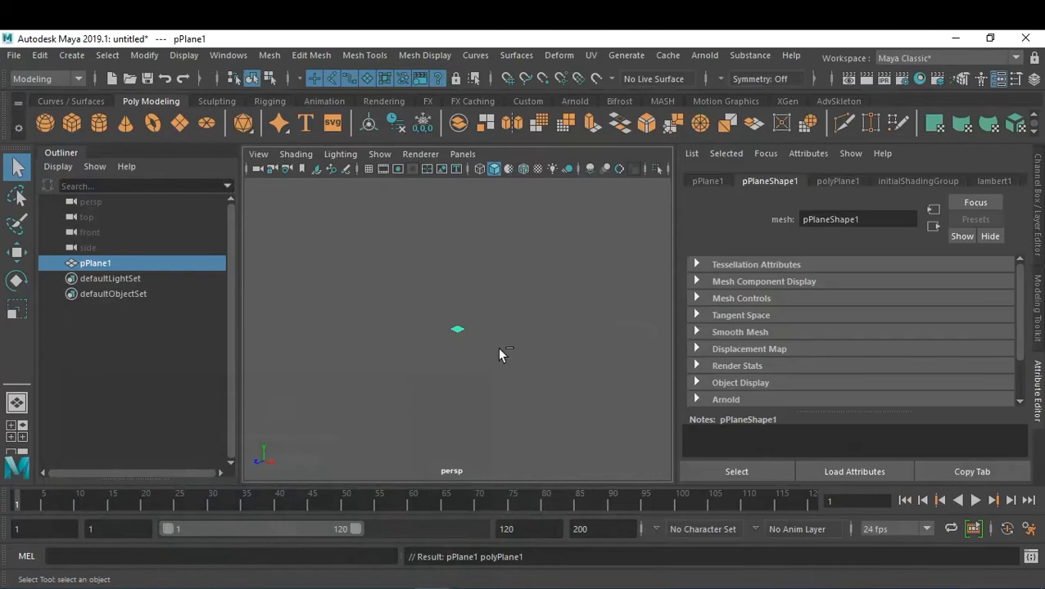
key("ctrl+a")
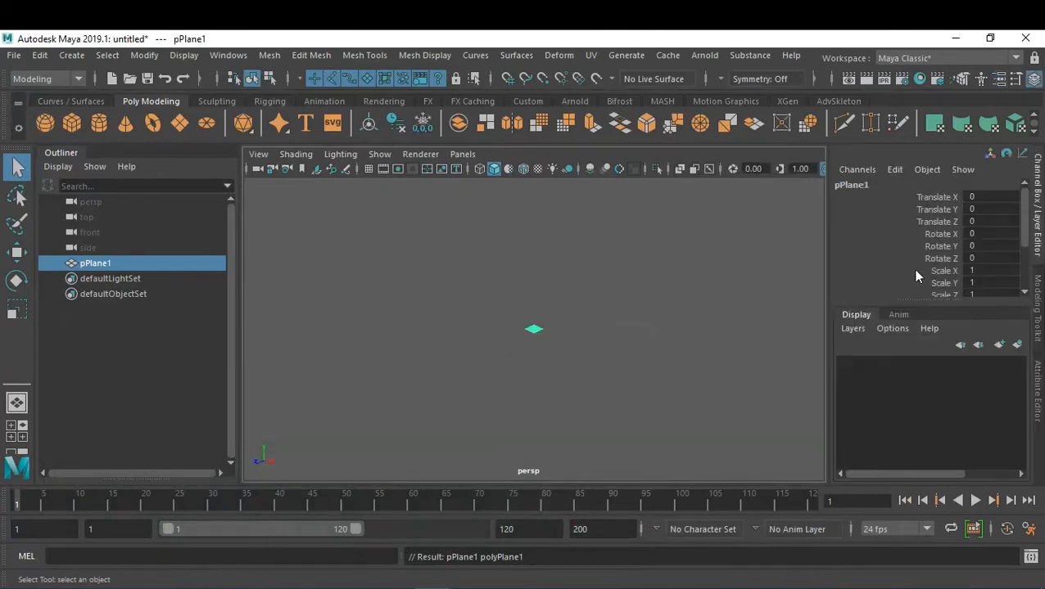
scroll(925, 285, "down", 3)
left_click(865, 280)
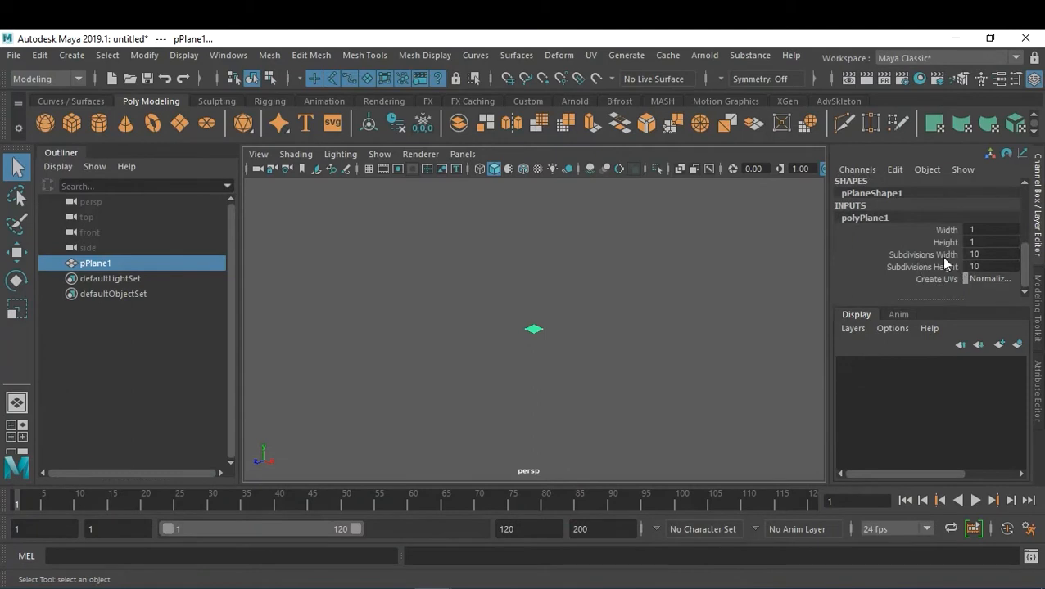
left_click_drag(940, 255, 939, 268)
middle_click_drag(571, 333, 299, 361)
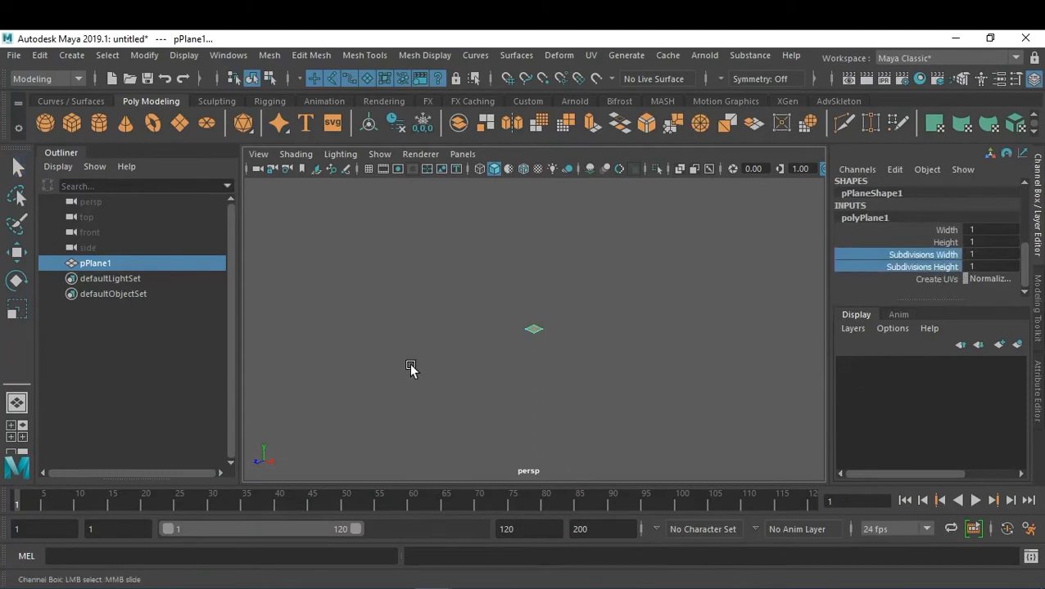
left_click_drag(932, 235, 932, 245)
middle_click_drag(537, 340, 693, 352)
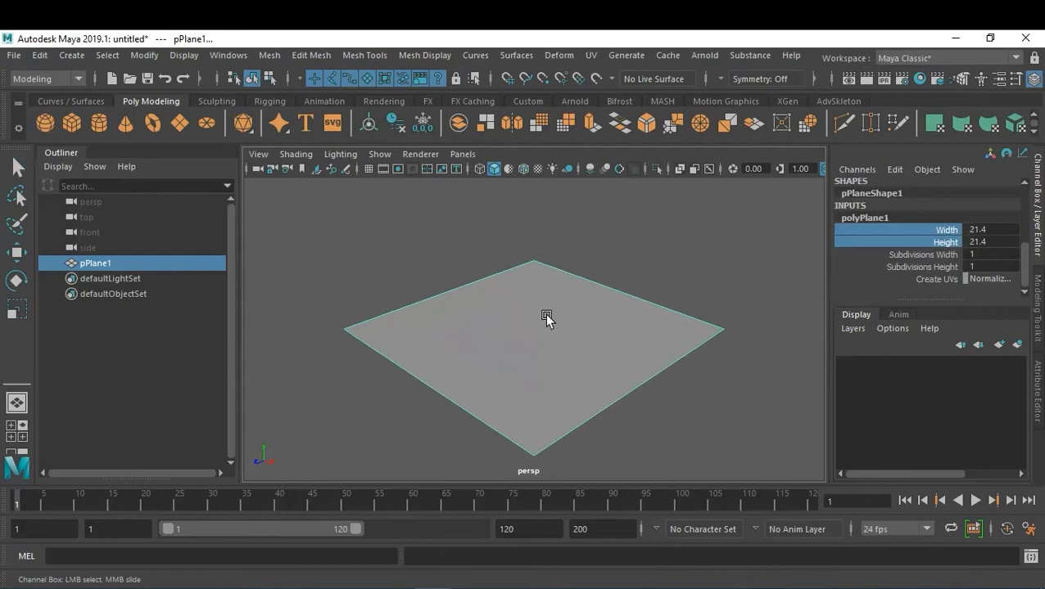
Stand the plane upright by setting its Rotate X to 90, then deselect it
key("e")
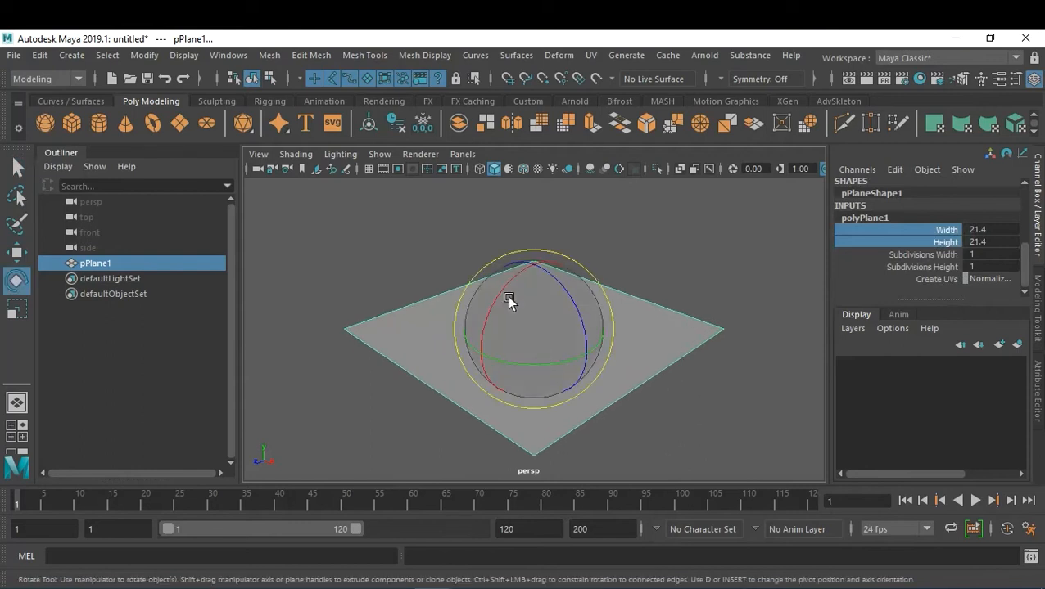
scroll(961, 289, "up", 5)
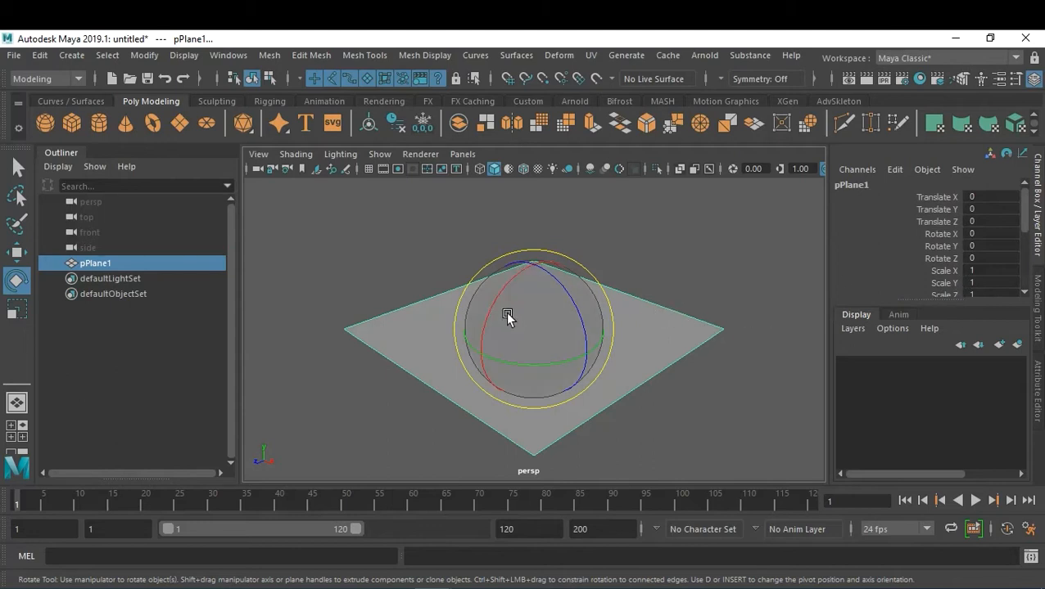
left_click_drag(490, 309, 493, 368)
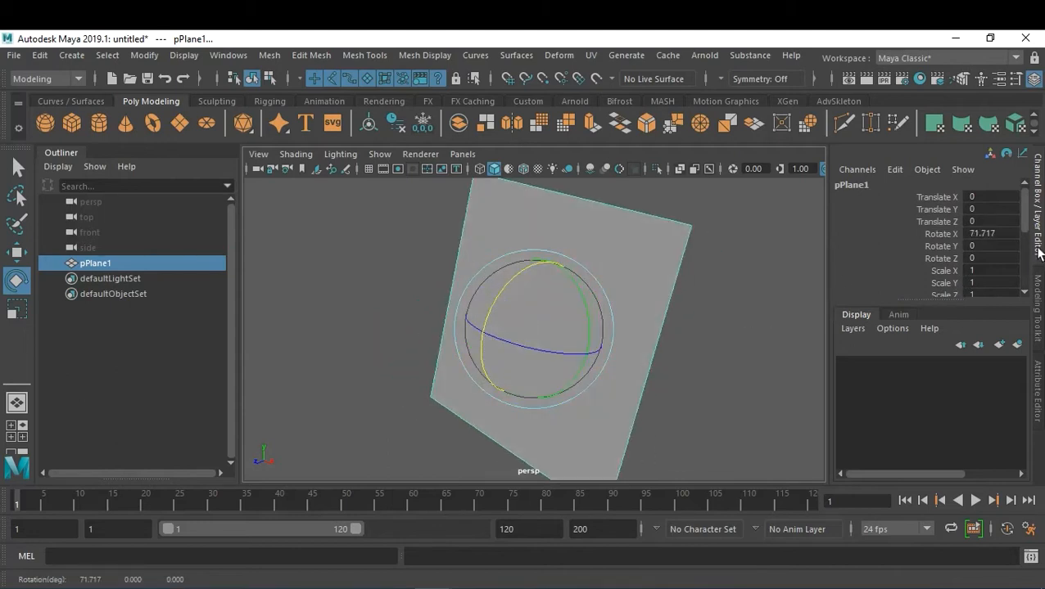
double_click(1000, 233)
type("90")
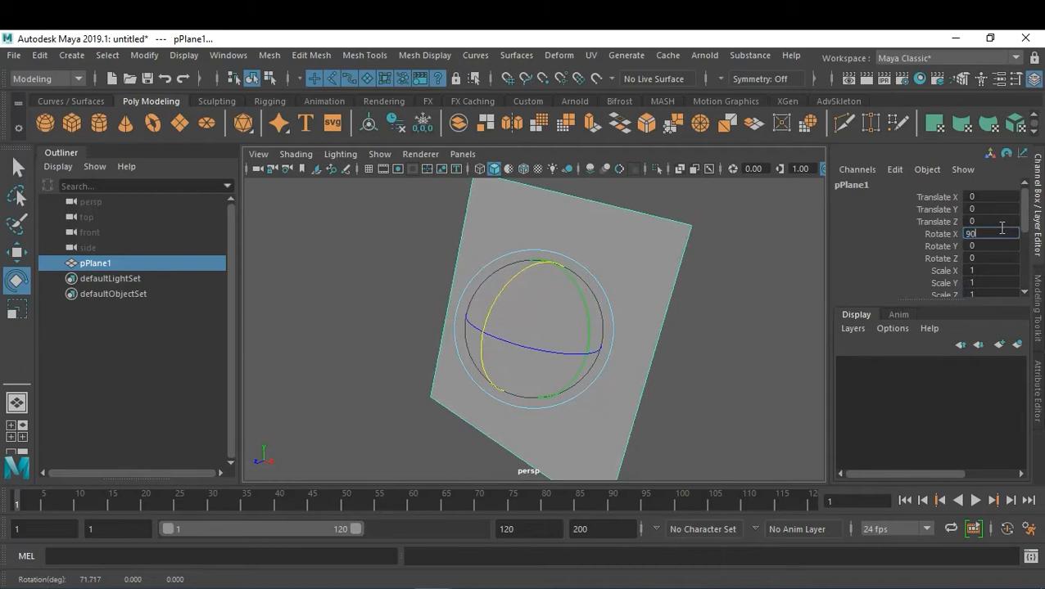
key("Return")
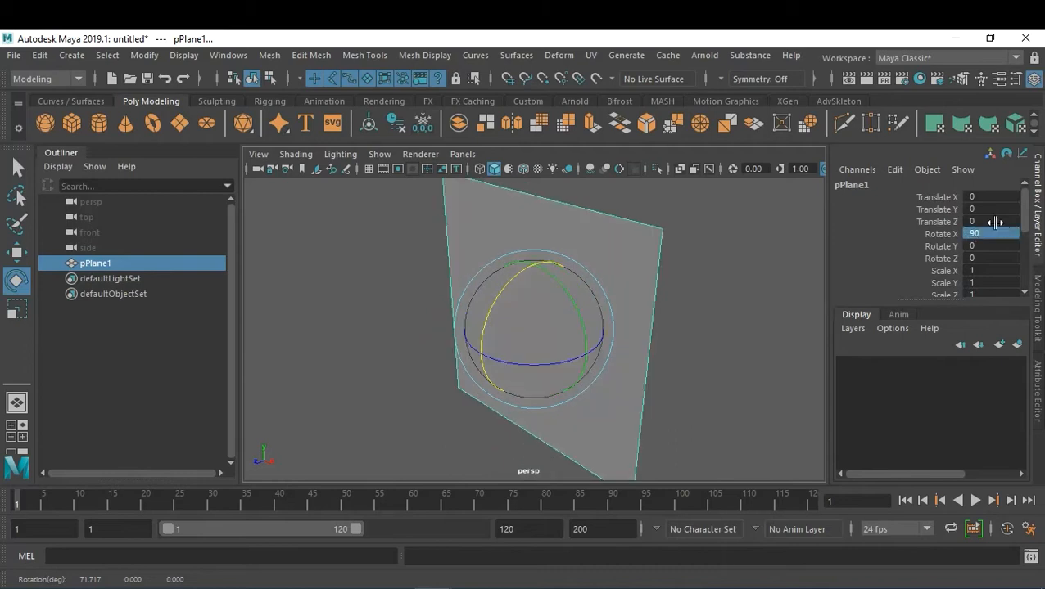
left_click(679, 316)
Enable Multisampling Anti-aliasing in the Viewport 2.0 renderer settings
scroll(508, 323, "down", 4)
left_click_drag(506, 323, 562, 326, "alt")
scroll(581, 331, "up", 1)
middle_click_drag(601, 338, 529, 340, "alt")
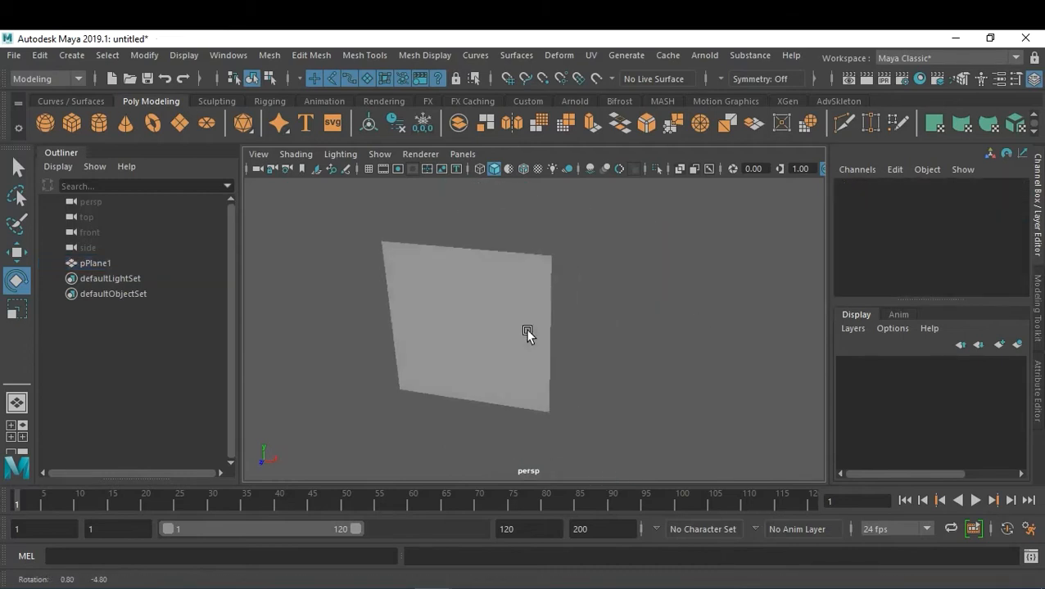
left_click(421, 154)
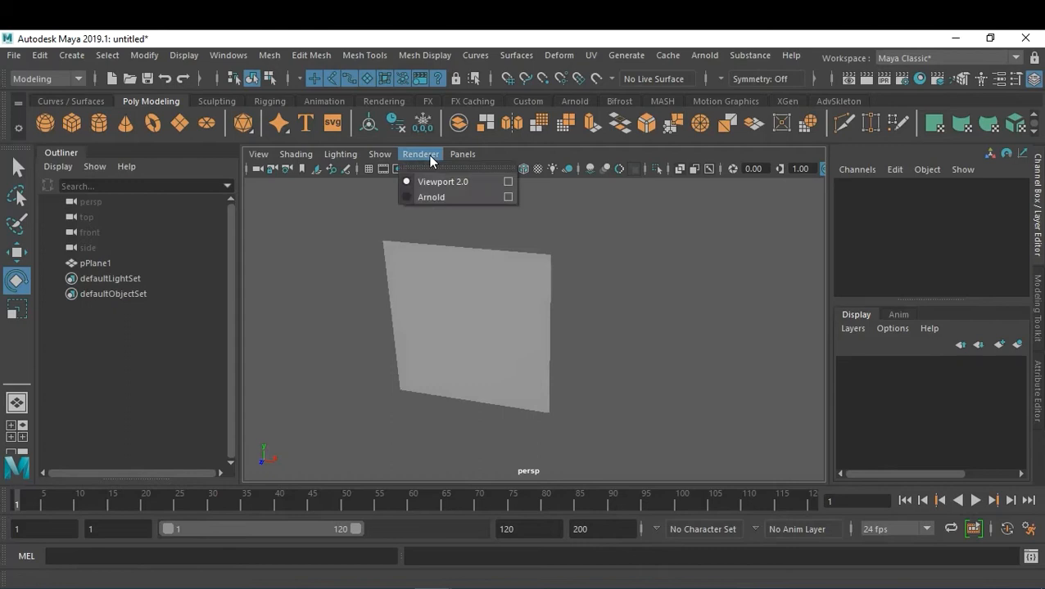
left_click(508, 185)
scroll(726, 420, "down", 5)
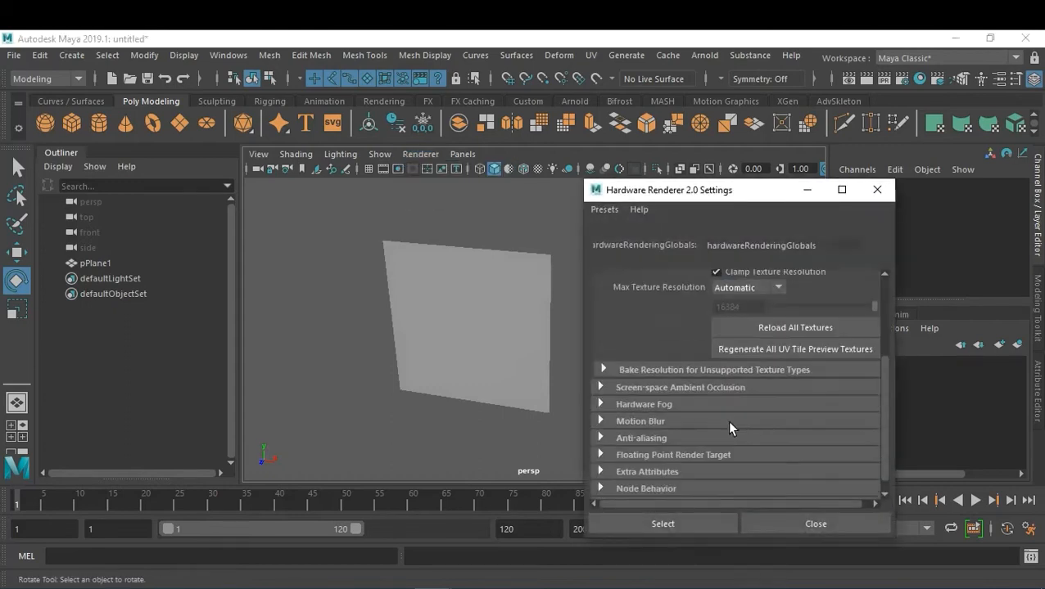
left_click(647, 422)
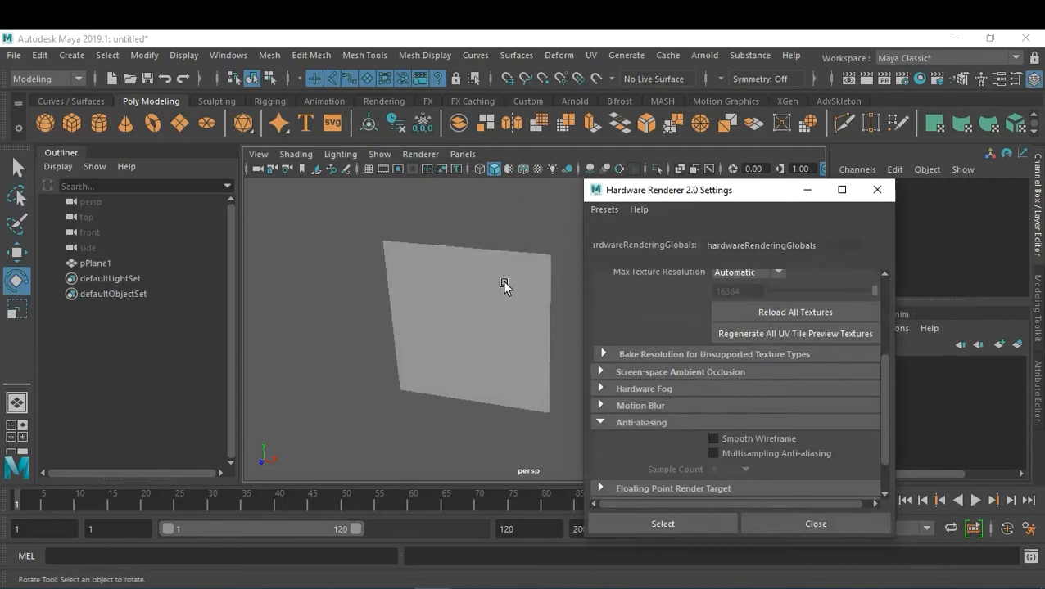
left_click(745, 453)
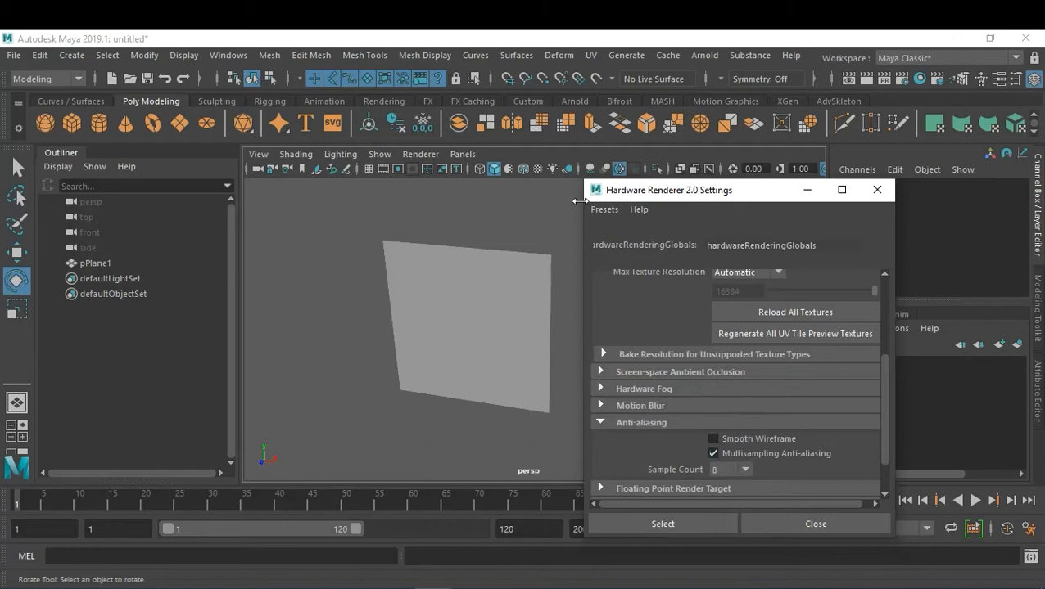
left_click(781, 525)
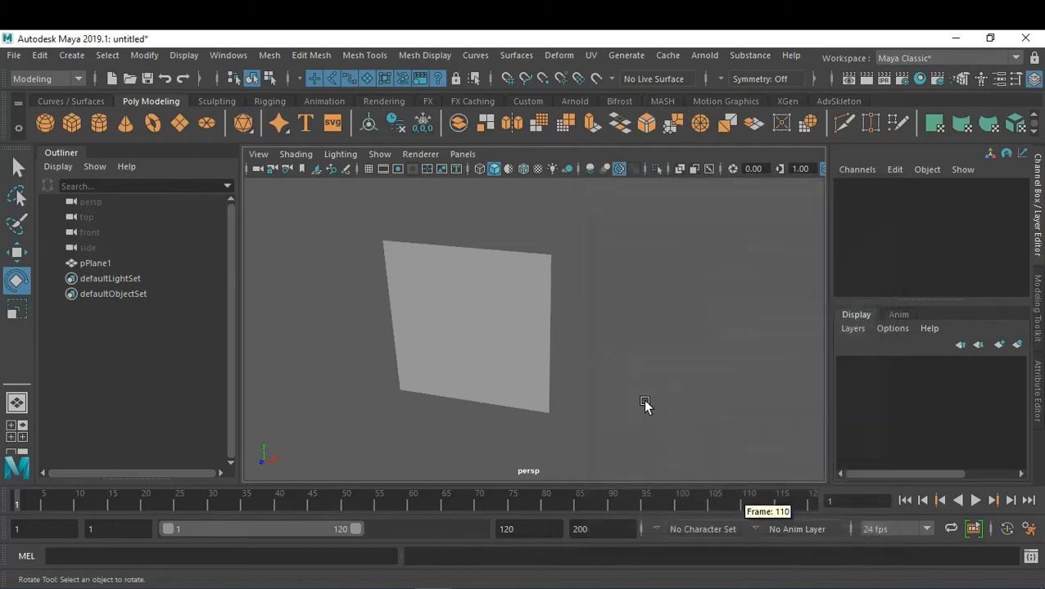
Assign a new Lambert material to the upright plane
left_click_drag(514, 350, 527, 319, "alt")
middle_click_drag(525, 316, 509, 312, "alt")
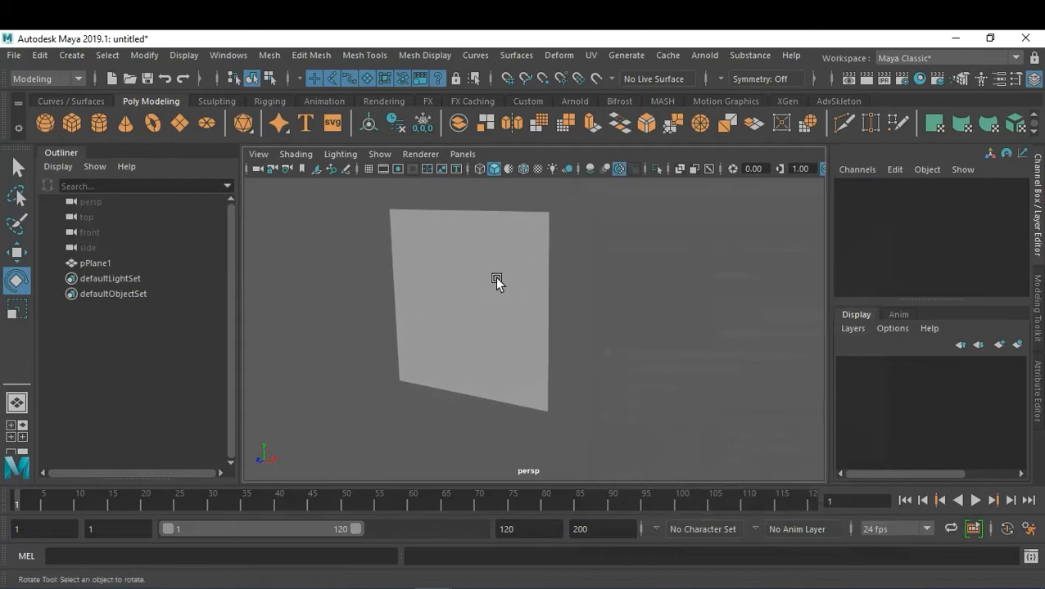
left_click(495, 277)
right_click_drag(520, 230, 655, 493)
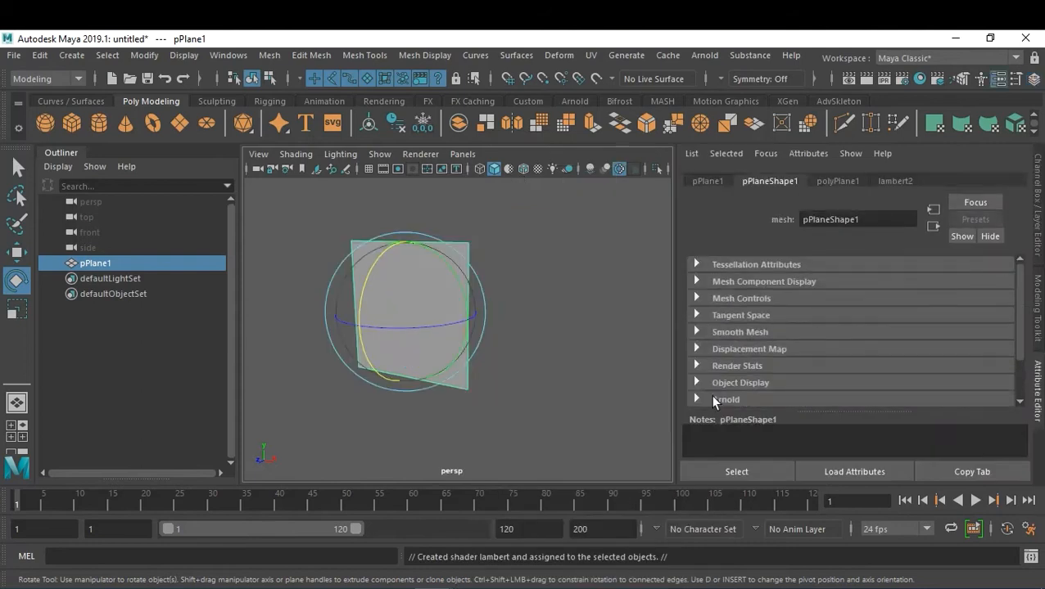
Connect a Ramp texture to the Transparency of the plane's new Lambert material
left_click(894, 180)
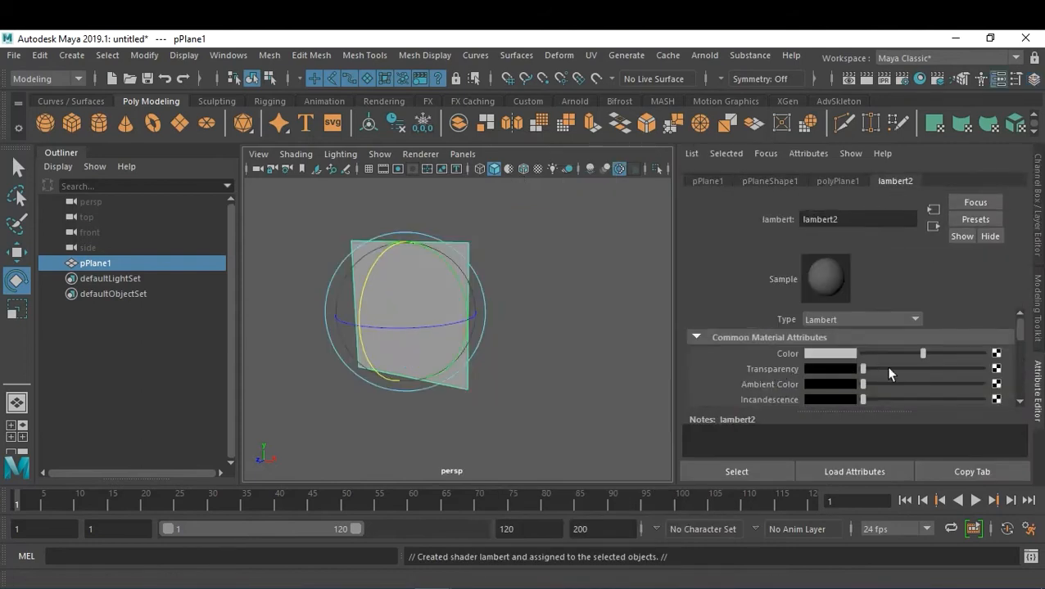
left_click(995, 369)
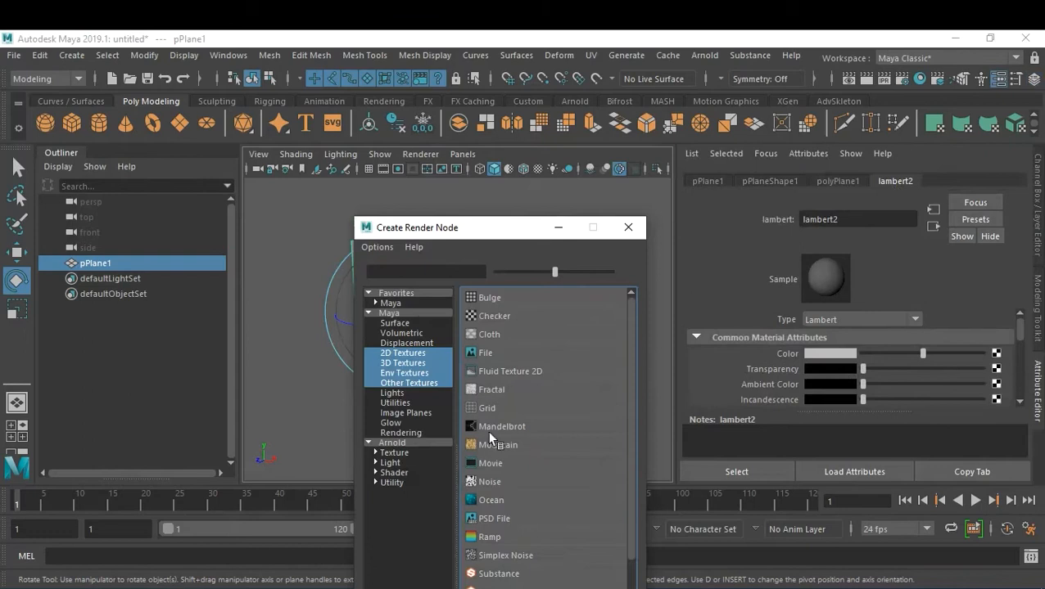
left_click(496, 536)
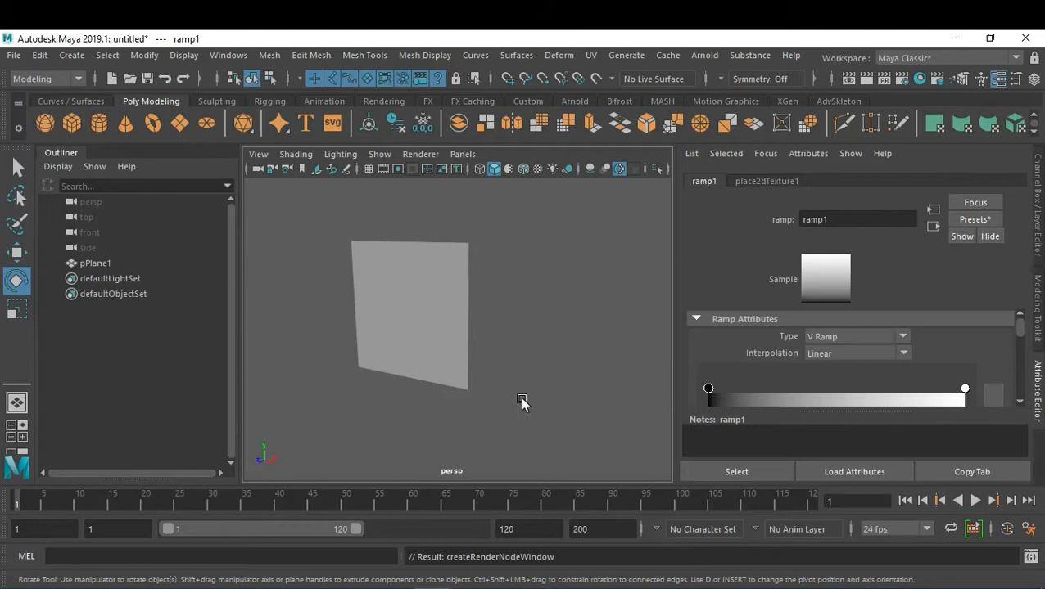
Turn on textured display in the perspective view and switch its background to the blue gradient
key("5")
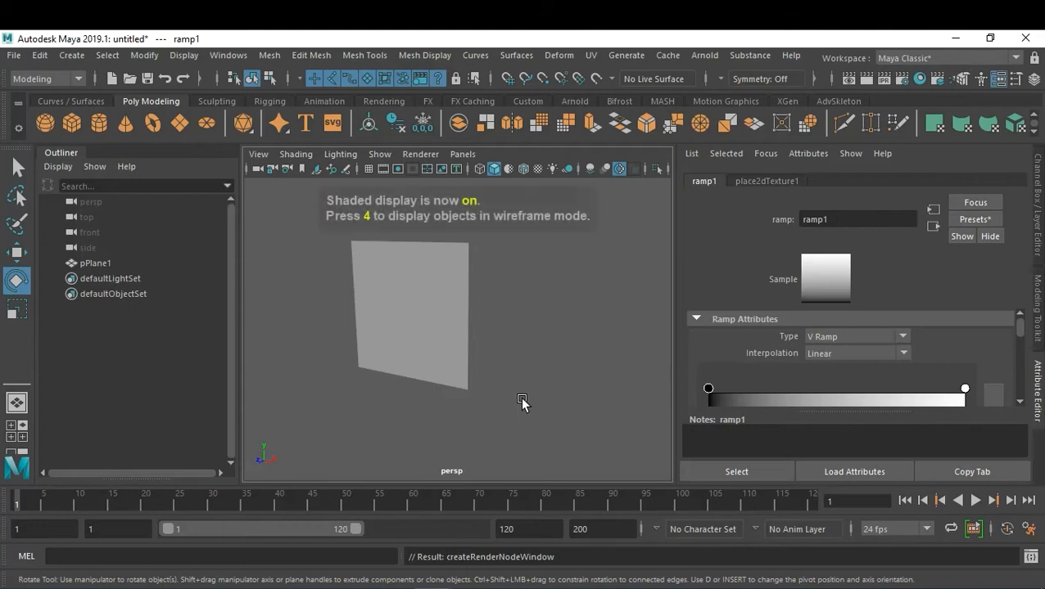
key("6")
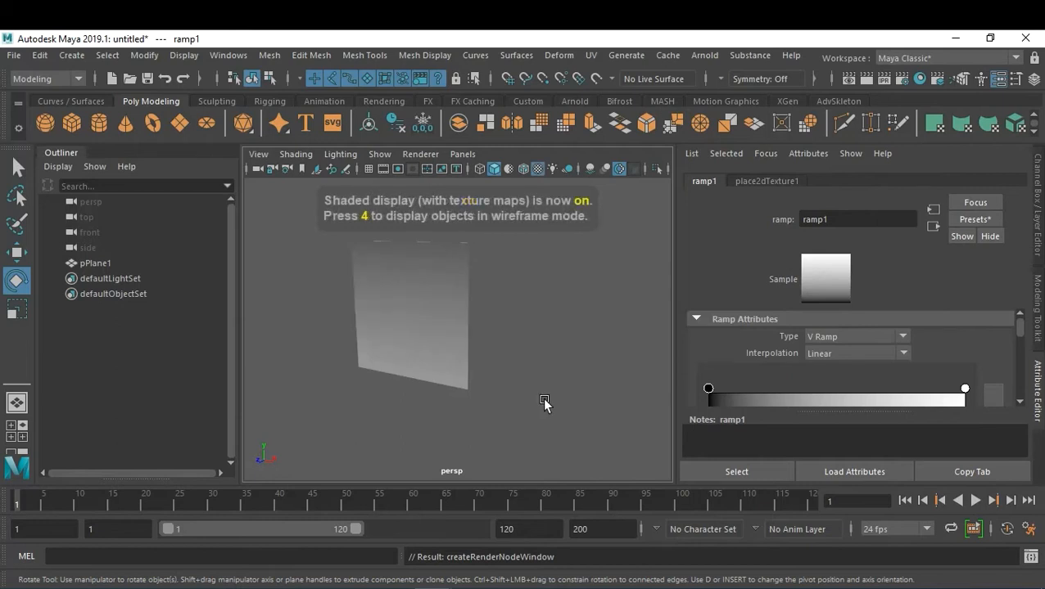
left_click_drag(560, 291, 467, 338, "alt")
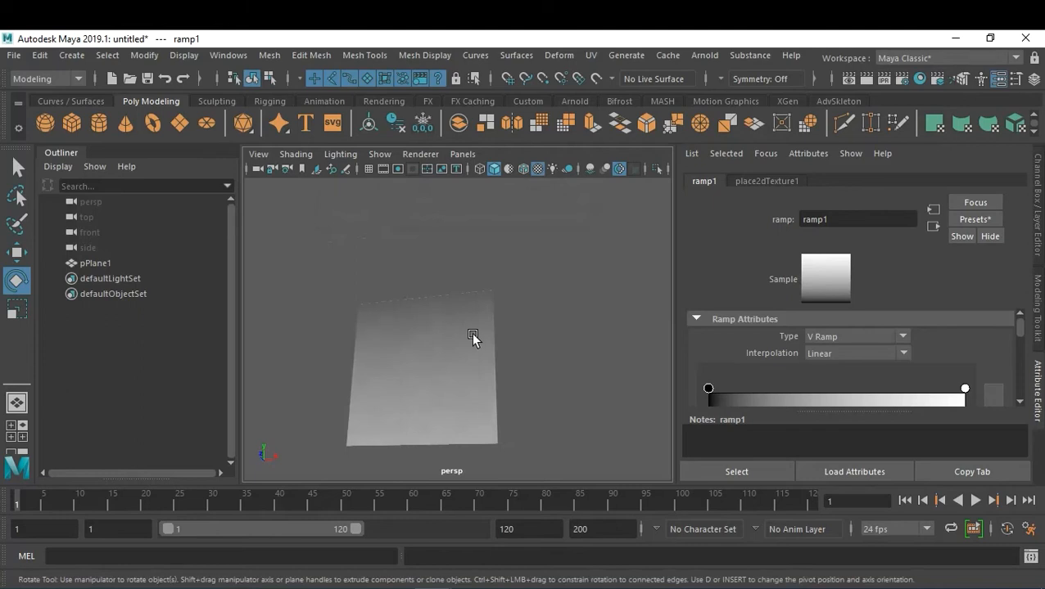
key("alt+b")
key("alt+b")
left_click_drag(572, 340, 569, 299, "alt")
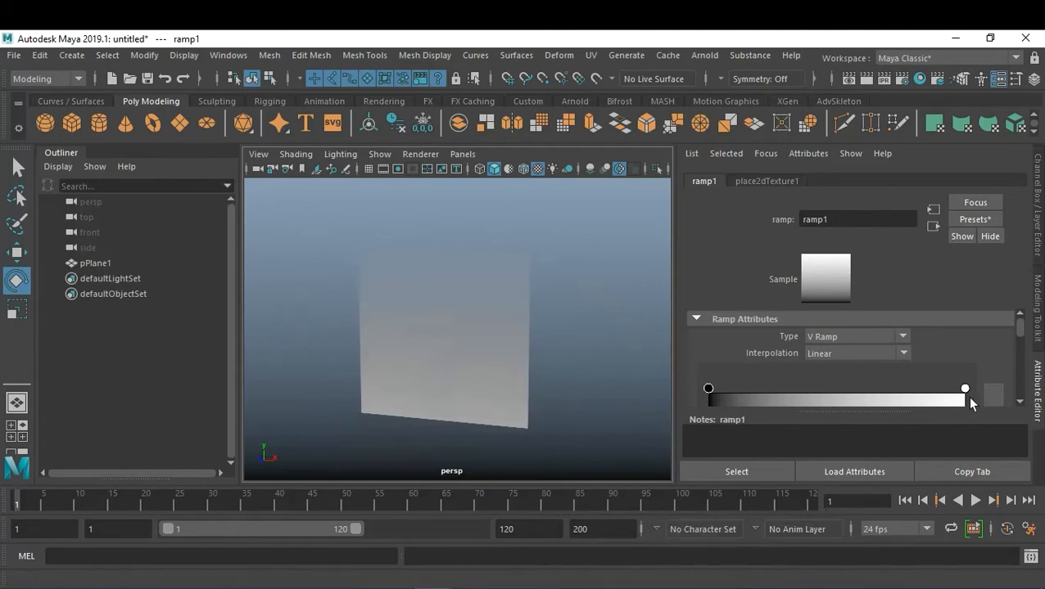
Move the ramp's white marker to about position 0.042, and key the black marker's Selected Position at frame 1
left_click_drag(965, 392, 719, 395)
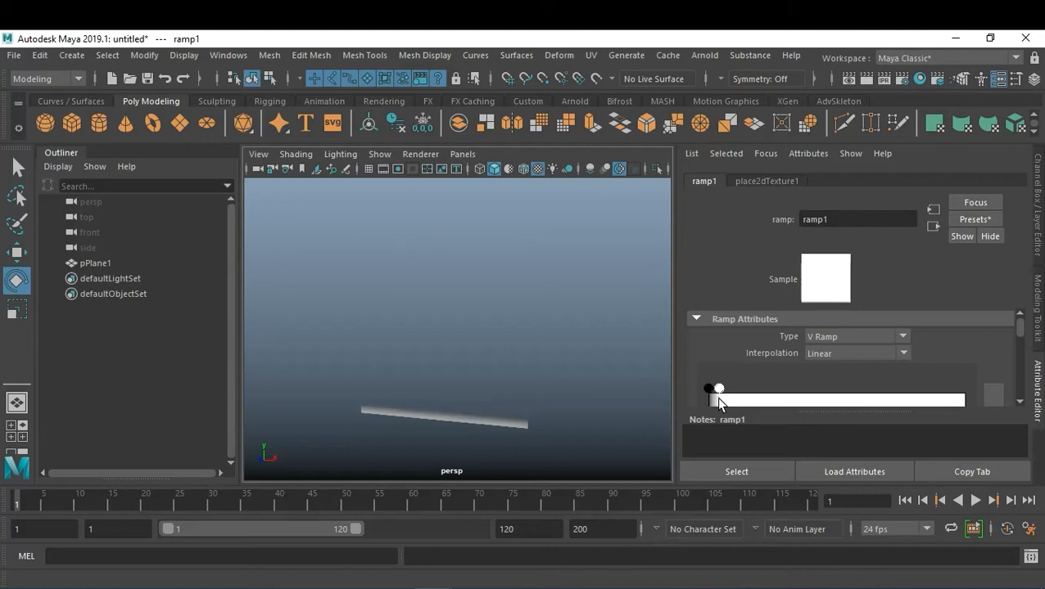
left_click_drag(1022, 332, 1021, 340)
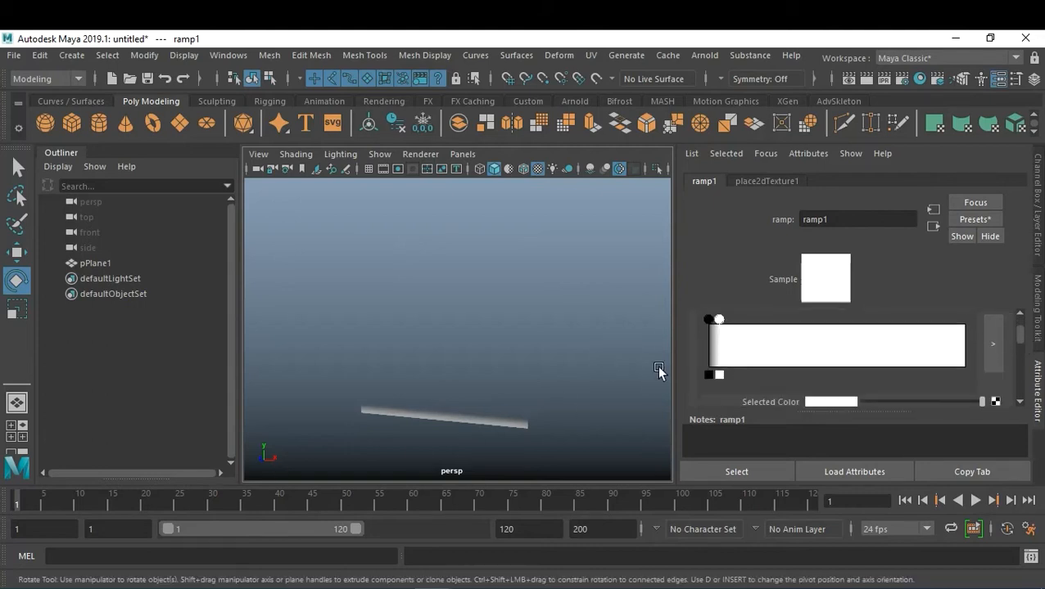
left_click(708, 320)
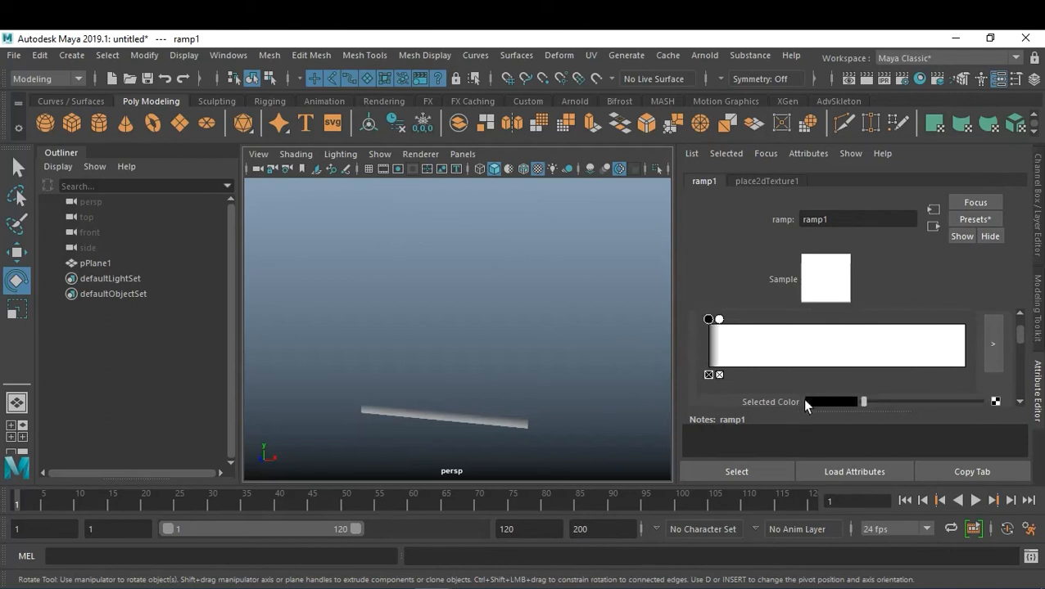
scroll(802, 398, "down", 2)
right_click(821, 373)
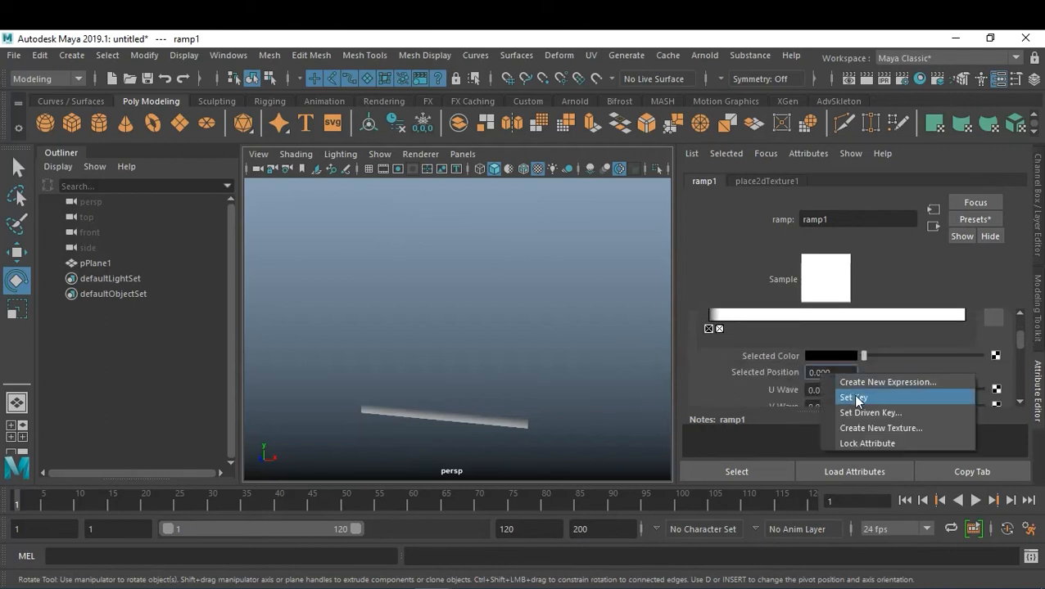
left_click(855, 398)
Key the white ramp marker's Selected Position at frame 1
scroll(876, 380, "up", 2)
left_click(719, 320)
scroll(861, 392, "down", 2)
right_click(828, 372)
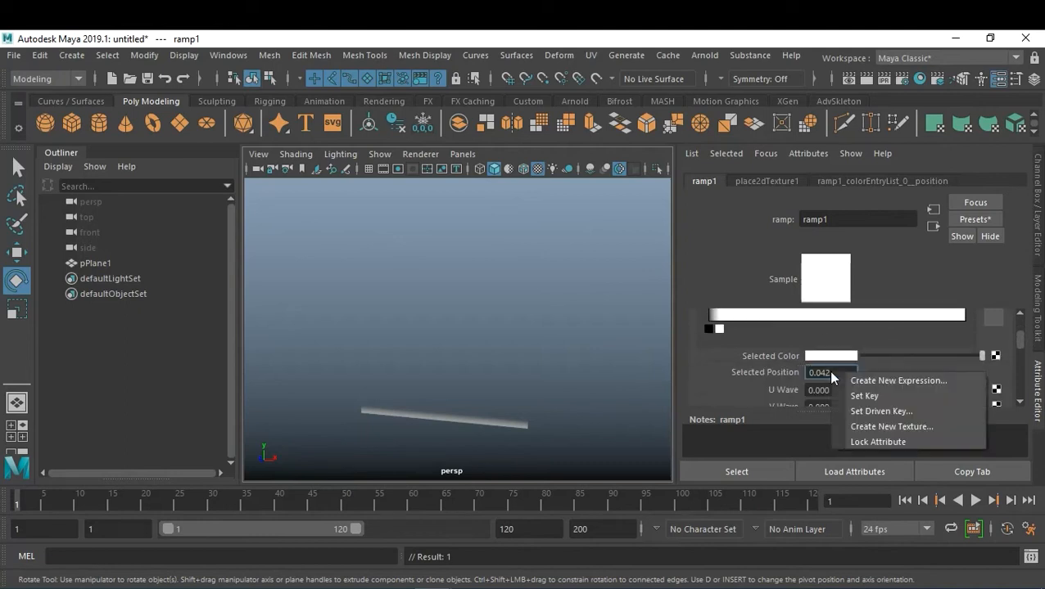
left_click(856, 398)
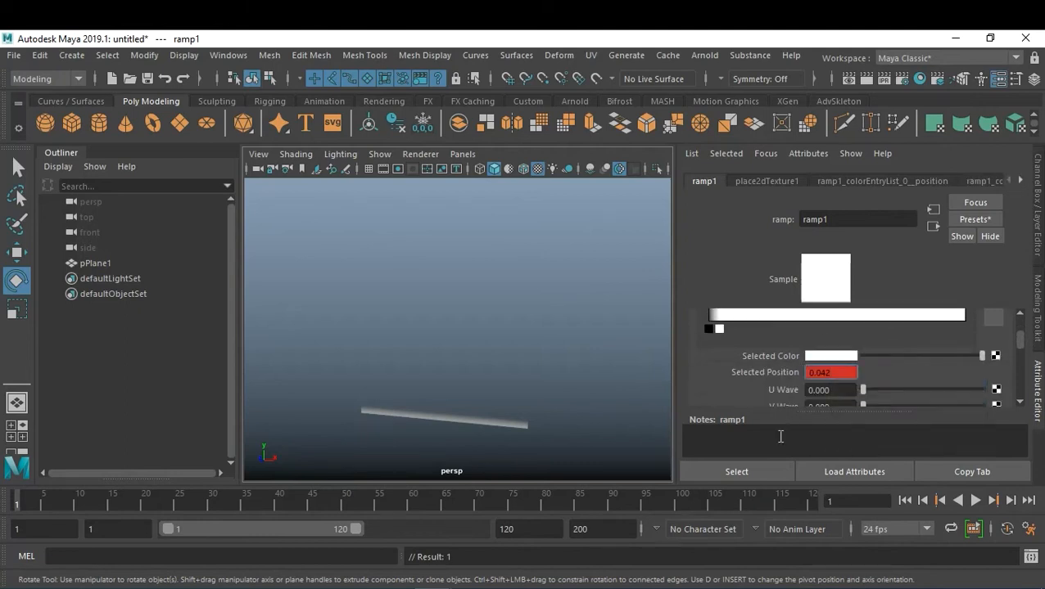
At frame 100, move the ramp's white marker to position 1.000 and key its Selected Position
left_click(675, 504)
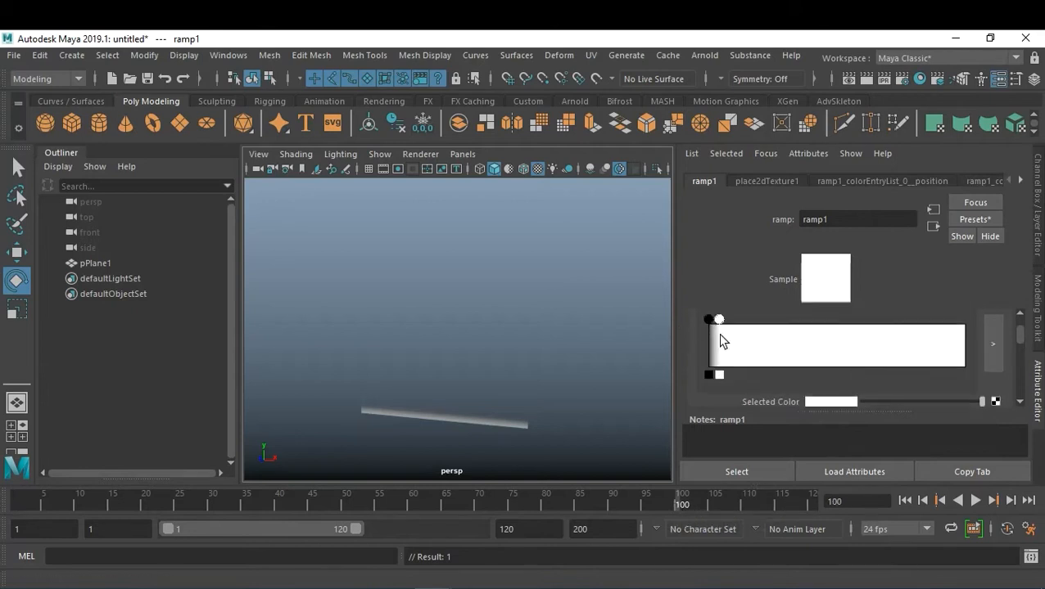
left_click_drag(720, 326, 1002, 347)
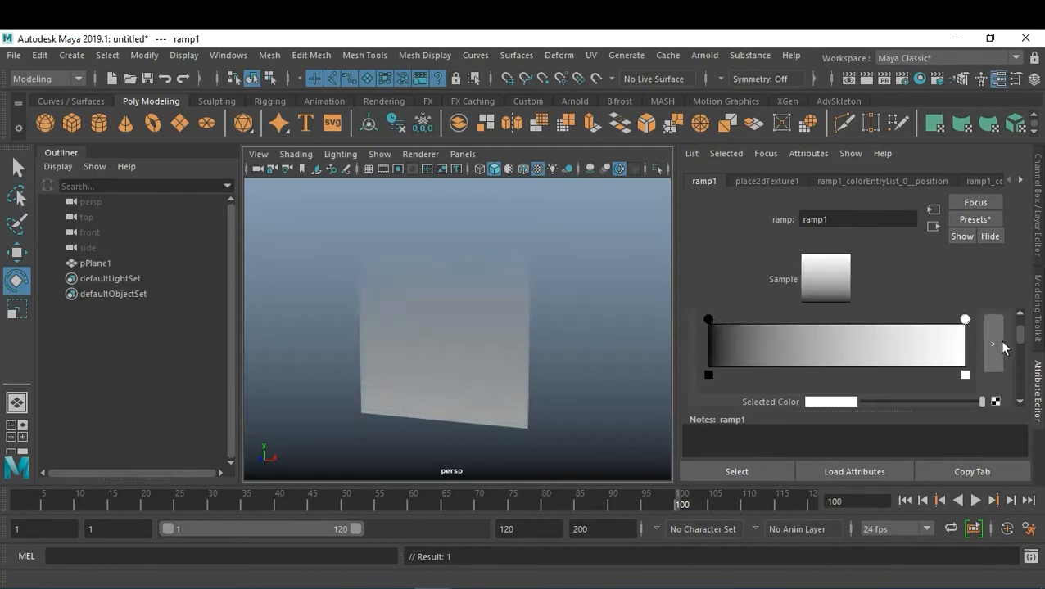
scroll(817, 395, "down", 2)
right_click(812, 378)
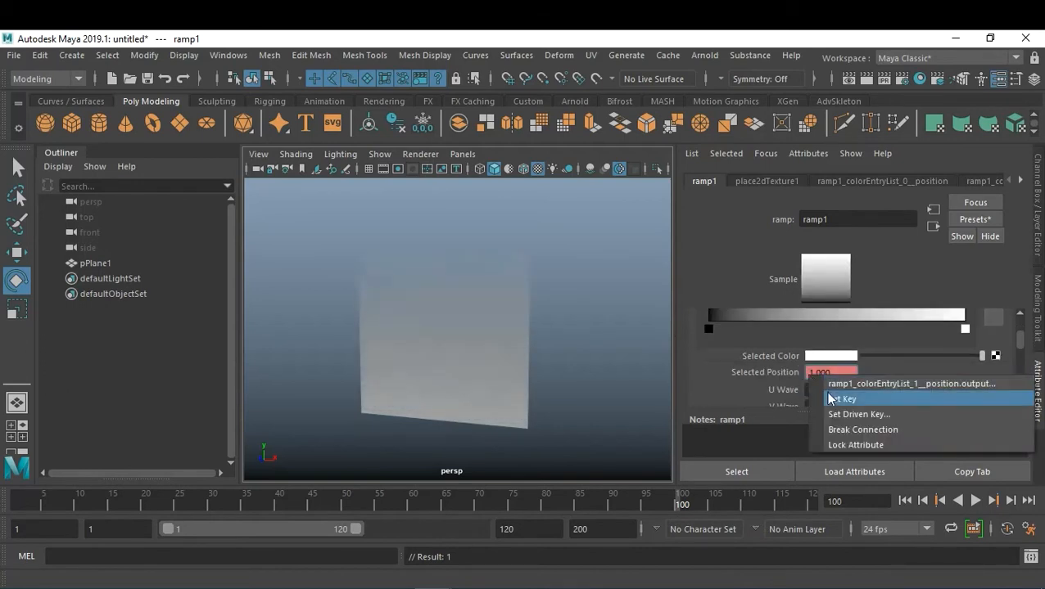
left_click(828, 399)
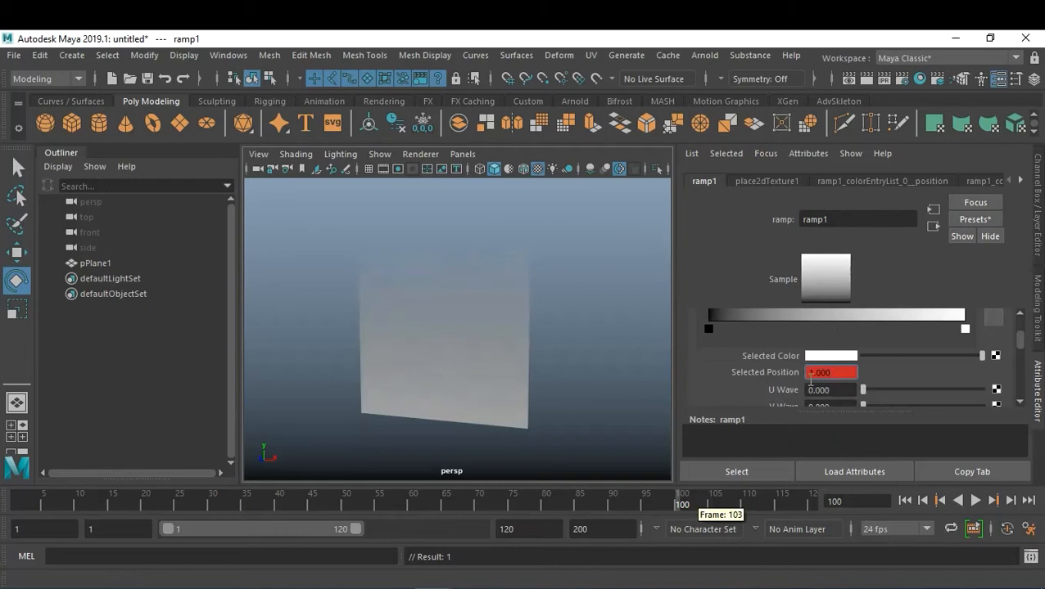
At frame 100, move the ramp's black marker to about position 0.967 and key its Selected Position
scroll(762, 354, "up", 2)
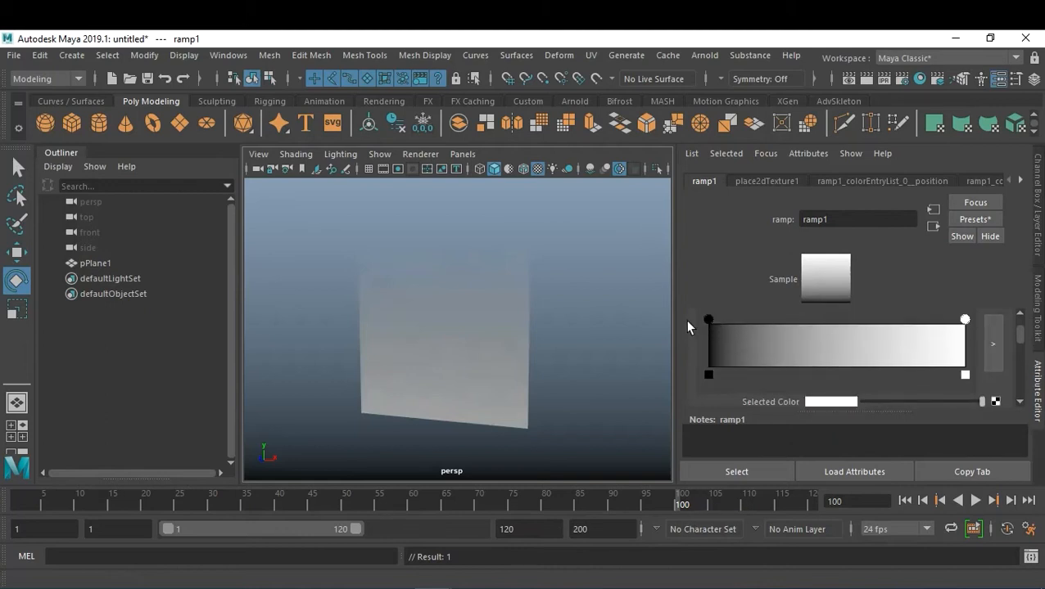
left_click_drag(708, 323, 956, 328)
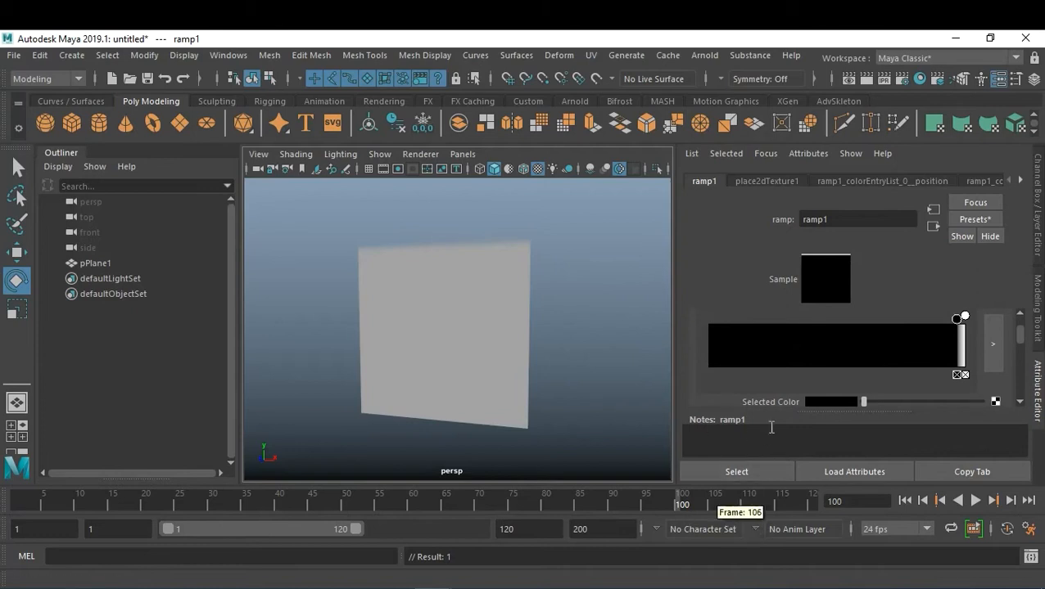
scroll(776, 391, "down", 2)
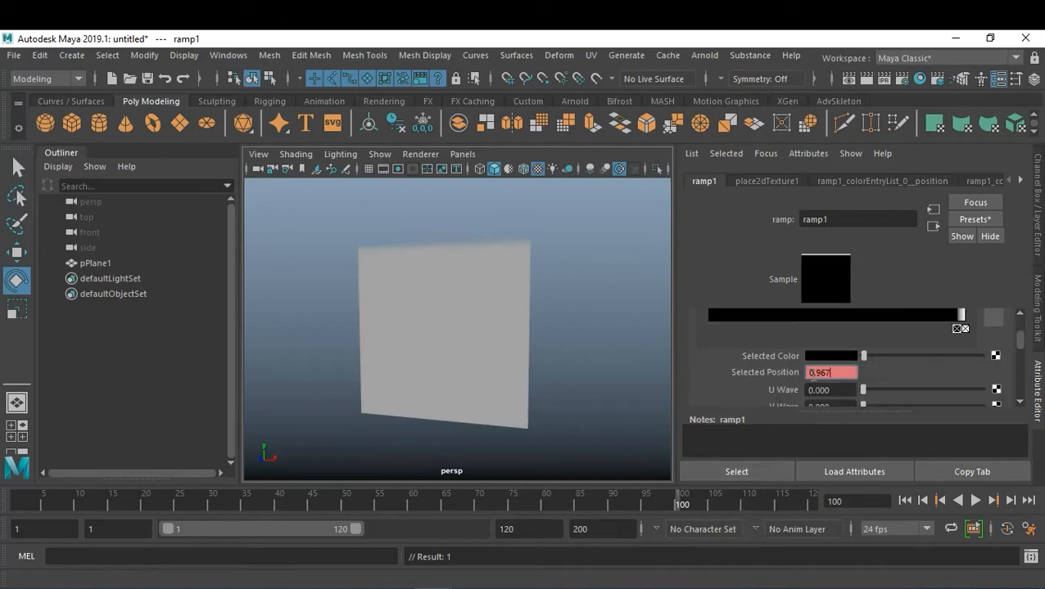
right_click(823, 375)
left_click(827, 397)
Return to frame 1 and play back the timeline to check the plane's transparency animation
left_click_drag(679, 503, 7, 501)
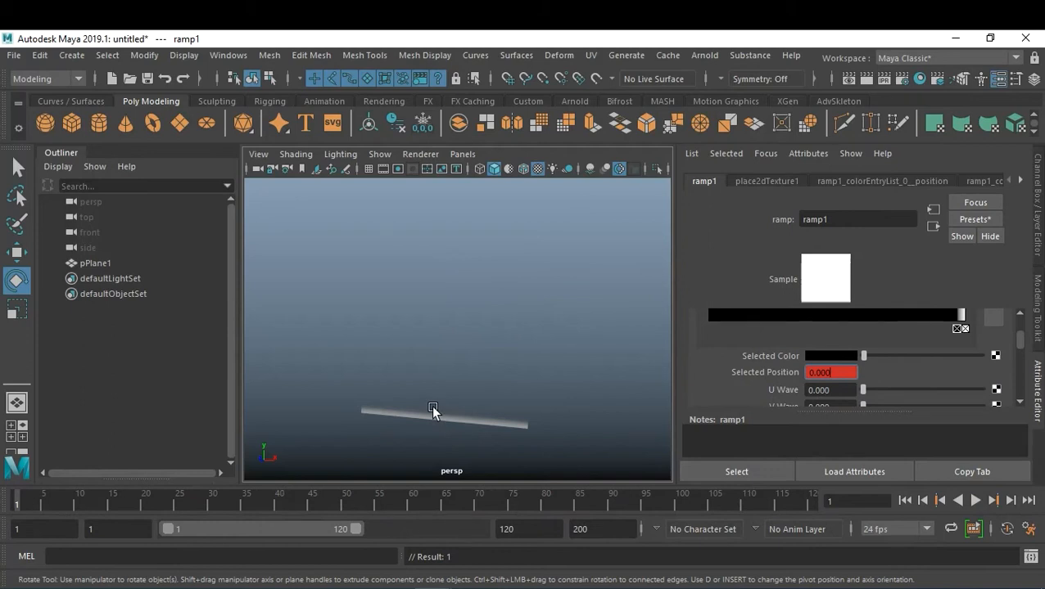
left_click_drag(57, 501, 10, 536)
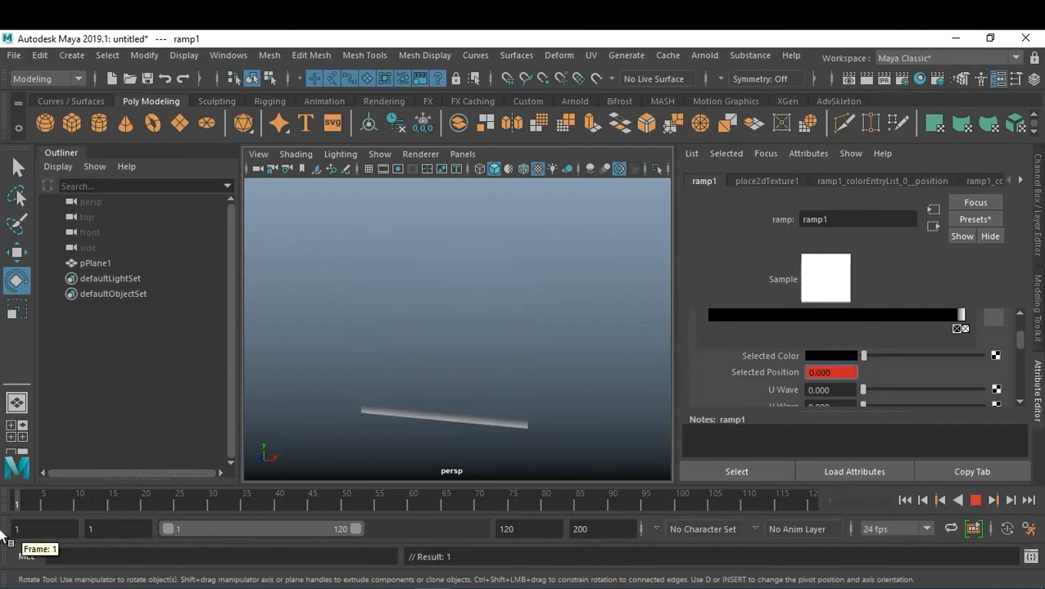
left_click_drag(2, 534, 12, 483)
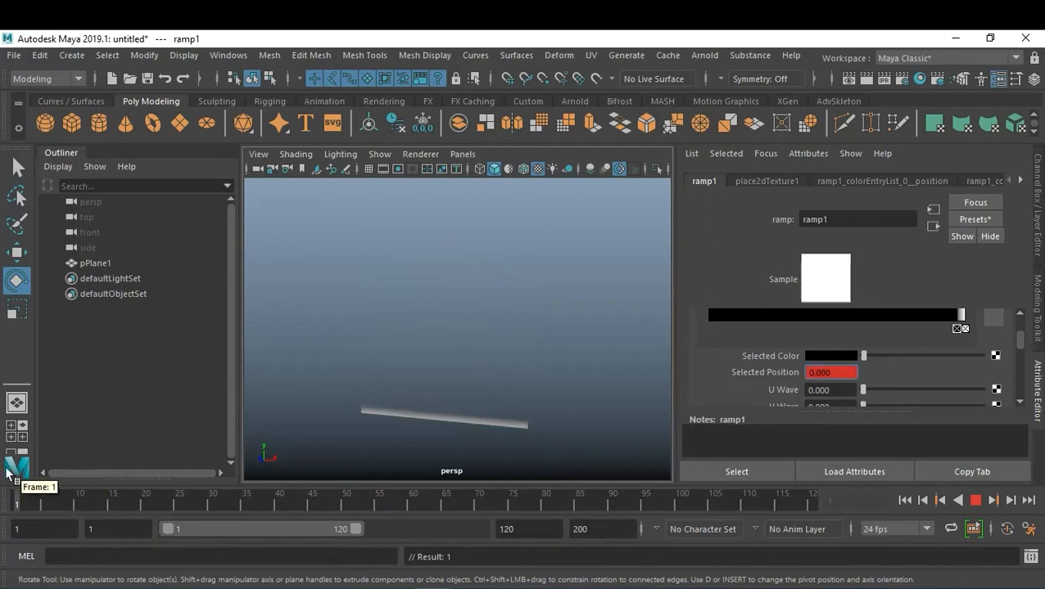
Select the plane, reopen the ramp connected to its Lambert transparency, and scrub to frame 27
scroll(904, 369, "up", 2)
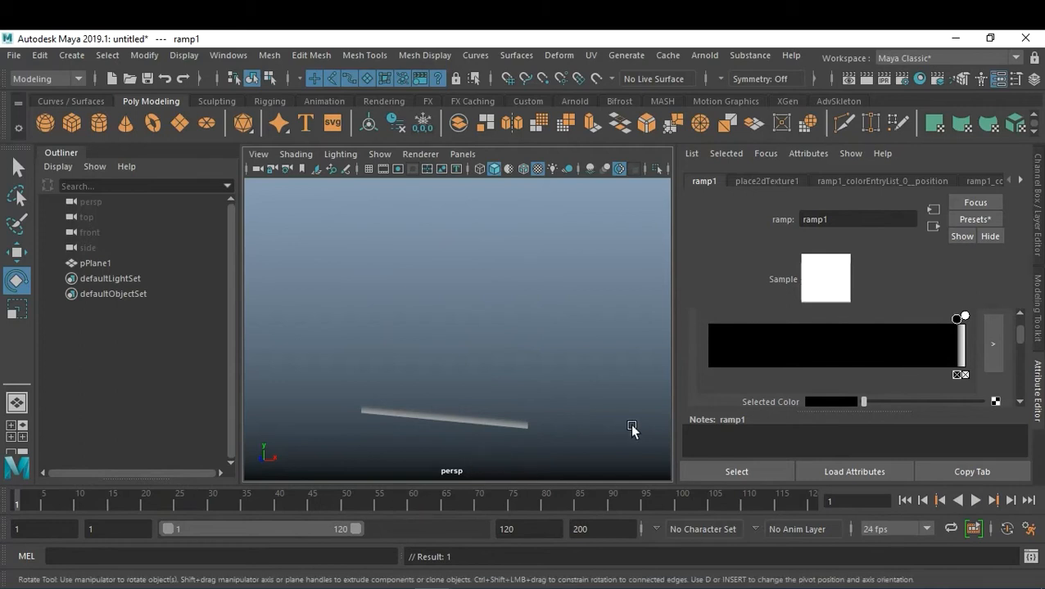
left_click(473, 422)
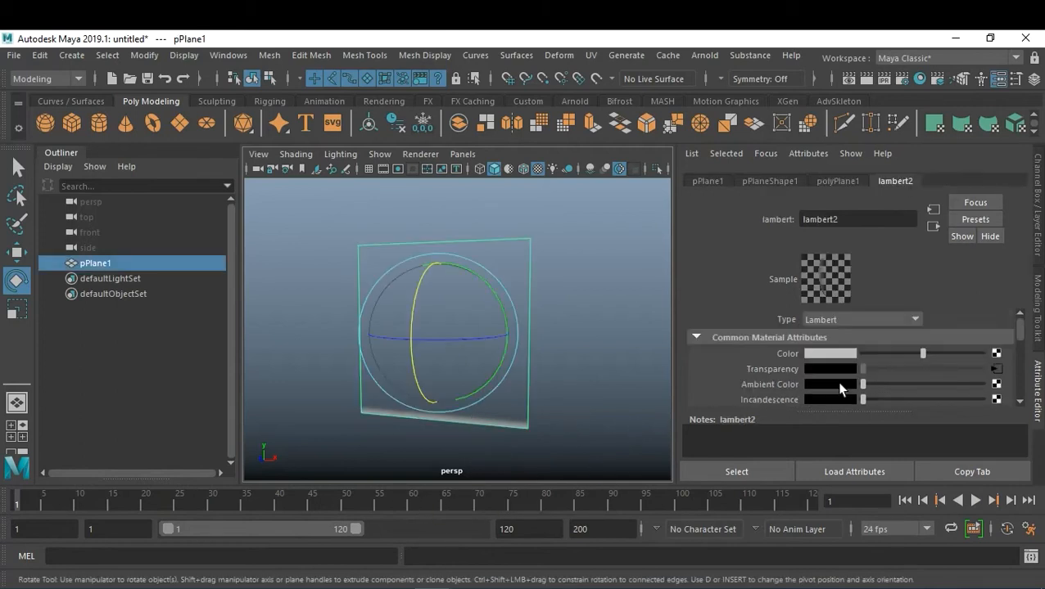
left_click(994, 369)
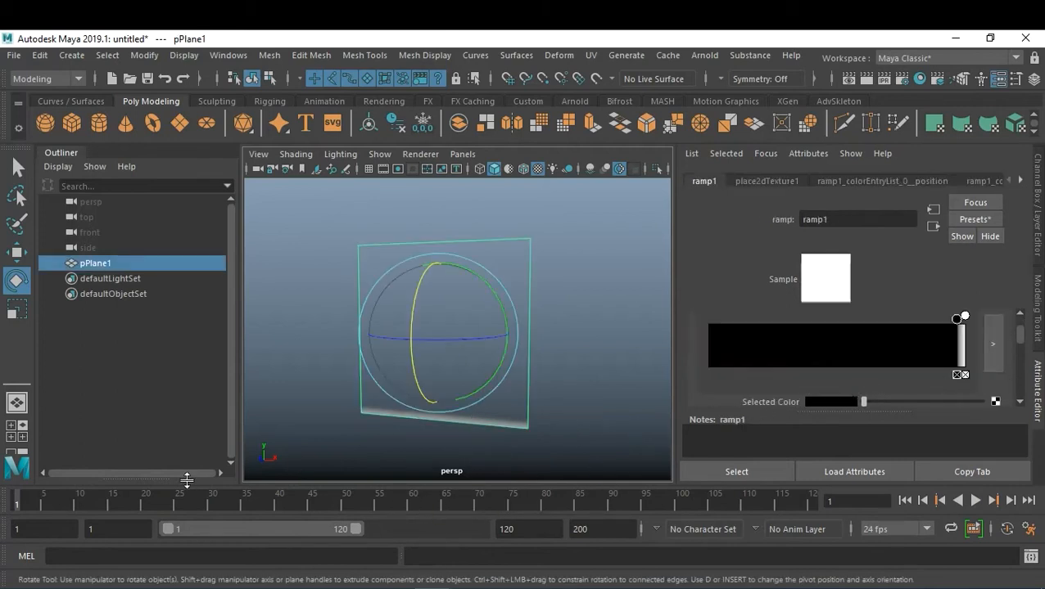
left_click_drag(89, 501, 193, 501)
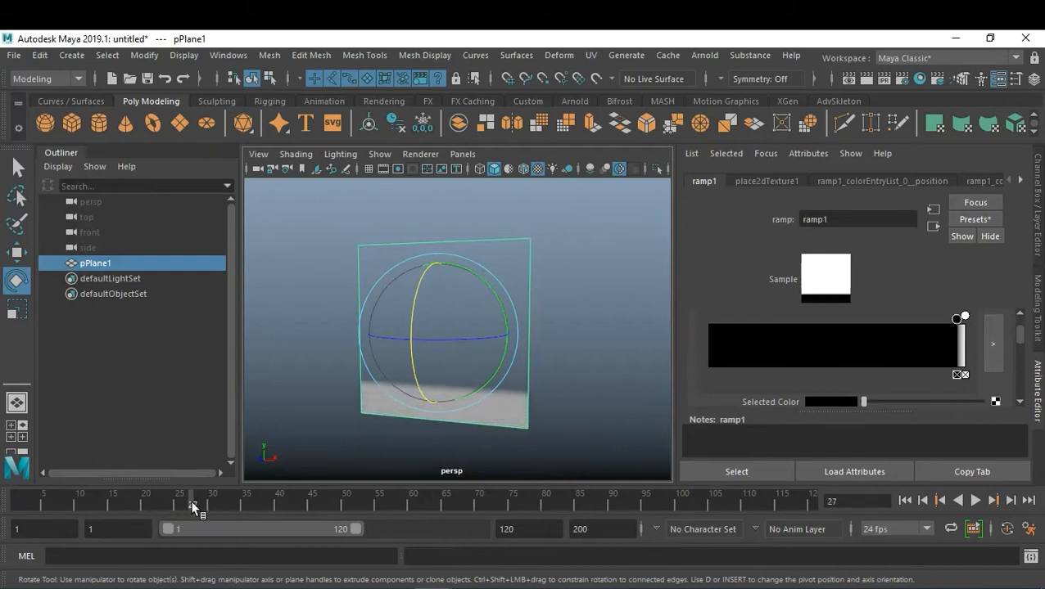
Turn off Multisampling Anti-aliasing in the Viewport 2.0 renderer settings and close them
left_click(420, 155)
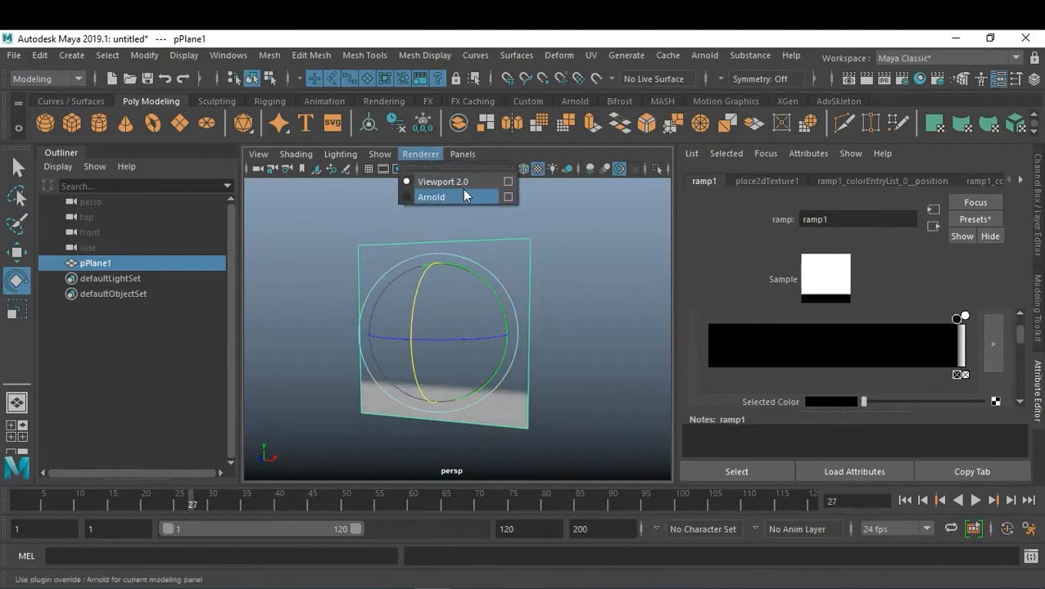
left_click(507, 182)
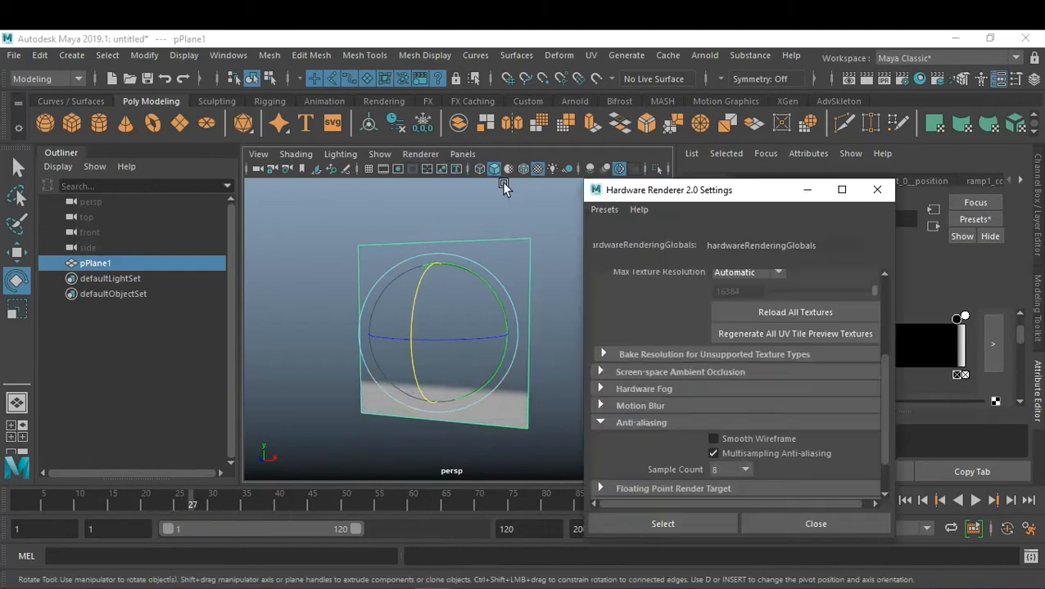
left_click(749, 448)
left_click(688, 526)
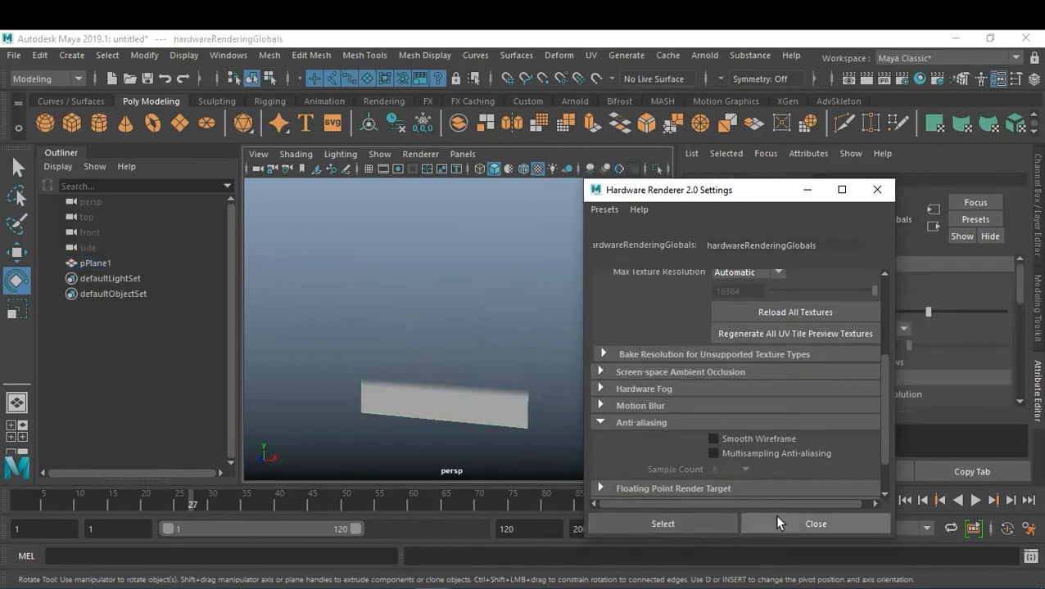
left_click(835, 526)
Scrub the animation to frame 56 and reopen the ramp connected to the plane's Lambert transparency
left_click(511, 377)
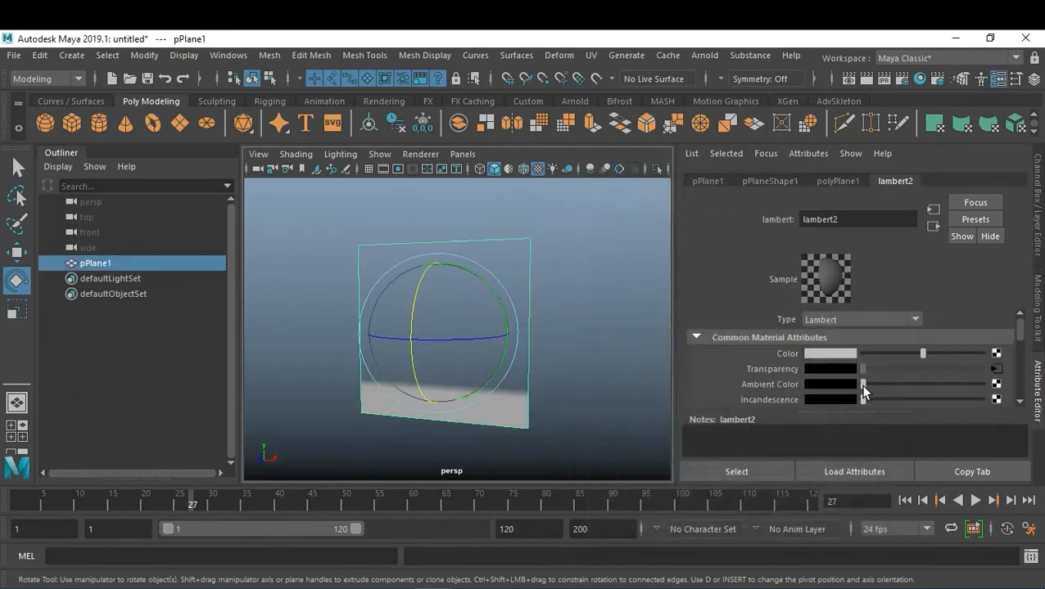
left_click(994, 369)
left_click_drag(504, 495, 380, 493)
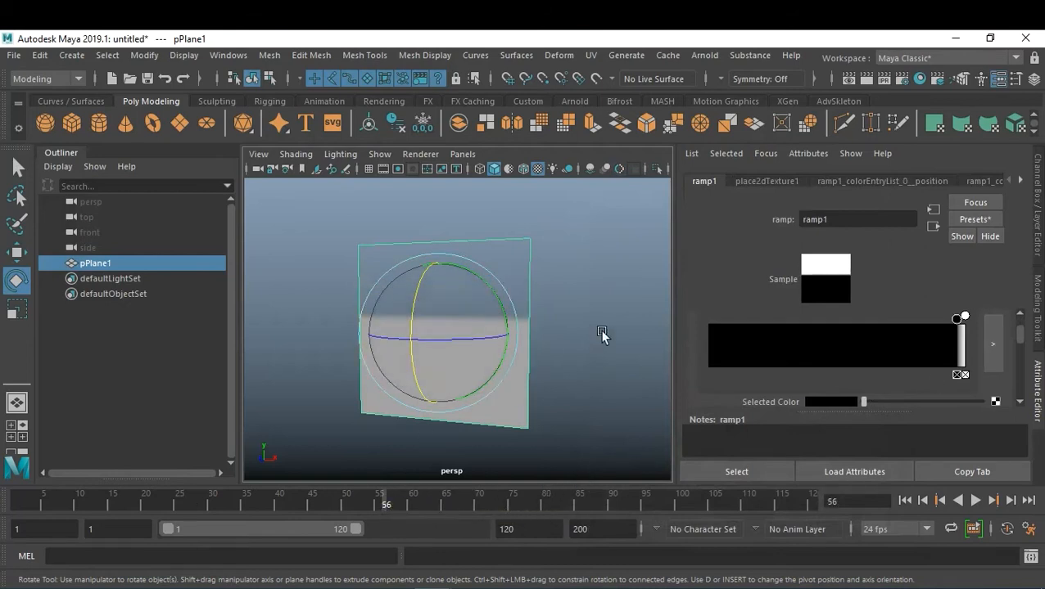
left_click(627, 369)
left_click(492, 366)
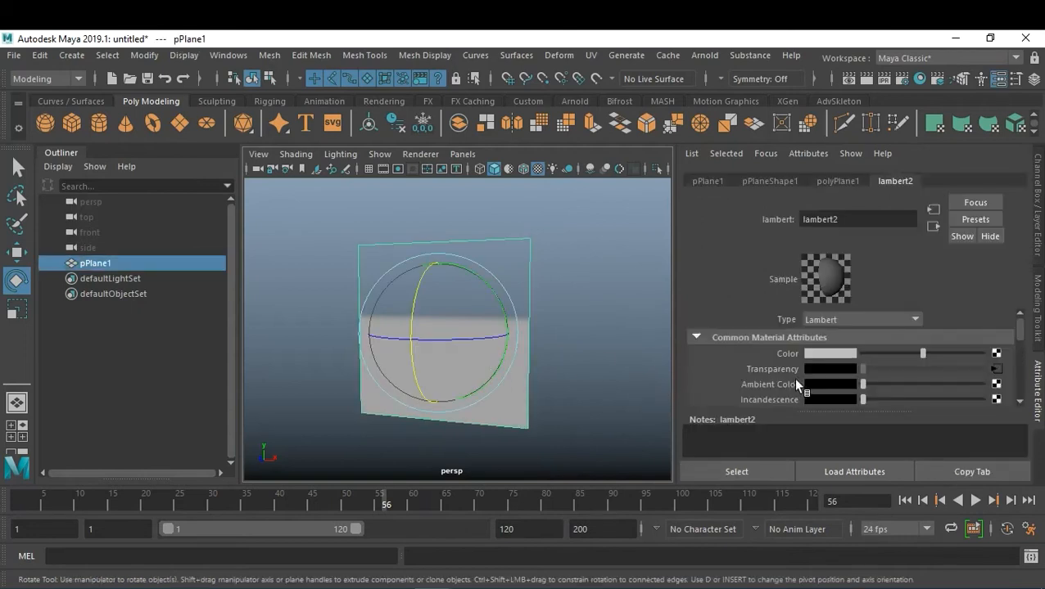
left_click(995, 370)
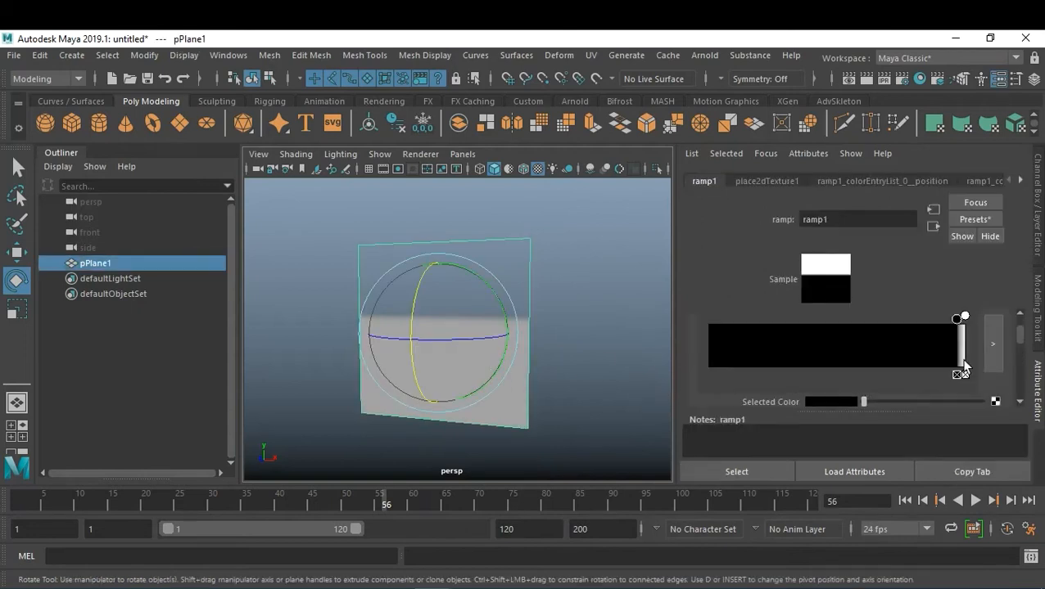
scroll(914, 351, "up", 1)
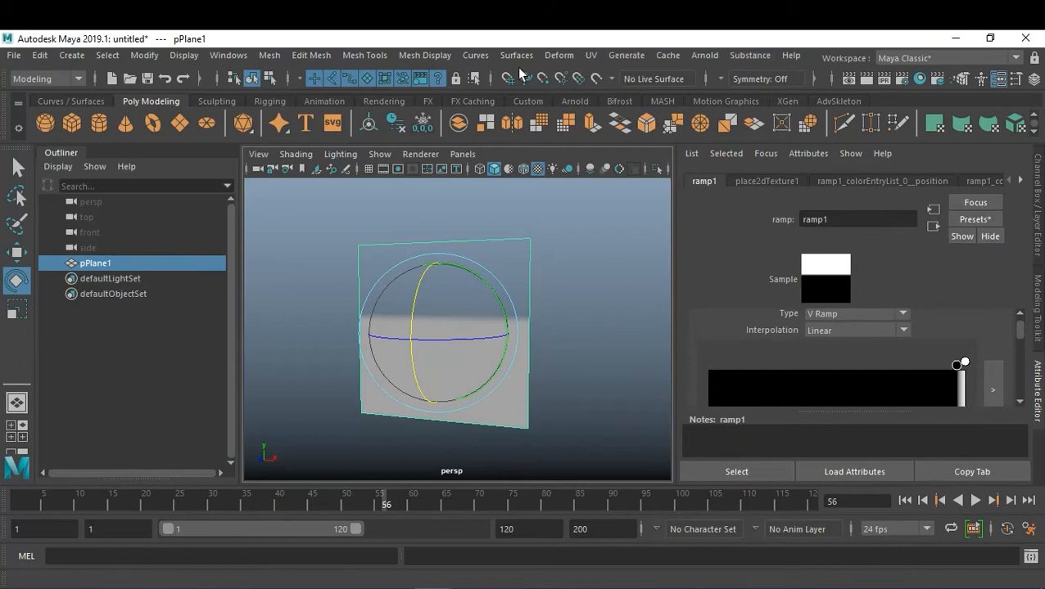
Select the ramp1 texture among the Hypershade's textures and minimize the Hypershade
left_click(230, 56)
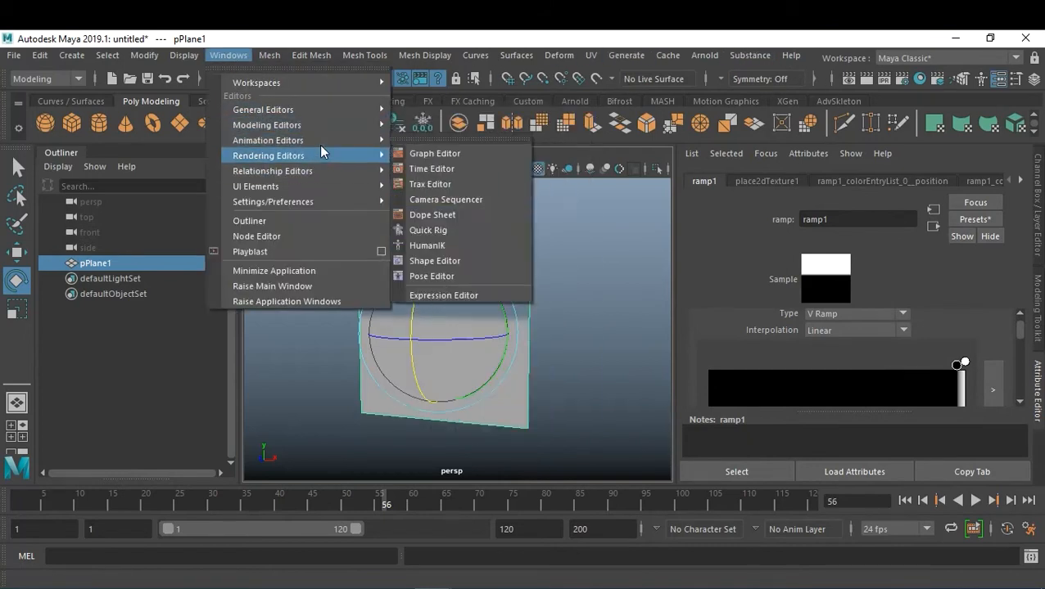
mouse_move(323, 139)
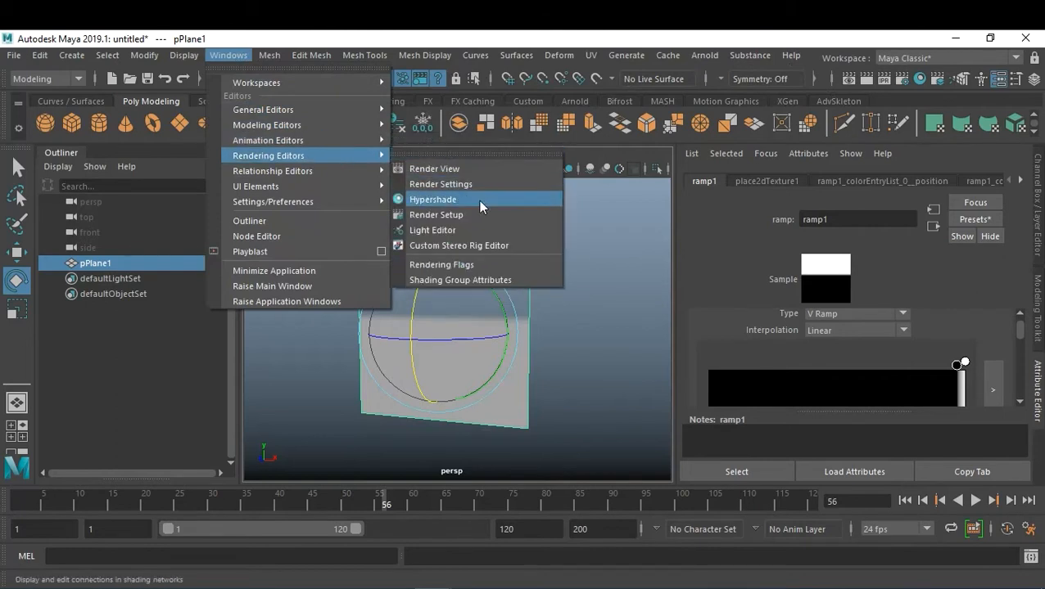
left_click(480, 202)
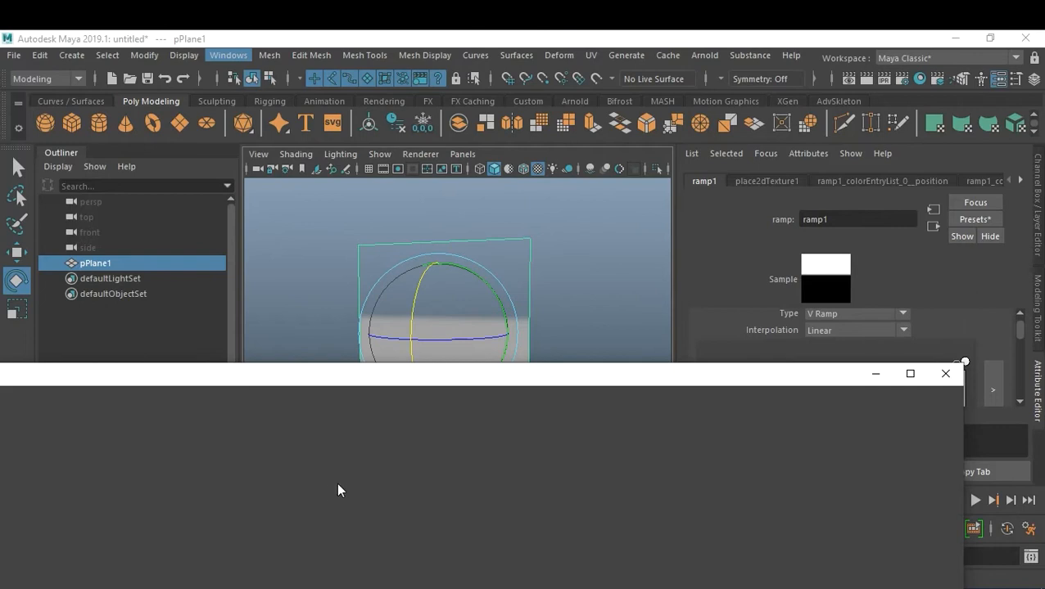
left_click_drag(312, 381, 404, 355)
left_click(96, 425)
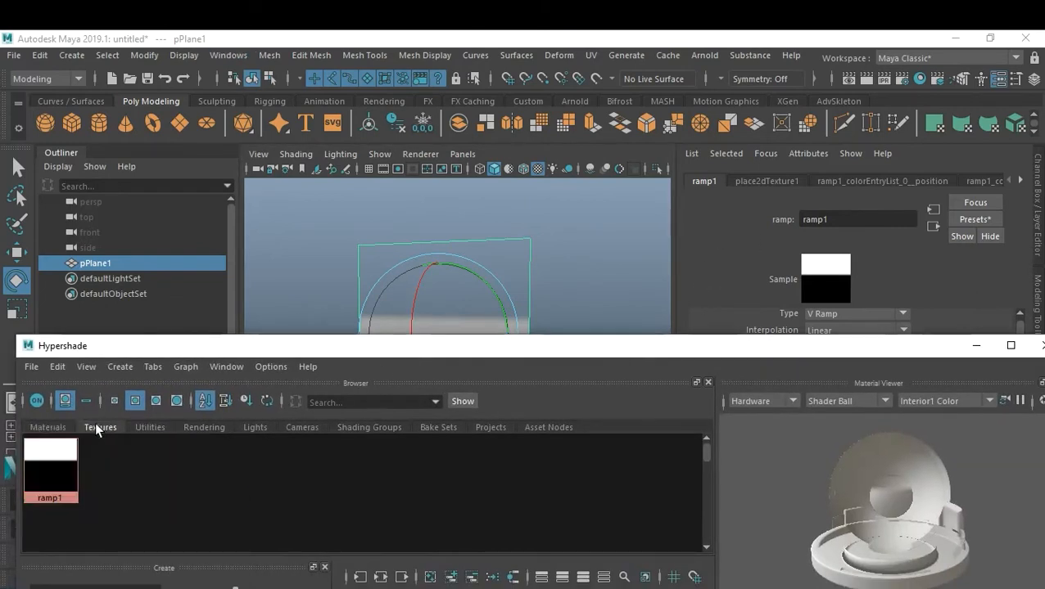
left_click(54, 477)
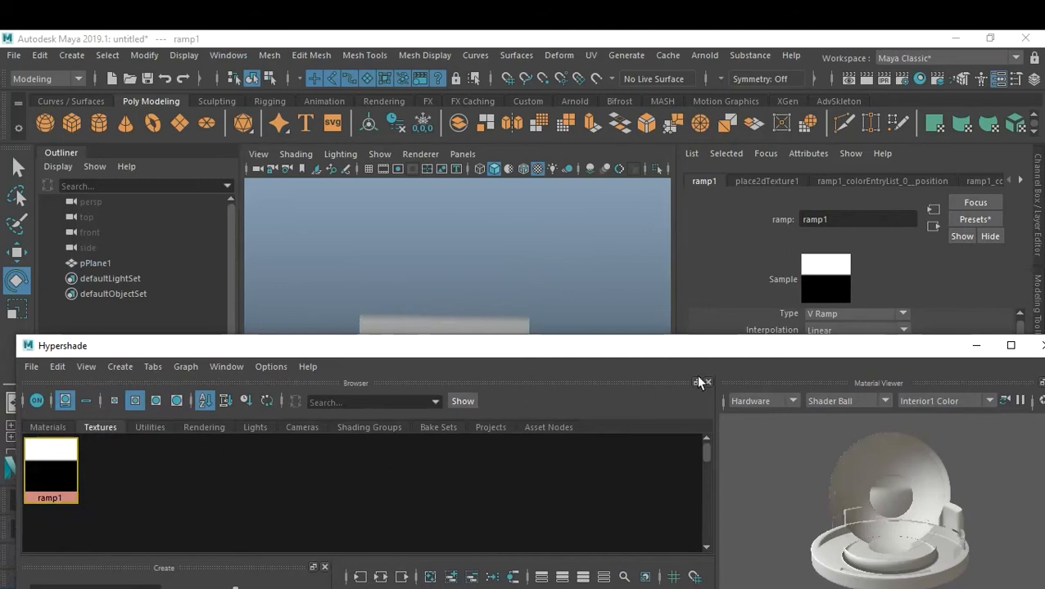
left_click(976, 348)
Scrub and play the animation with ramp1's enlarged ramp editor open to check the markers, and close that editor
left_click(304, 499)
left_click_drag(277, 505, 239, 503)
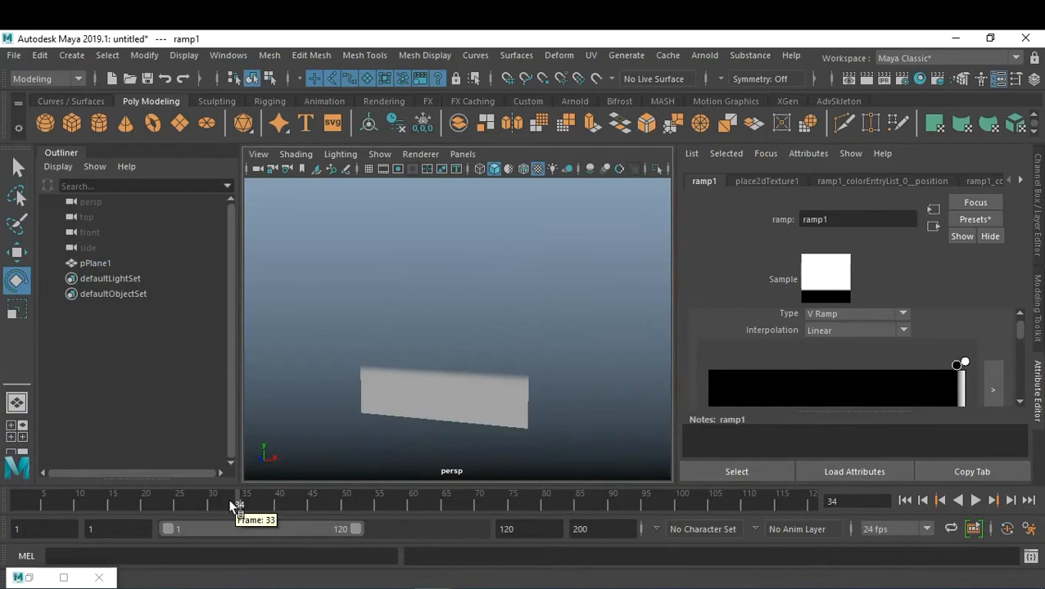
left_click(993, 391)
key("alt+v")
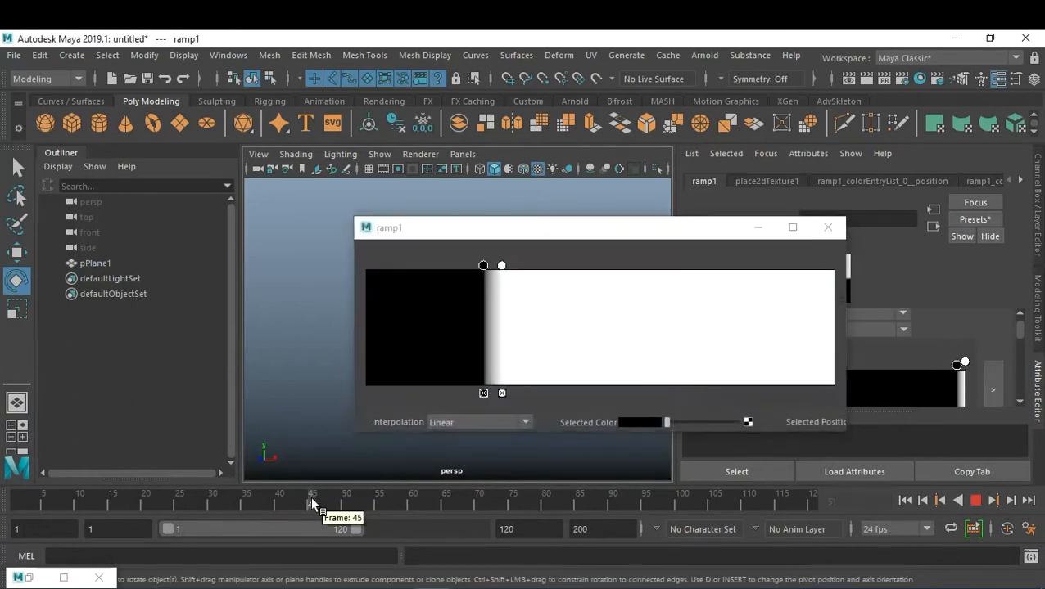
left_click(192, 498)
left_click_drag(164, 498, 93, 497)
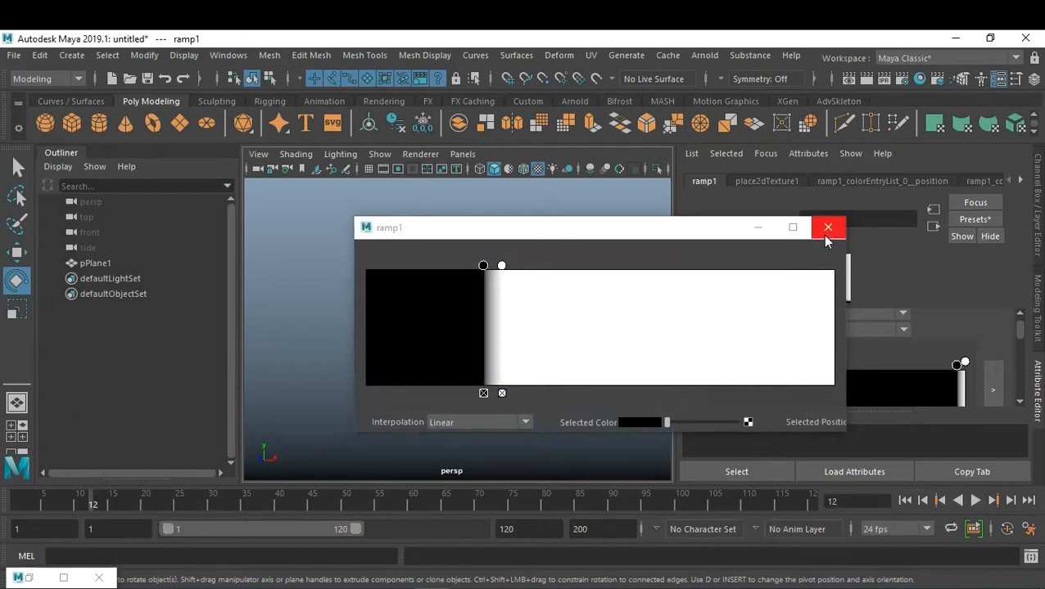
left_click(241, 504)
left_click_drag(241, 505, 152, 499)
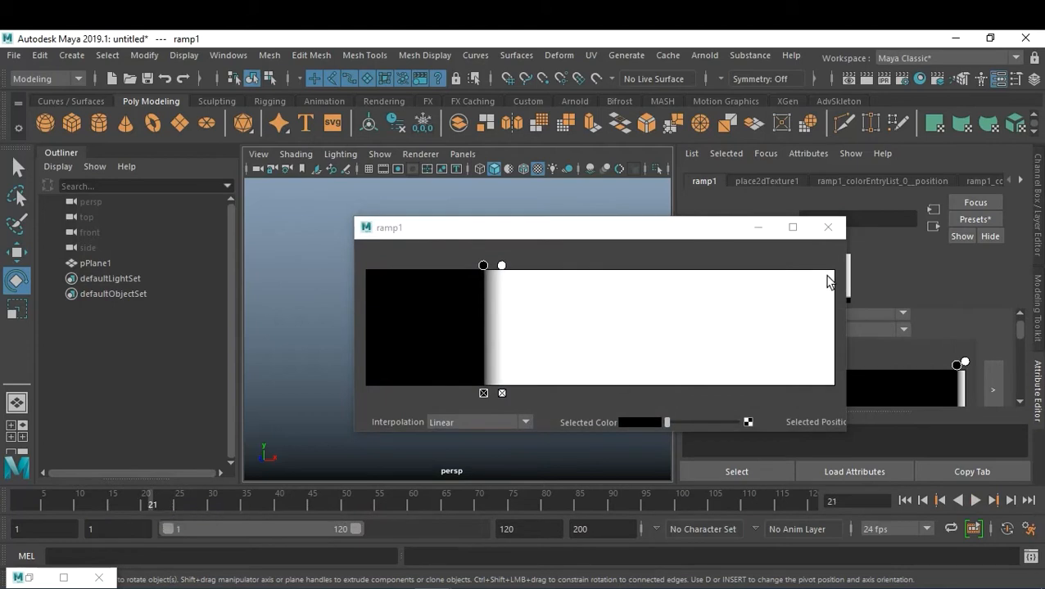
left_click(826, 231)
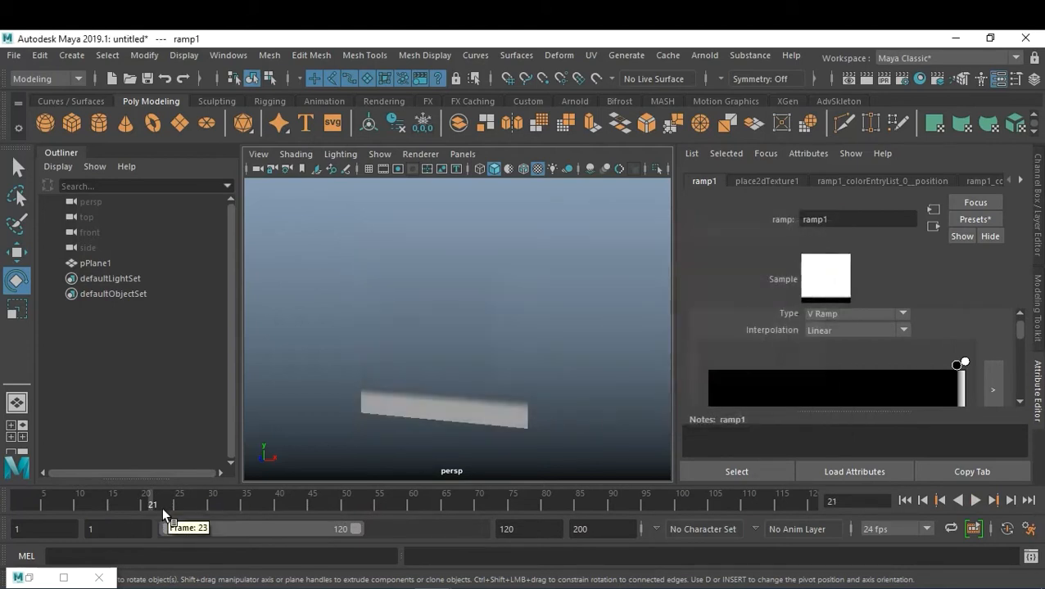
At frame 1, select the ramp's black marker and key its Selected Color
left_click_drag(150, 507, 5, 508)
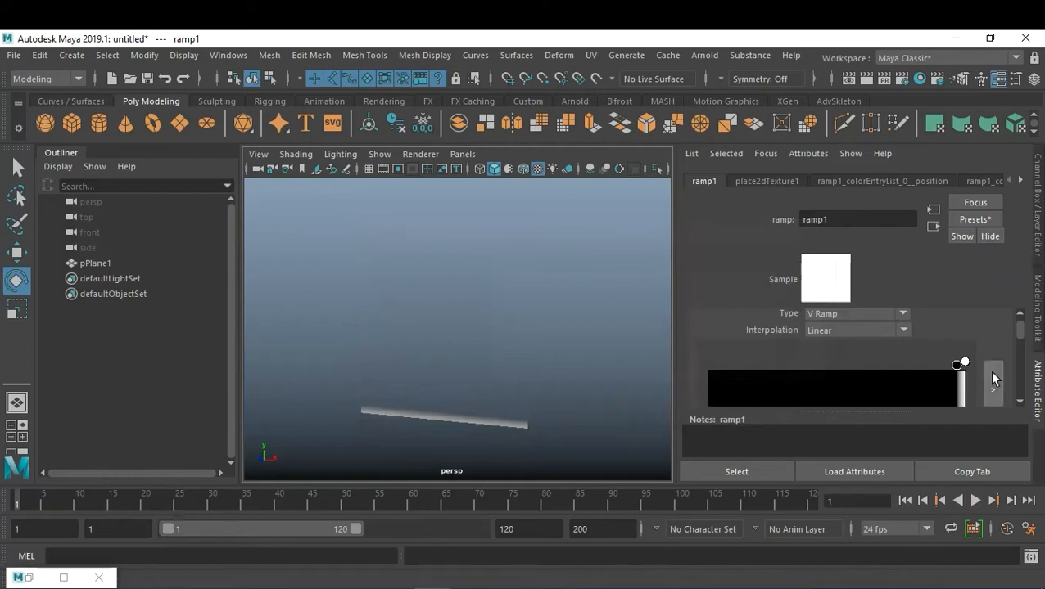
left_click(711, 366)
scroll(747, 367, "down", 1)
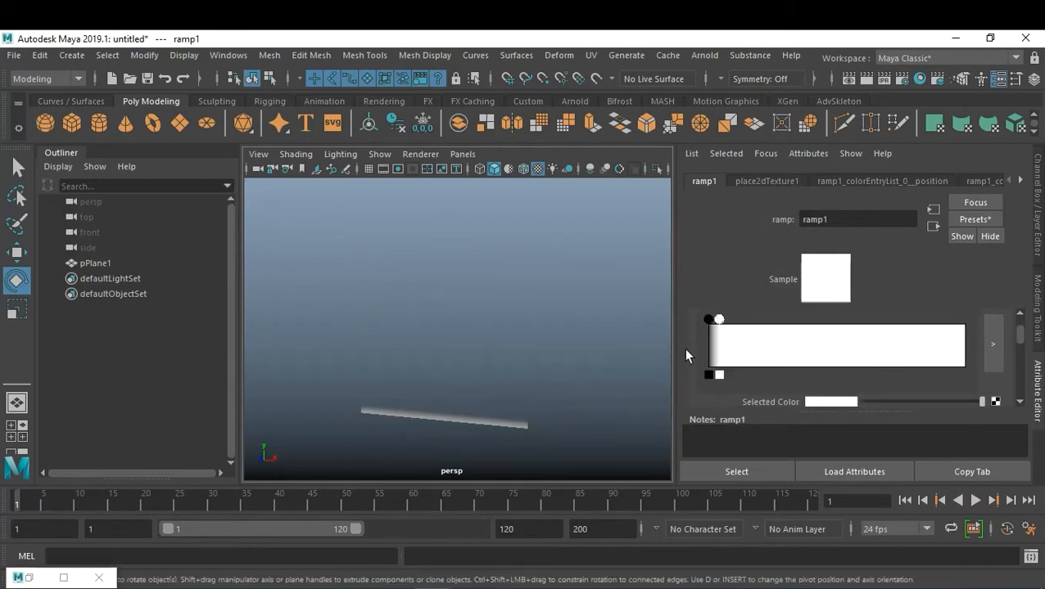
left_click(706, 319)
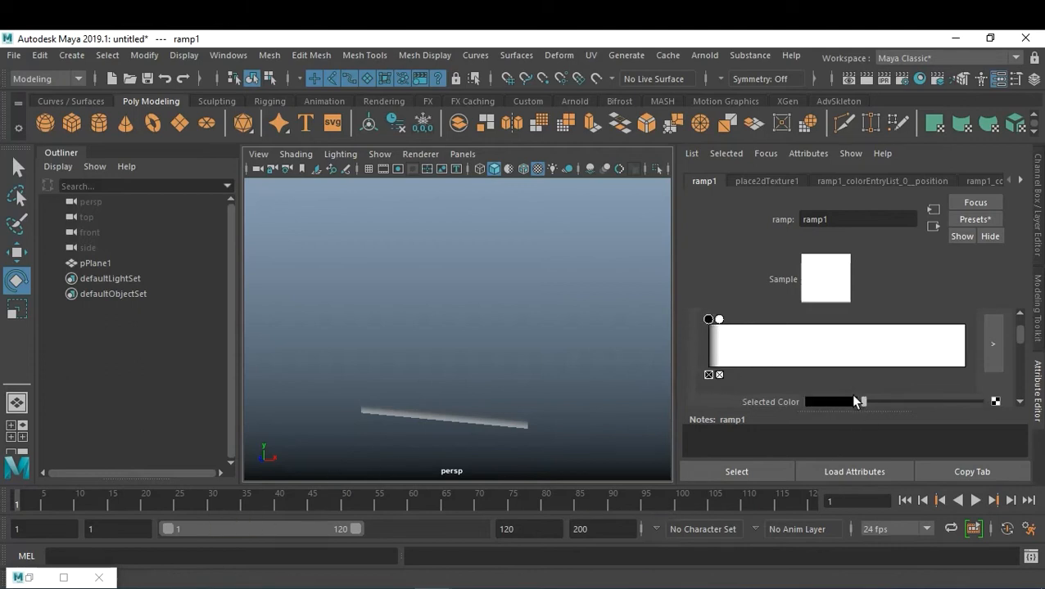
scroll(850, 393, "down", 1)
right_click(782, 357)
left_click(810, 374)
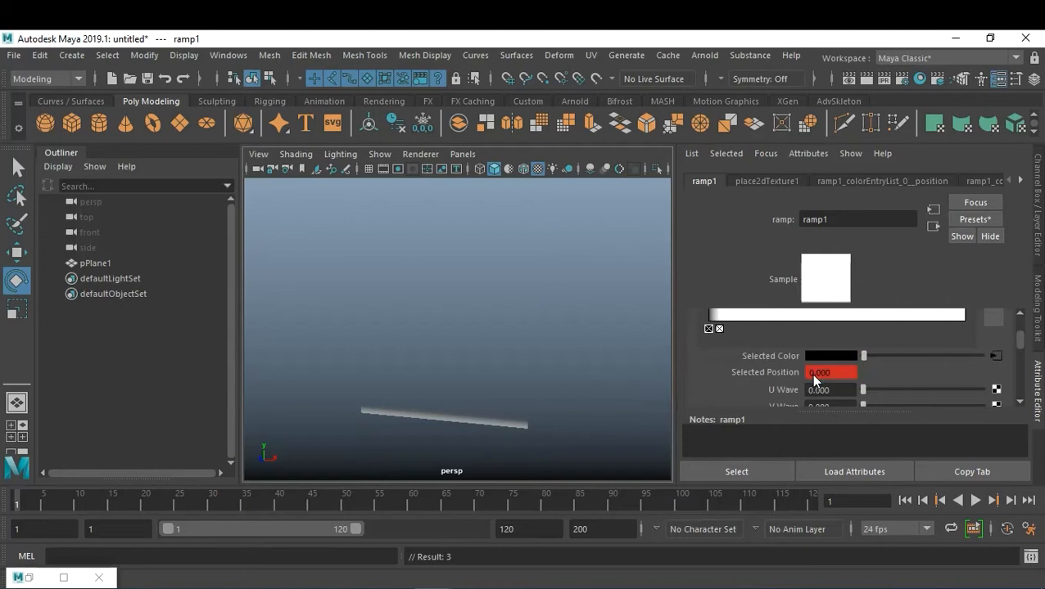
At frame 5, set the ramp's black marker to white with Selected Color, and go back to frame 1
left_click(44, 503)
scroll(935, 369, "up", 1)
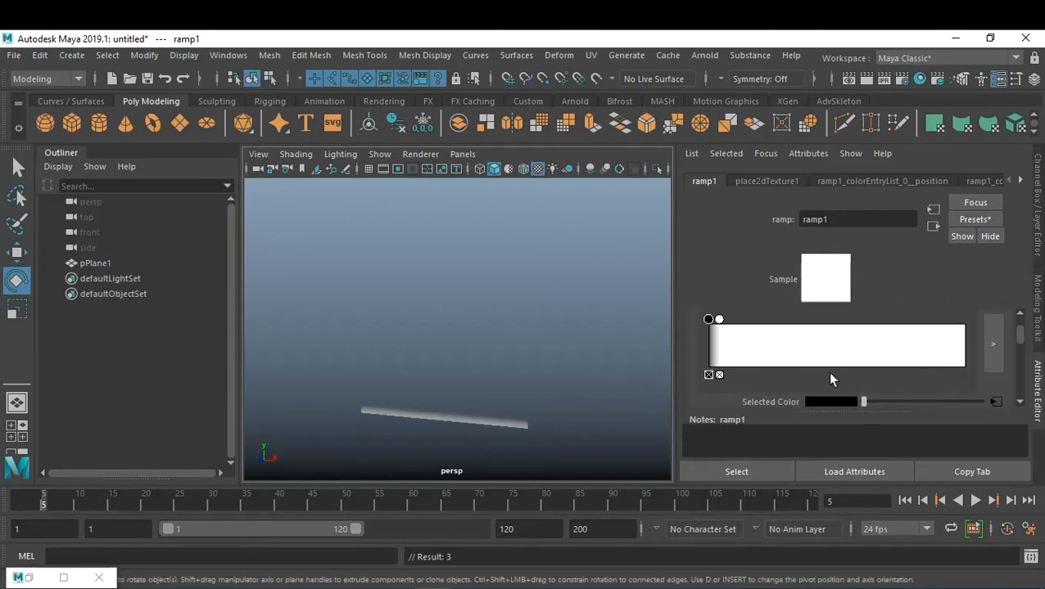
left_click_drag(863, 401, 982, 401)
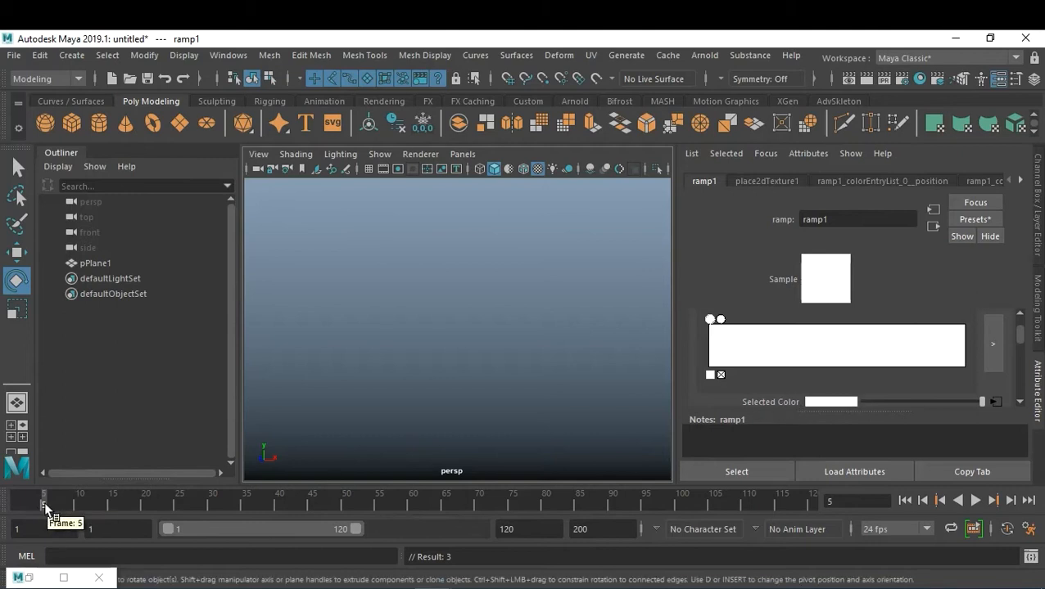
left_click(17, 501)
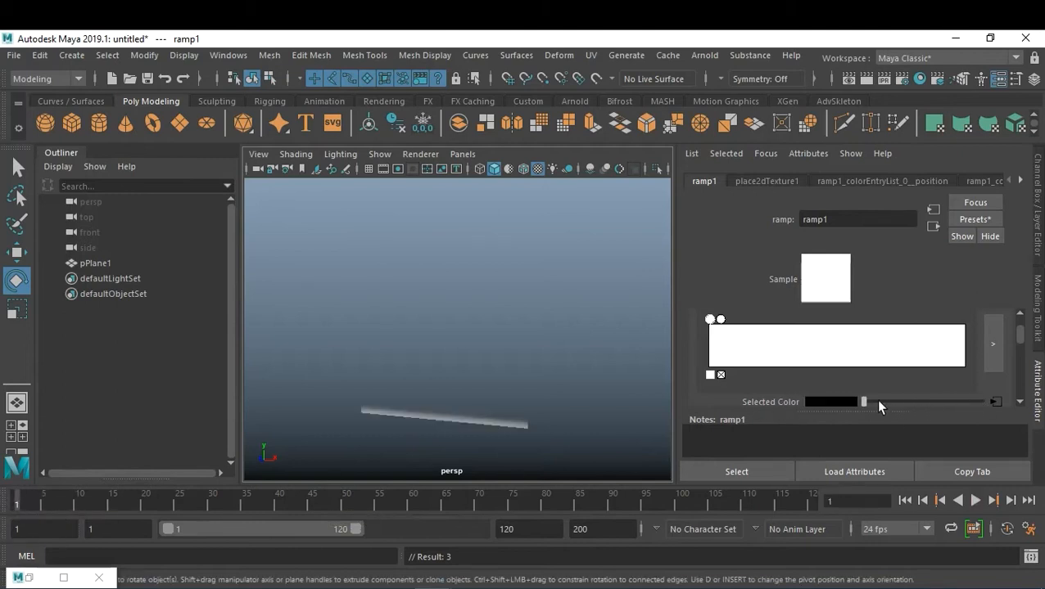
At frame 1, set the ramp's black marker to white with Selected Color and key that colour
left_click_drag(865, 401, 982, 401)
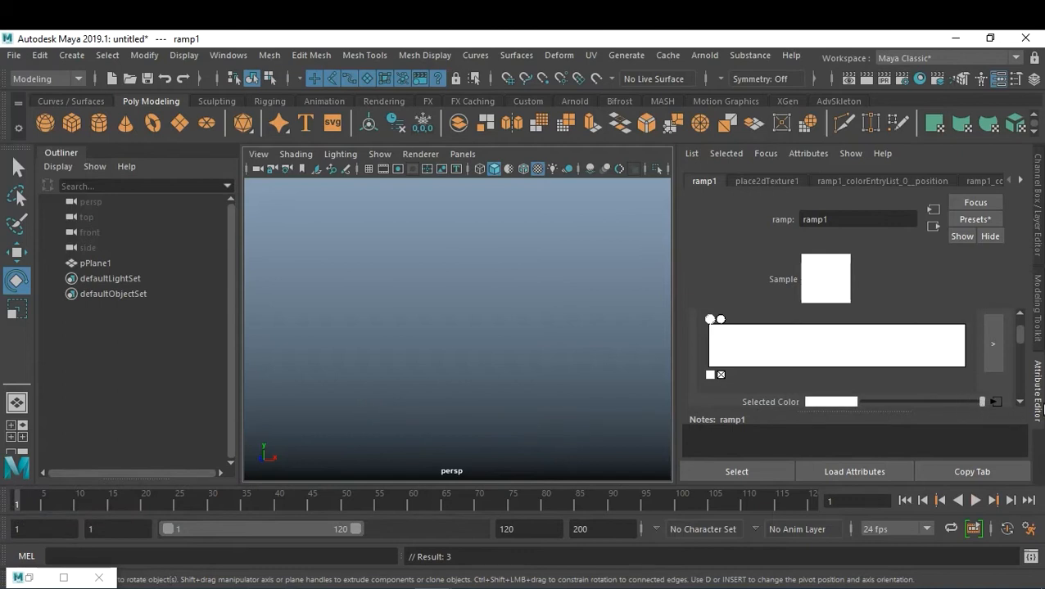
right_click(764, 402)
left_click(791, 411)
At frame 5, set the same marker's Selected Color to black and key it
left_click(43, 501)
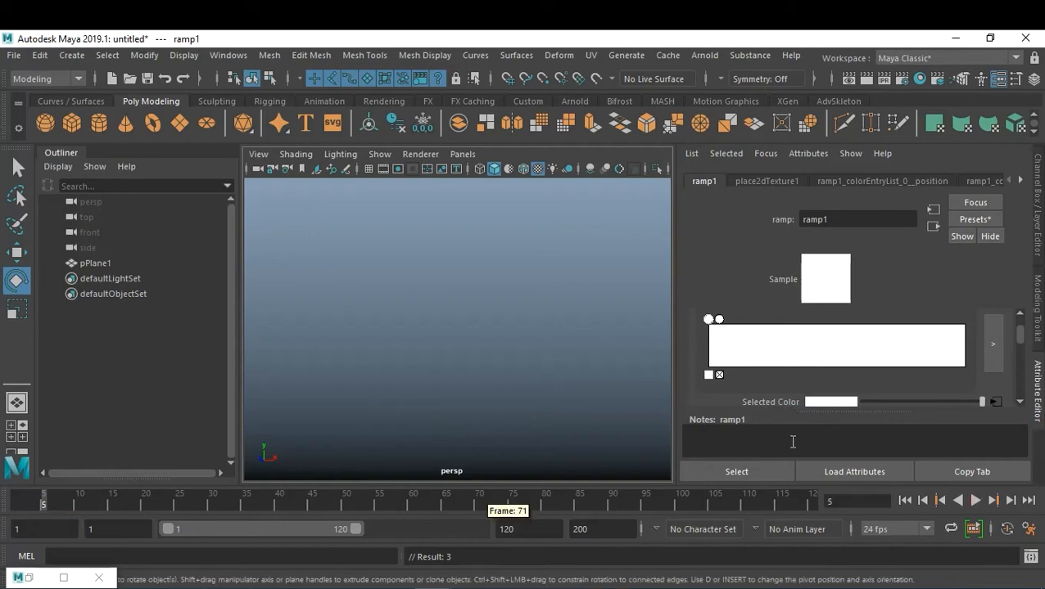
left_click_drag(909, 399, 818, 412)
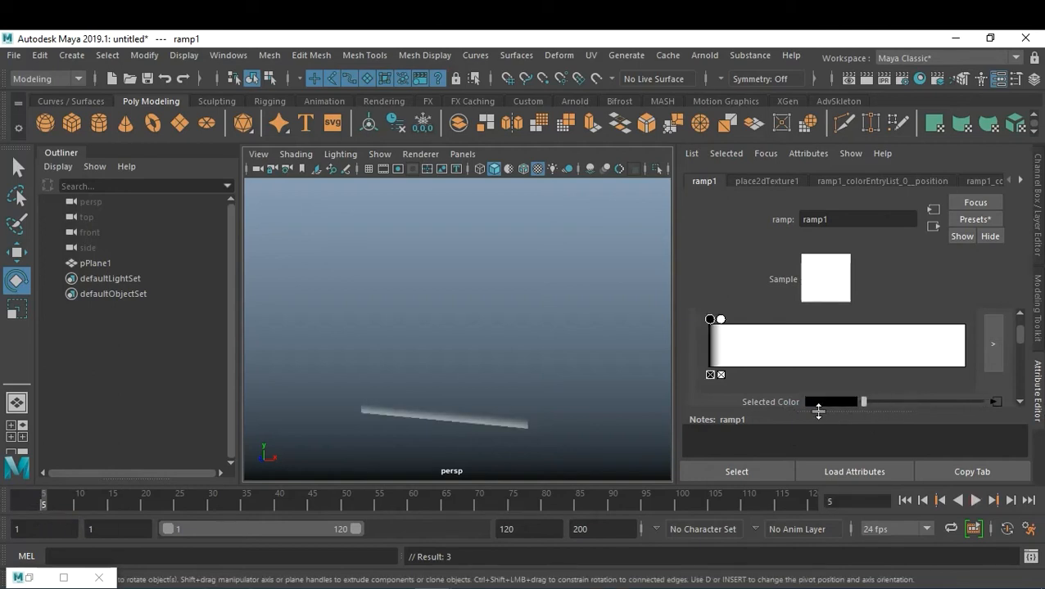
right_click(771, 402)
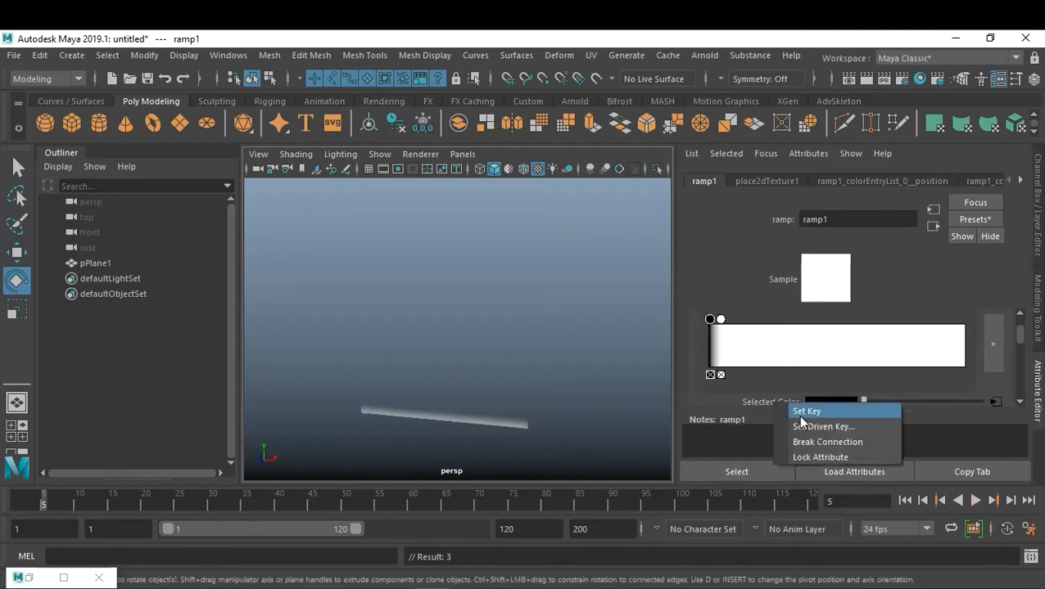
left_click(795, 409)
Select the ramp's white marker at frame 100, and key its white Selected Color at frame 95
mouse_move(38, 507)
left_mouse_down()
mouse_move(2, 510)
mouse_move(774, 505)
mouse_move(646, 517)
mouse_move(677, 519)
left_mouse_up()
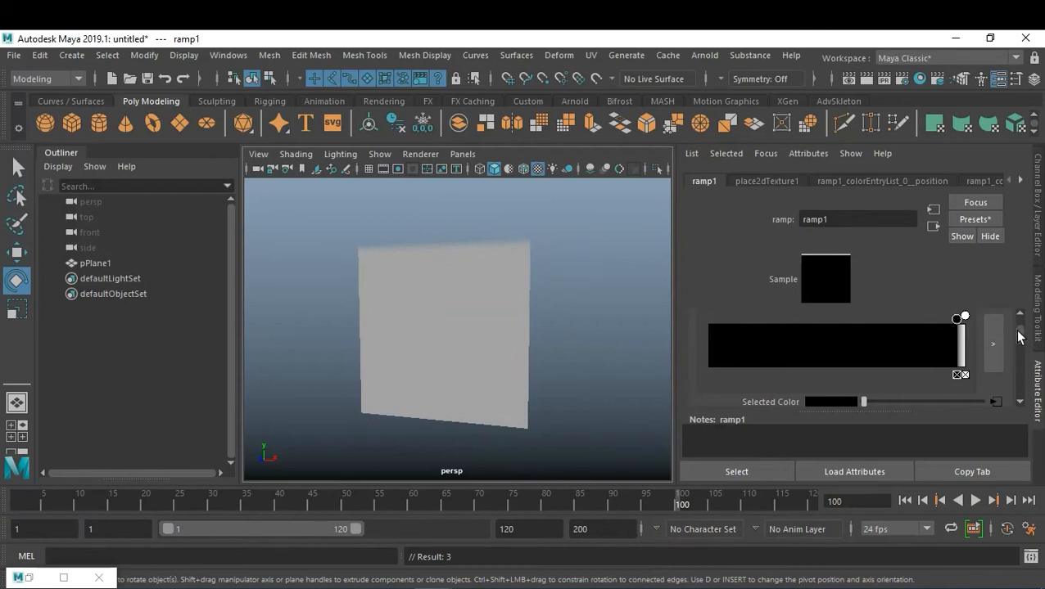
left_click(965, 318)
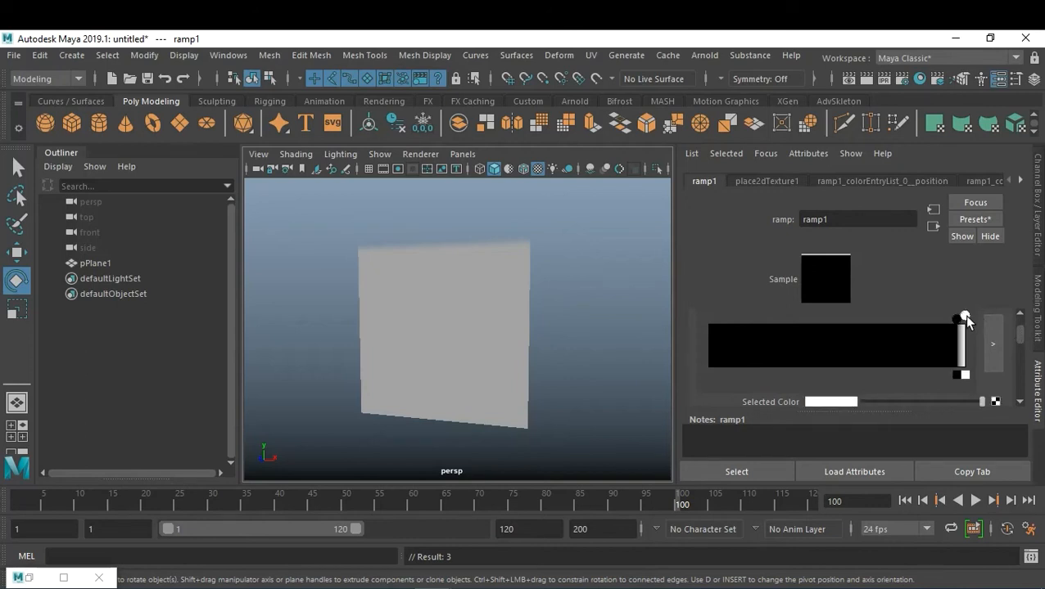
mouse_move(682, 505)
left_mouse_down()
mouse_move(634, 508)
mouse_move(645, 511)
left_mouse_up()
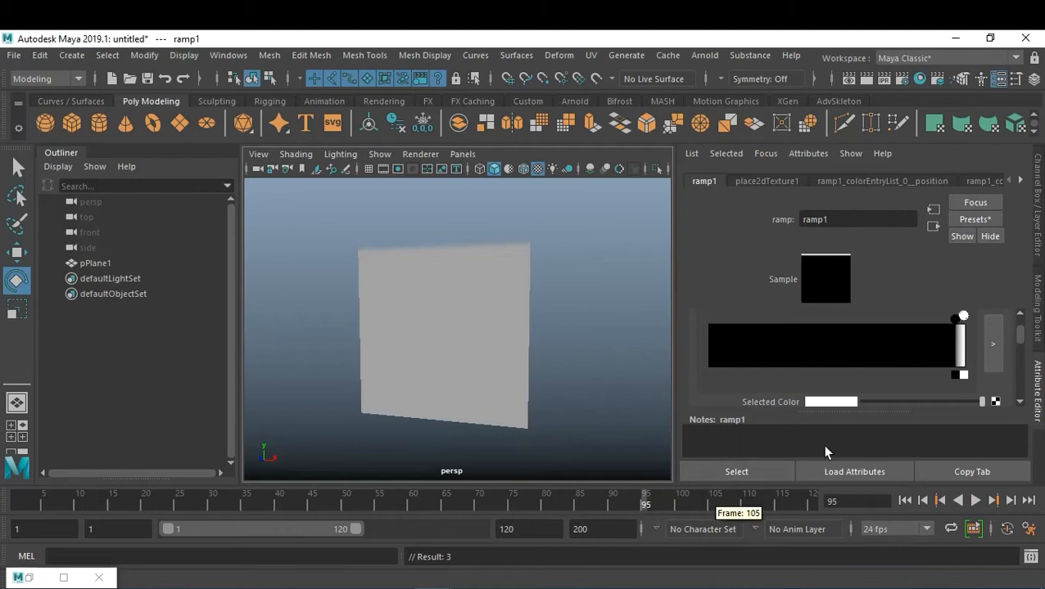
scroll(917, 365, "down", 2)
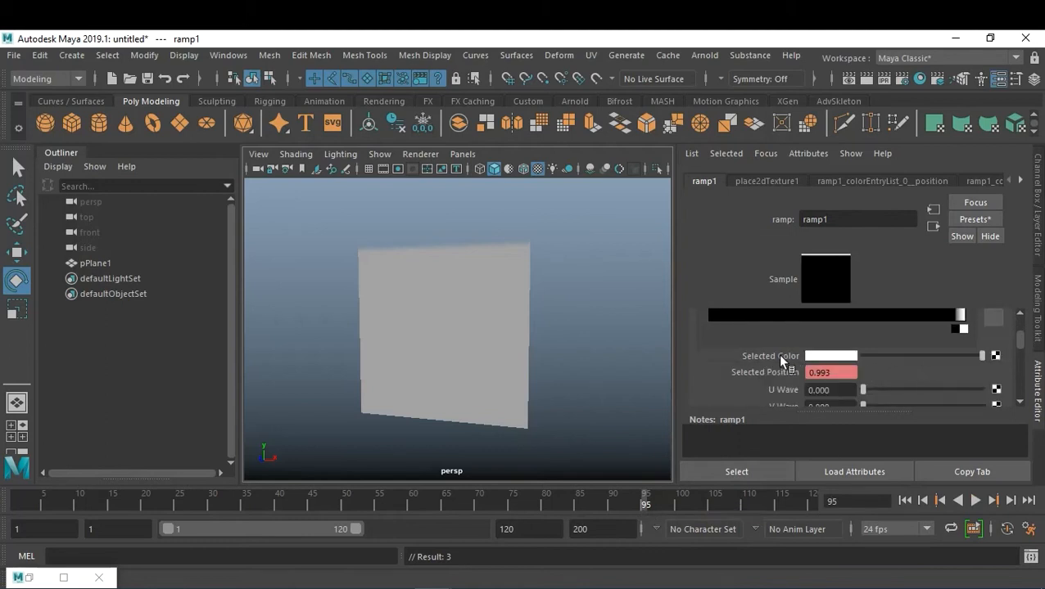
mouse_move(648, 507)
left_mouse_down()
mouse_move(664, 512)
mouse_move(641, 509)
left_mouse_up()
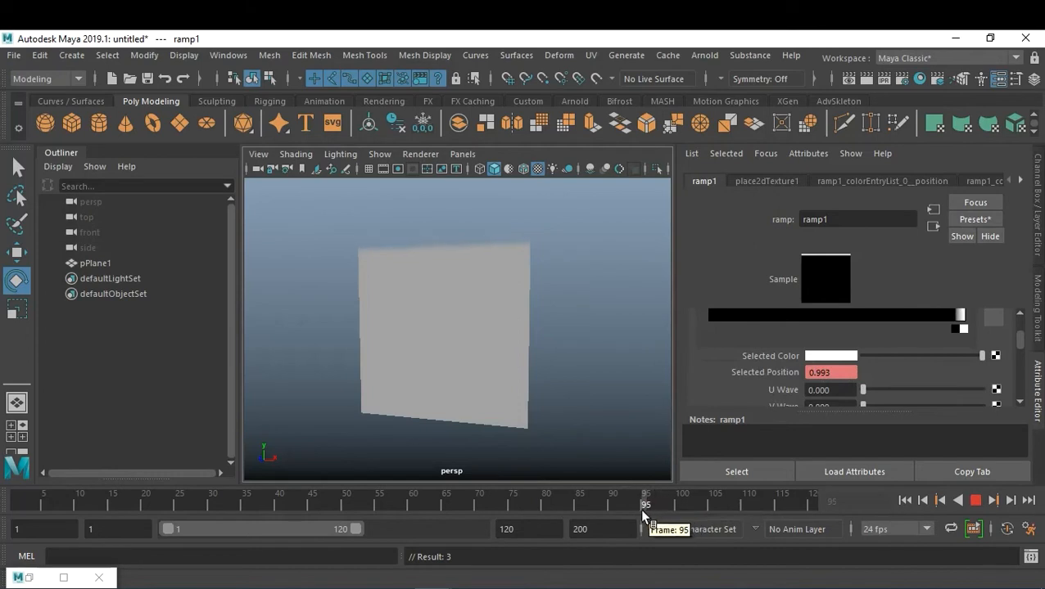
mouse_move(974, 366)
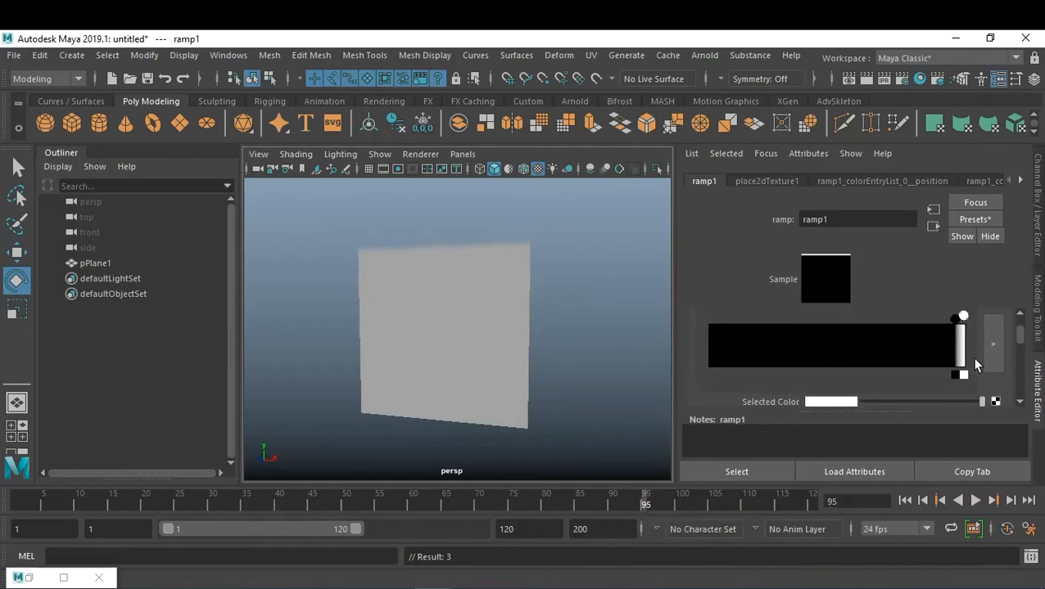
right_click(782, 401)
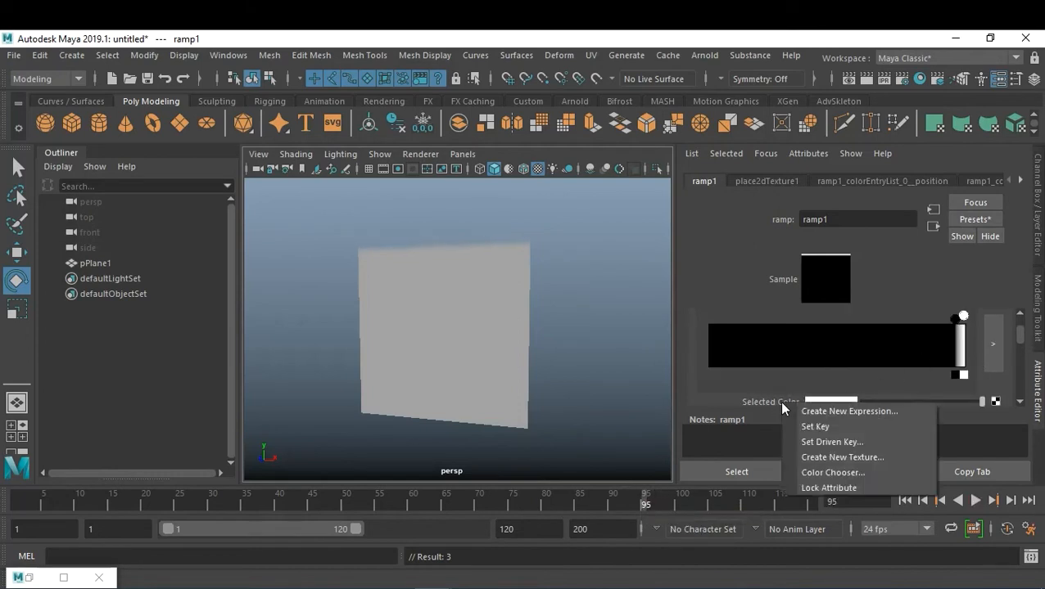
left_click(810, 425)
At frame 100, set the white marker's Selected Color to black and key it
left_click(682, 506)
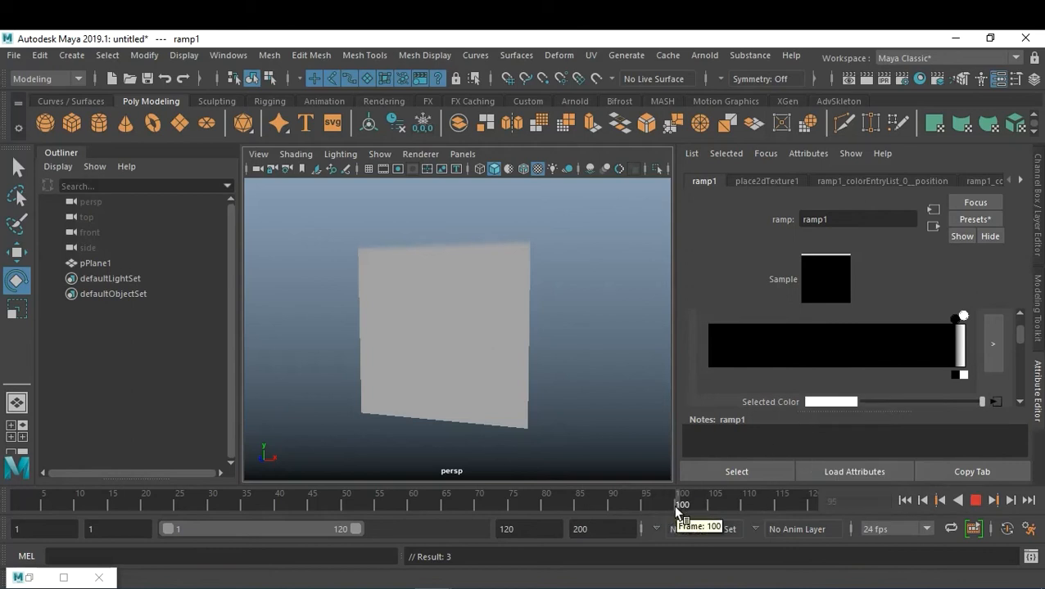
left_click_drag(982, 402, 836, 408)
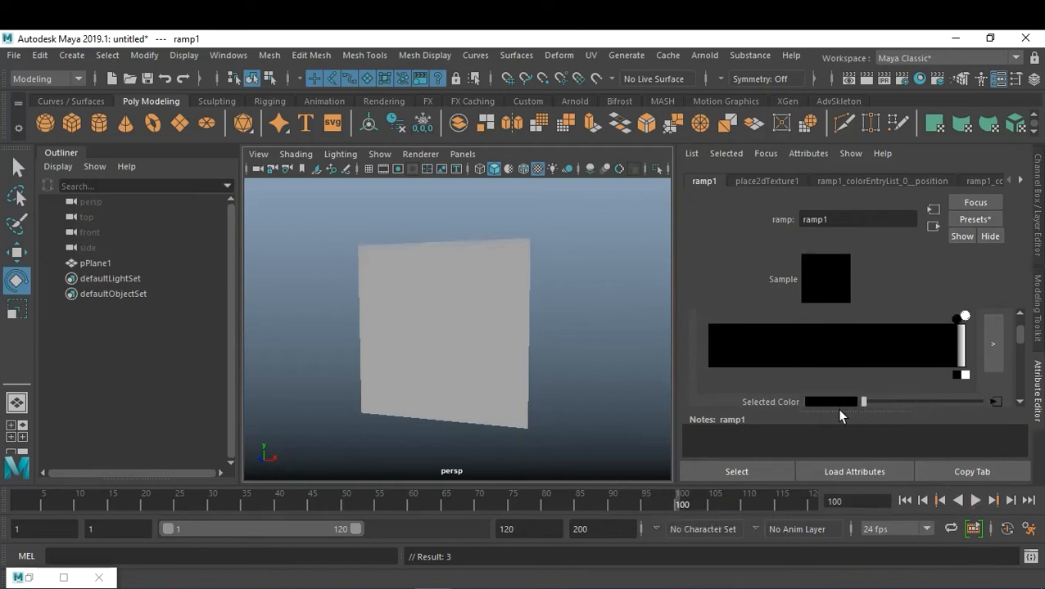
right_click(750, 405)
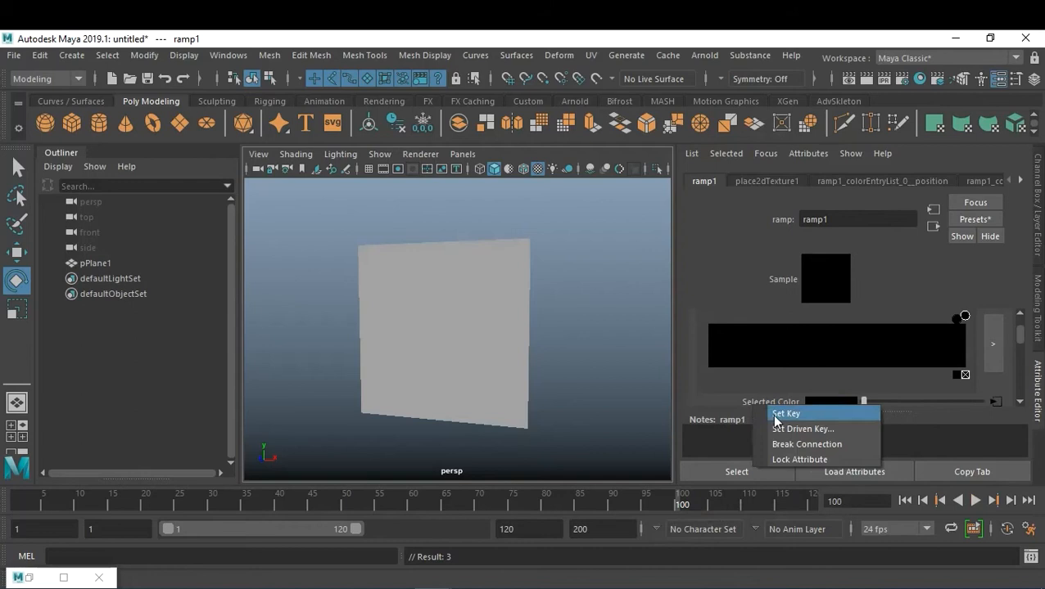
left_click(786, 415)
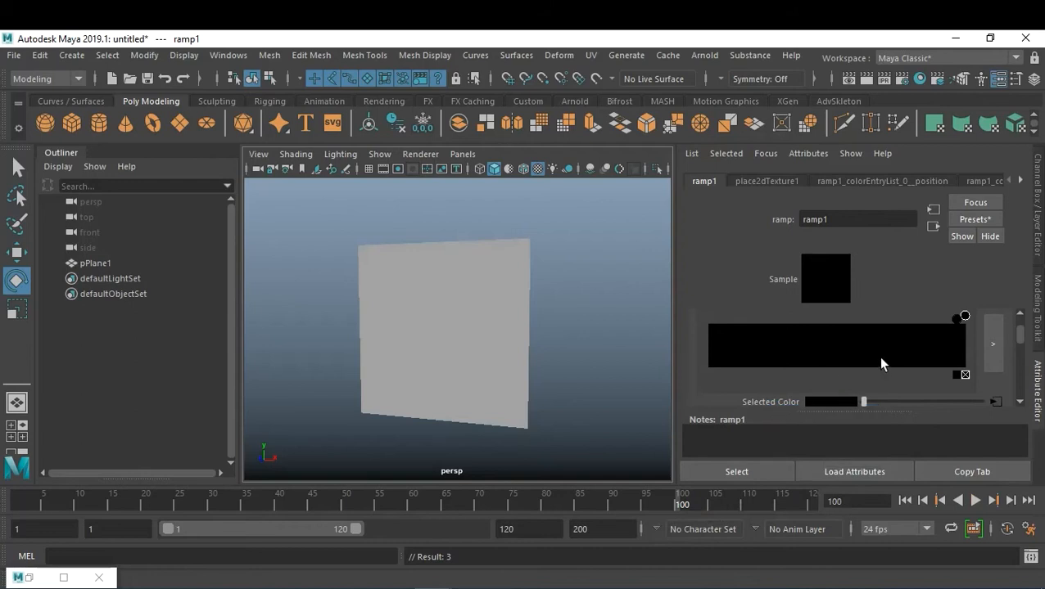
Return to frame 1, enable Invert in ramp1's Effects, and play the animation to check the reversed transparency
left_click_drag(234, 502, 2, 528)
scroll(900, 355, "down", 5)
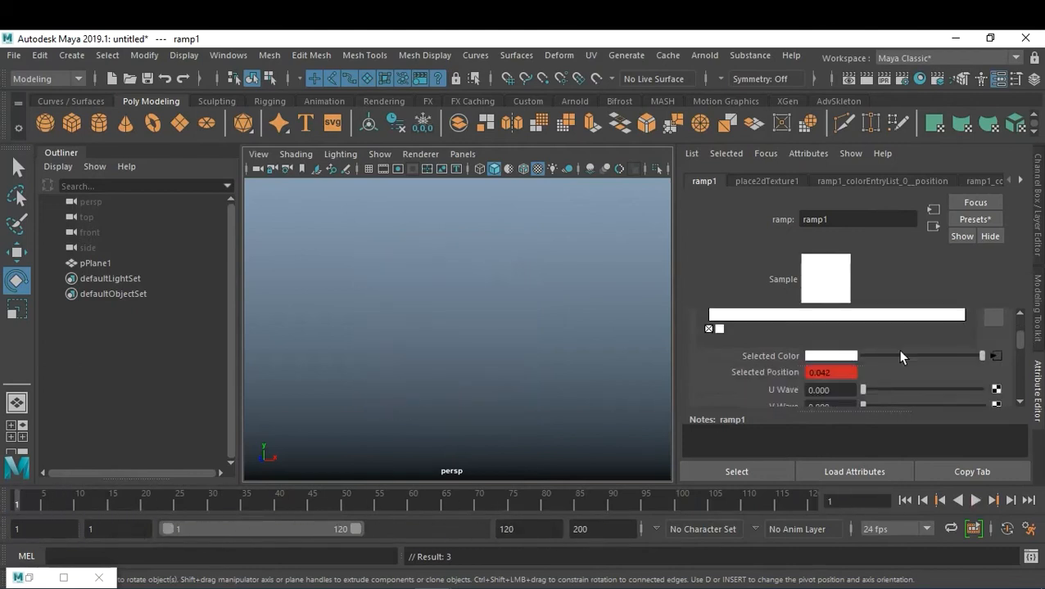
scroll(899, 356, "down", 8)
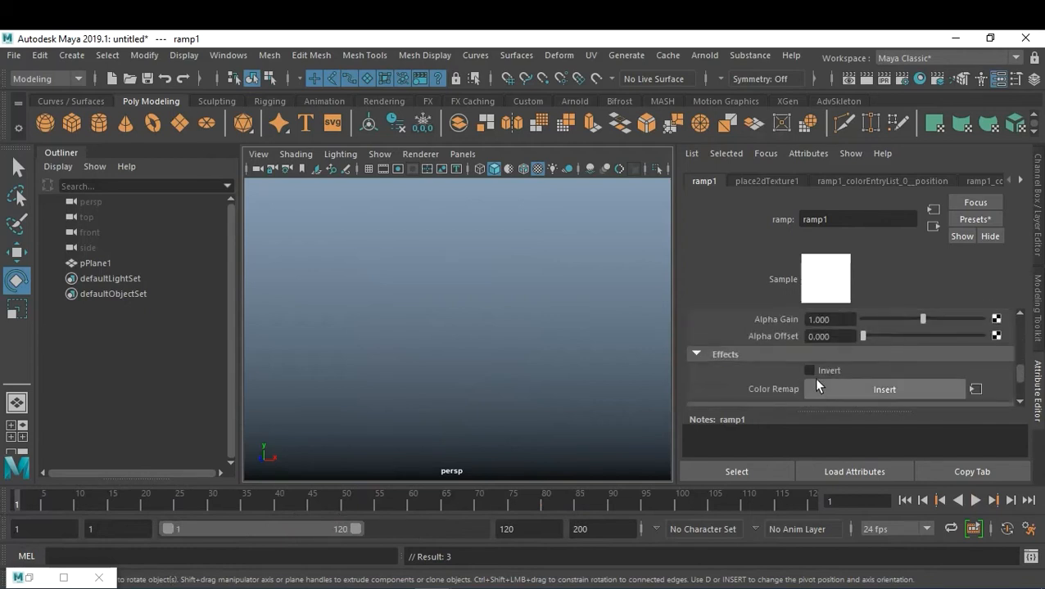
left_click(810, 371)
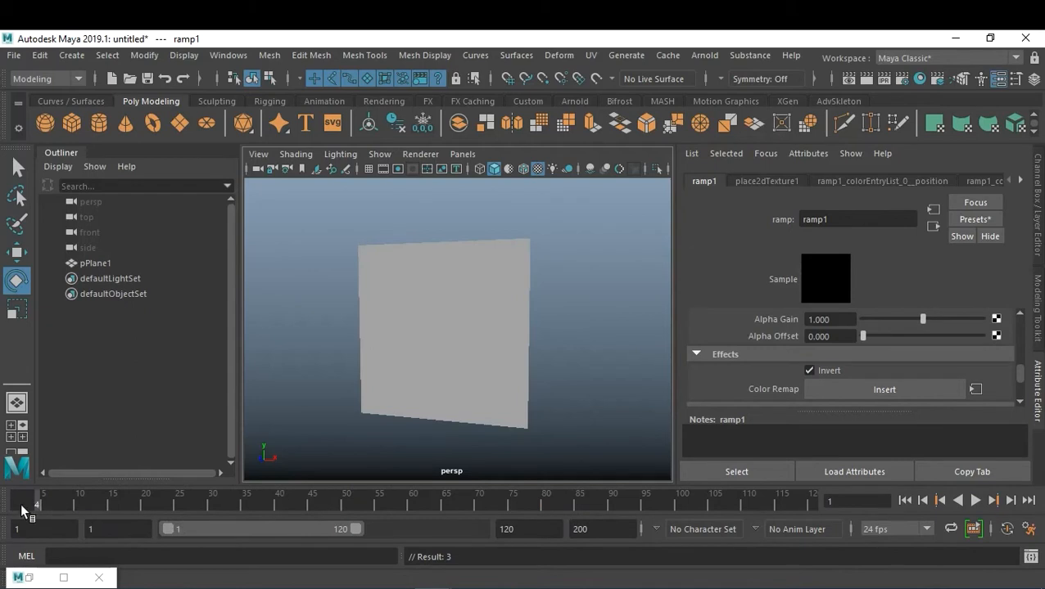
key("alt+v")
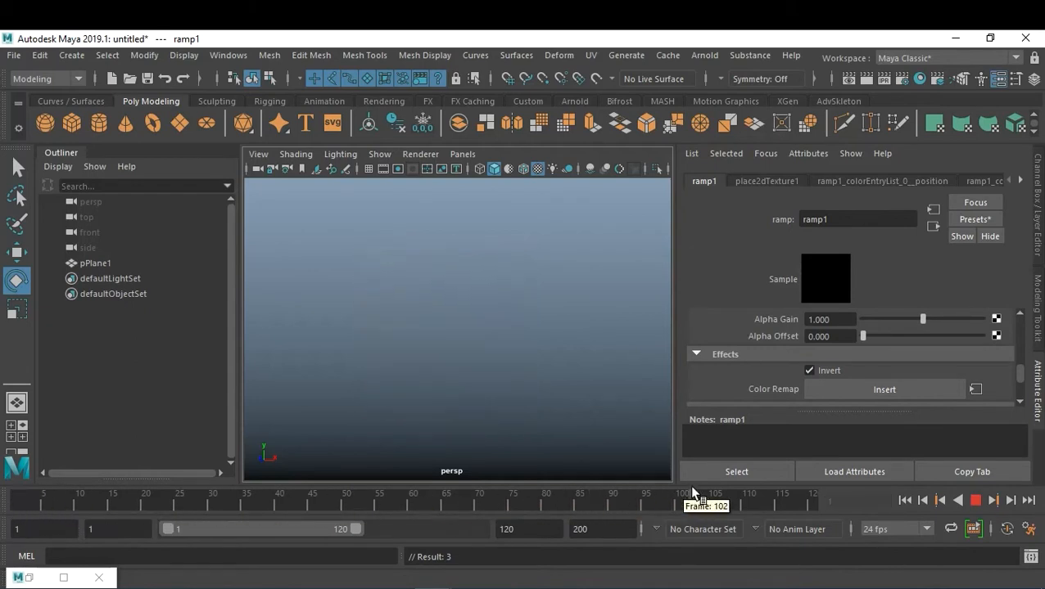
key("alt+v")
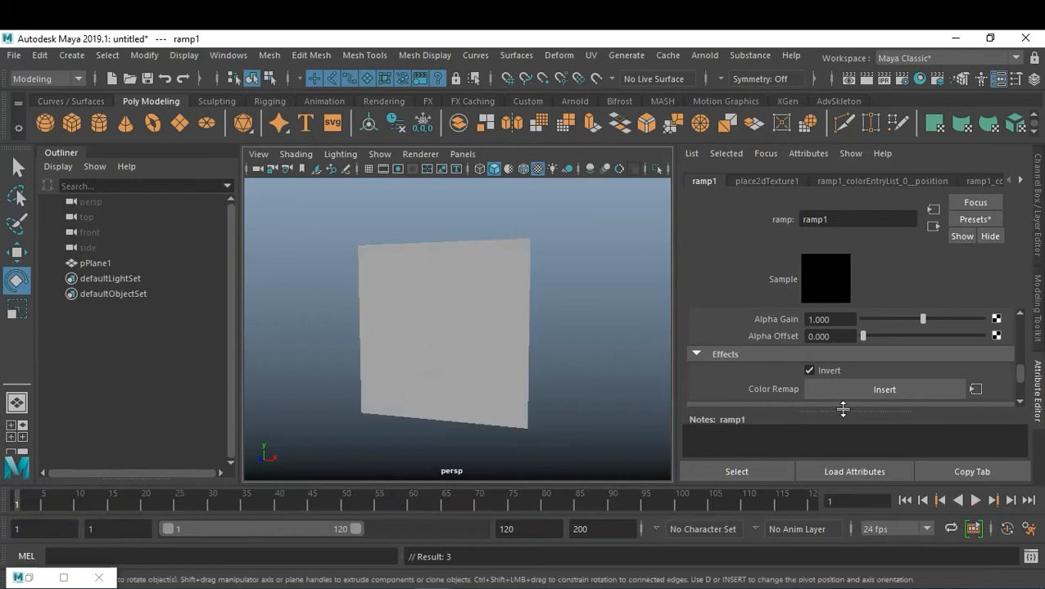
Turn Invert off and on again, playing the animation each way to compare, and scrub to frame 41
left_click(819, 372)
key("alt+v")
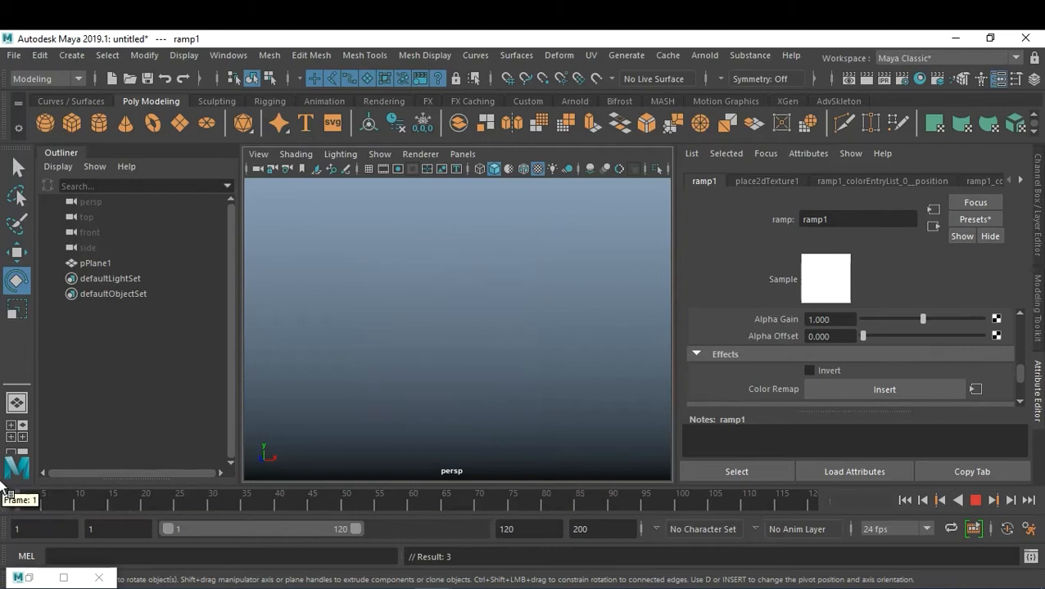
key("alt+v")
left_click(808, 371)
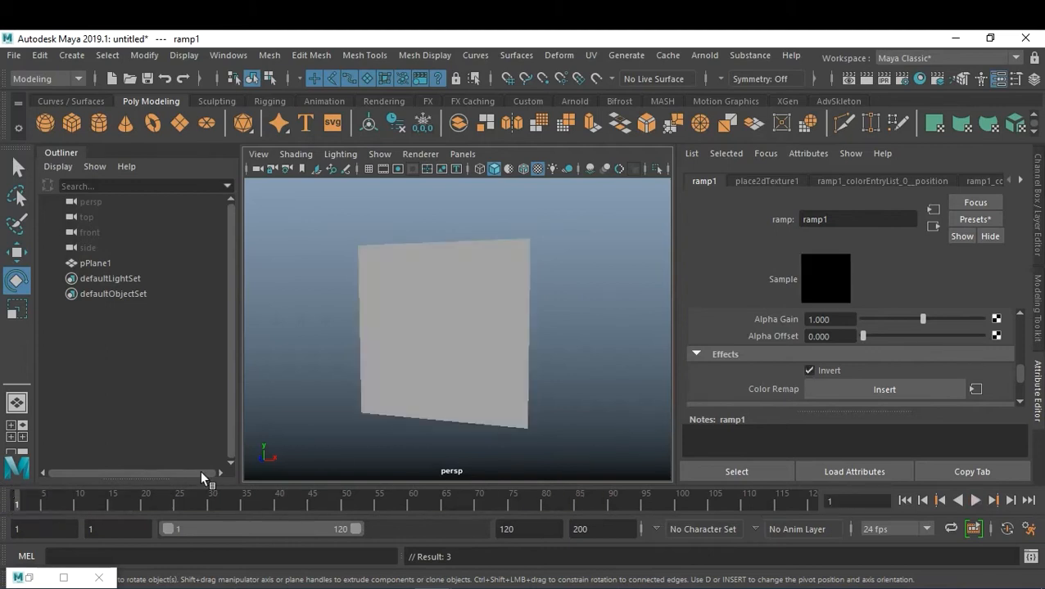
key("alt+v")
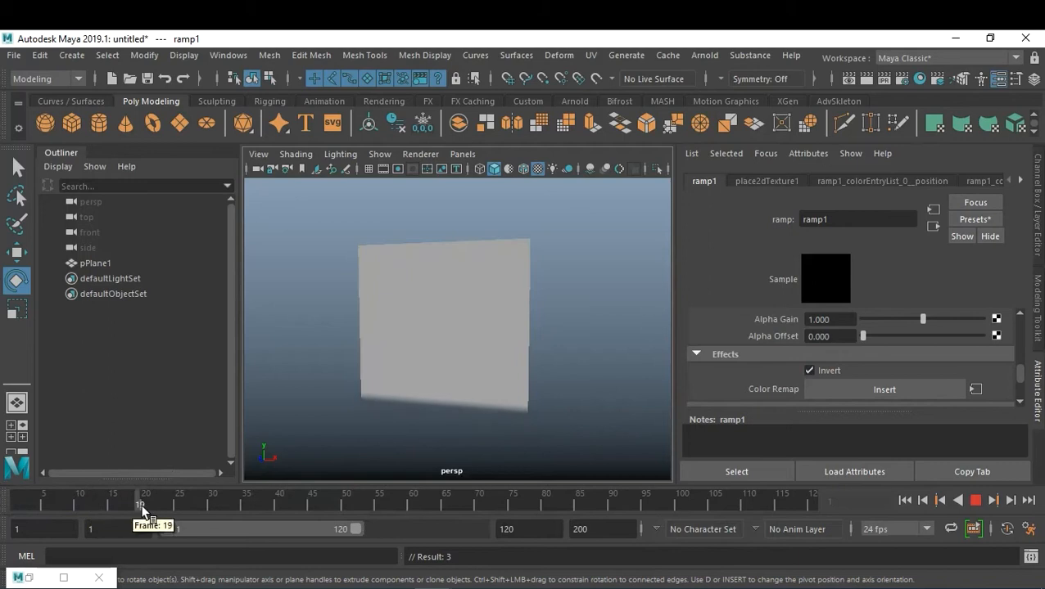
left_click_drag(424, 512, 286, 512)
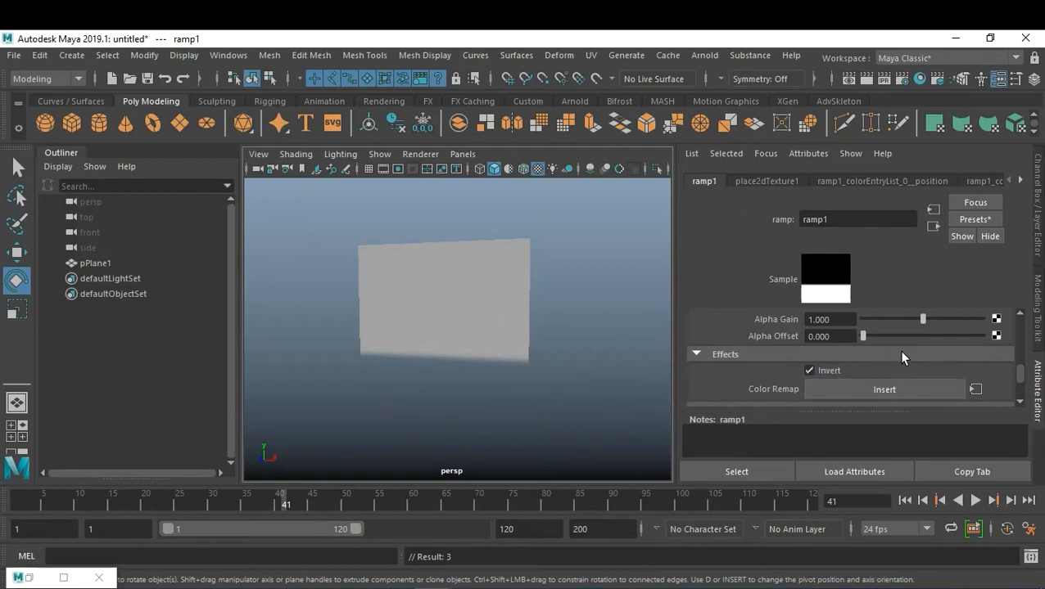
Try the U Ramp type on ramp1 and scrub the timeline to frame 48 to preview it
scroll(942, 349, "up", 6)
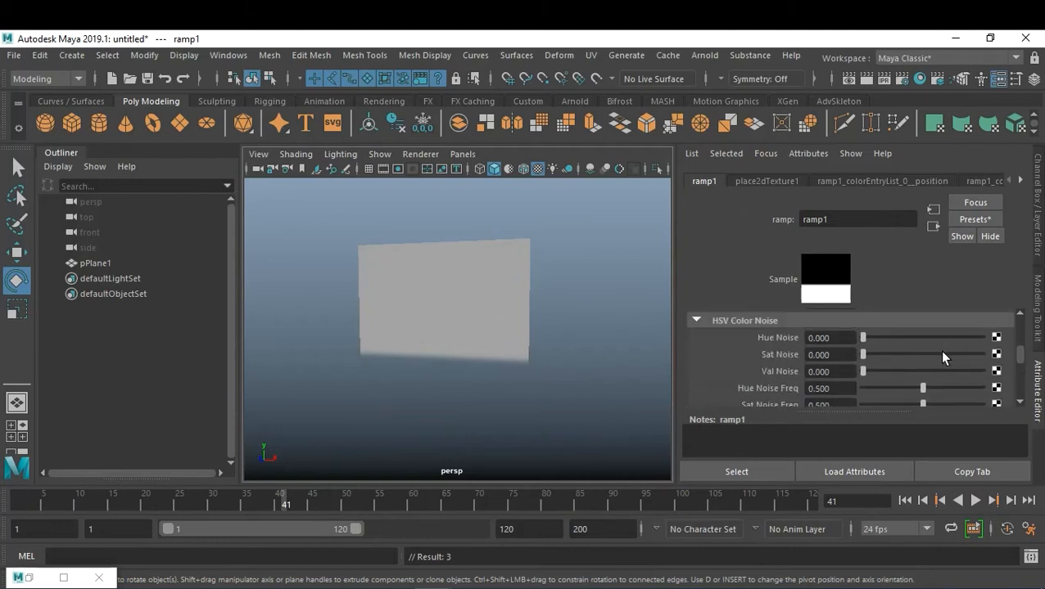
scroll(887, 349, "up", 5)
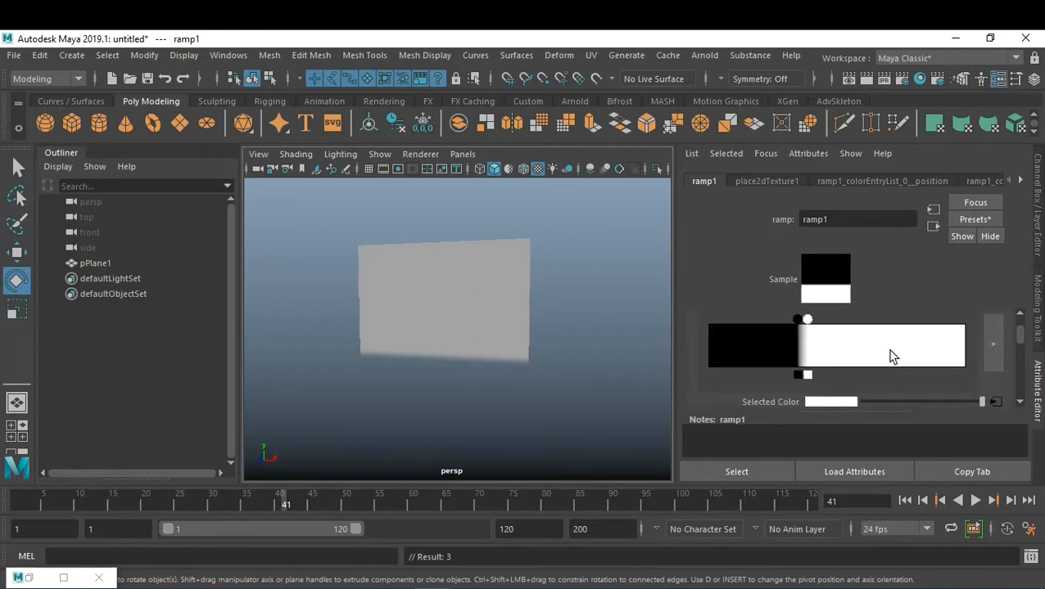
scroll(891, 355, "up", 1)
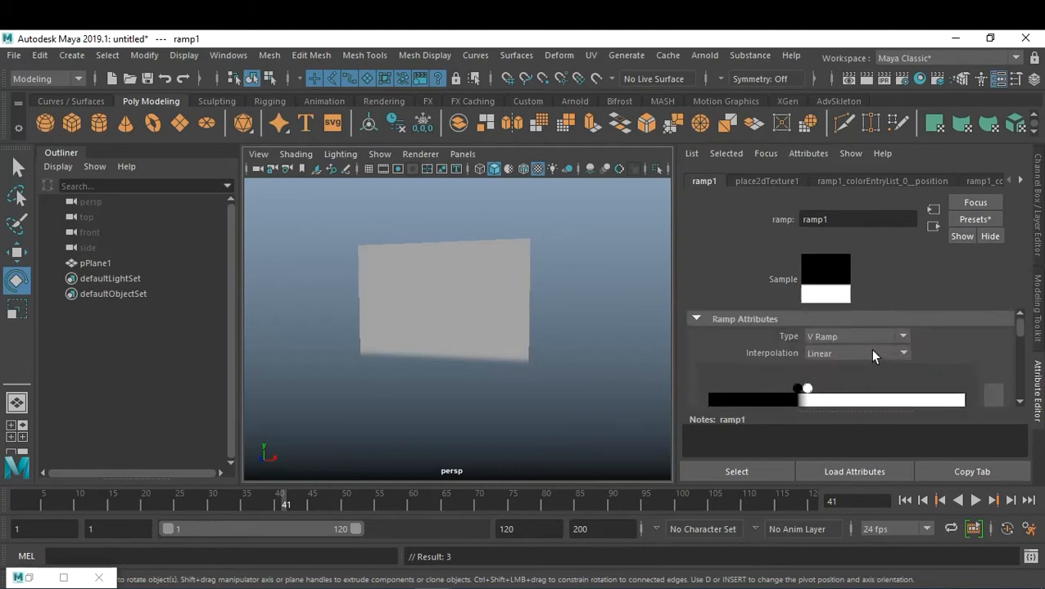
left_click(854, 338)
left_click(838, 370)
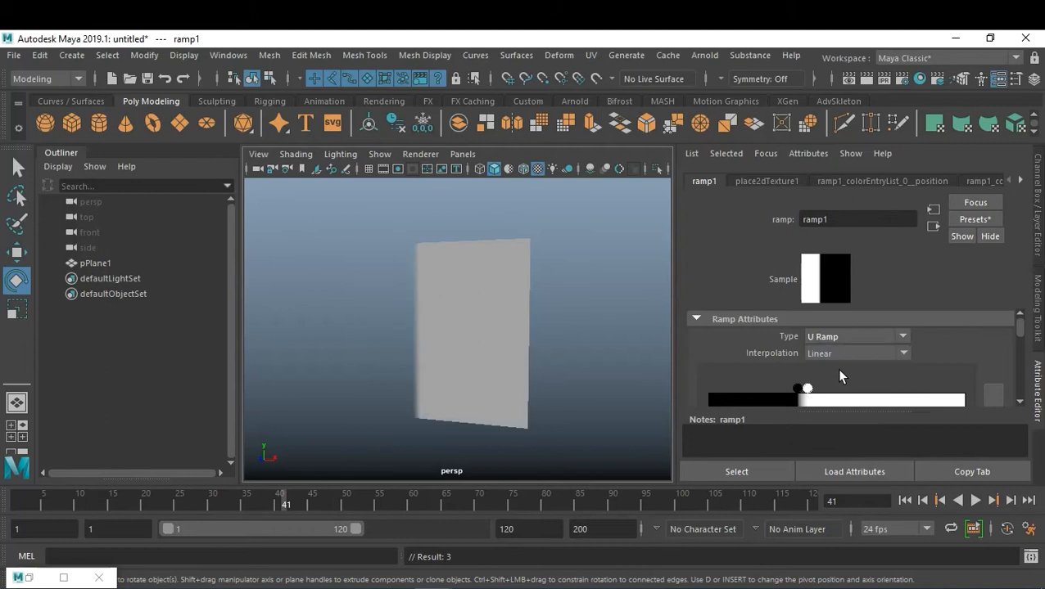
left_click_drag(193, 508, 332, 509)
Set ramp1's Type to Diagonal Ramp and scrub the animation to frame 44
left_click(842, 338)
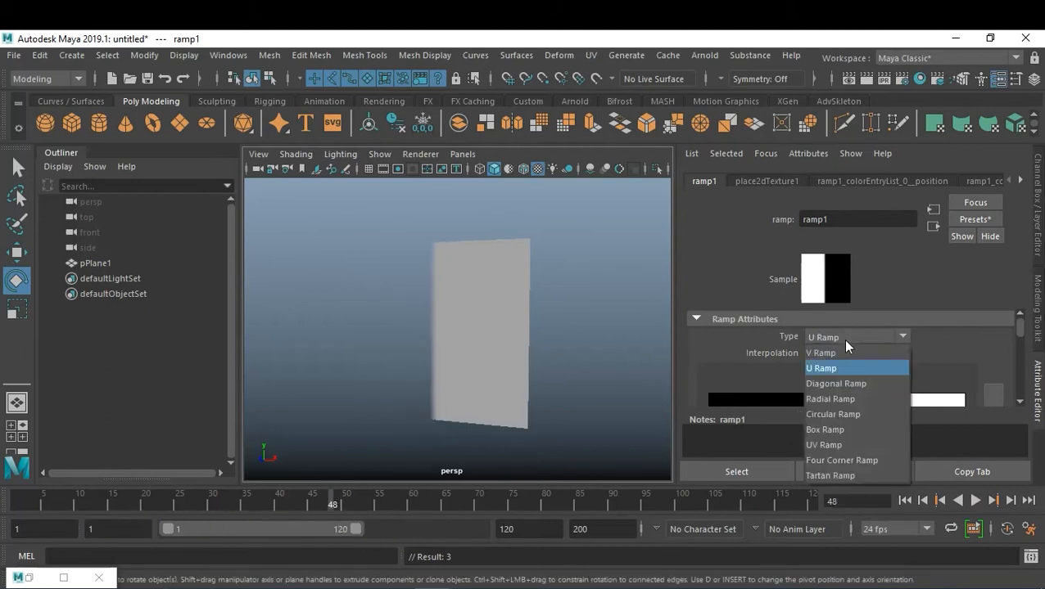
left_click(862, 385)
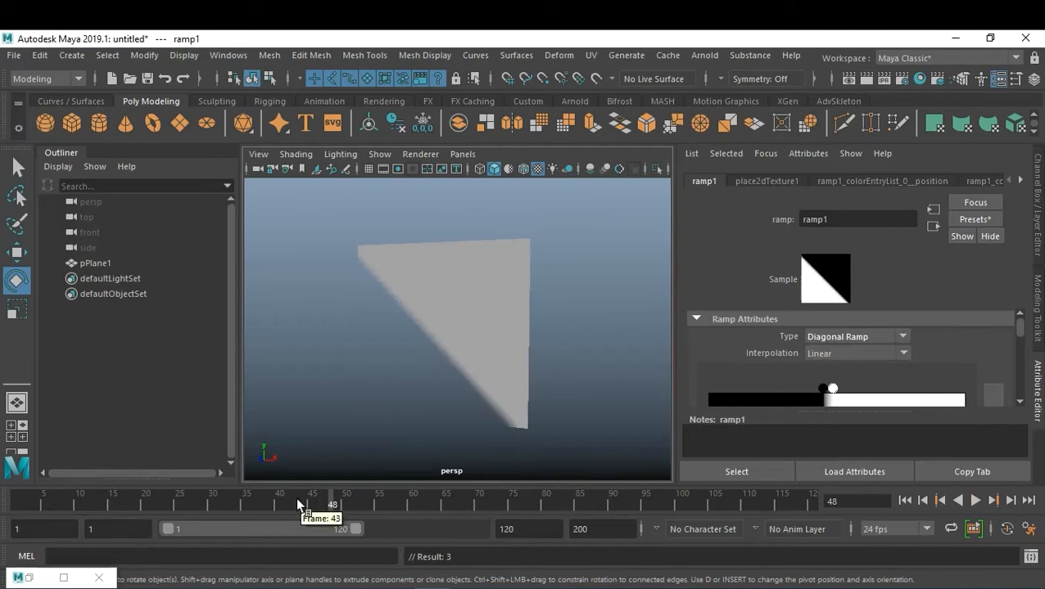
left_click_drag(299, 506, 296, 446)
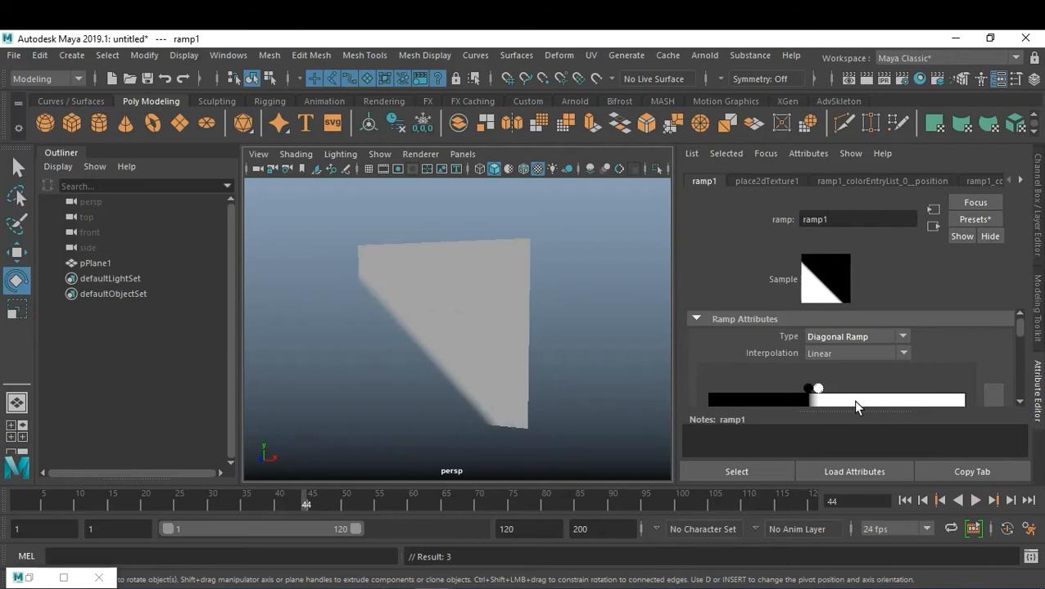
Try U Wave on ramp1 and return it to 0, and set V Wave to 0.117 and Noise to about 0.045
left_click_drag(1024, 329, 1023, 339)
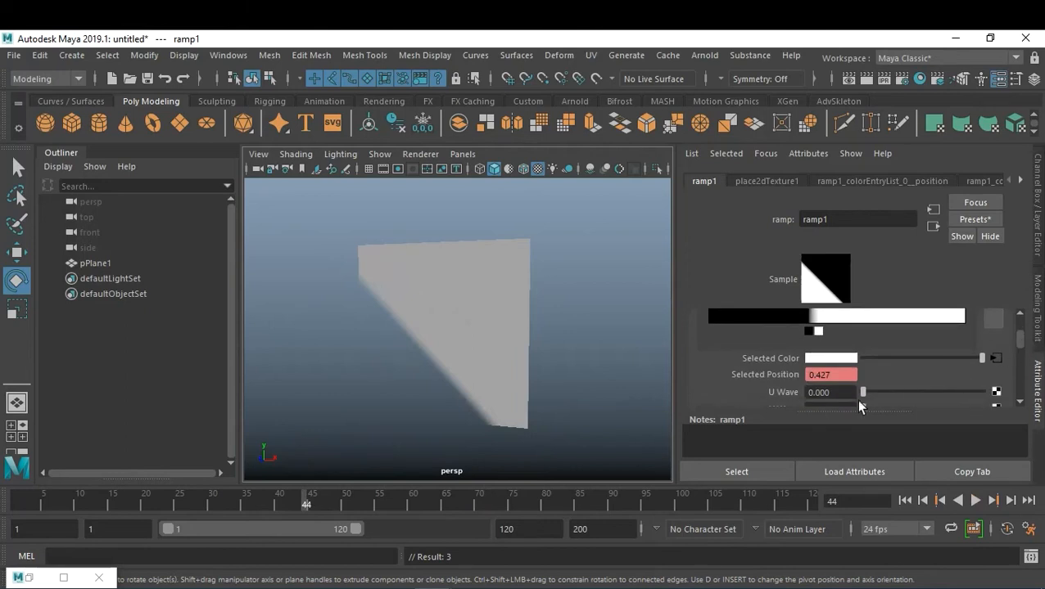
mouse_move(861, 391)
left_mouse_down()
mouse_move(871, 392)
mouse_move(855, 393)
left_mouse_up()
scroll(884, 385, "down", 2)
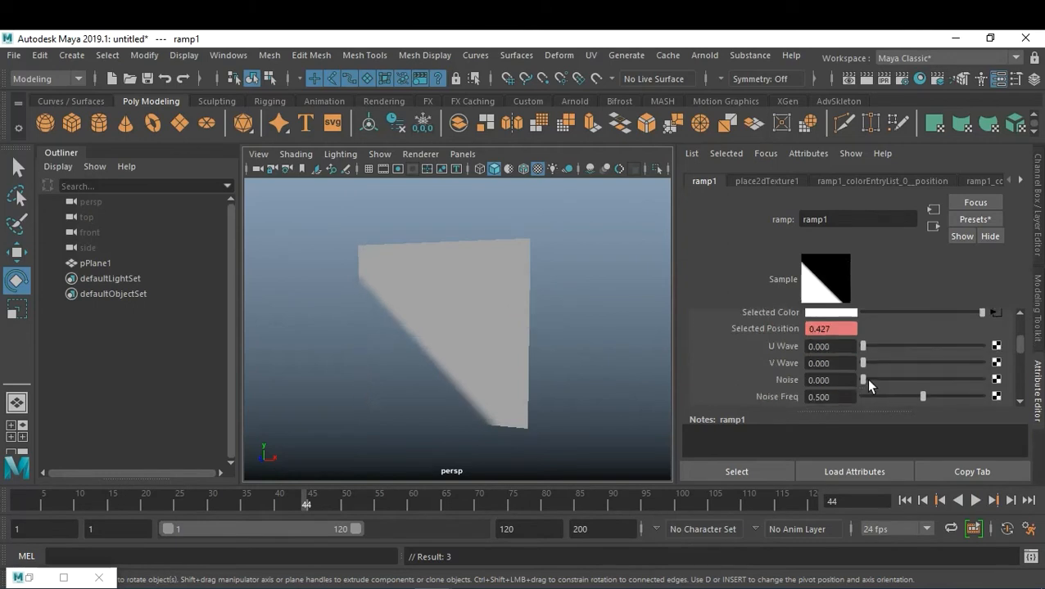
left_click_drag(863, 364, 875, 369)
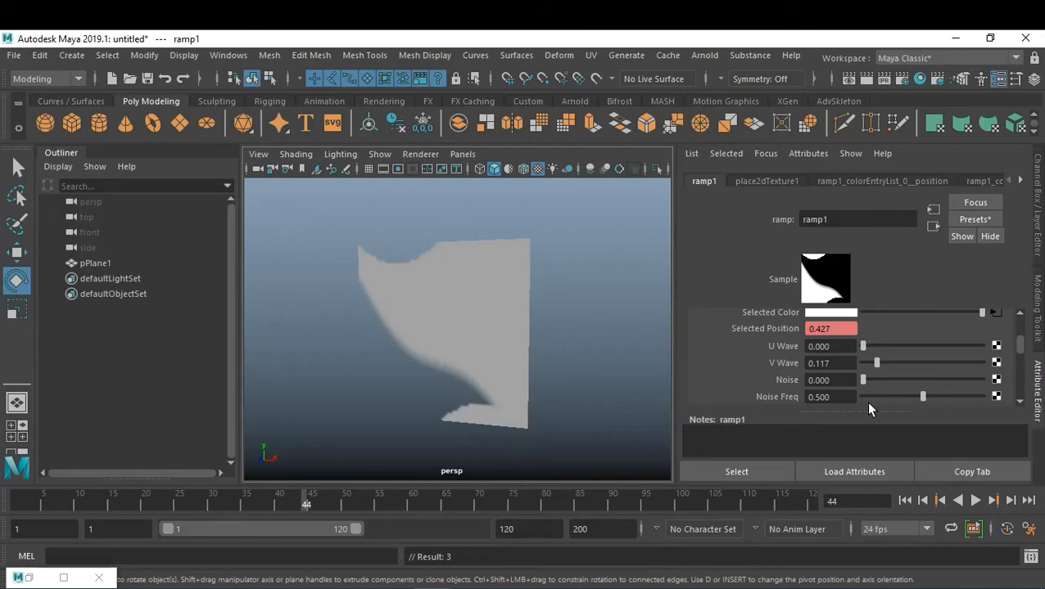
left_click_drag(866, 373, 875, 375)
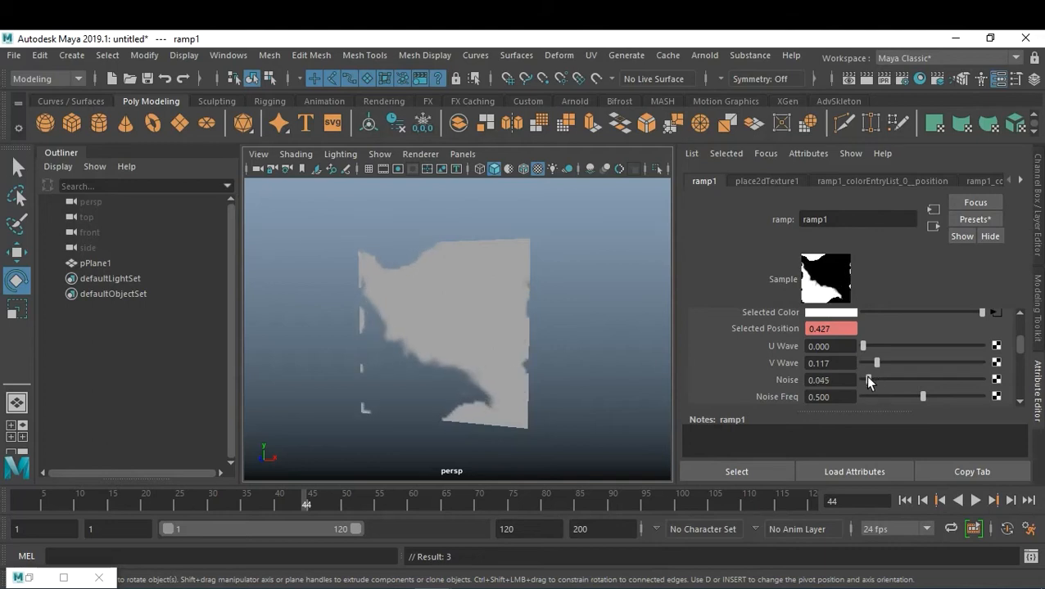
Set ramp1's Noise Freq to 0.364, play the animation and stop it at frame 58
left_click_drag(923, 398, 905, 410)
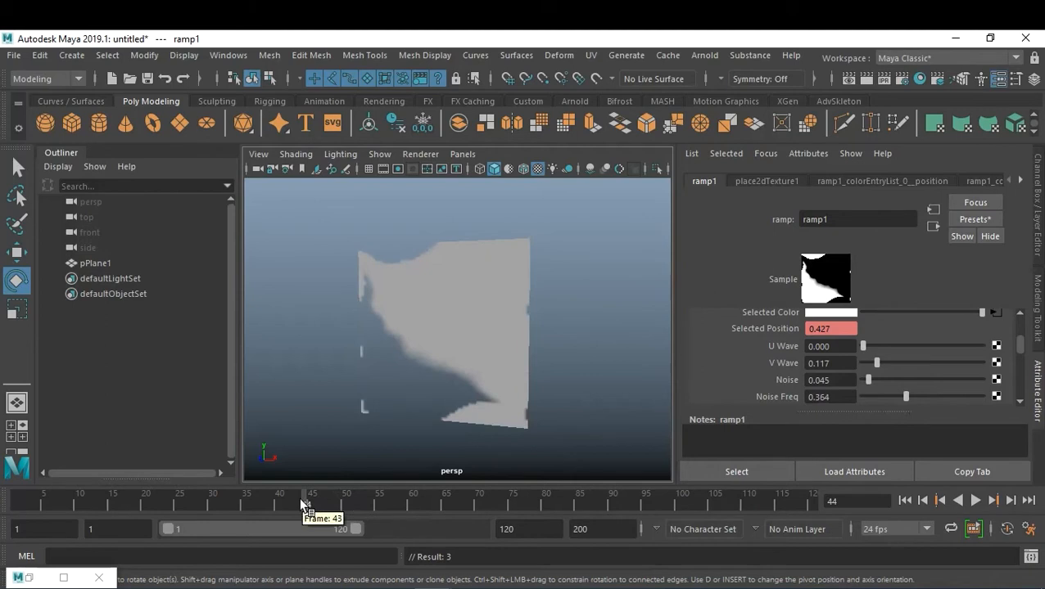
key("alt+v")
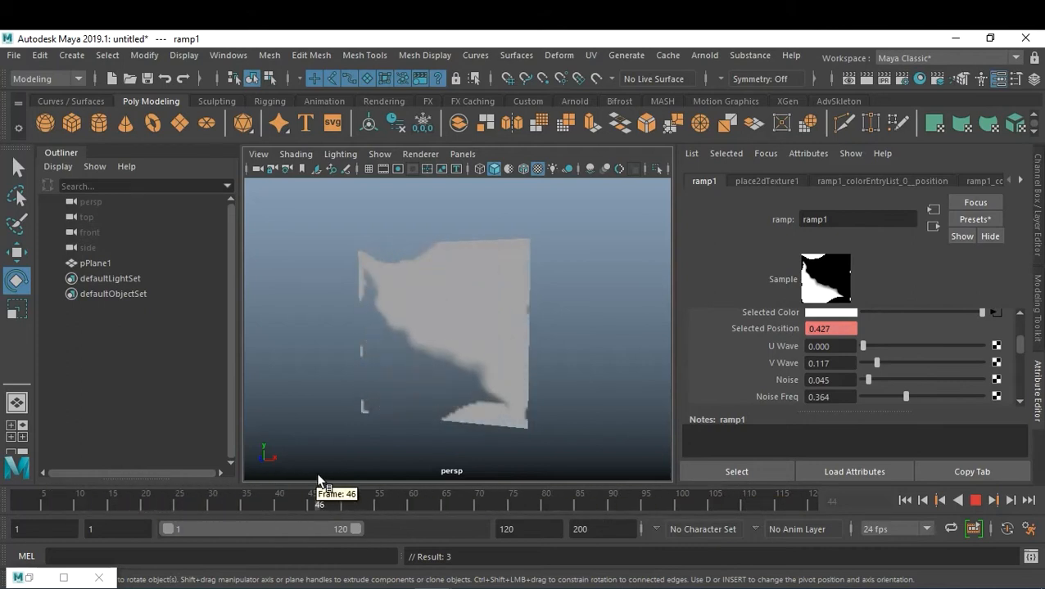
left_click(399, 491)
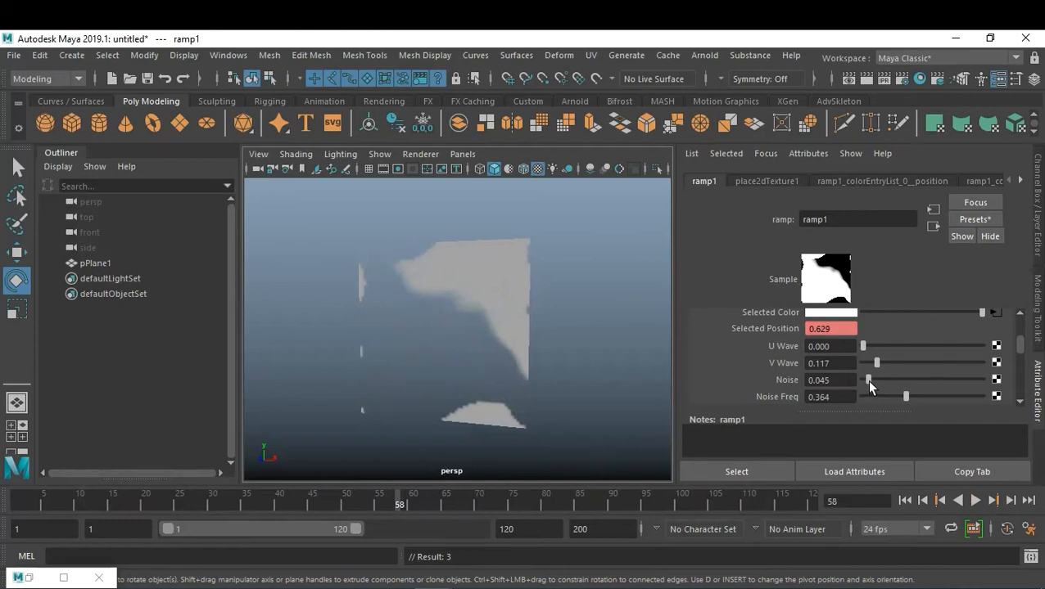
Try U Wave 0.026, V Wave 0.052, Noise 0.058 and Noise Freq 0.981 on ramp1 and scrub to frame 42
left_click_drag(866, 347, 974, 402)
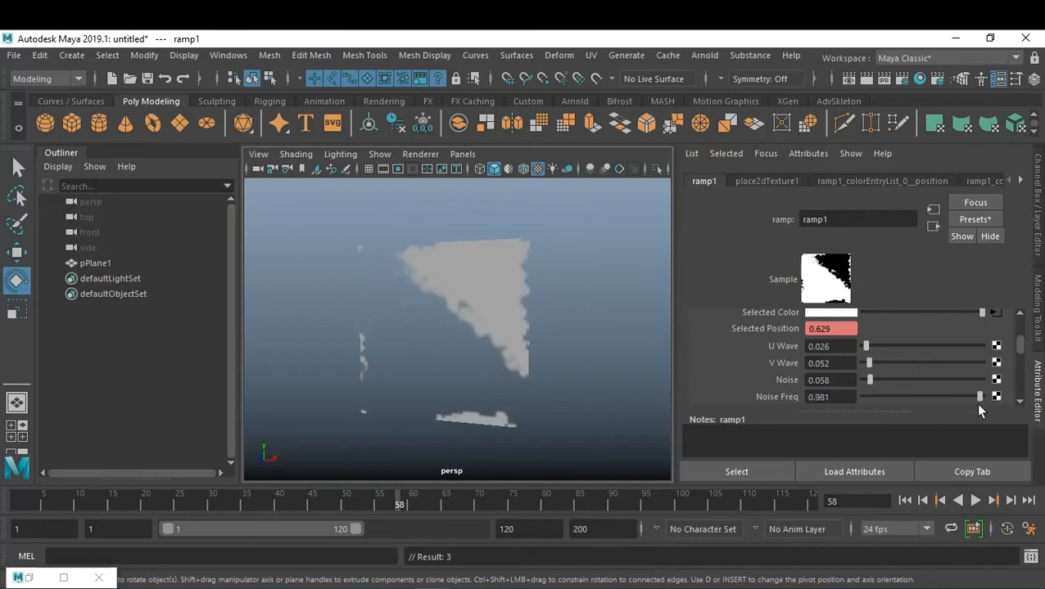
left_click_drag(407, 506, 294, 503)
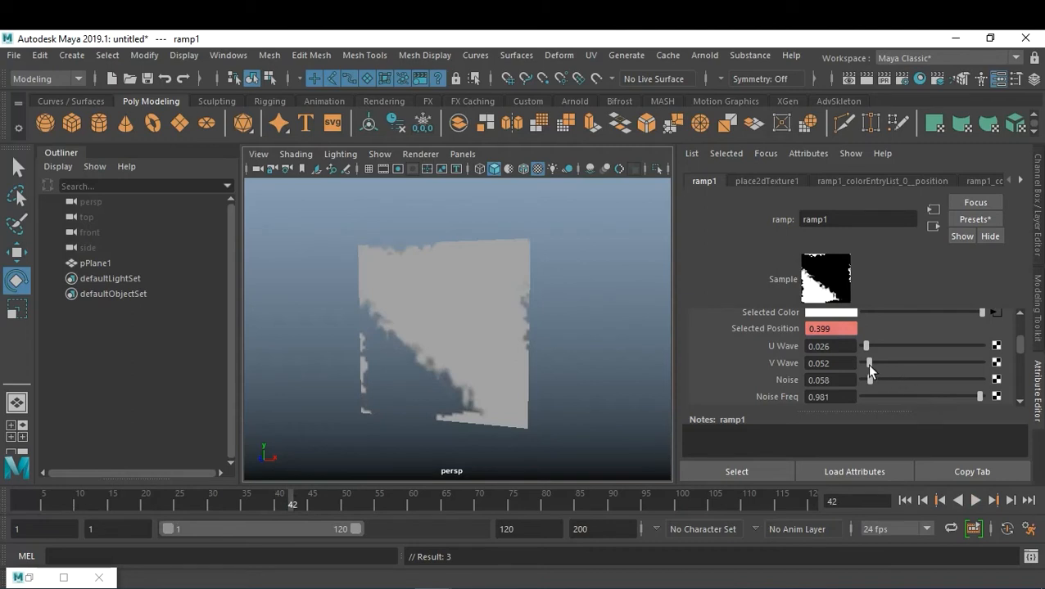
Return ramp1's U Wave and V Wave to 0, play the animation and scrub to frame 65
left_click_drag(865, 346, 833, 361)
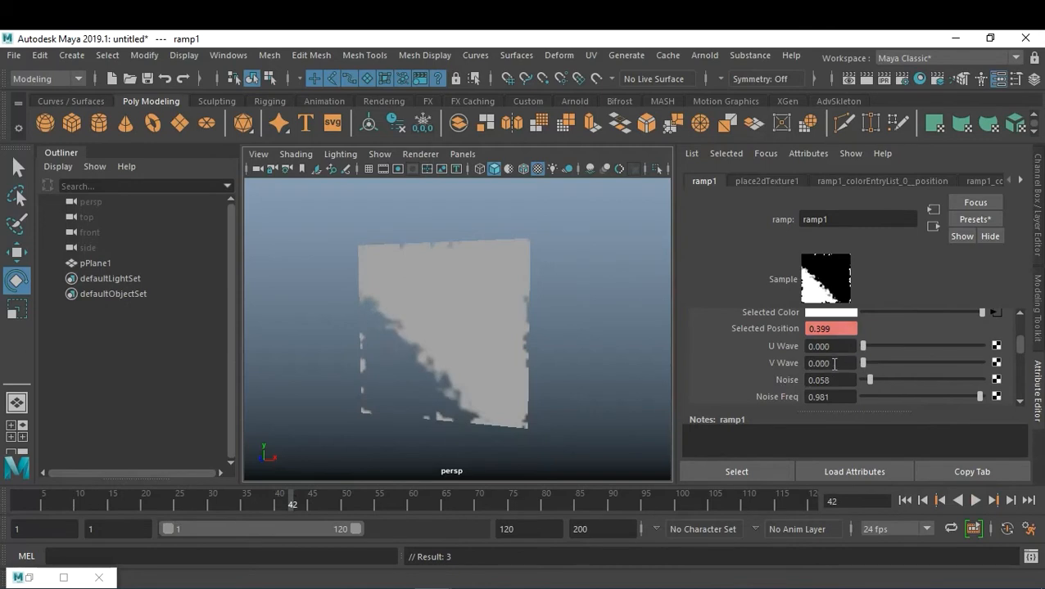
key("alt+v")
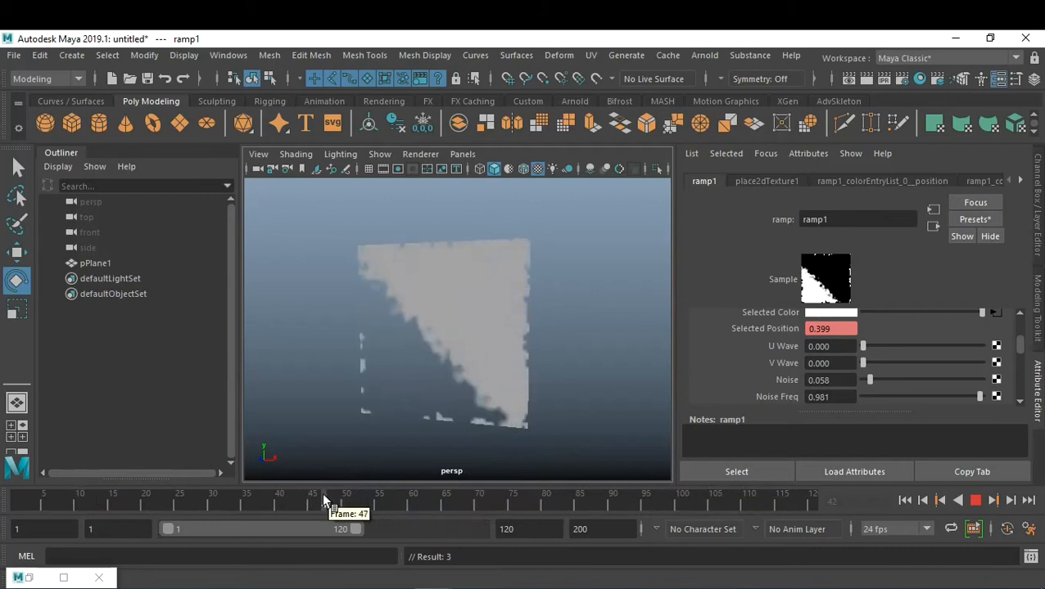
left_click_drag(238, 514, 446, 507)
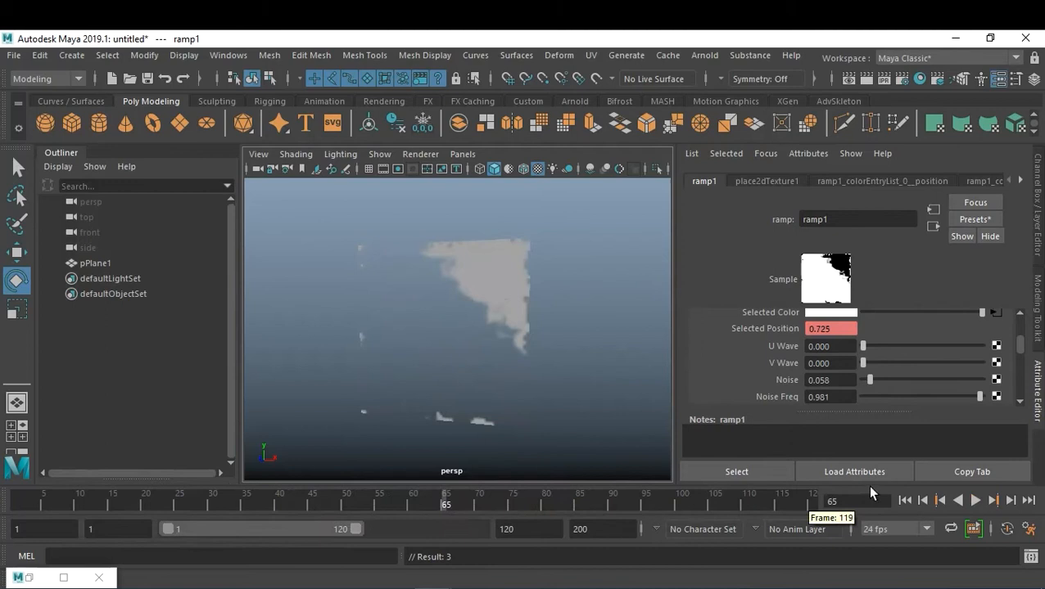
Set ramp1's Noise to 0.084 and Noise Freq to 0.812, and scrub back to frame 43 to preview the edge
mouse_move(868, 379)
left_mouse_down()
mouse_move(852, 388)
mouse_move(868, 388)
left_mouse_up()
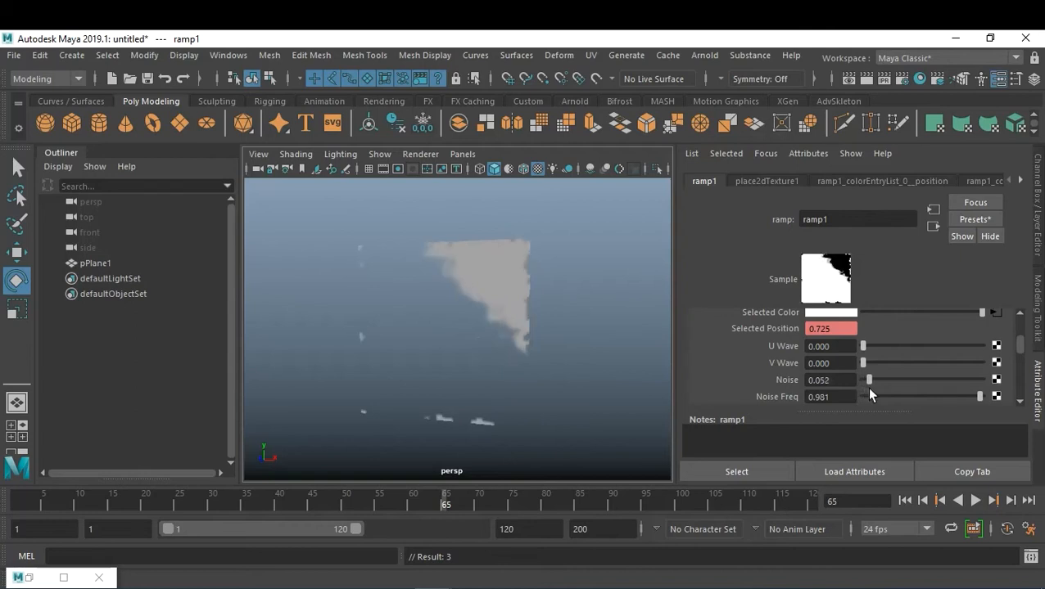
mouse_move(980, 403)
left_mouse_down()
mouse_move(830, 407)
mouse_move(985, 409)
left_mouse_up()
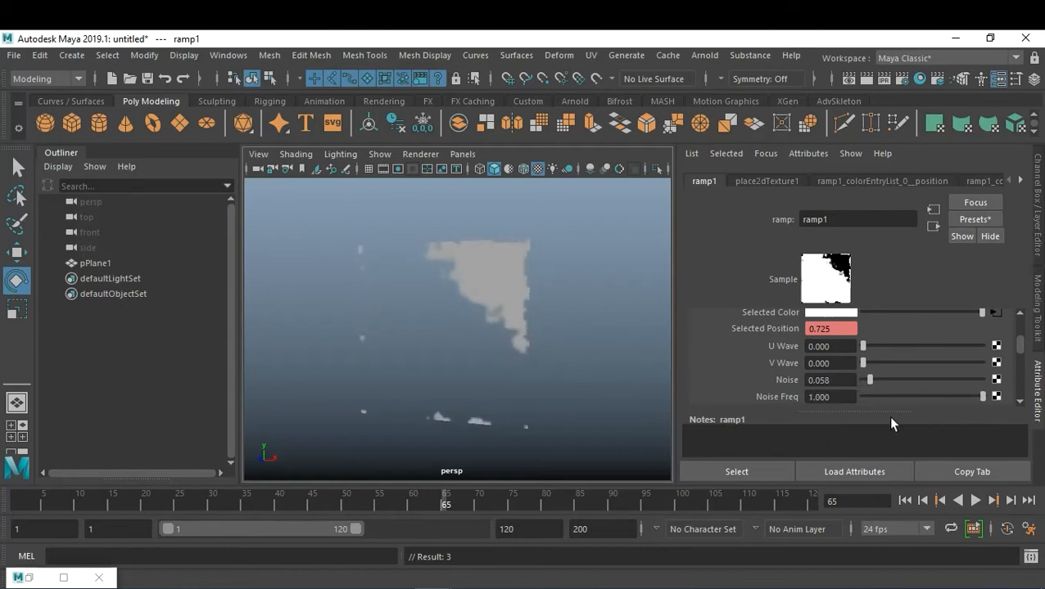
left_click(960, 395)
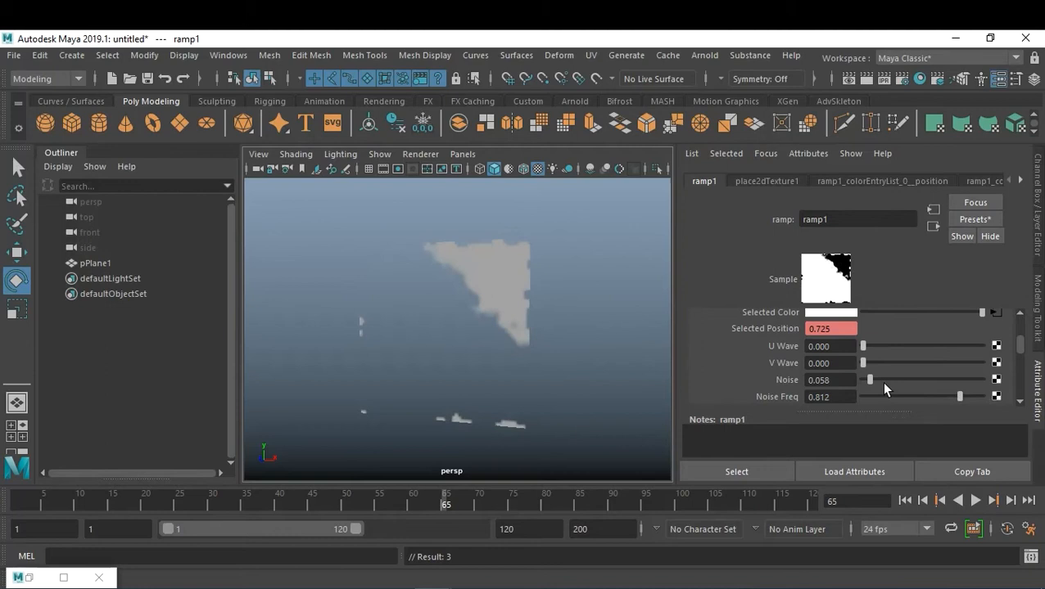
left_click_drag(873, 380, 871, 381)
left_click_drag(445, 501, 410, 537)
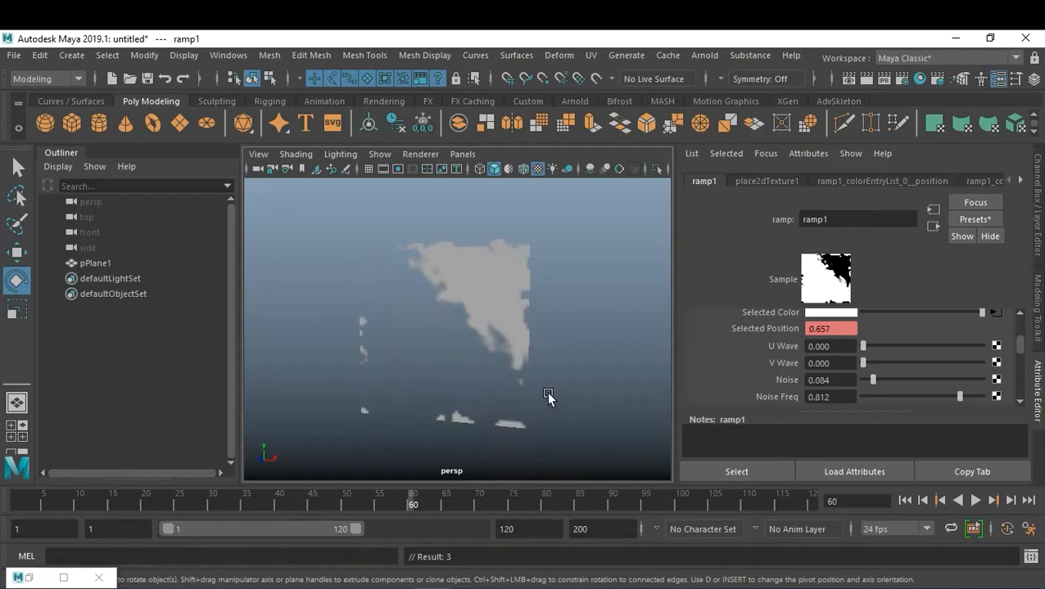
left_click_drag(419, 493, 299, 518)
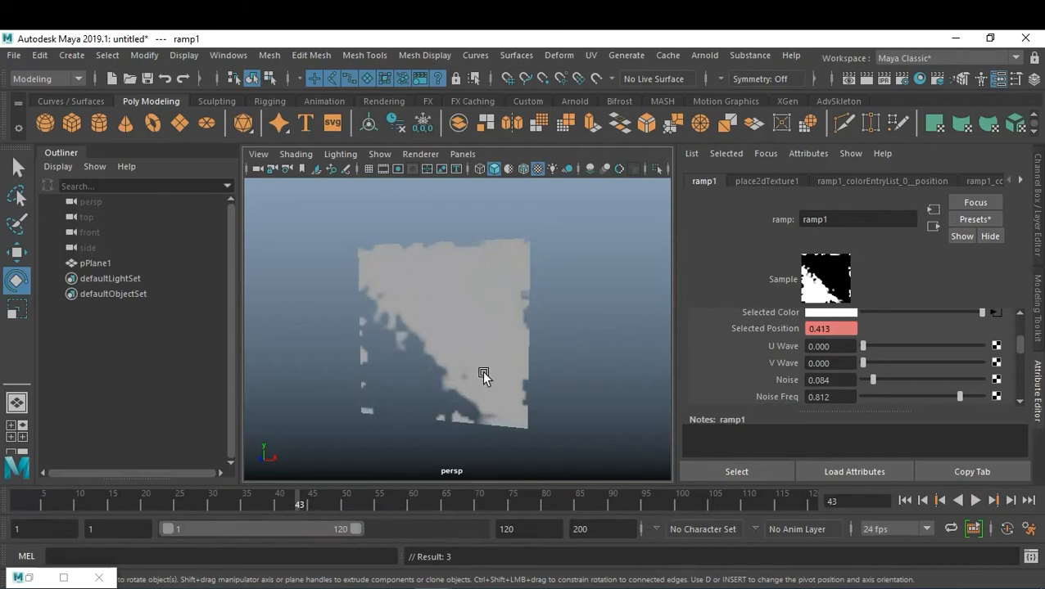
Duplicate the ramp1 texture in the Hypershade with connections to its network
left_click(29, 578)
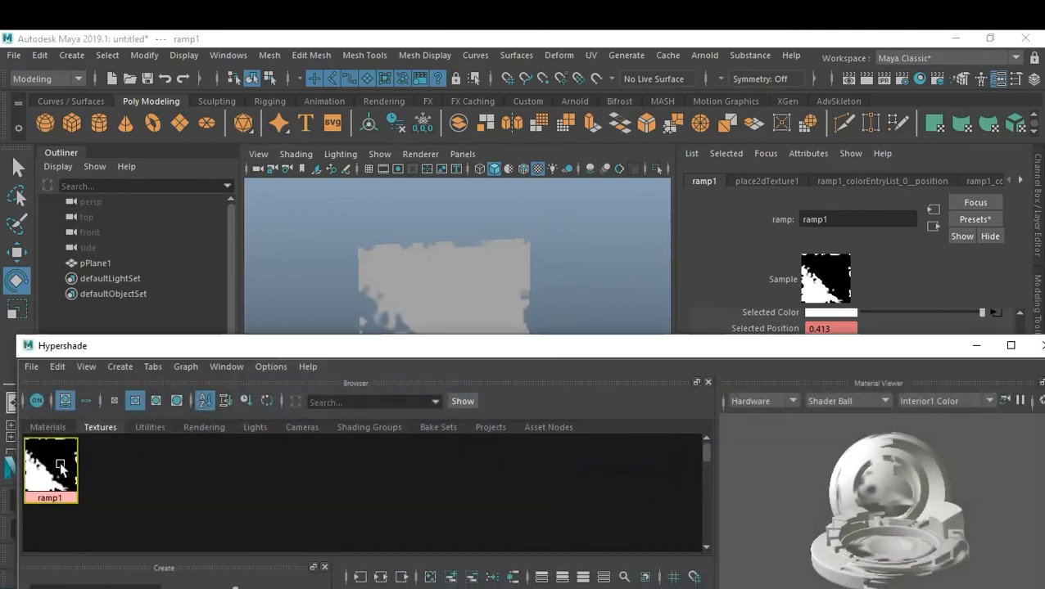
left_click(59, 366)
mouse_move(122, 378)
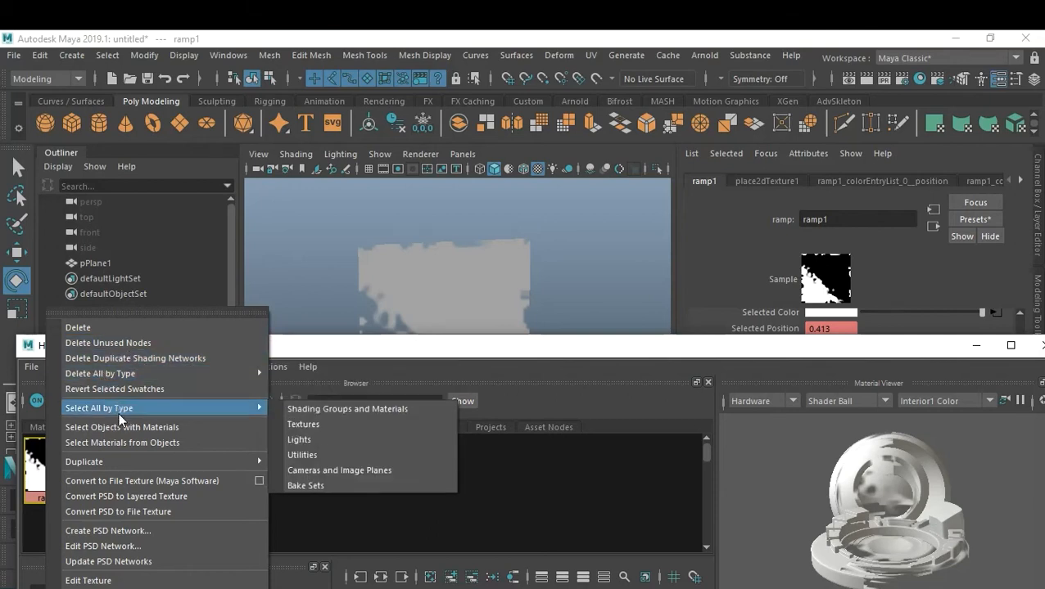
mouse_move(124, 463)
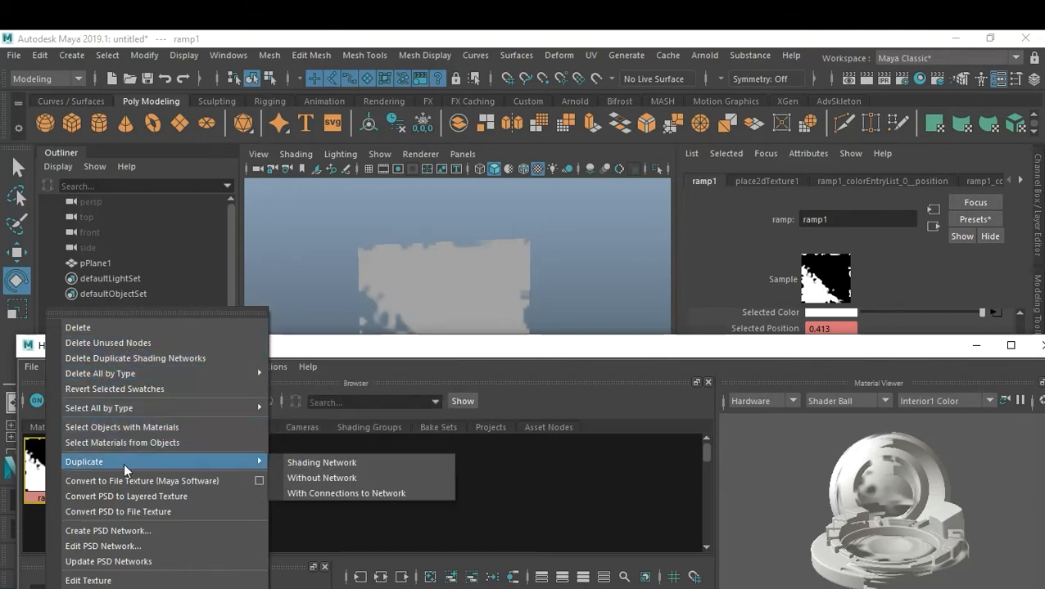
left_click(371, 494)
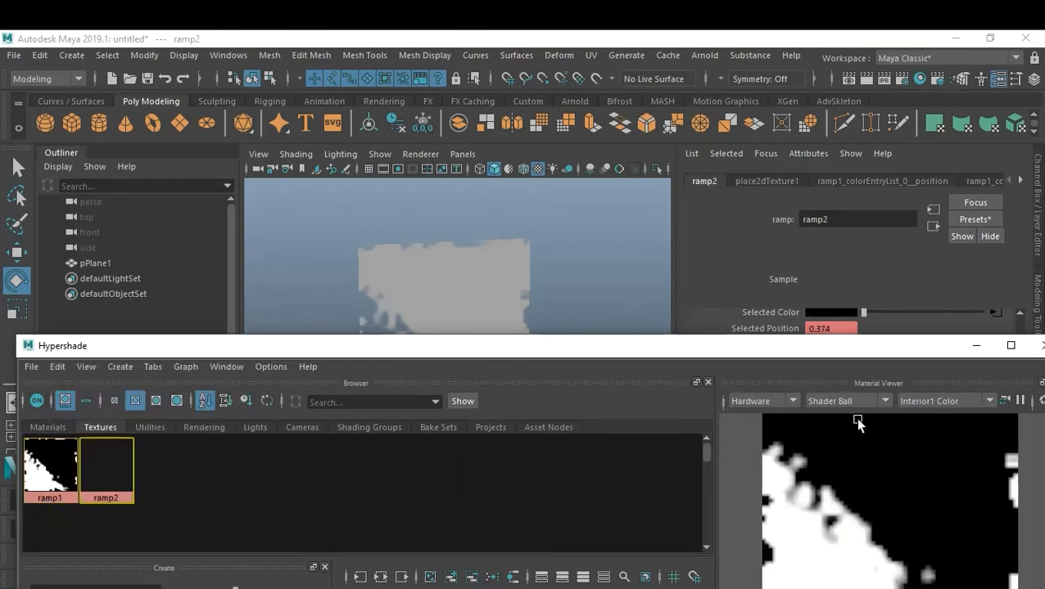
Break the ramp1 connection on the Transparency of the plane's lambert2 material and connect ramp2 to it instead
left_click_drag(626, 351, 640, 470)
left_click(457, 294)
right_click(773, 370)
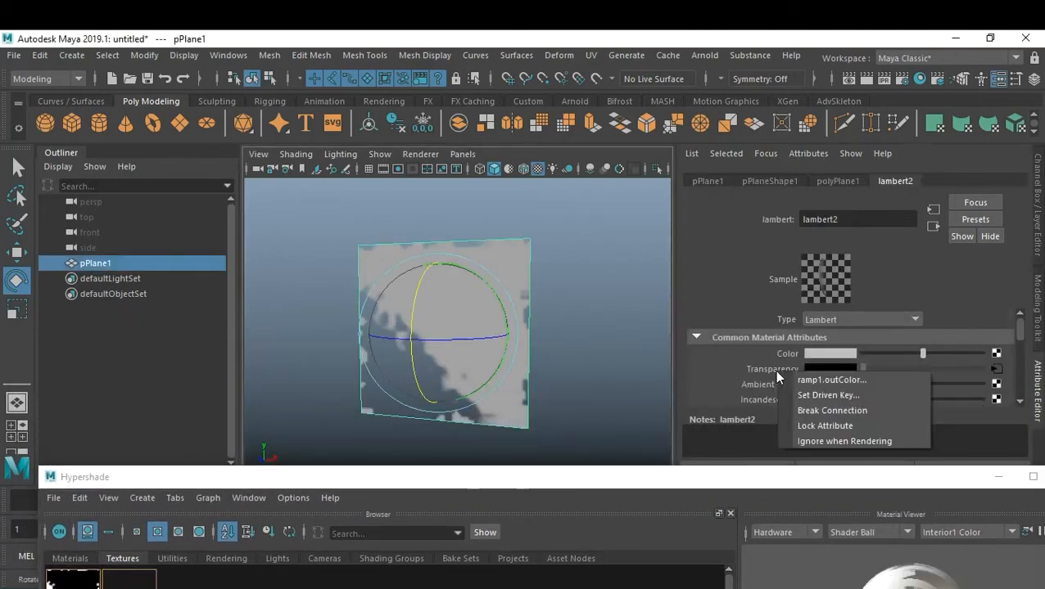
left_click(794, 406)
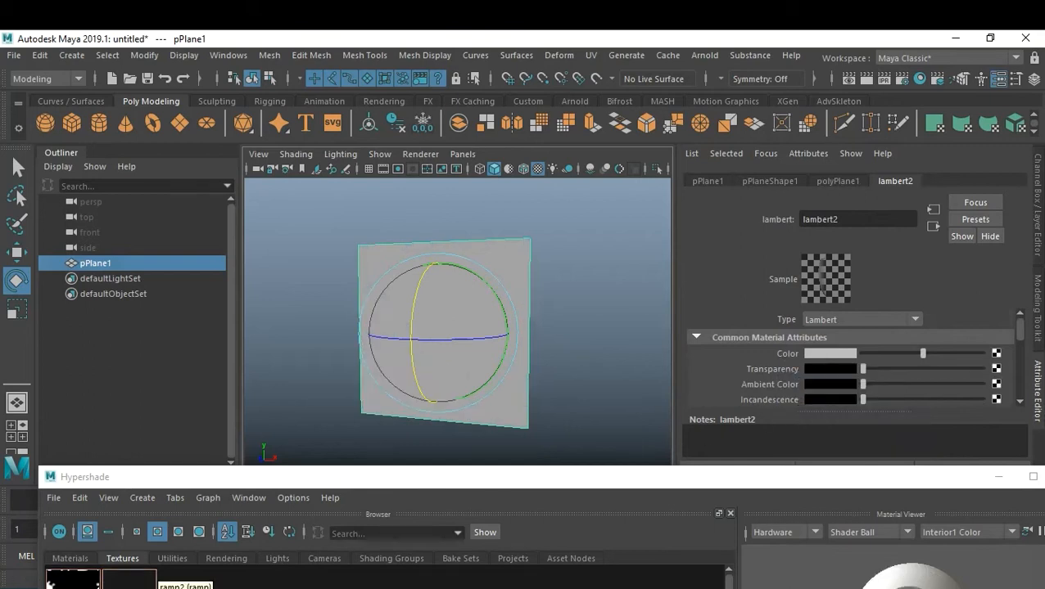
middle_click_drag(131, 585, 783, 369)
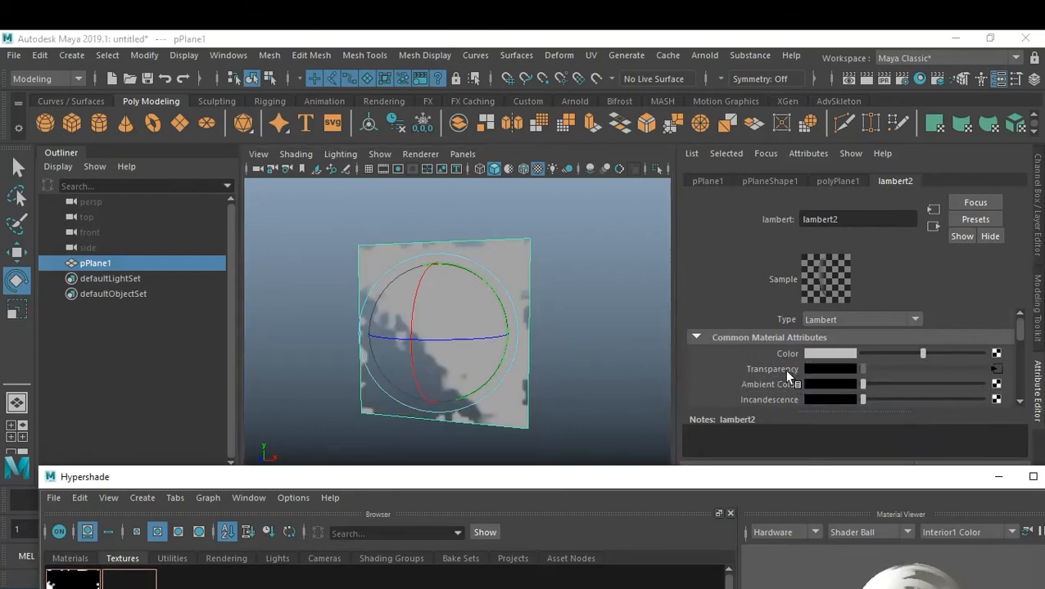
Put the Hypershade away and scrub the timeline to frame 42 to preview the plane with ramp2
left_click(998, 476)
left_click_drag(104, 504, 186, 499)
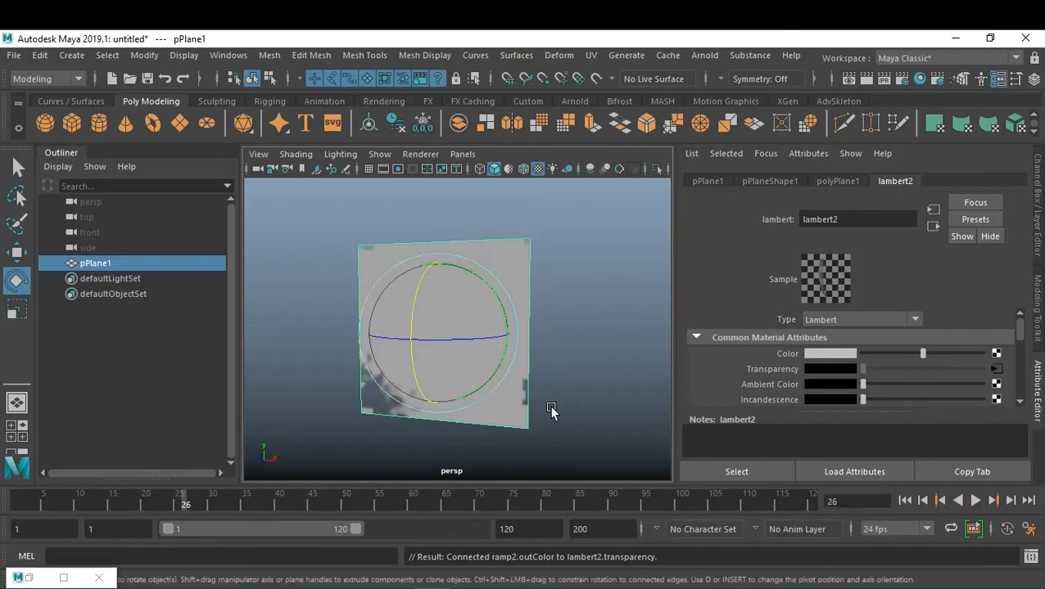
left_click(64, 578)
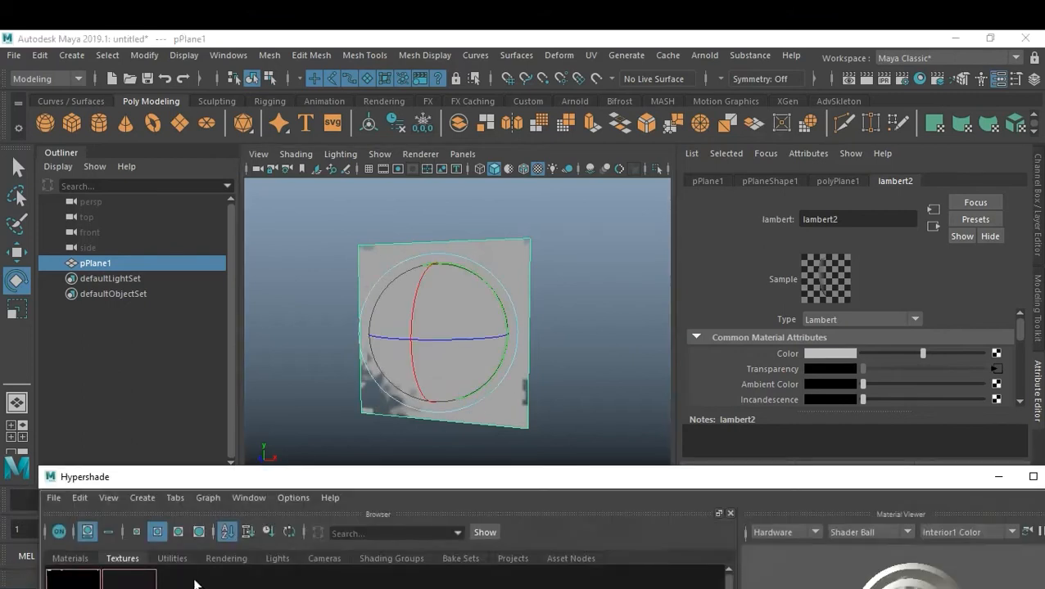
left_click(1005, 477)
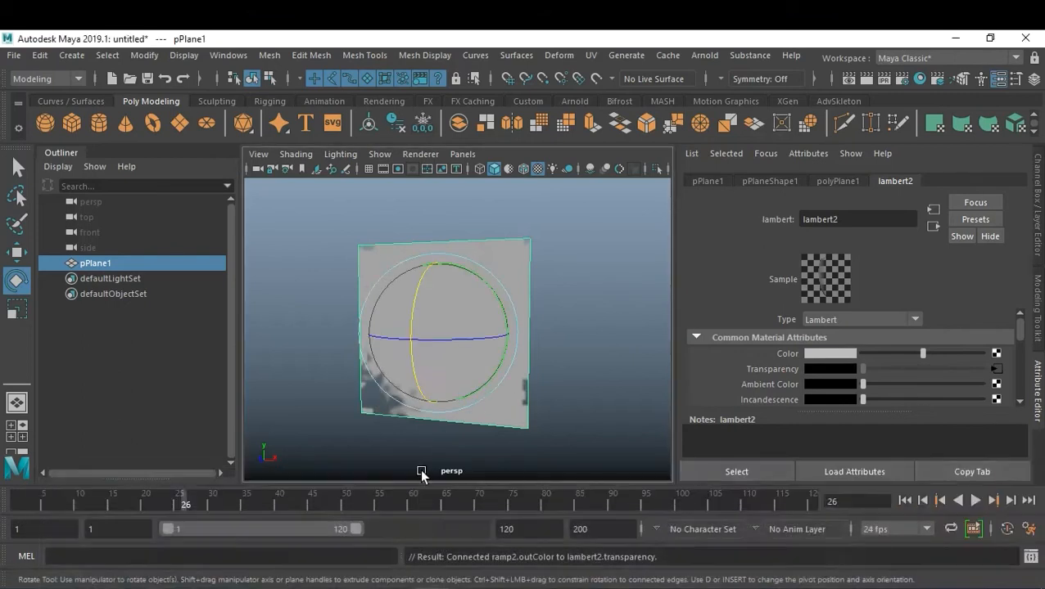
left_click_drag(240, 497, 292, 509)
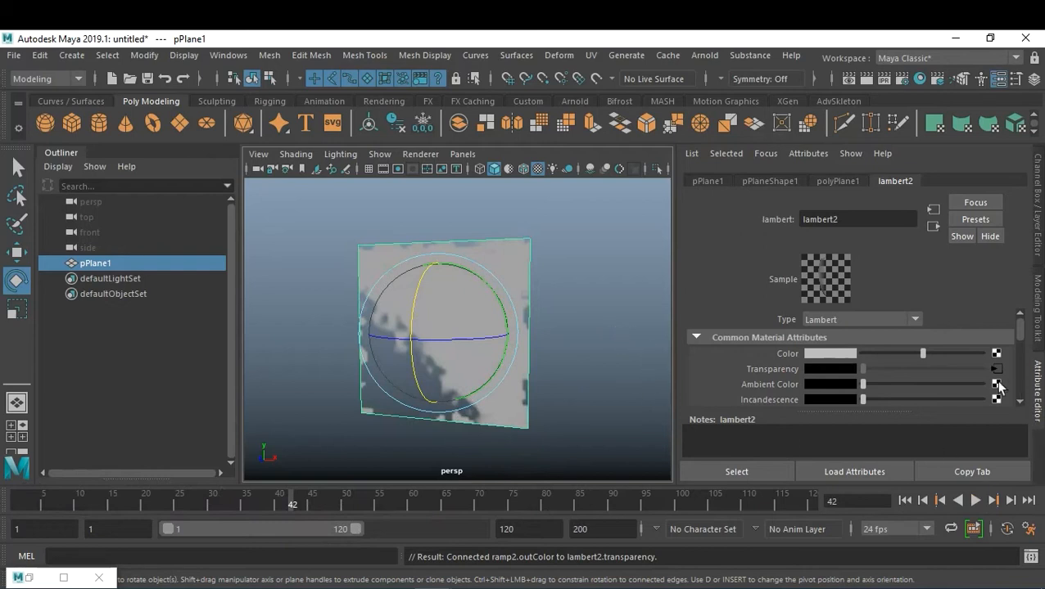
Open ramp2's attributes from the Hypershade, minimize that window and bring the ramp's colour gradient into view
left_click(28, 578)
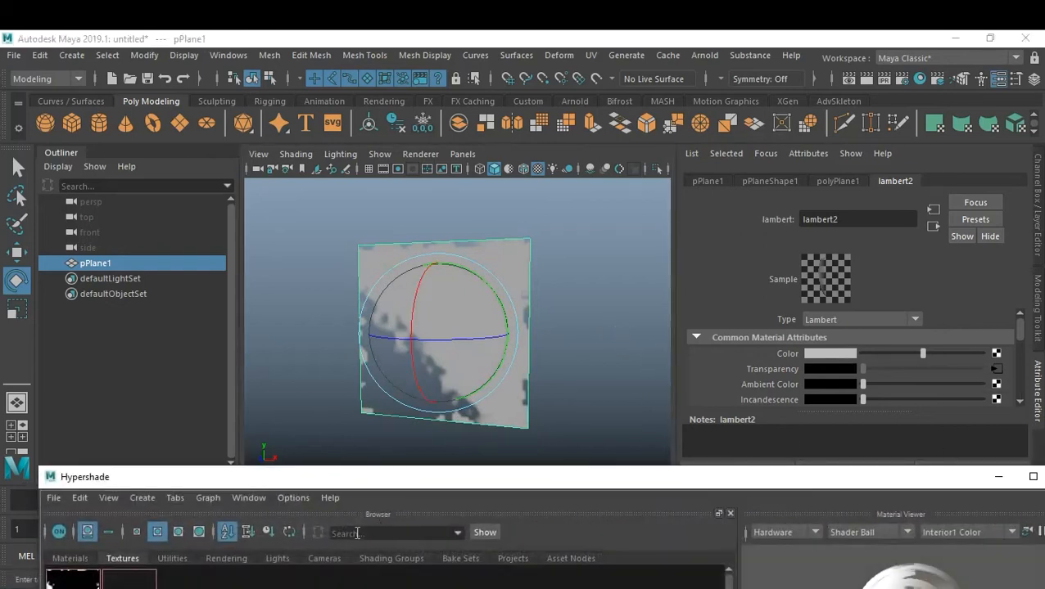
left_click(128, 580)
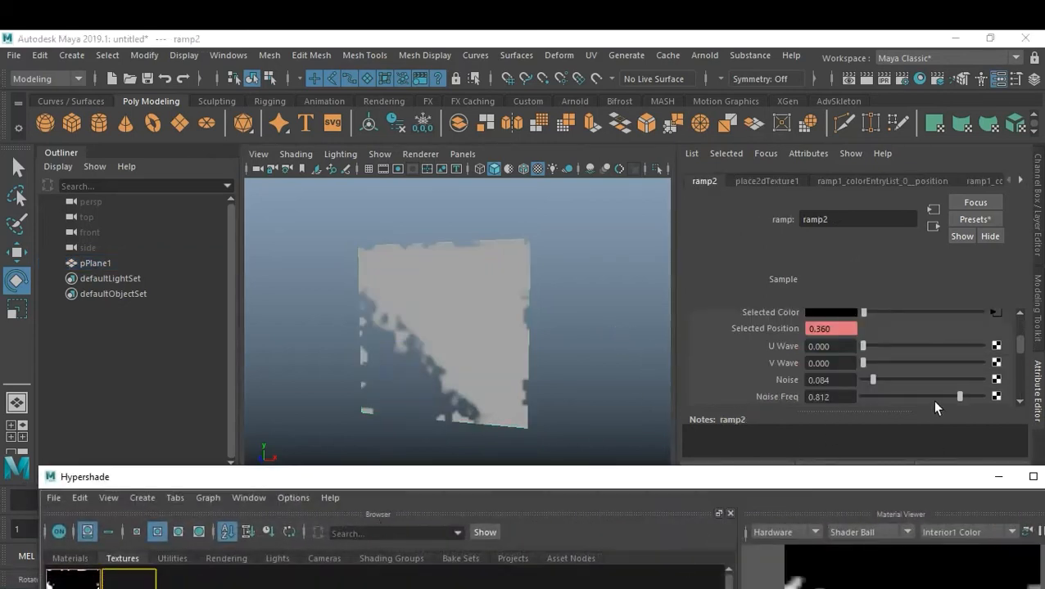
left_click(998, 476)
scroll(919, 399, "up", 3)
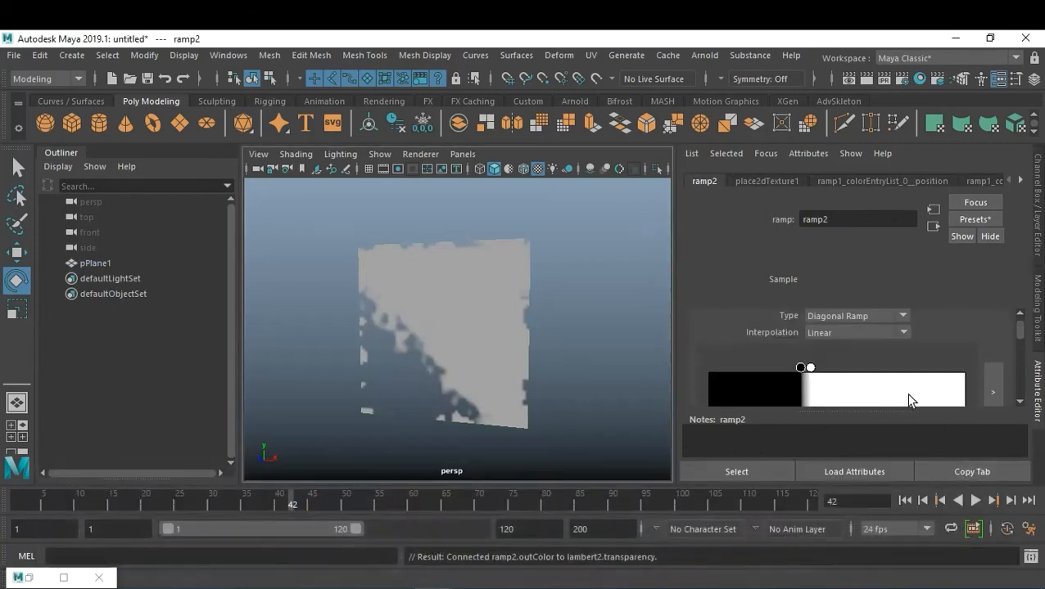
scroll(887, 396, "down", 1)
Play the animation, return to frame 1 and scrub forward to frame 20 to follow ramp2's marker movement
key("alt+v")
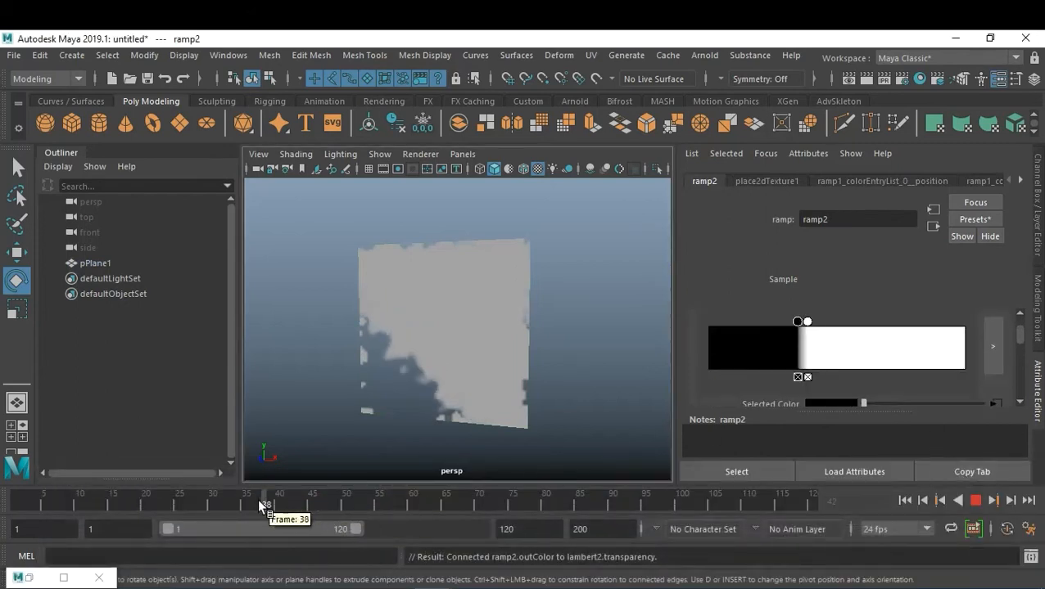
left_click_drag(99, 501, 1, 501)
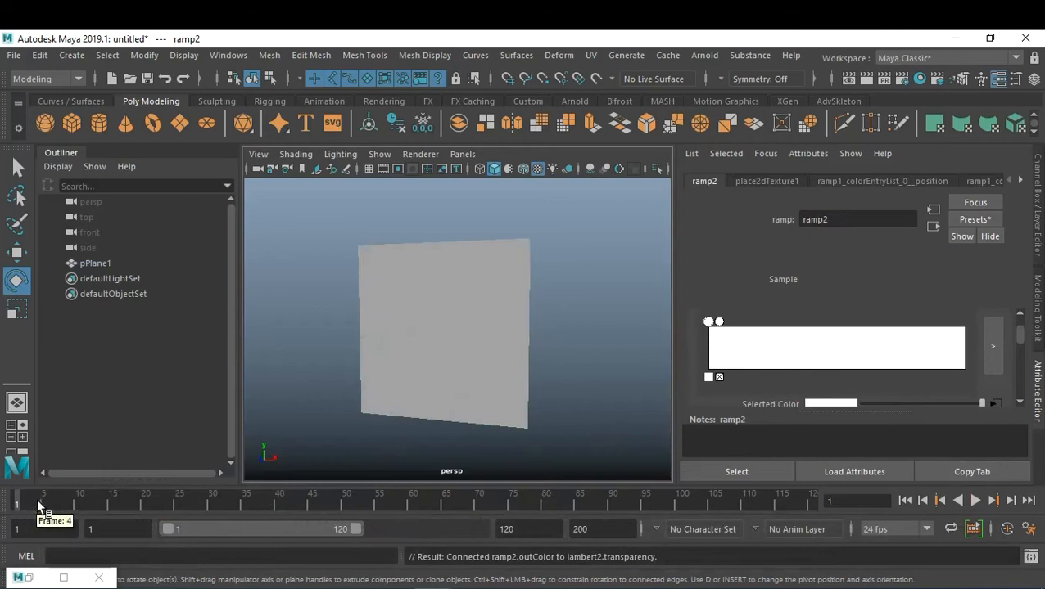
left_click(50, 503)
left_click_drag(66, 500, 117, 503)
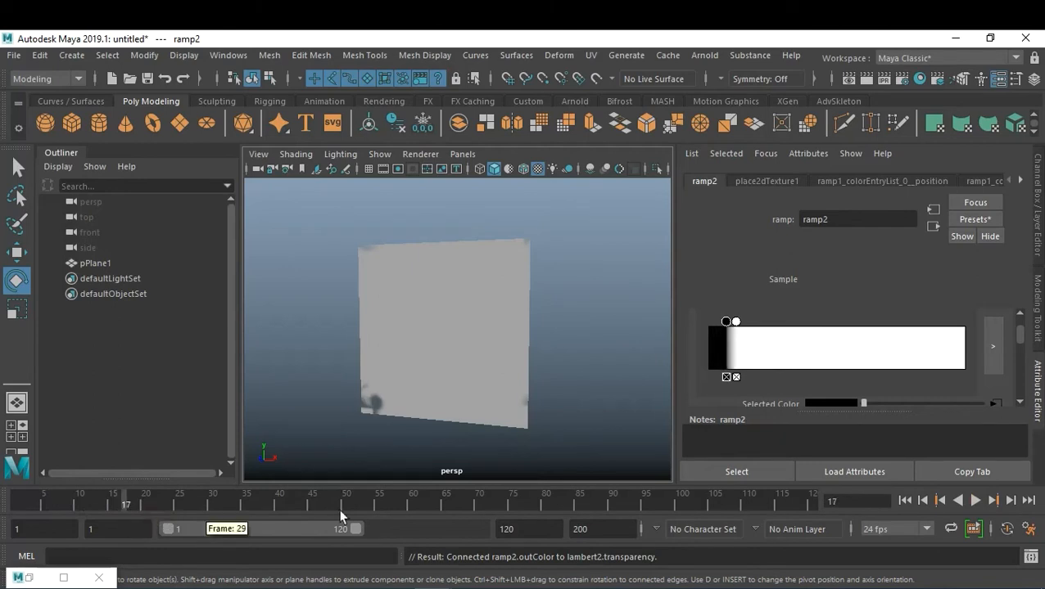
left_click(135, 501)
left_click_drag(135, 501, 145, 501)
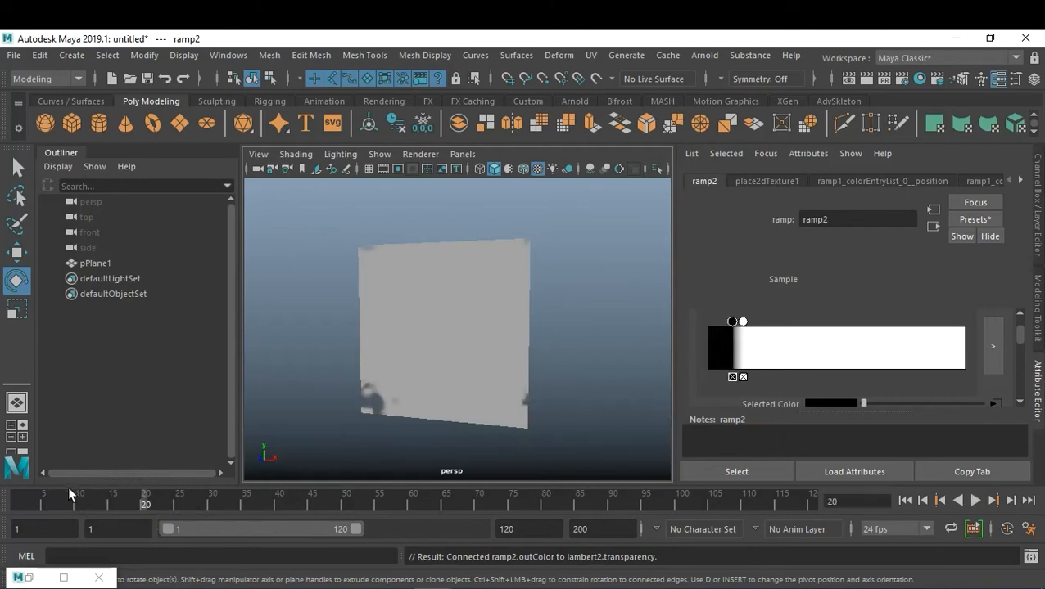
Add a black marker near the start of ramp2's gradient, move it to position 0.000 at frame 1 and key its position
left_click(718, 336)
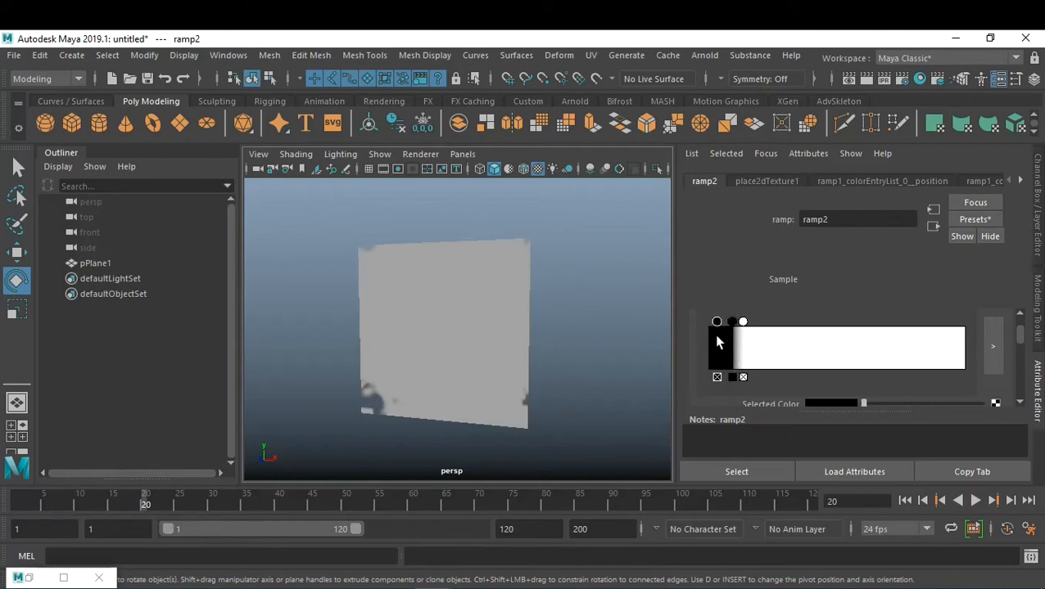
left_click_drag(717, 337, 718, 336)
left_click_drag(136, 502, 23, 506)
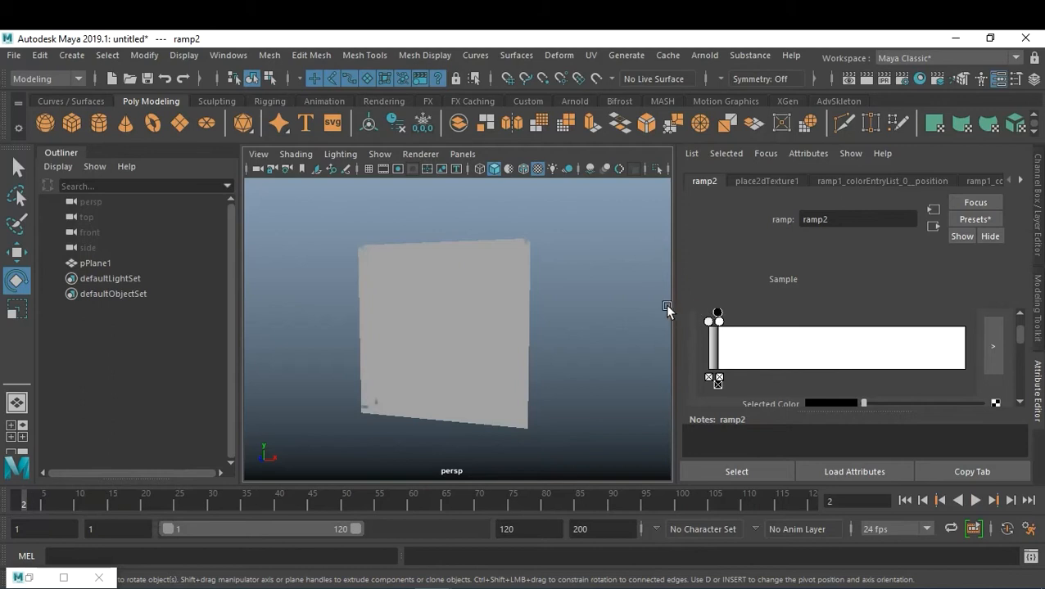
left_click_drag(717, 313, 704, 313)
left_click(9, 504)
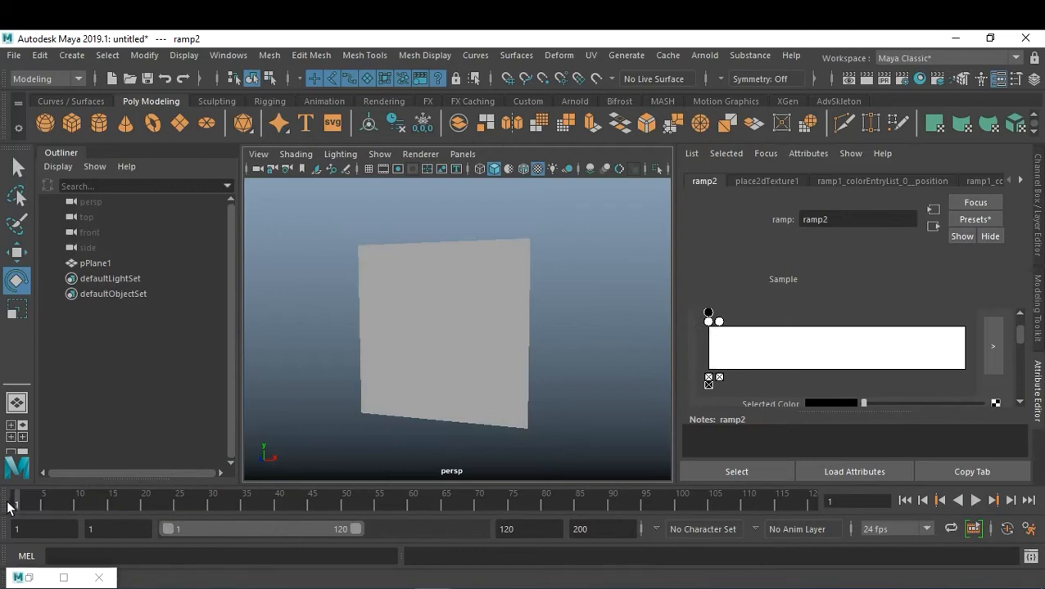
scroll(915, 360, "down", 2)
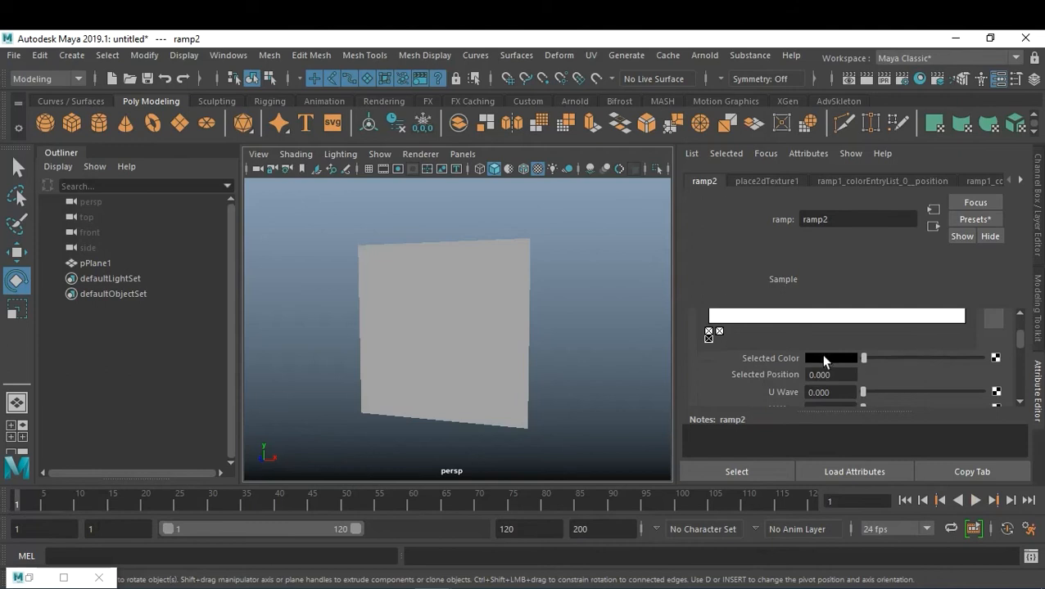
right_click(809, 374)
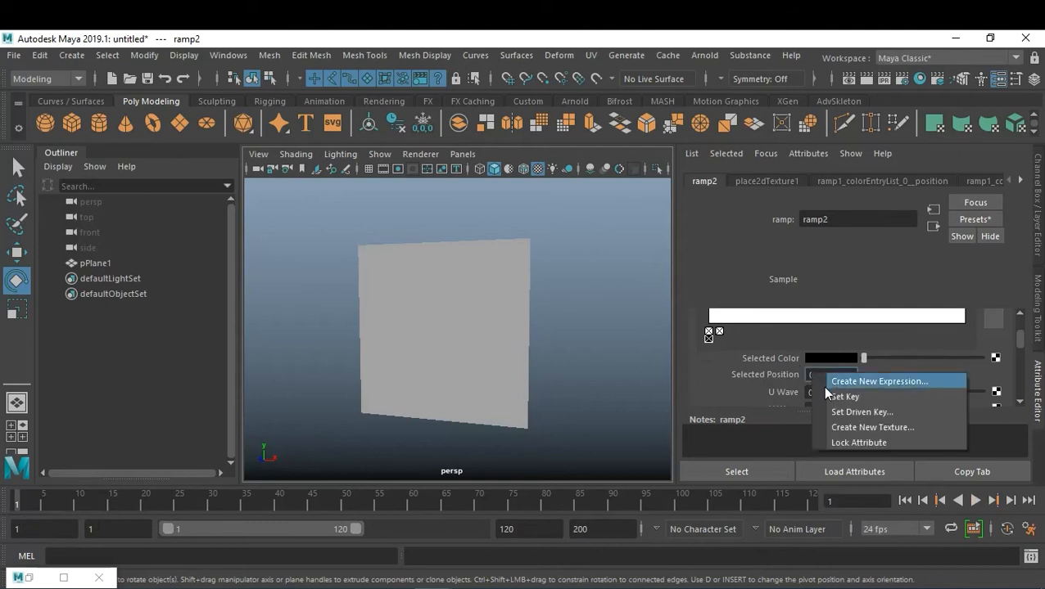
left_click(827, 397)
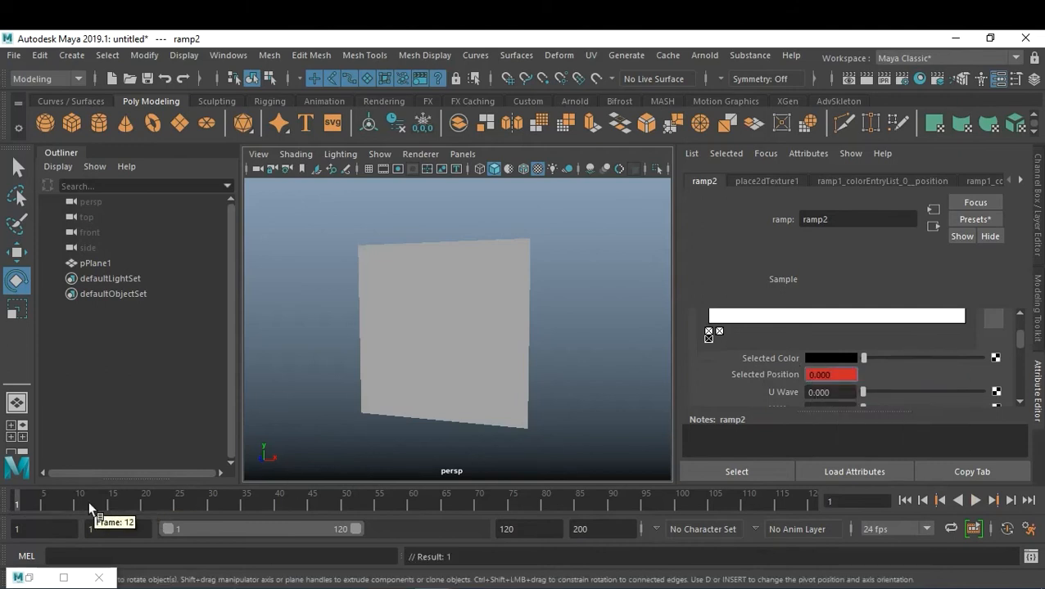
At frame 11, key the new ramp2 marker's position at 0.000 and change its colour to white
left_click_drag(23, 501, 86, 501)
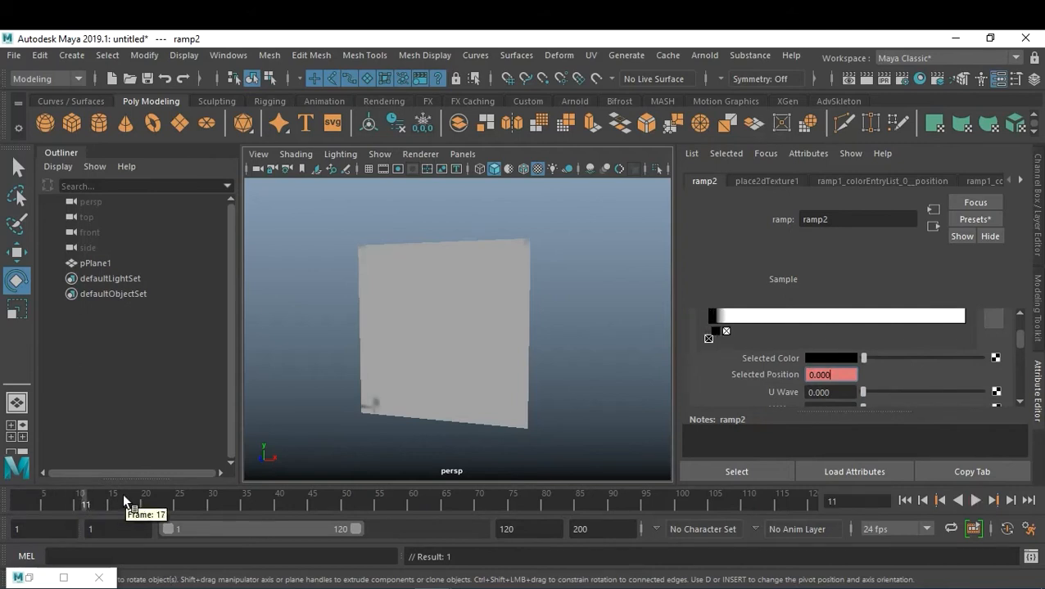
right_click(837, 374)
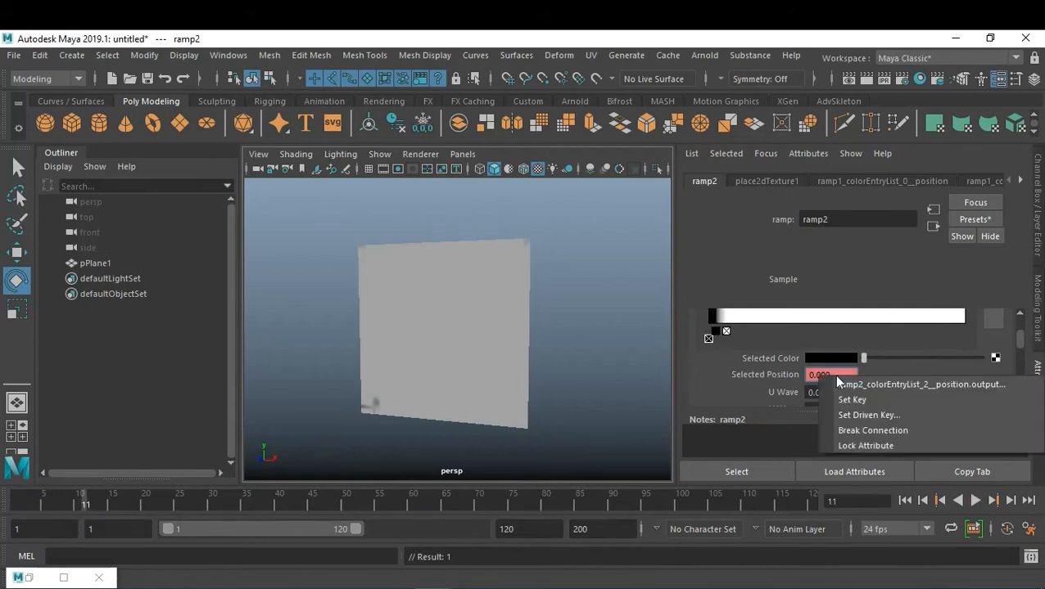
left_click(858, 402)
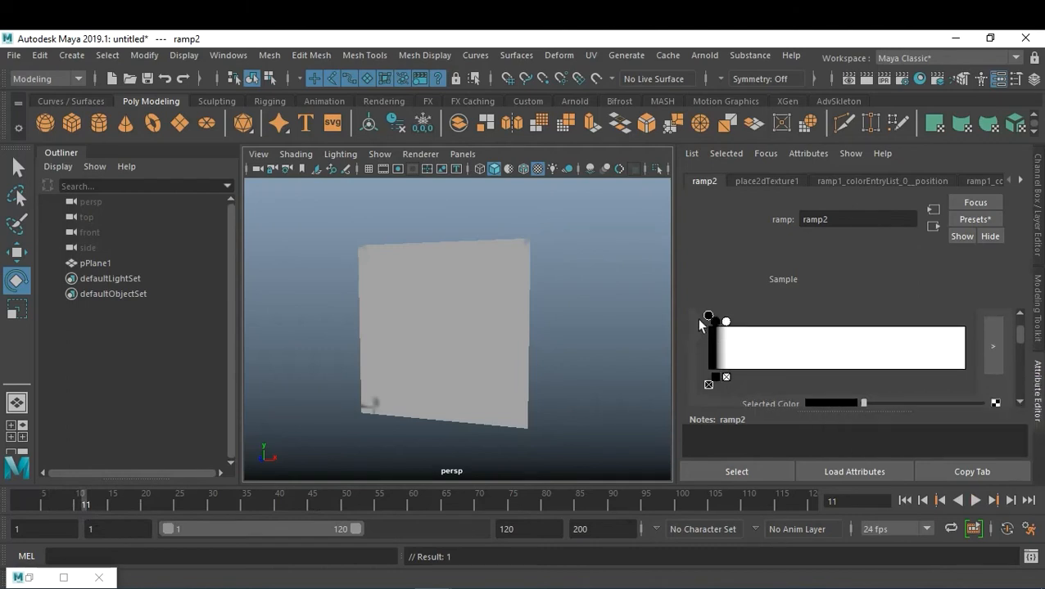
scroll(784, 359, "down", 1)
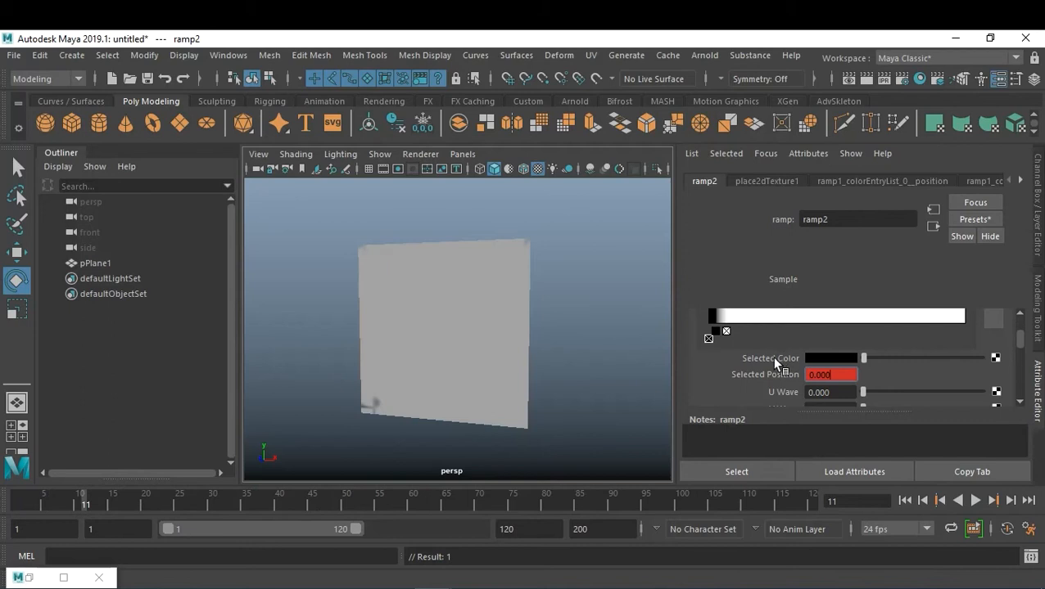
left_click(831, 374)
left_click_drag(879, 360, 976, 361)
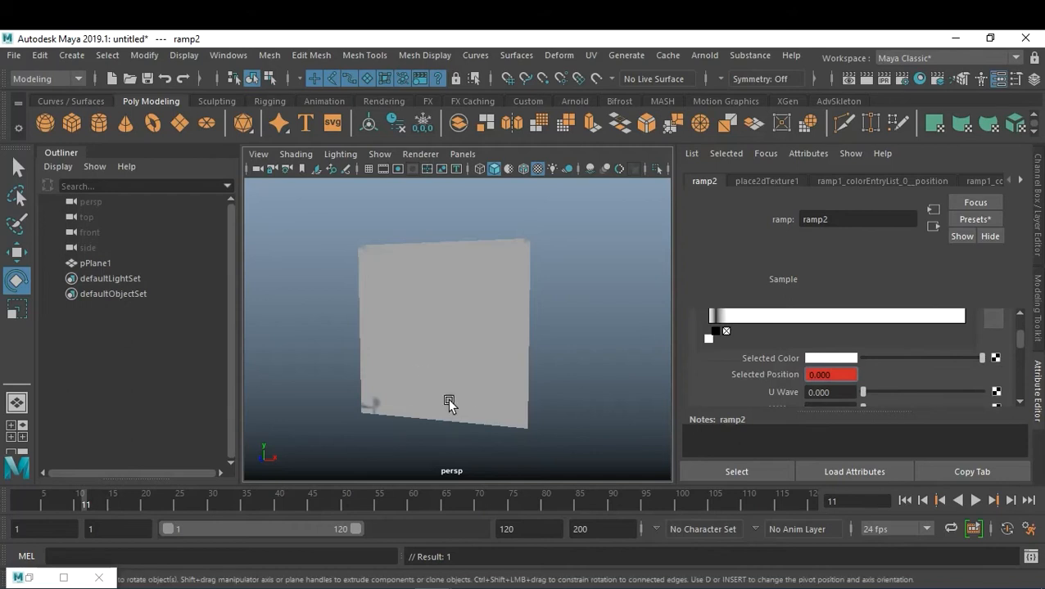
right_click(842, 380)
left_click(855, 400)
Play the animation, stop at frame 32 and try the white marker at position 0.144
key("alt+v")
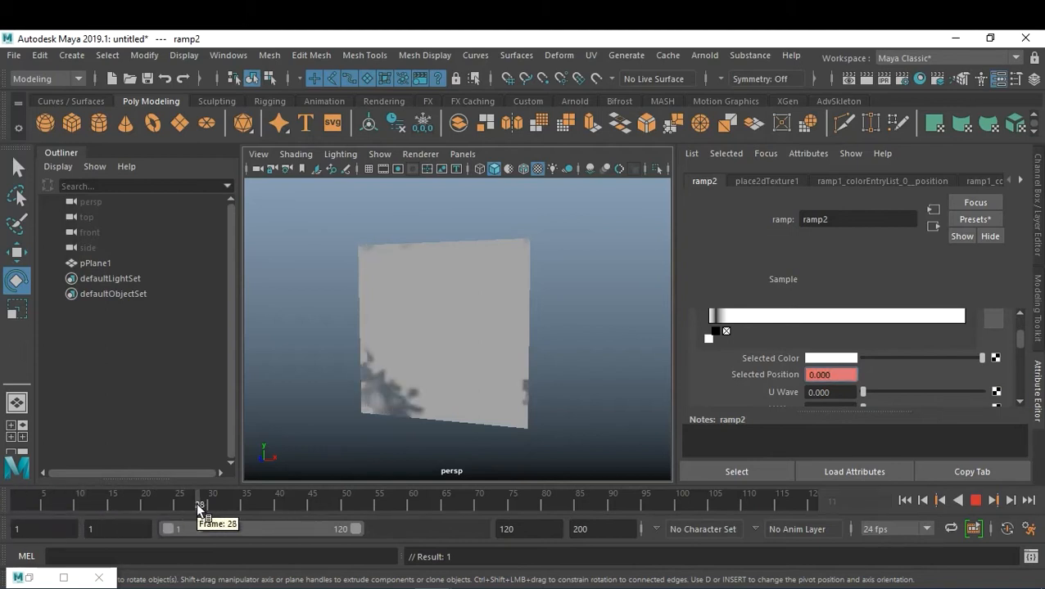
left_click(223, 504)
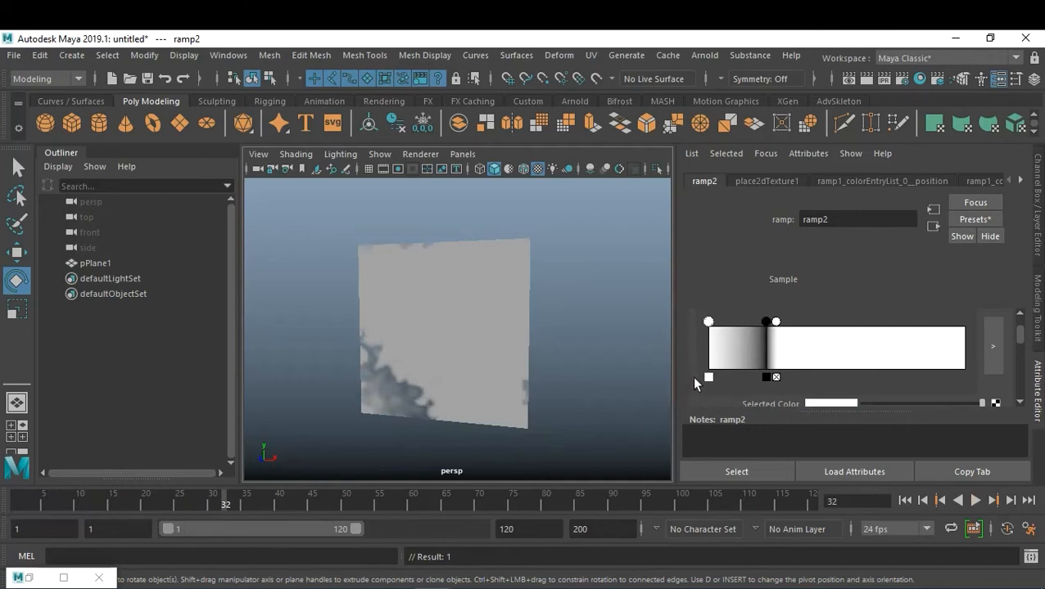
mouse_move(709, 322)
left_mouse_down()
mouse_move(754, 323)
mouse_move(744, 323)
left_mouse_up()
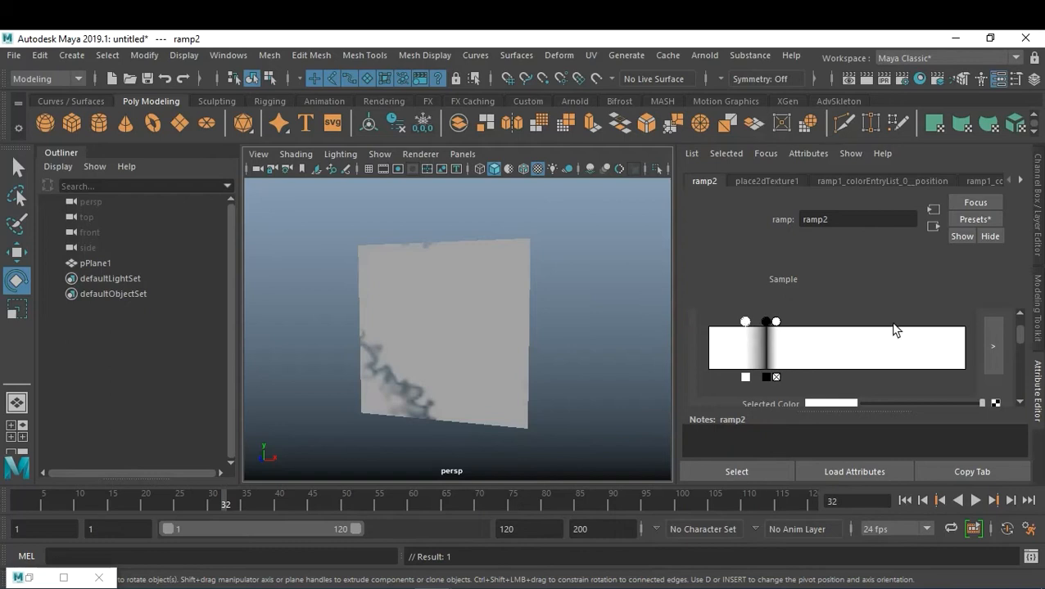
scroll(895, 329, "down", 1)
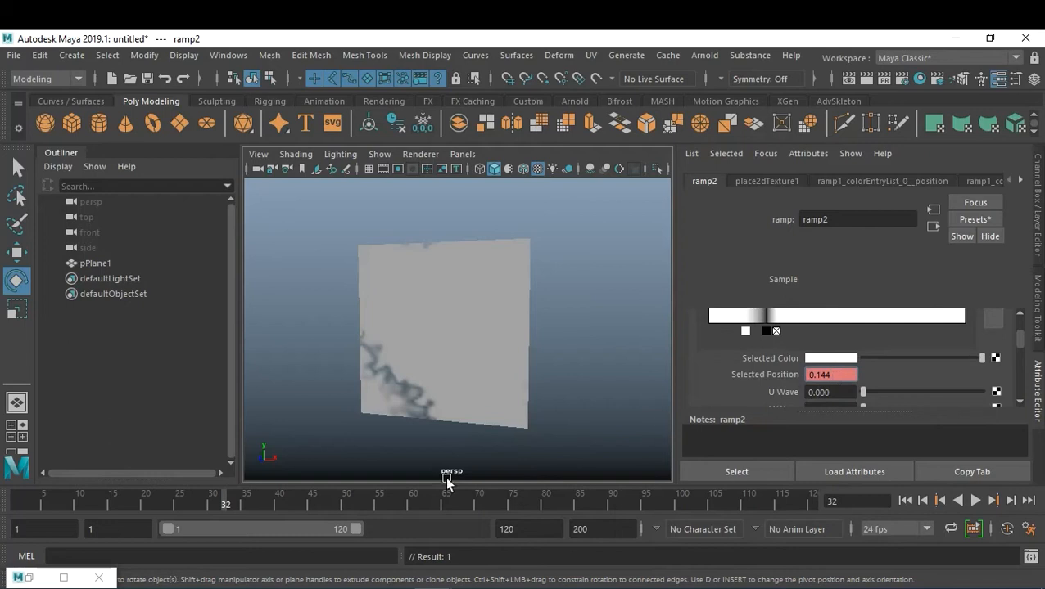
Move ramp2's white marker to position 0.913 at frame 98, just before the black marker, and key its position
left_click_drag(221, 500, 581, 528)
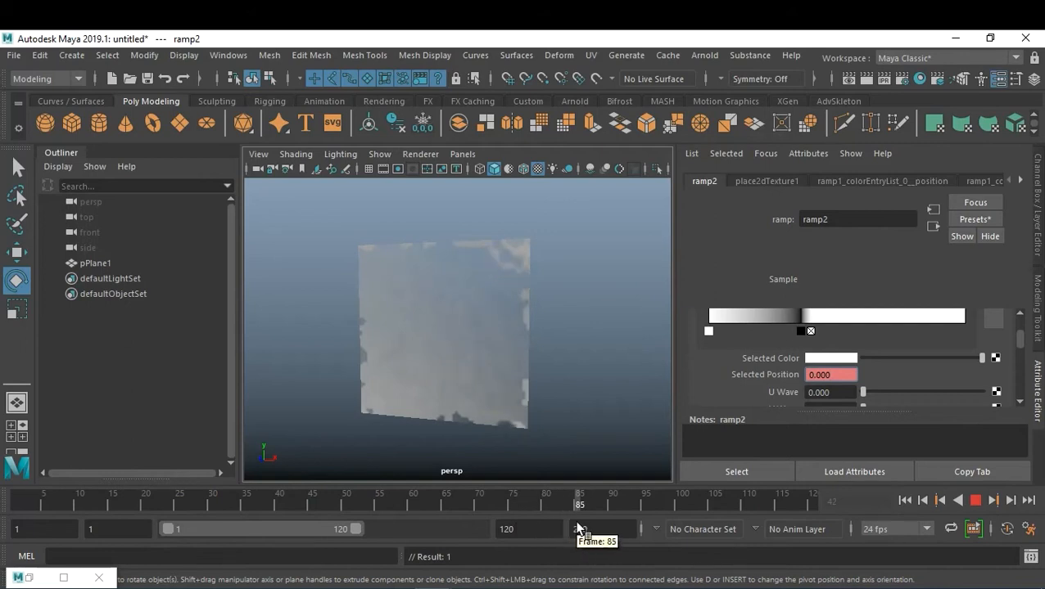
scroll(968, 386, "up", 1)
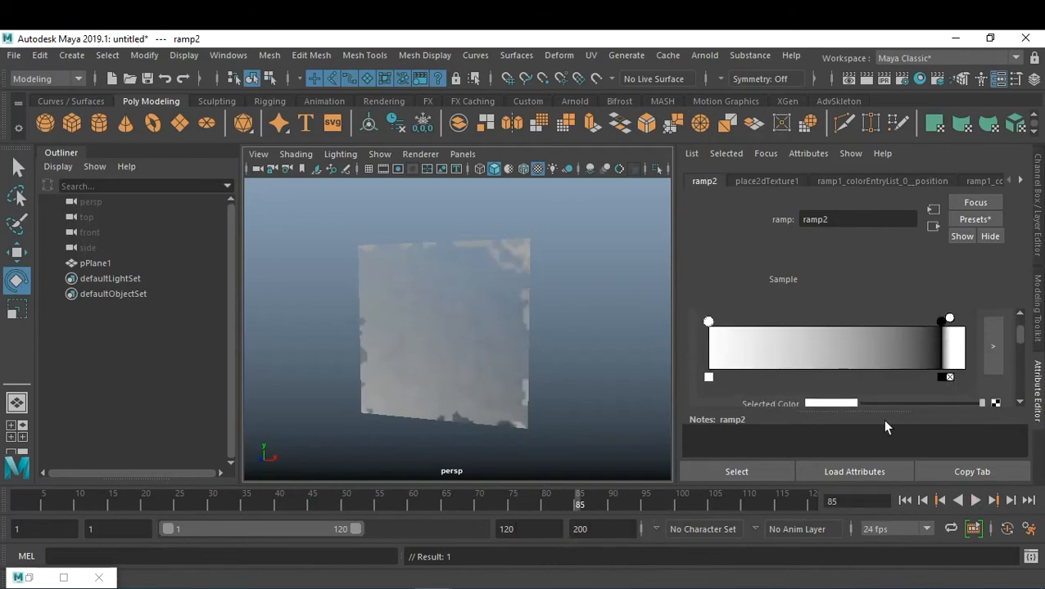
left_click_drag(612, 495, 665, 499)
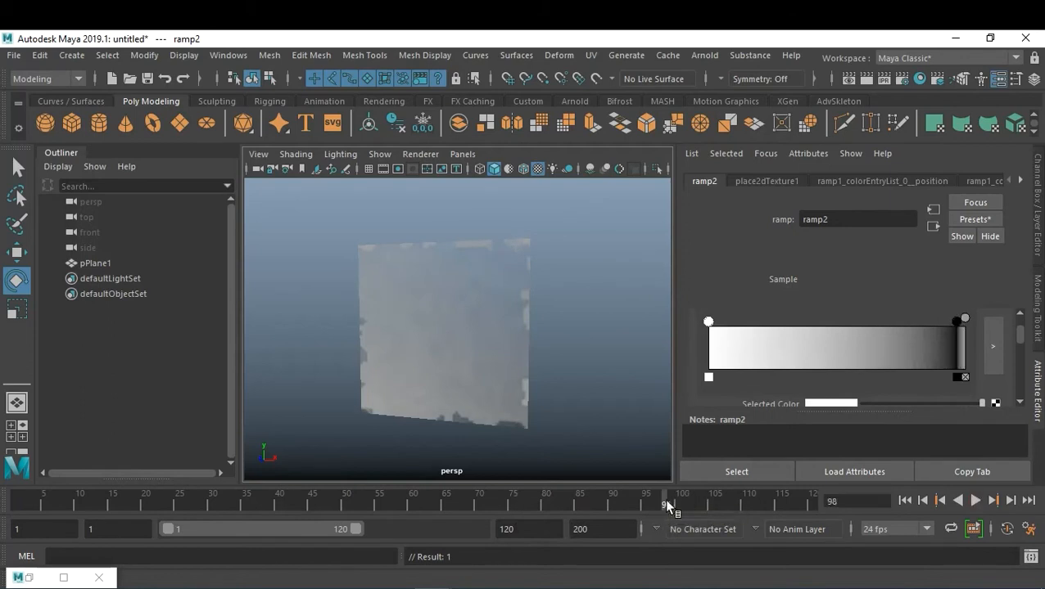
left_click_drag(708, 322, 942, 333)
scroll(889, 364, "down", 2)
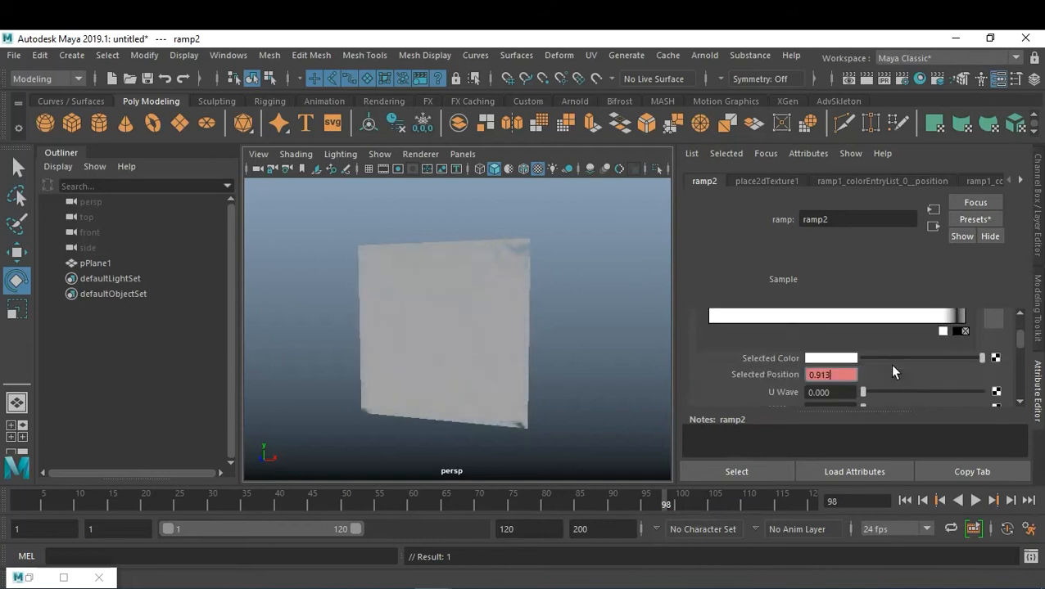
right_click(823, 375)
left_click(861, 402)
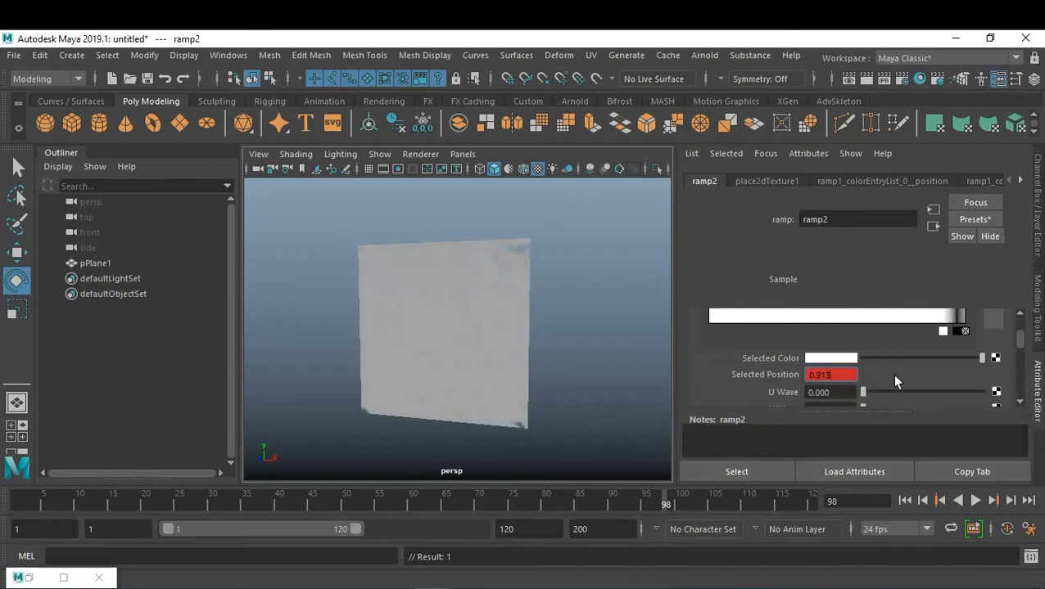
Key the marker's colour as white at frame 98 and as black at frame 103
right_click(794, 358)
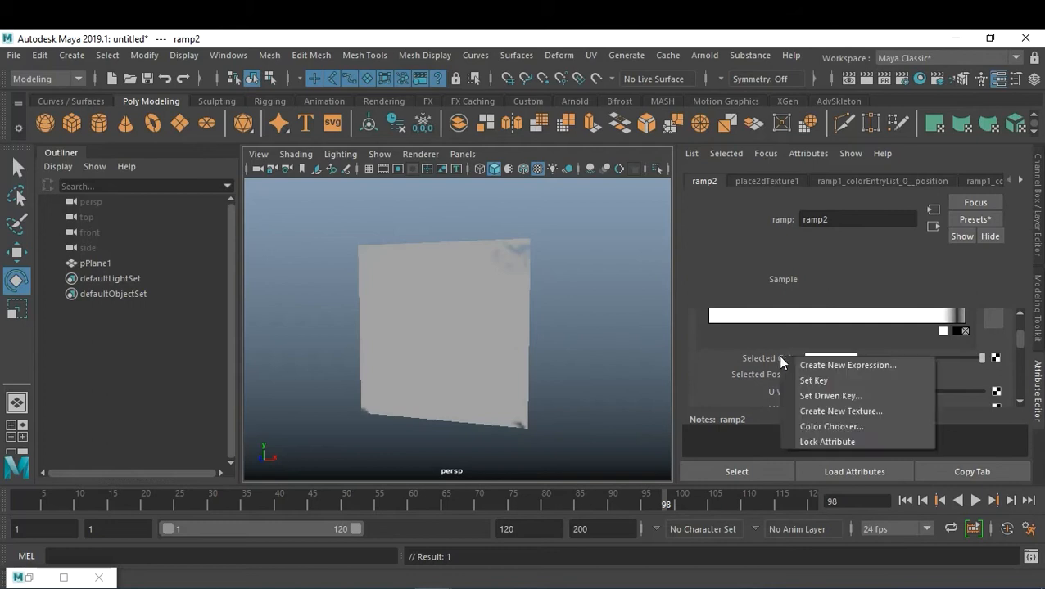
left_click(821, 383)
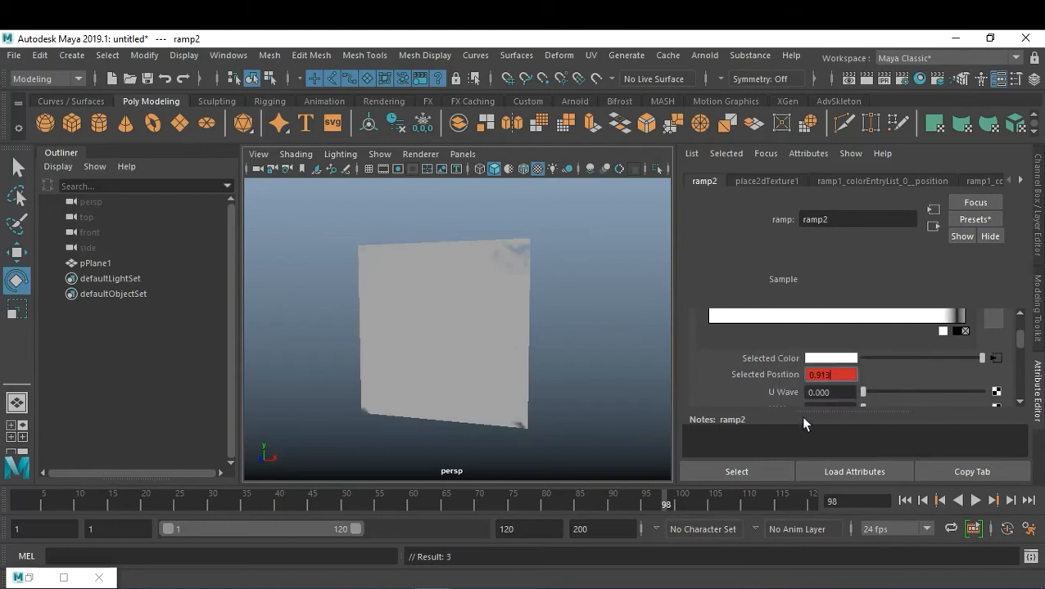
scroll(916, 385, "up", 2)
mouse_move(700, 499)
left_mouse_down()
mouse_move(666, 500)
mouse_move(699, 504)
left_mouse_up()
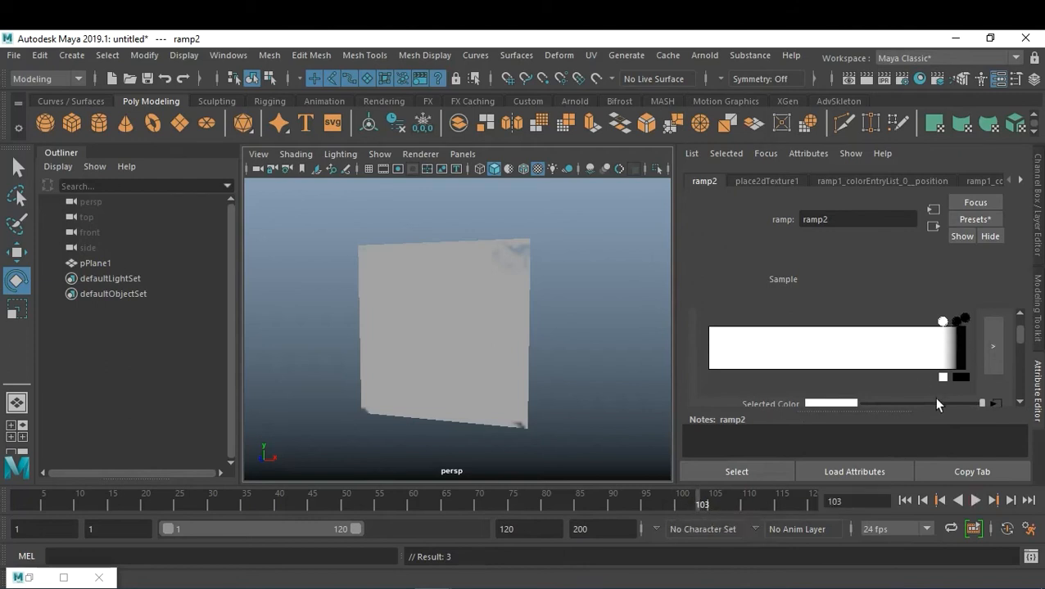
left_click_drag(939, 407, 825, 411)
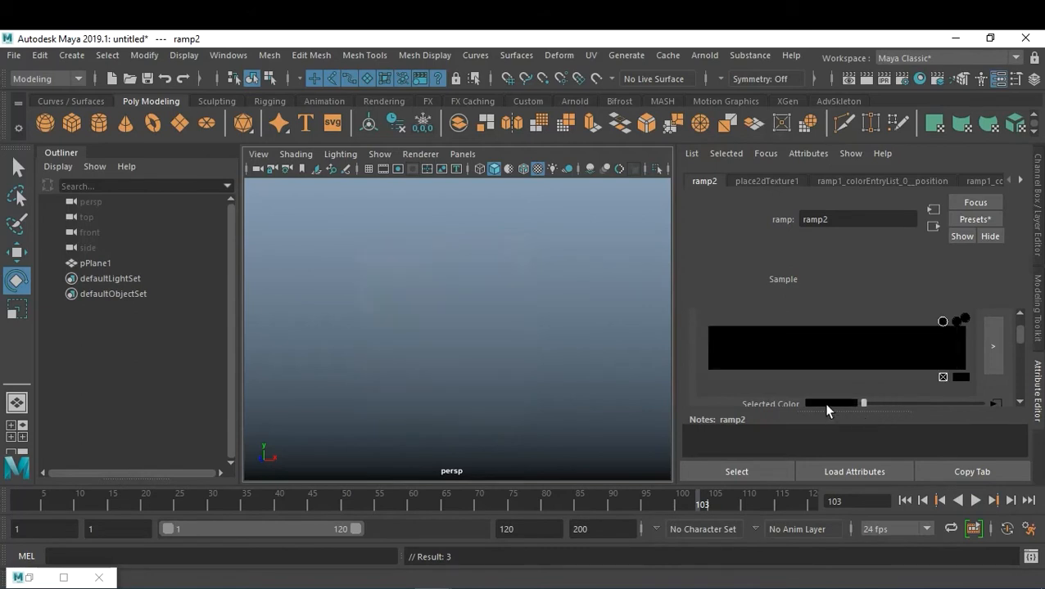
right_click(790, 403)
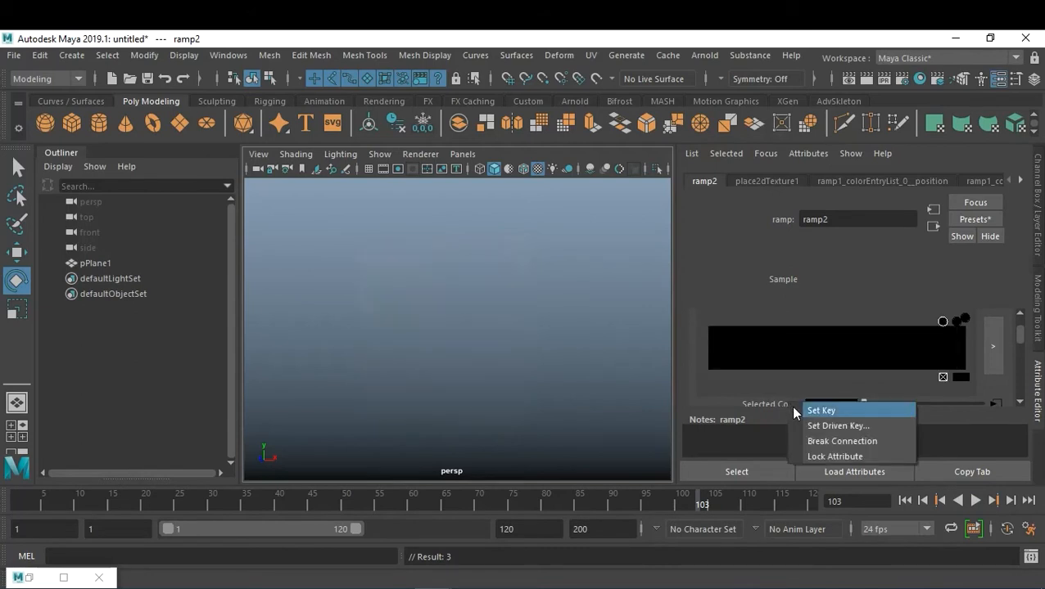
left_click(796, 411)
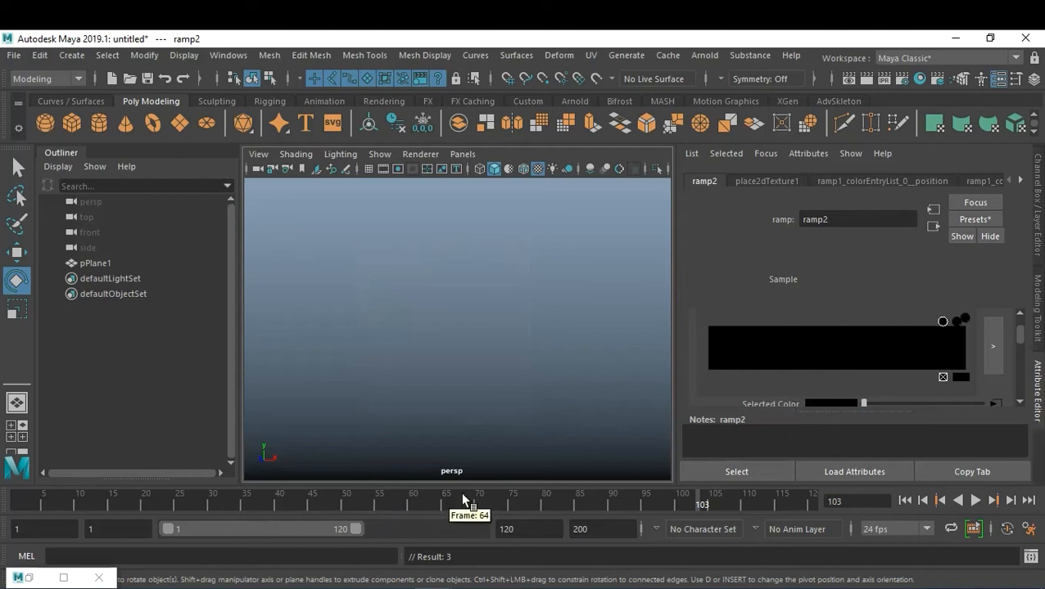
Play the animation and scrub back from frame 100 through frames 97 and 92 to 48 to review the moving band
key("alt+v")
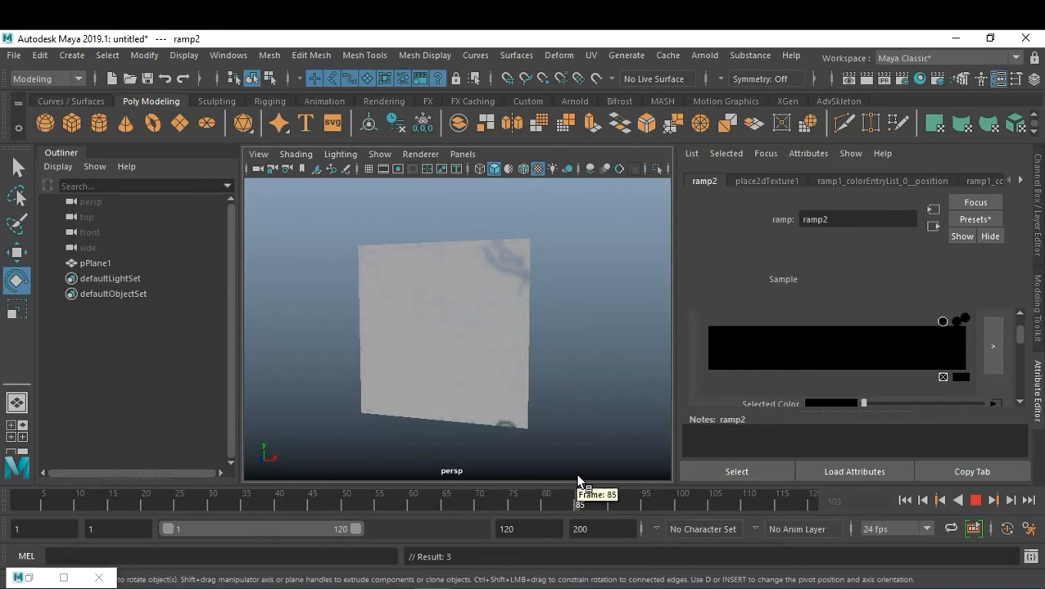
left_click_drag(659, 471, 681, 472)
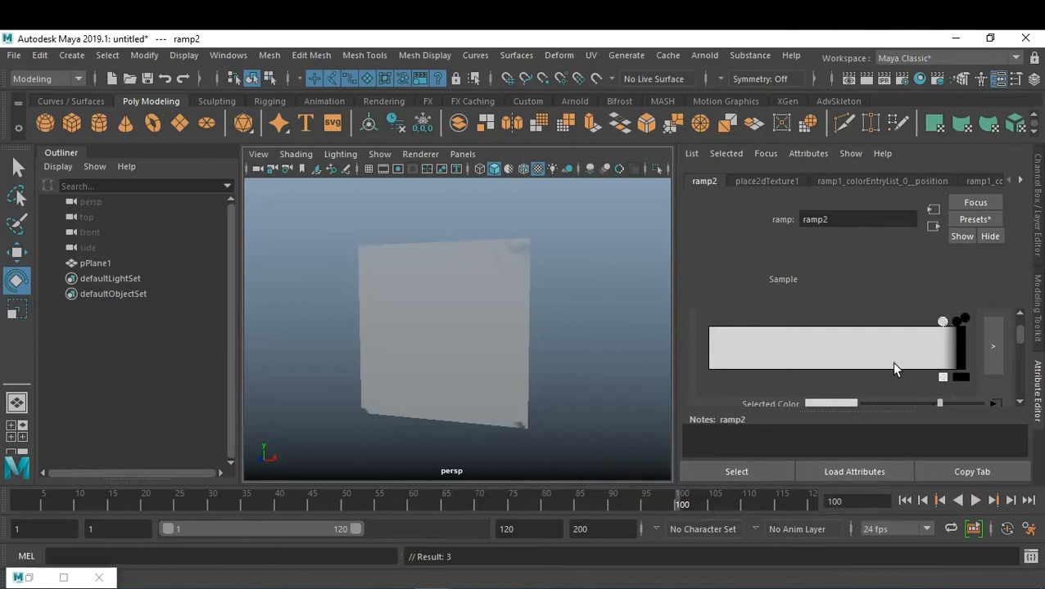
left_click_drag(681, 495, 657, 503)
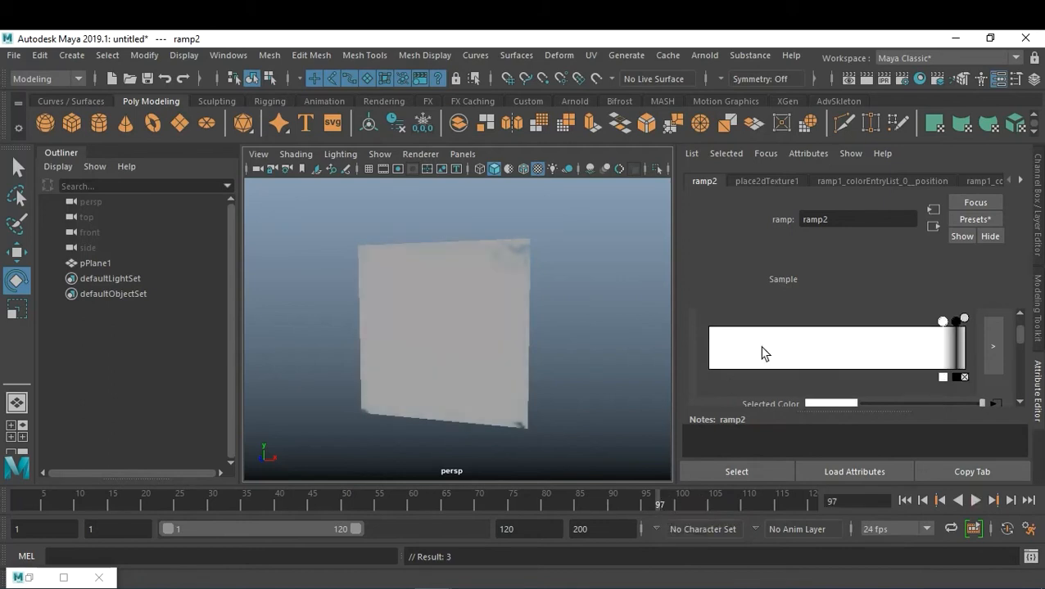
scroll(760, 347, "down", 2)
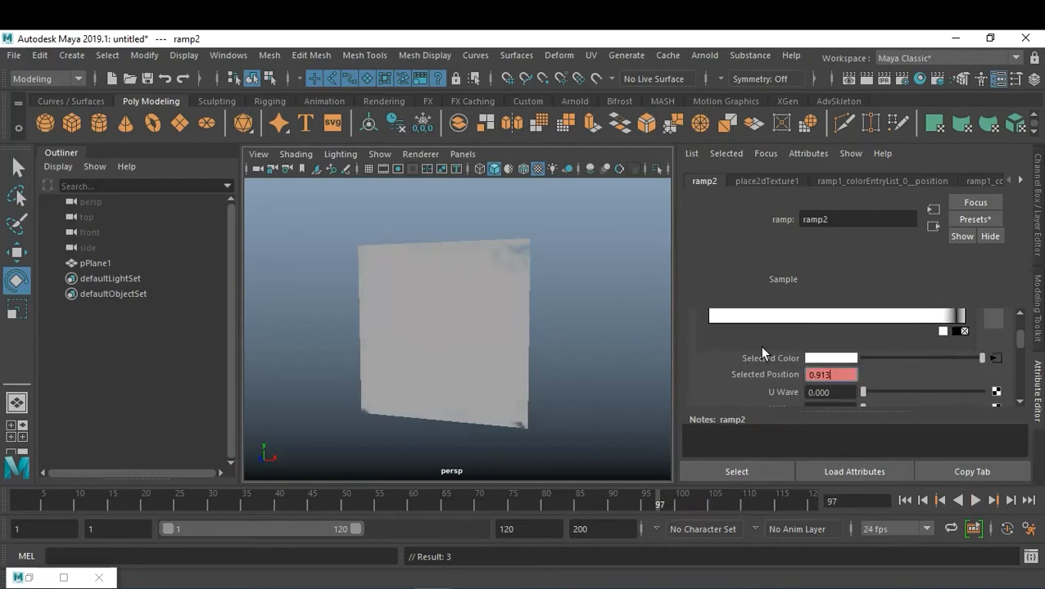
left_click_drag(656, 501, 625, 508)
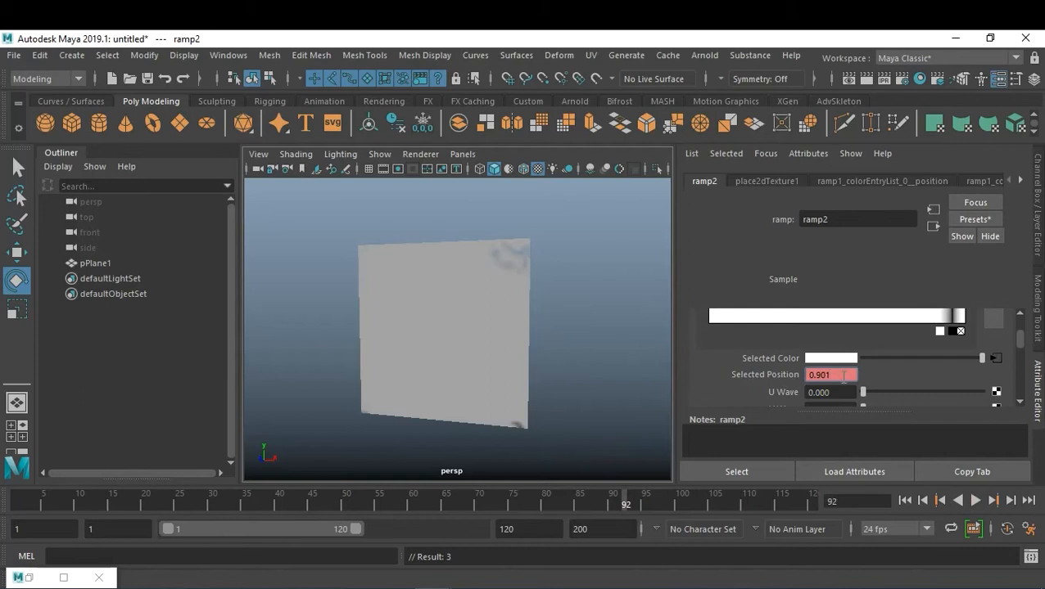
left_click_drag(625, 501, 332, 505)
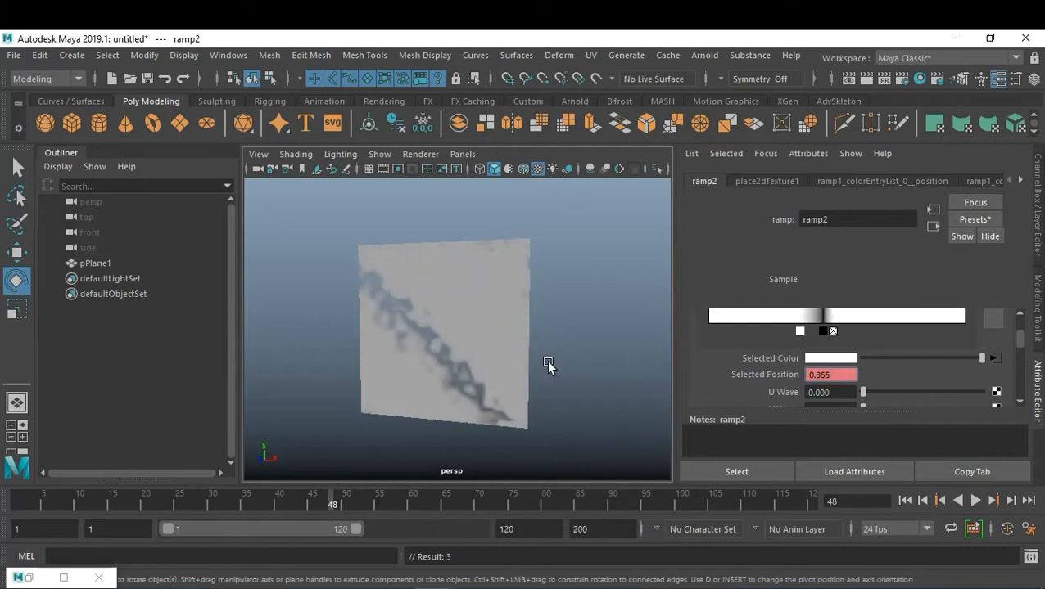
Turn off Invert in ramp2's effects and play the animation to preview the reversed transparency
scroll(963, 323, "down", 3)
scroll(963, 320, "down", 8)
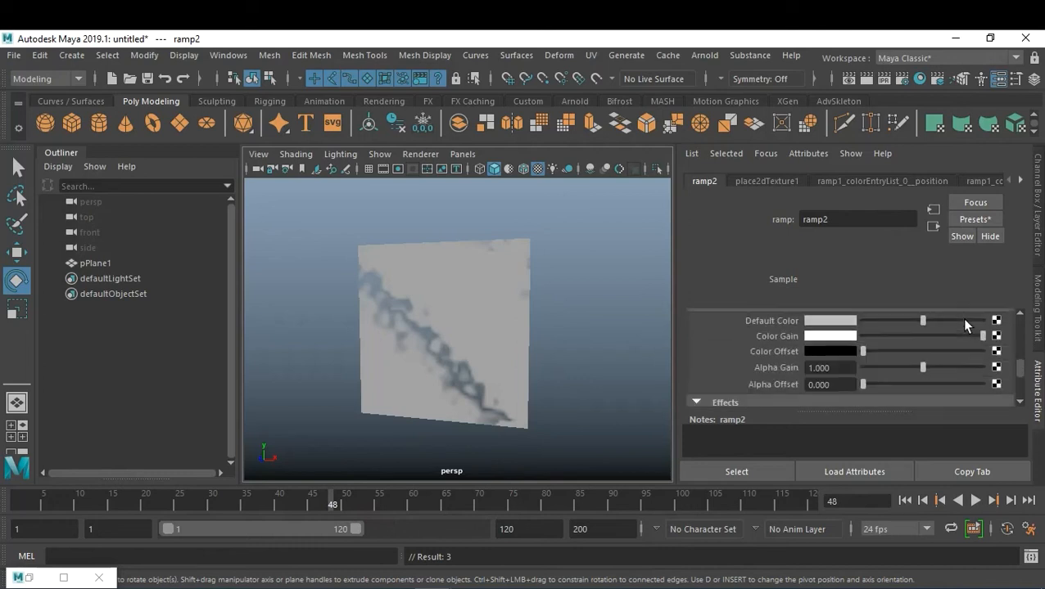
left_click(810, 326)
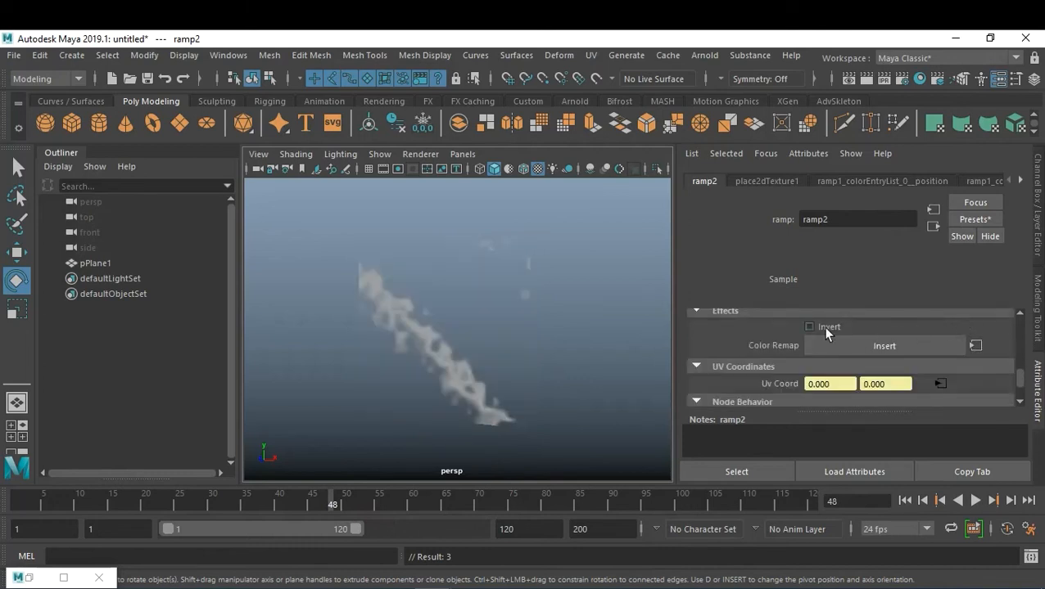
key("alt+v")
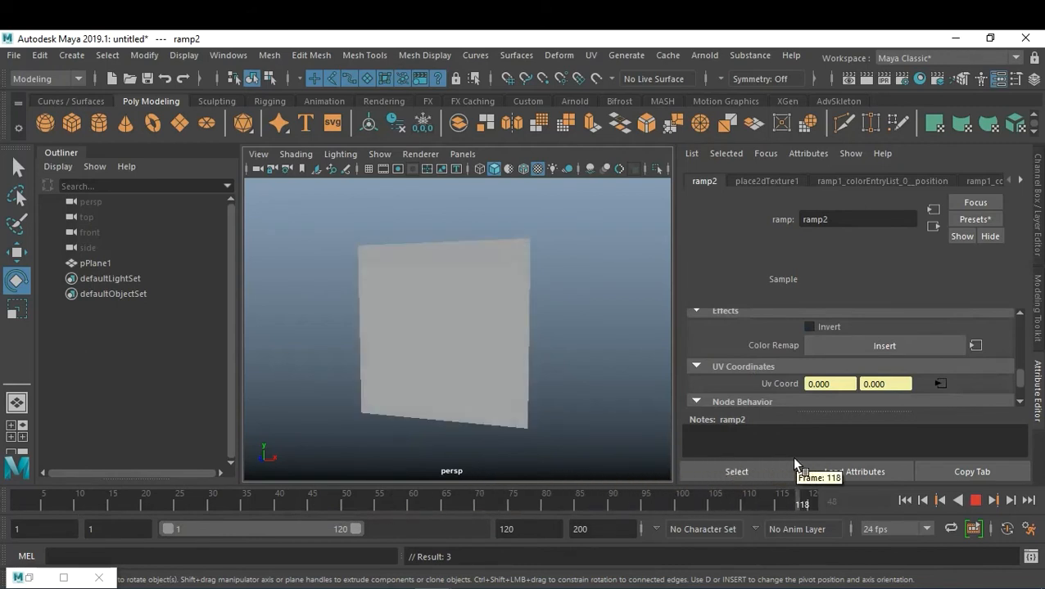
Stop playback, select the plane and open the ramp2 texture connected to lambert2's transparency at its colour markers
key("alt+v")
left_click(535, 352)
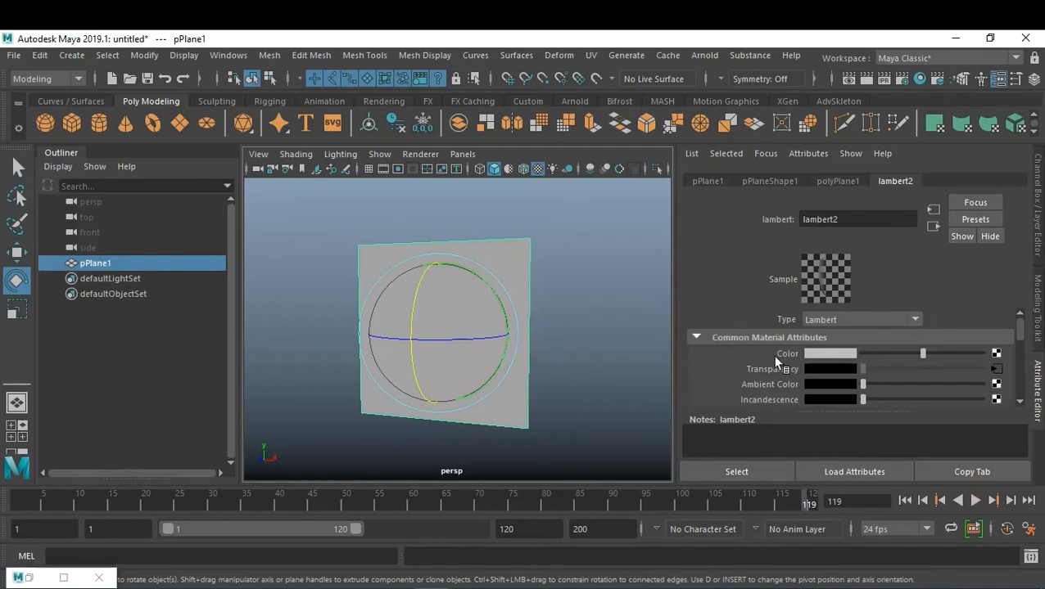
left_click(995, 369)
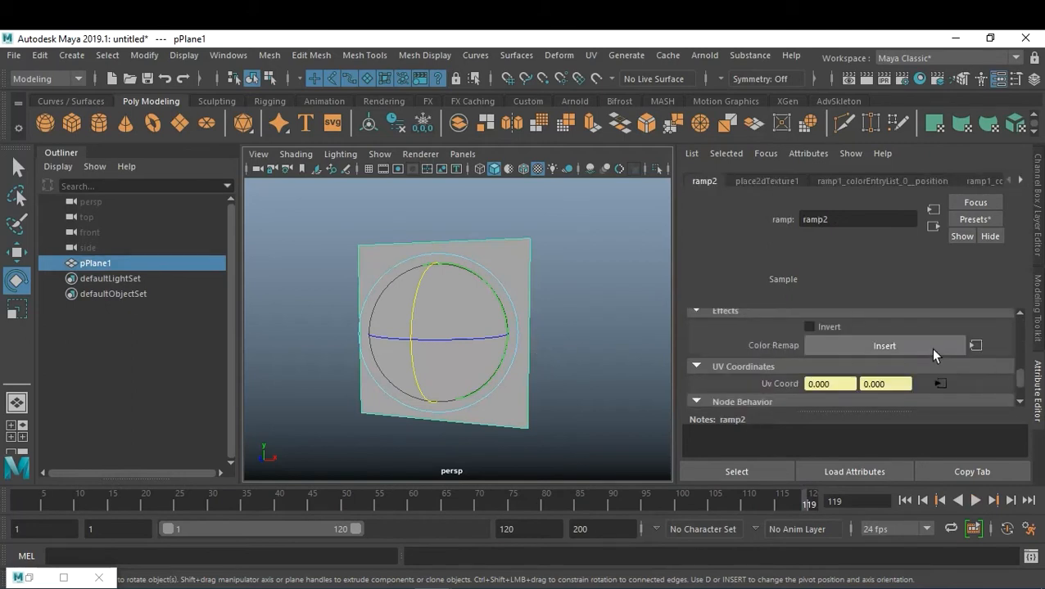
scroll(930, 347, "down", 5)
scroll(929, 347, "up", 8)
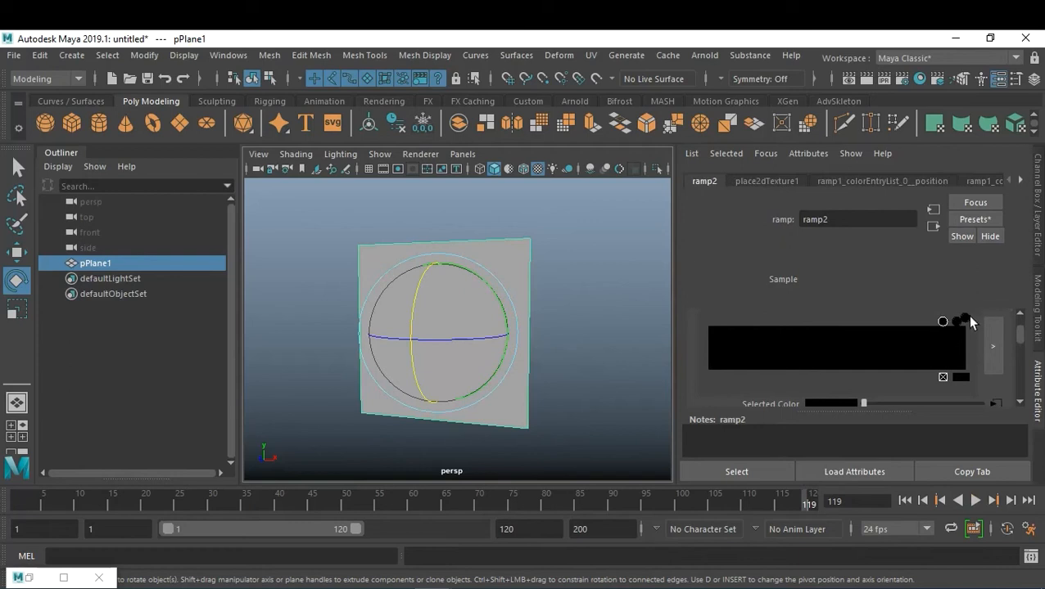
Preview the animation, go to frame 90 and key the colours of ramp2's first white marker and black marker
key("alt+v")
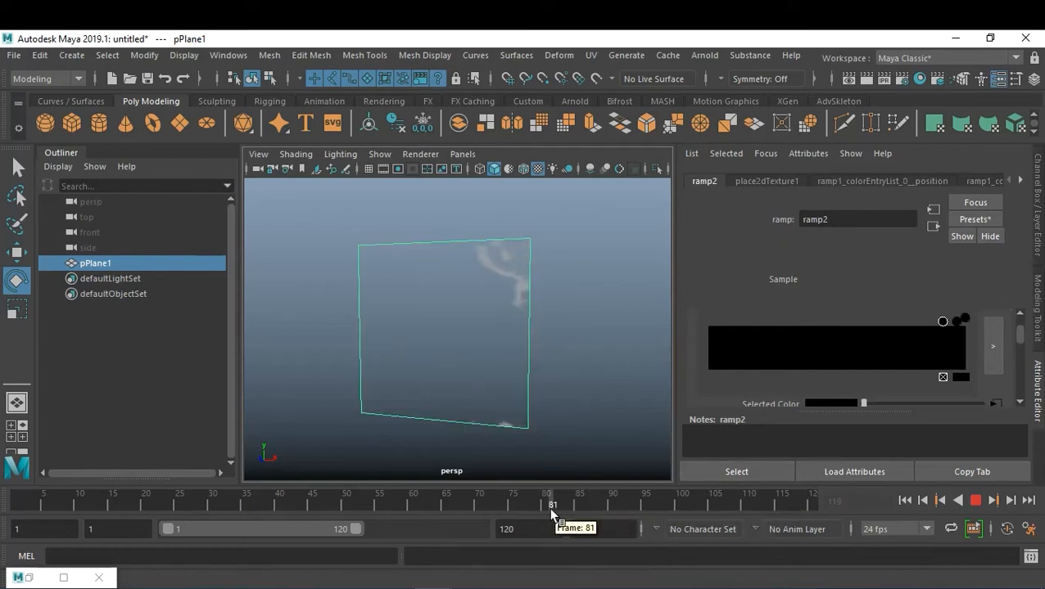
left_click(608, 507)
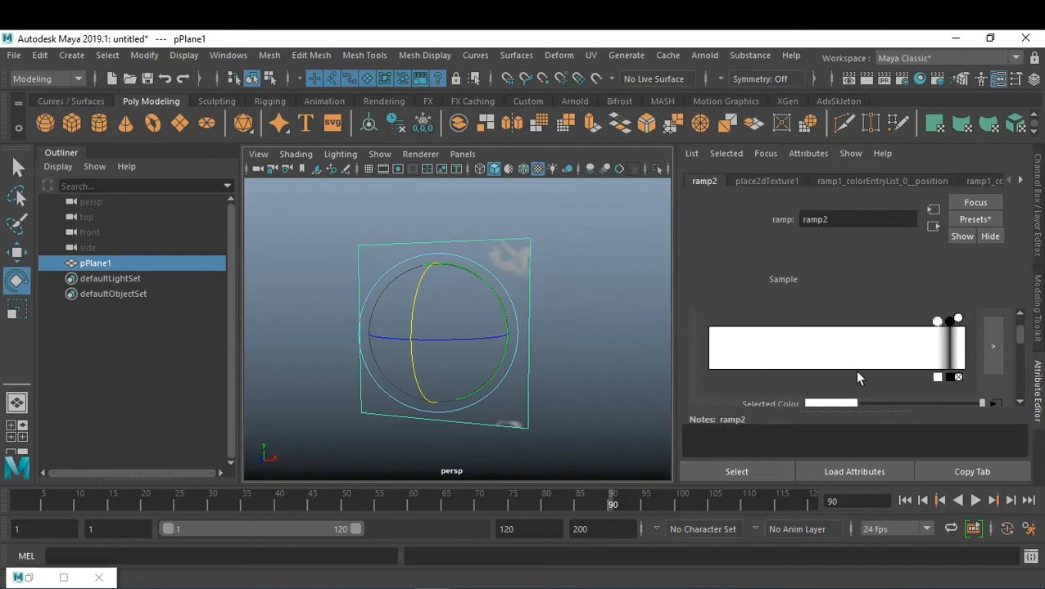
right_click(769, 409)
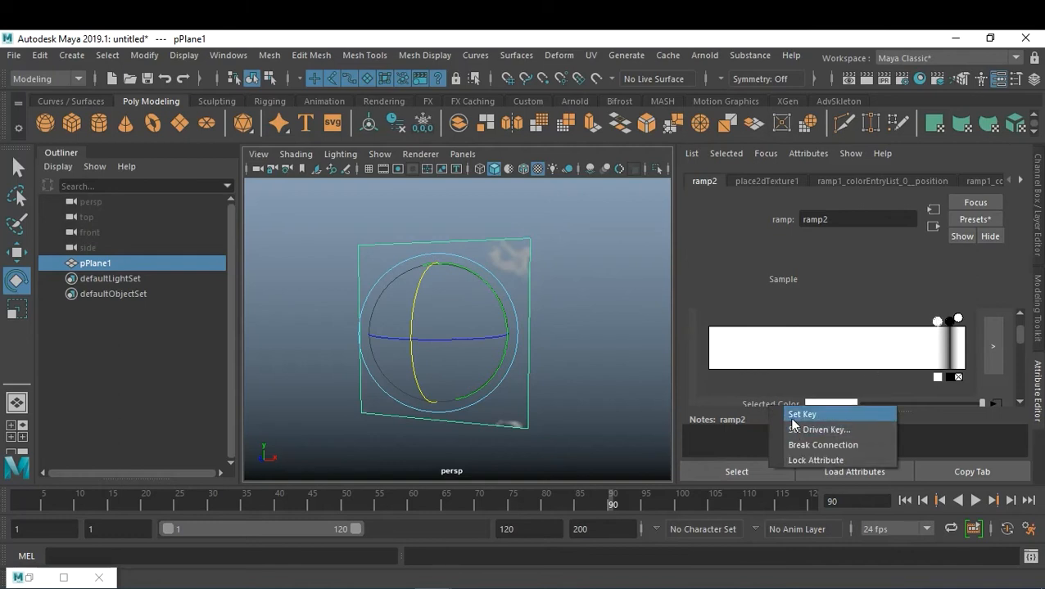
left_click(798, 412)
left_click(949, 321)
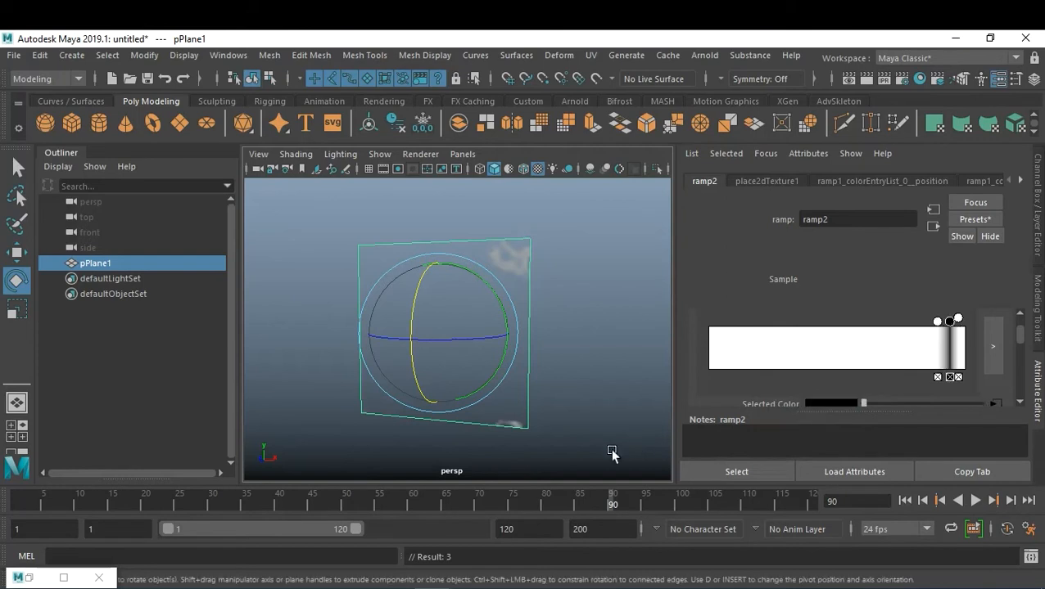
right_click(777, 402)
left_click(800, 414)
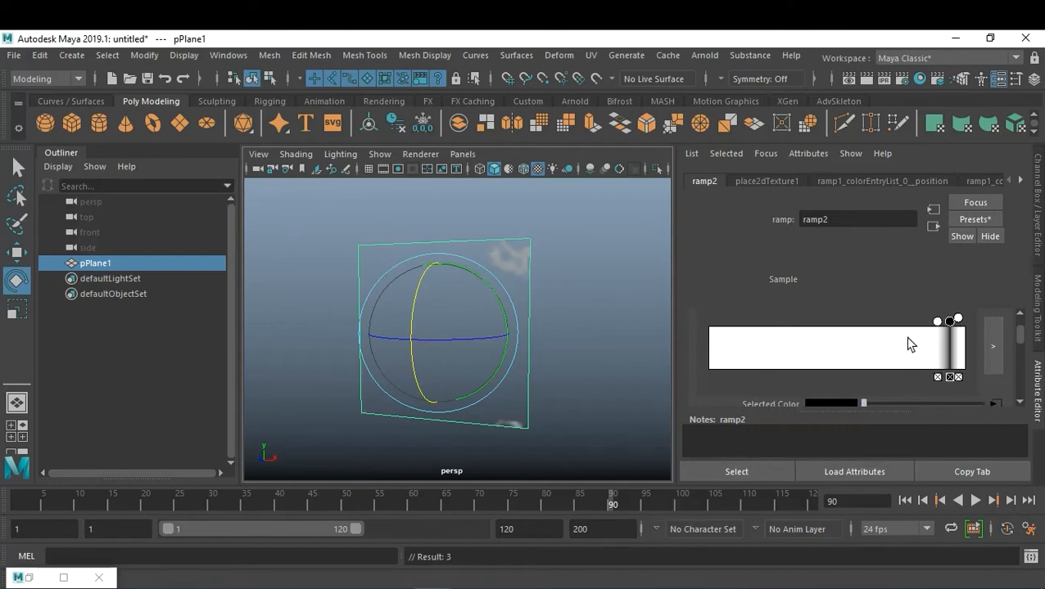
Key the colour of ramp2's last white marker at frame 90
left_click(958, 320)
right_click(614, 497)
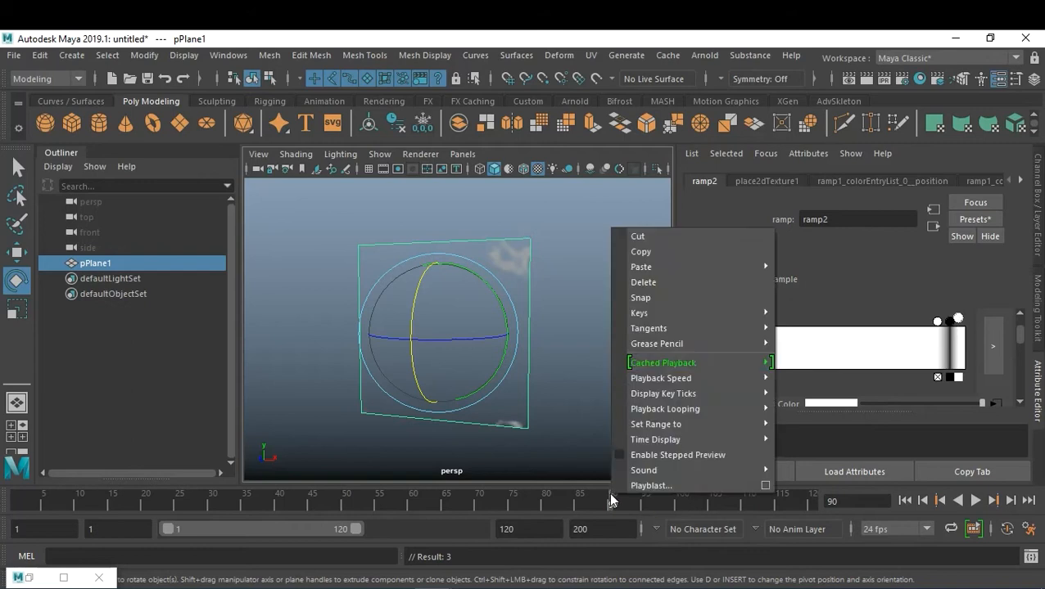
mouse_move(665, 311)
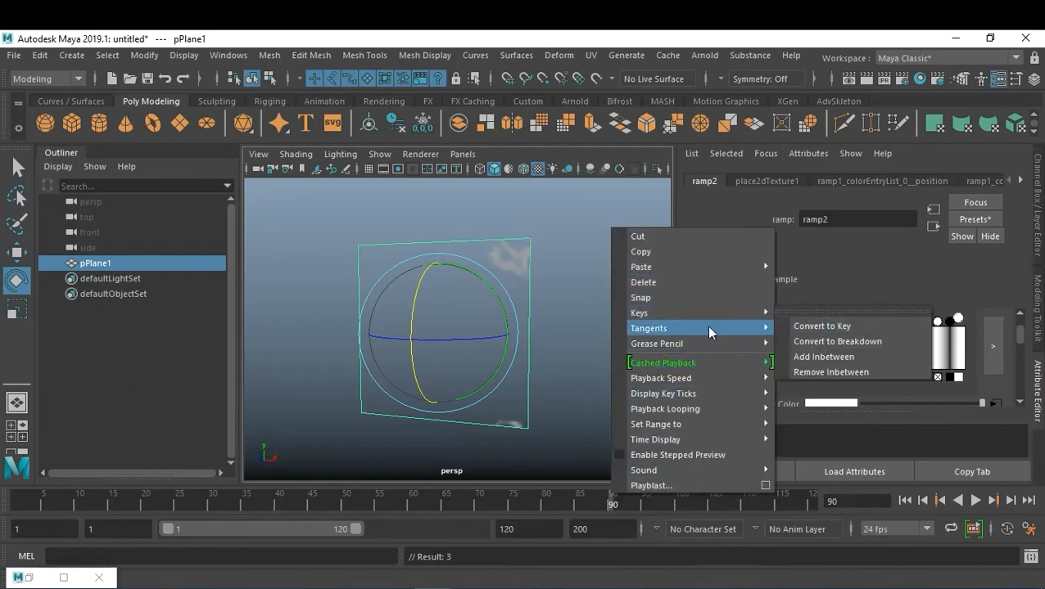
mouse_move(737, 344)
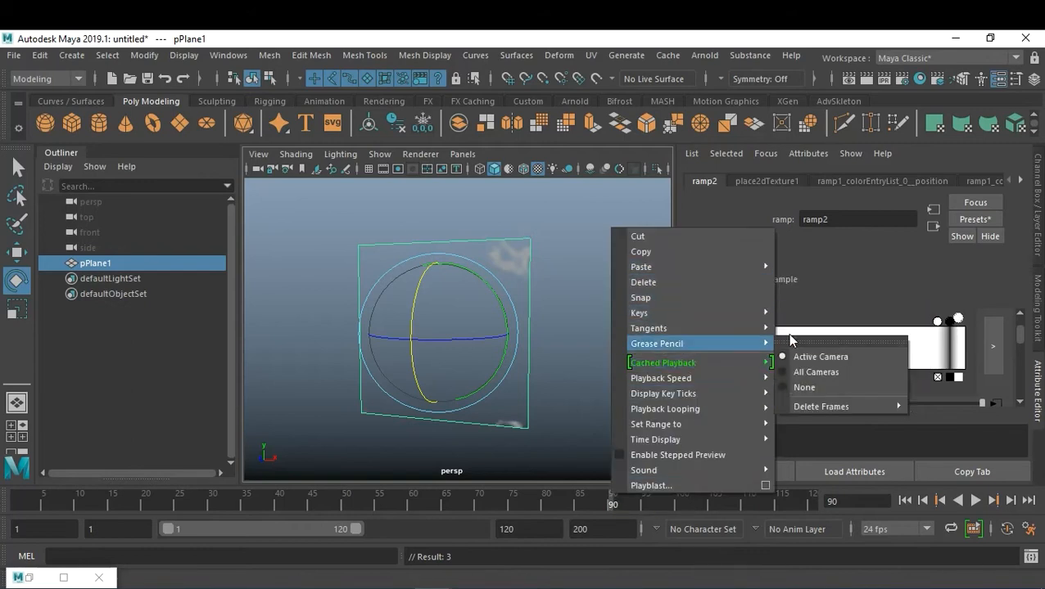
left_click(1024, 336)
scroll(939, 366, "up", 1)
scroll(939, 366, "down", 1)
right_click(770, 402)
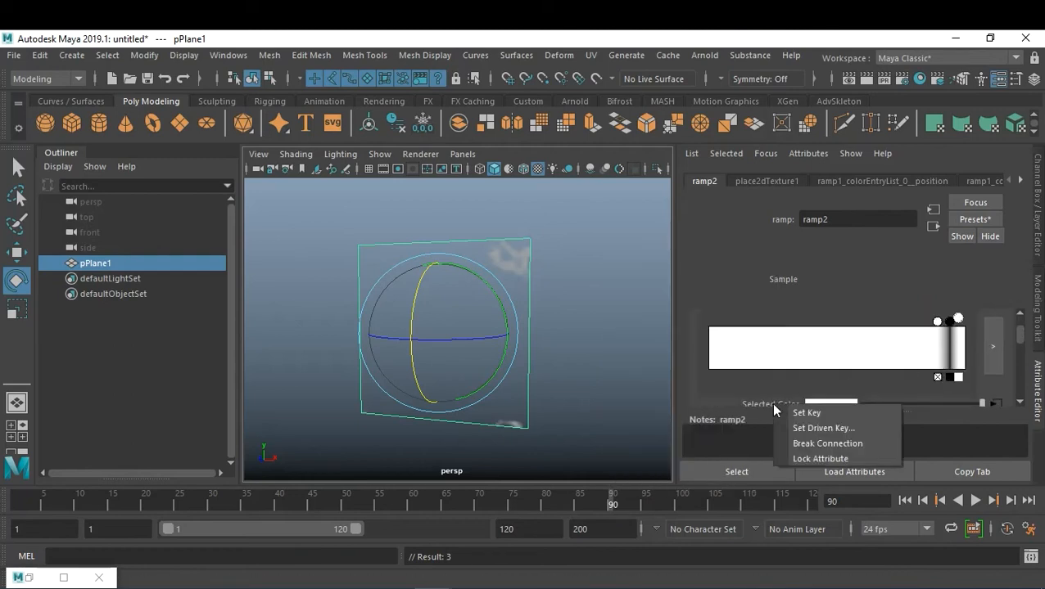
left_click(794, 411)
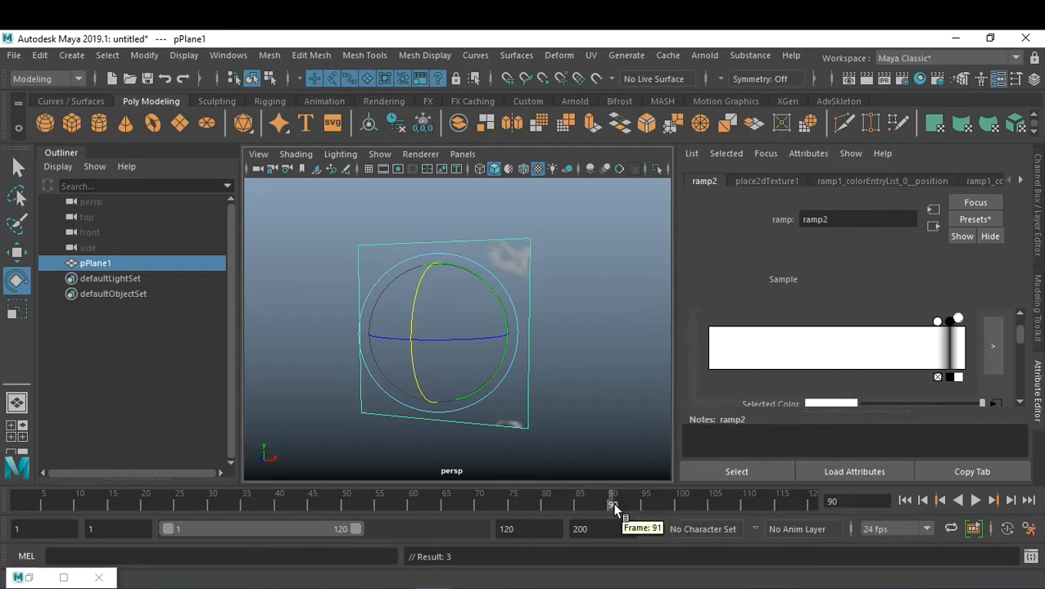
Check the first marker at frame 95, then set all three ramp2 markers' colours to white at frame 105
left_click_drag(612, 499, 644, 507)
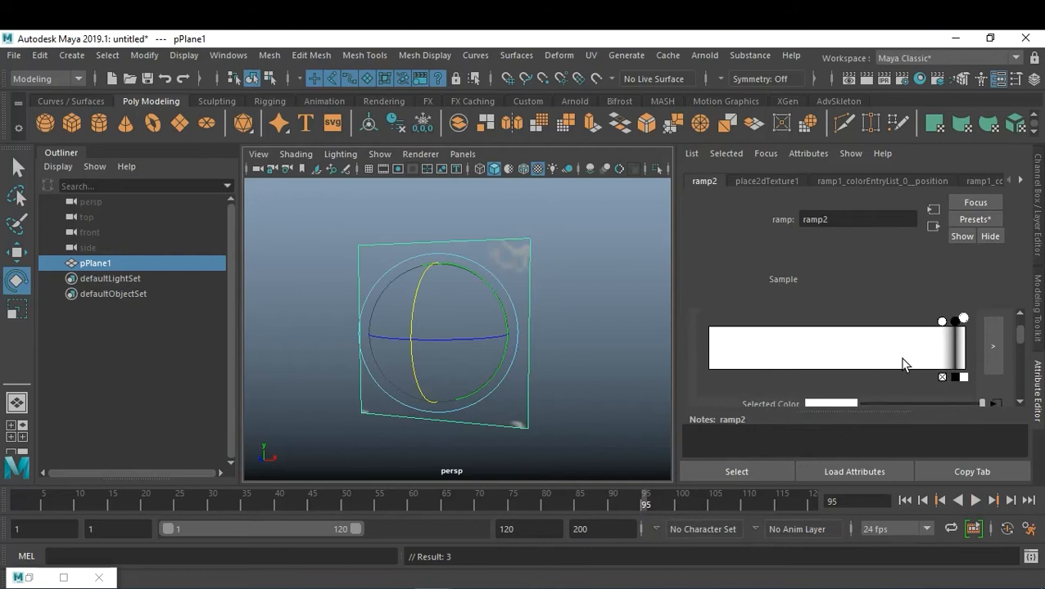
left_click(938, 322)
scroll(825, 397, "down", 2)
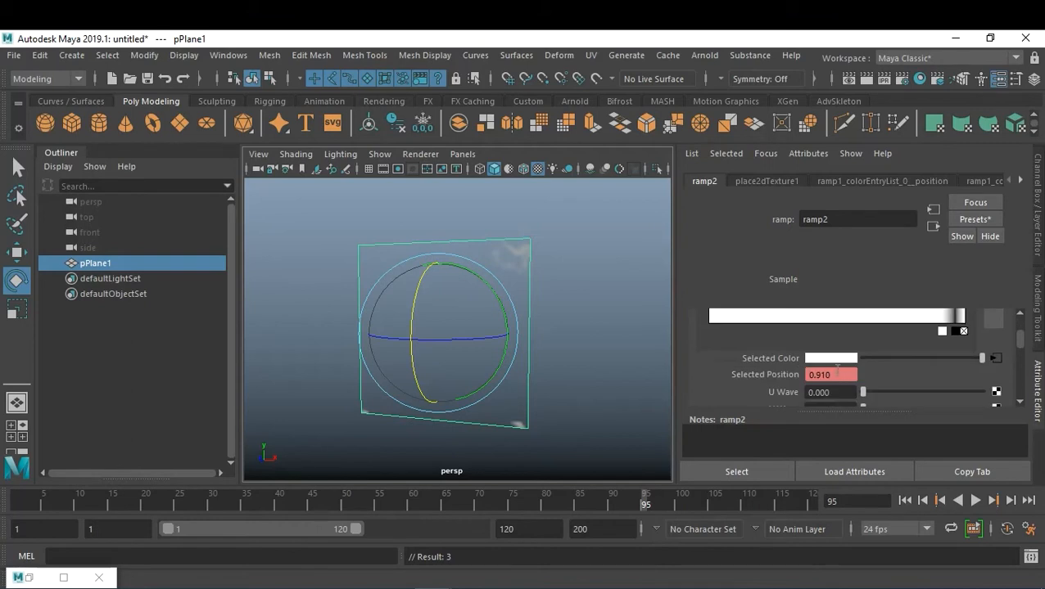
mouse_move(653, 501)
left_mouse_down()
mouse_move(770, 517)
mouse_move(727, 527)
mouse_move(708, 514)
left_mouse_up()
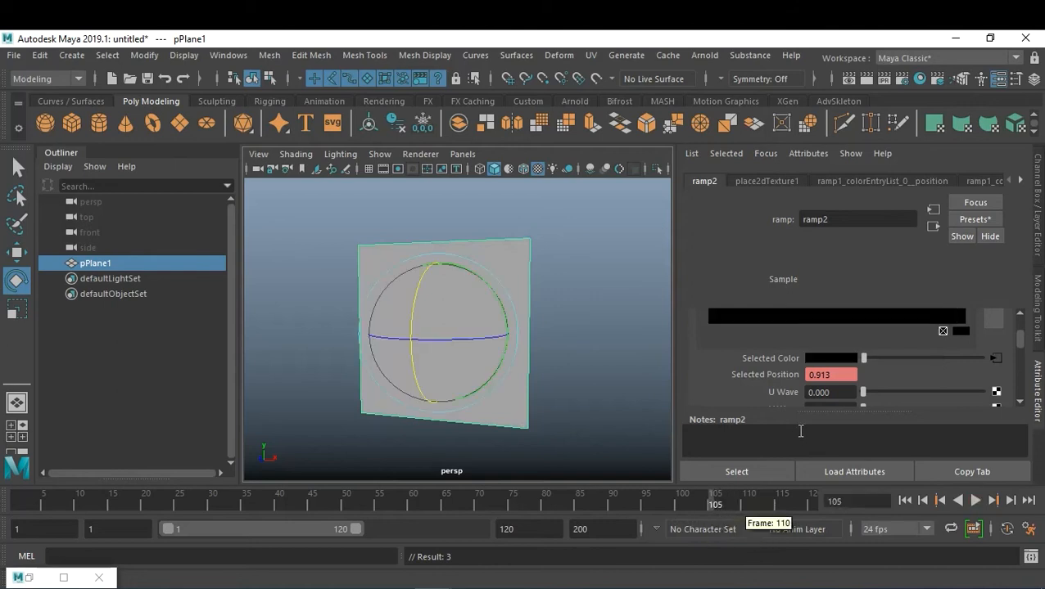
left_click_drag(866, 358, 1013, 360)
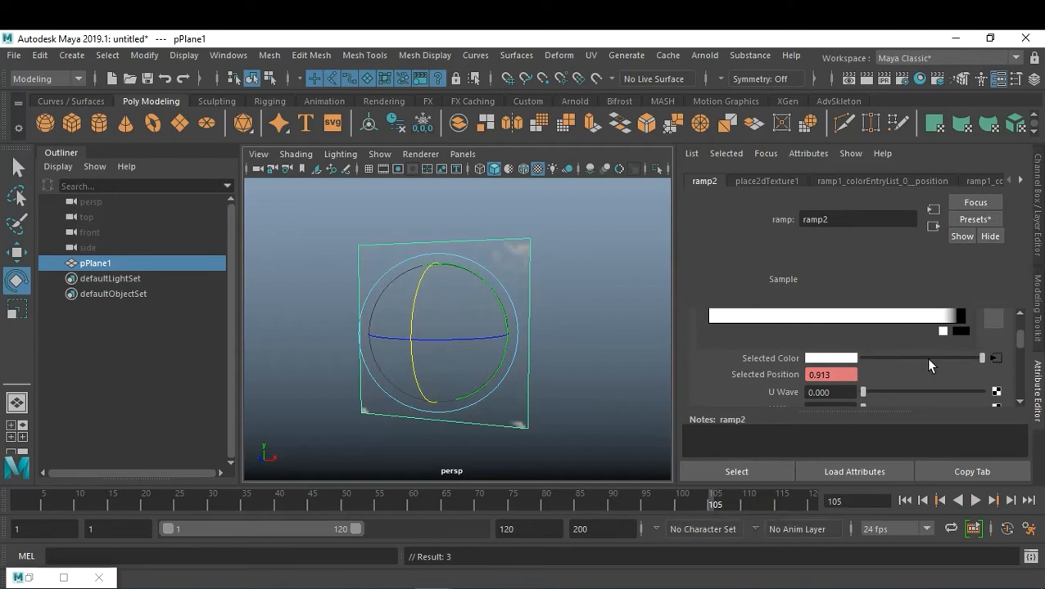
scroll(924, 358, "up", 2)
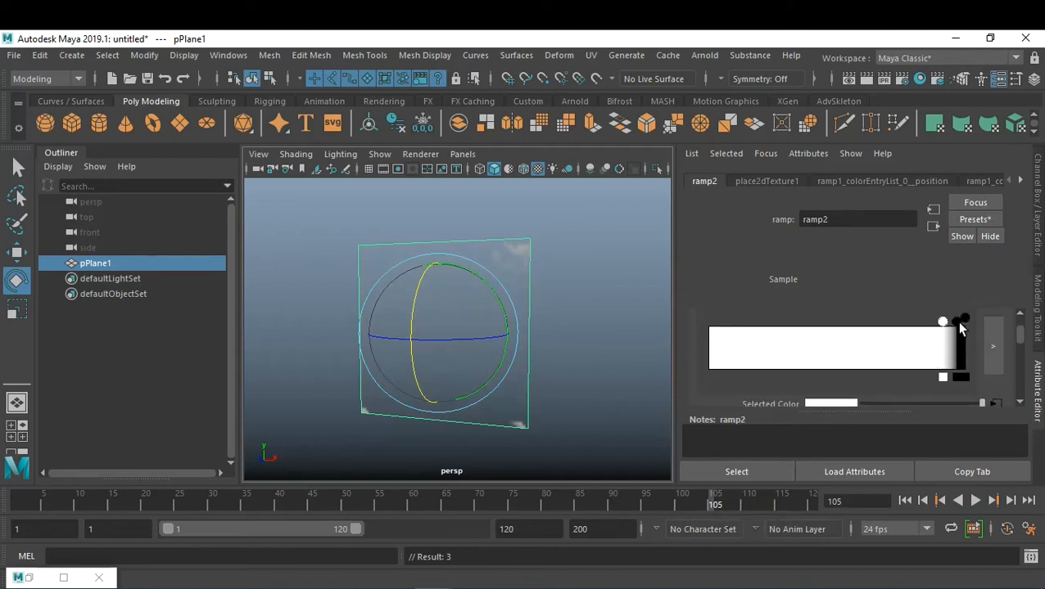
left_click(955, 320)
left_click_drag(869, 399, 986, 405)
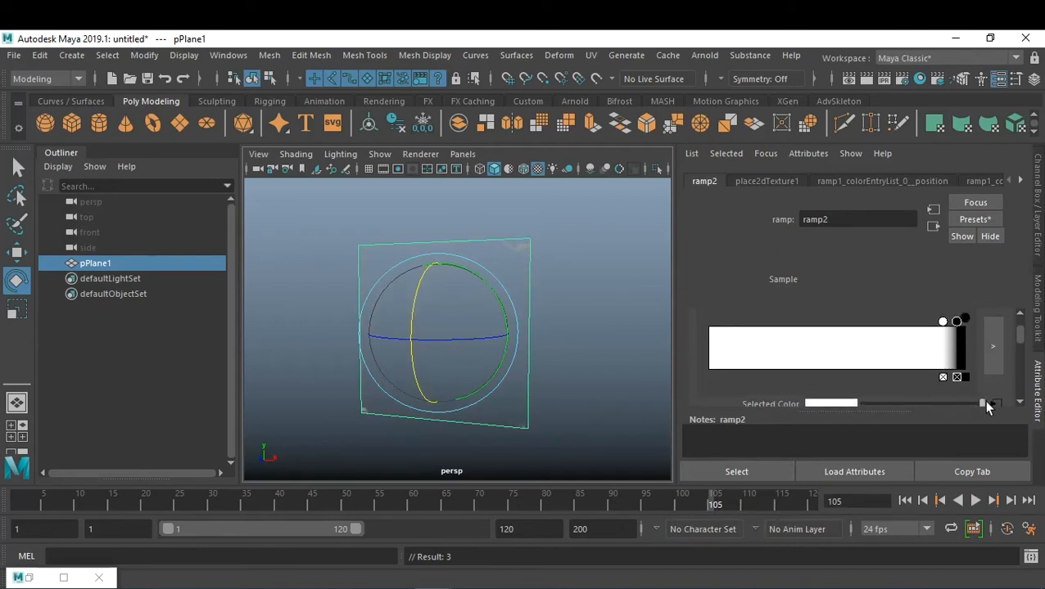
left_click(965, 321)
left_click_drag(881, 401, 968, 406)
Key the white colour of all three ramp2 markers at frame 105
left_click(942, 322)
right_click(786, 401)
left_click(817, 413)
left_click(957, 322)
right_click(773, 401)
left_click(800, 414)
left_click(966, 318)
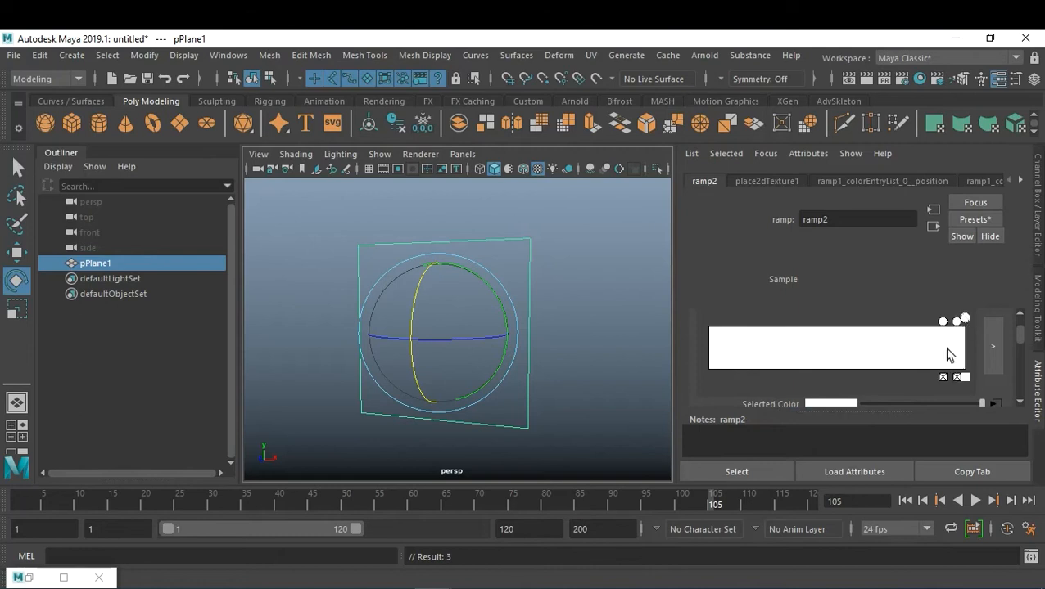
right_click(782, 400)
left_click(808, 416)
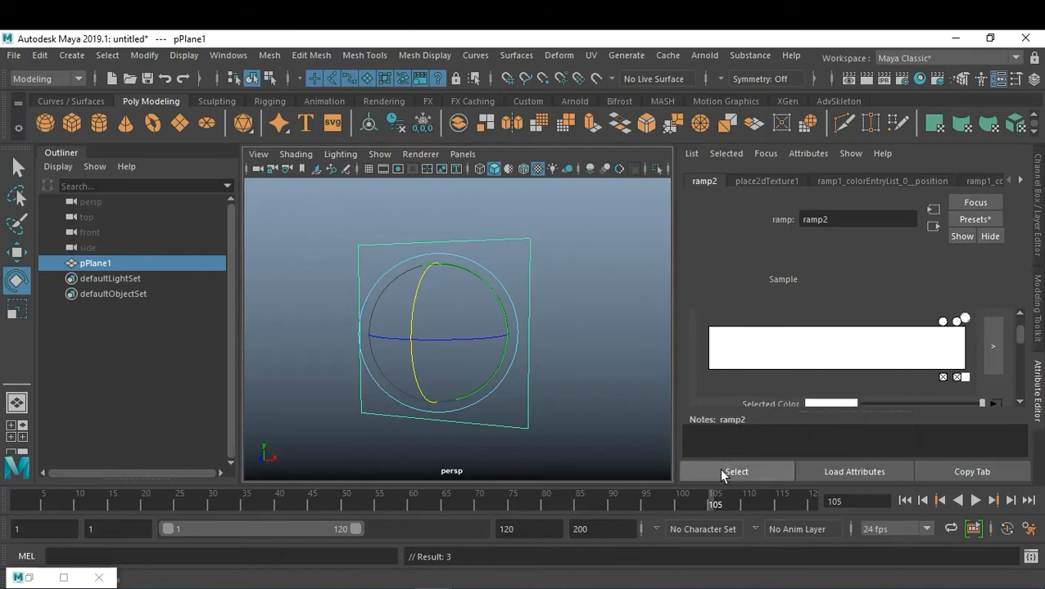
Play the animation and scrub to frame 105 to review how the band fades out
key("alt+v")
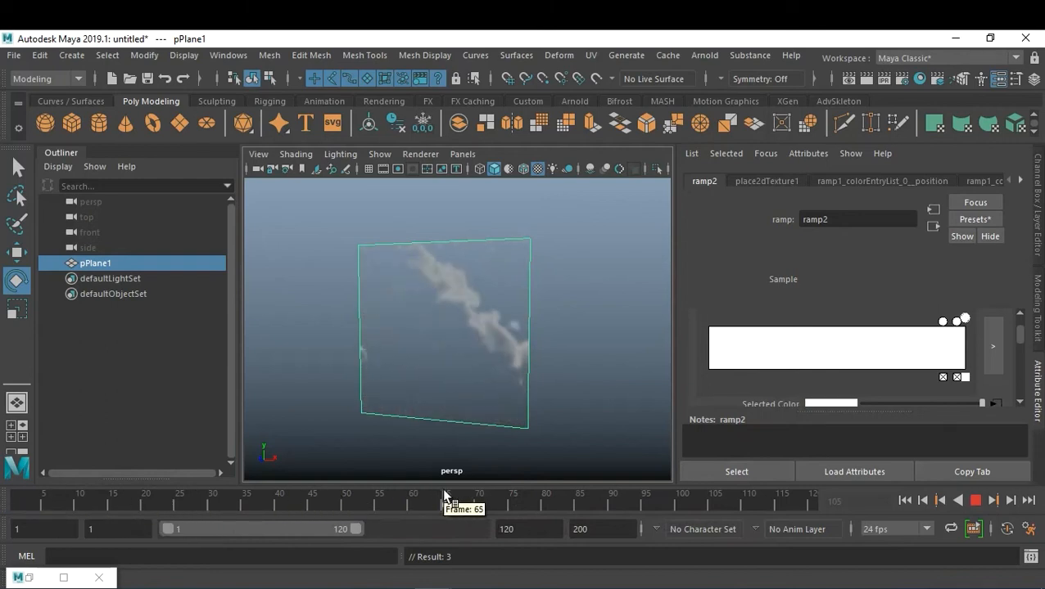
left_click(678, 509)
left_click_drag(678, 512, 709, 516)
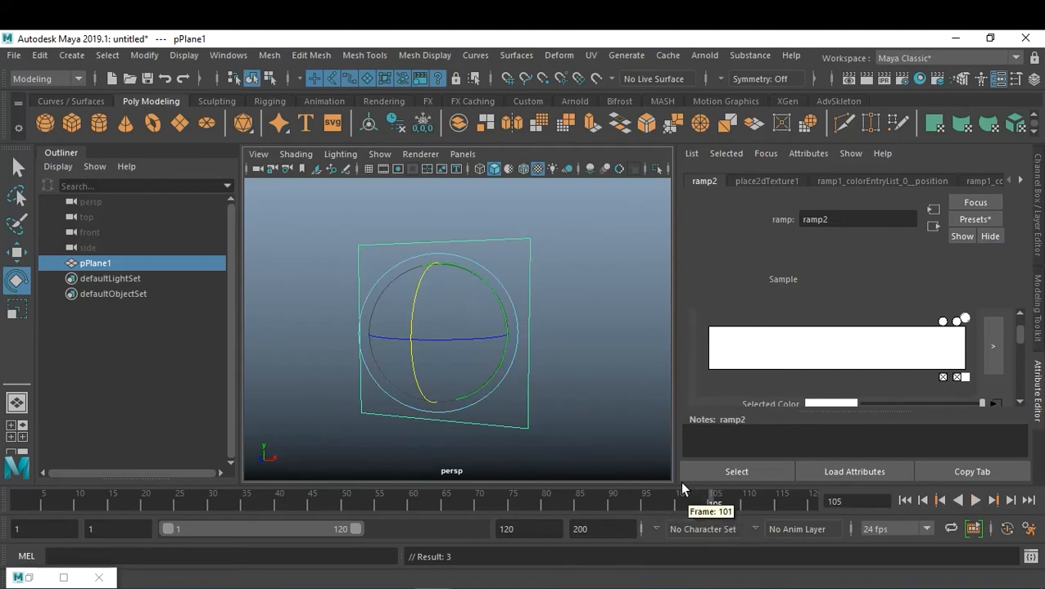
Open the Graph Editor, load ramp2's animation curves by selecting it in Hypershade, and move the editor clear of the timeline
left_click(228, 56)
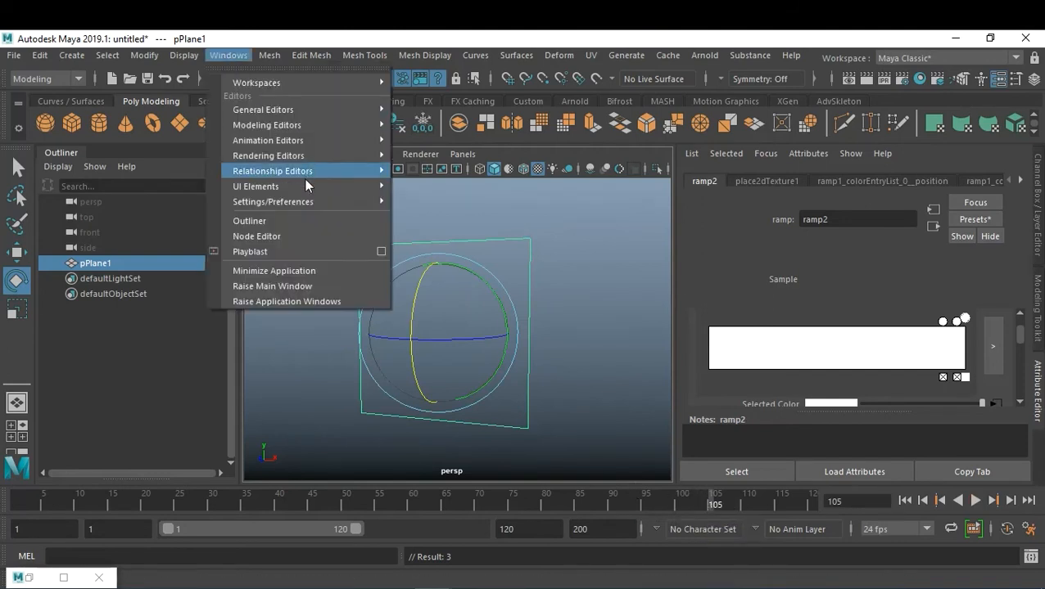
mouse_move(314, 154)
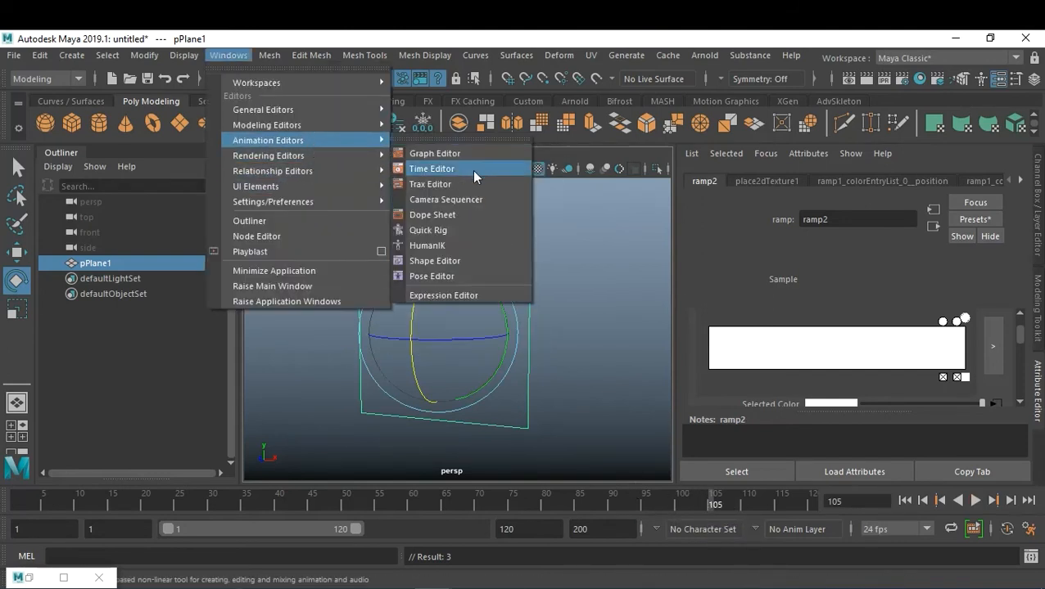
left_click(470, 155)
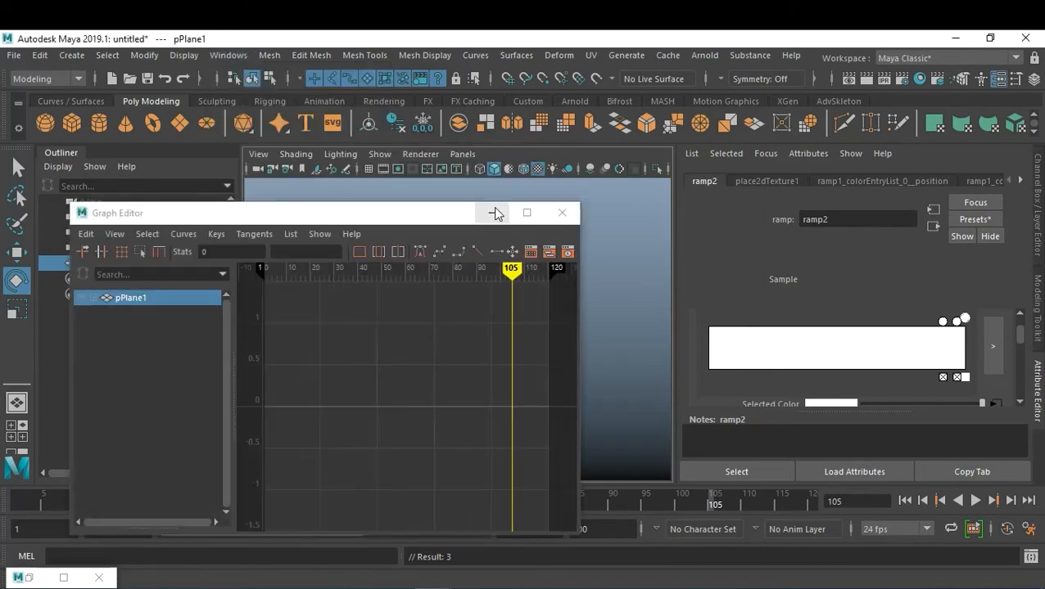
left_click(28, 578)
left_click(140, 579)
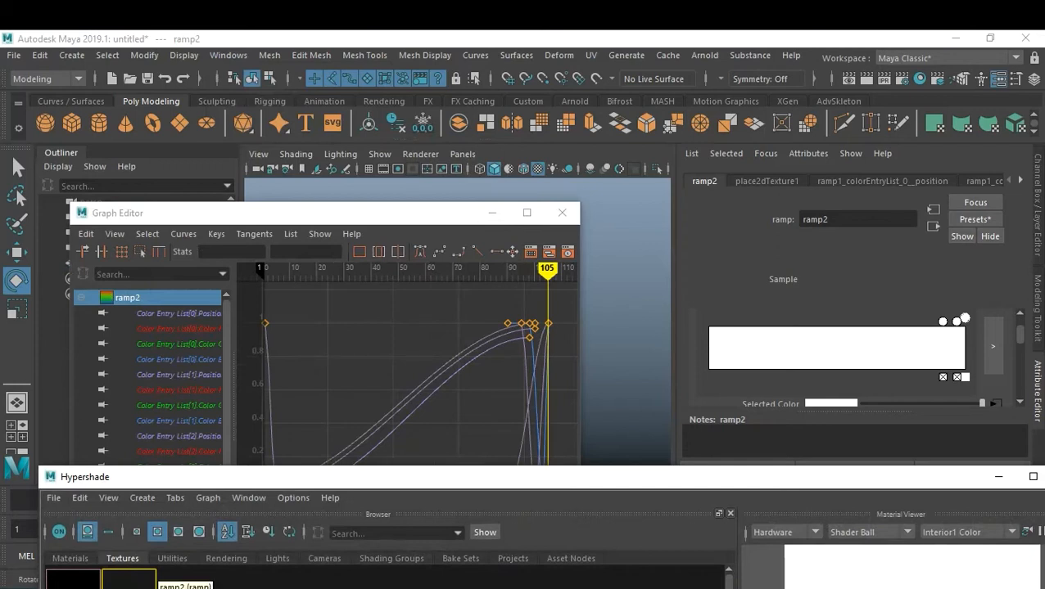
left_click(998, 477)
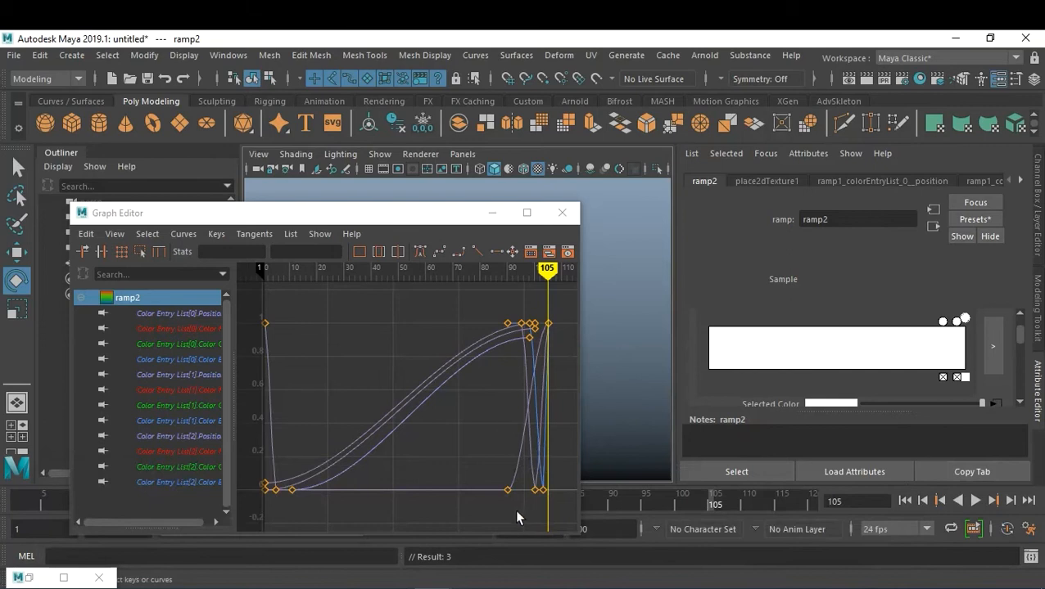
left_click_drag(457, 223, 361, 132)
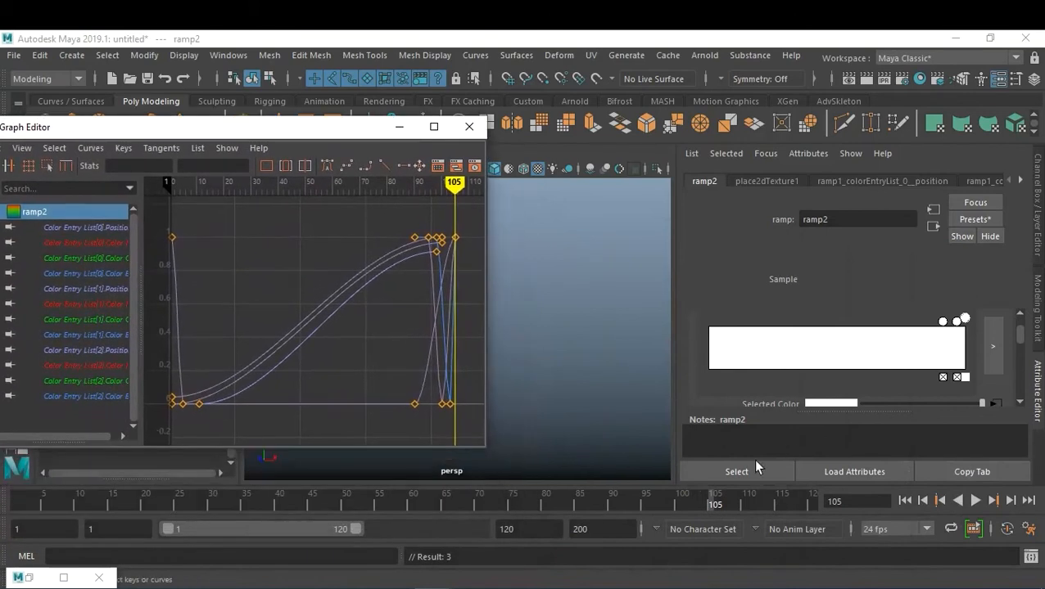
Scrub to frame 100 and examine ramp2's curves and keys around frames 90 to 105
left_click_drag(709, 501, 678, 506)
scroll(421, 269, "up", 6)
scroll(415, 287, "down", 3)
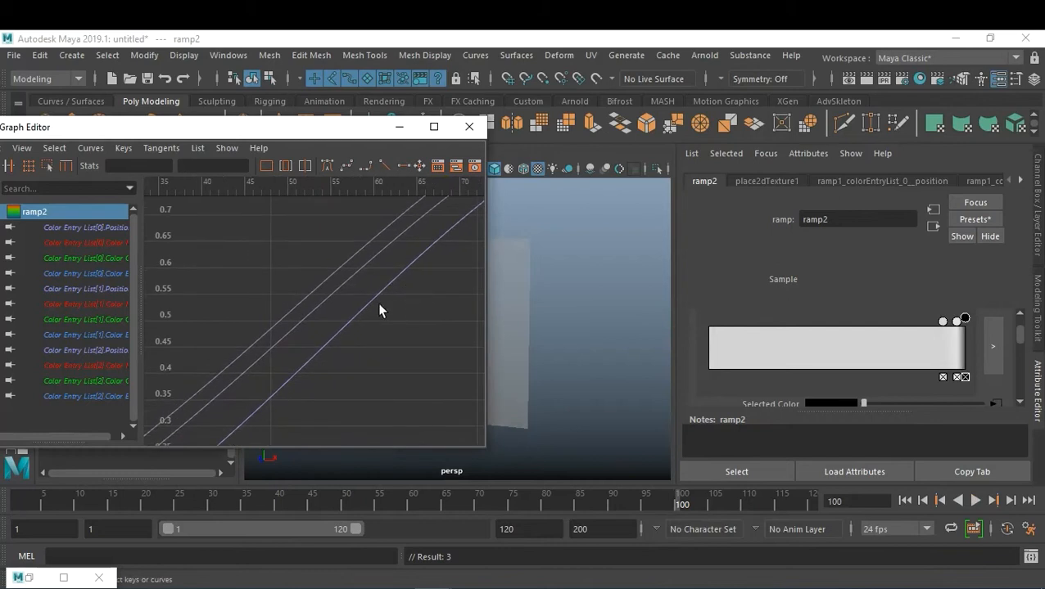
middle_click_drag(395, 287, 287, 450, "alt")
middle_click_drag(373, 345, 276, 393, "alt")
scroll(350, 352, "down", 8)
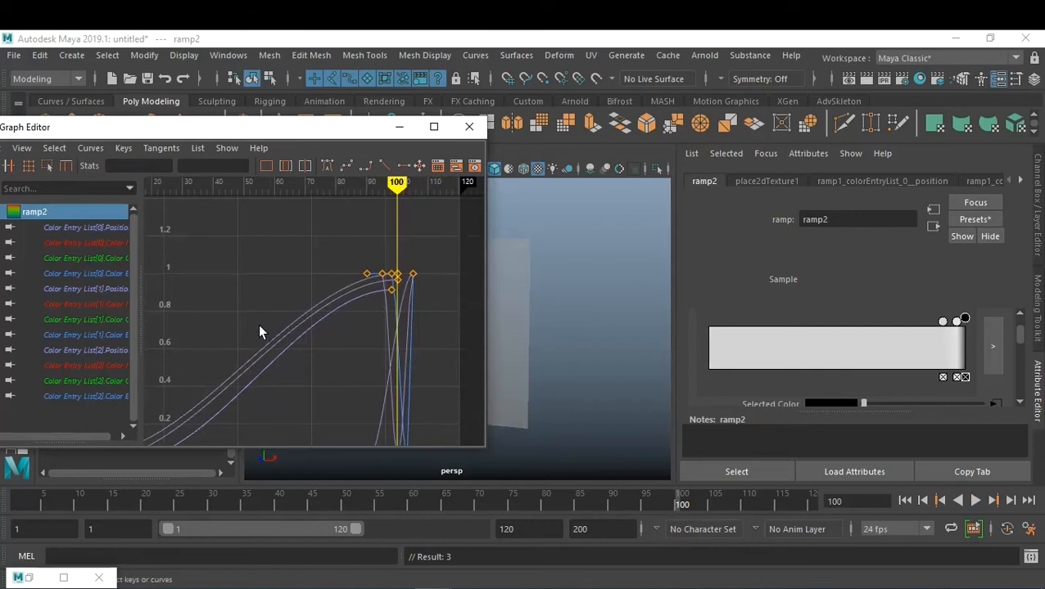
middle_click_drag(324, 309, 278, 313, "alt")
right_click_drag(283, 315, 307, 319, "alt")
middle_click_drag(308, 318, 295, 319, "alt")
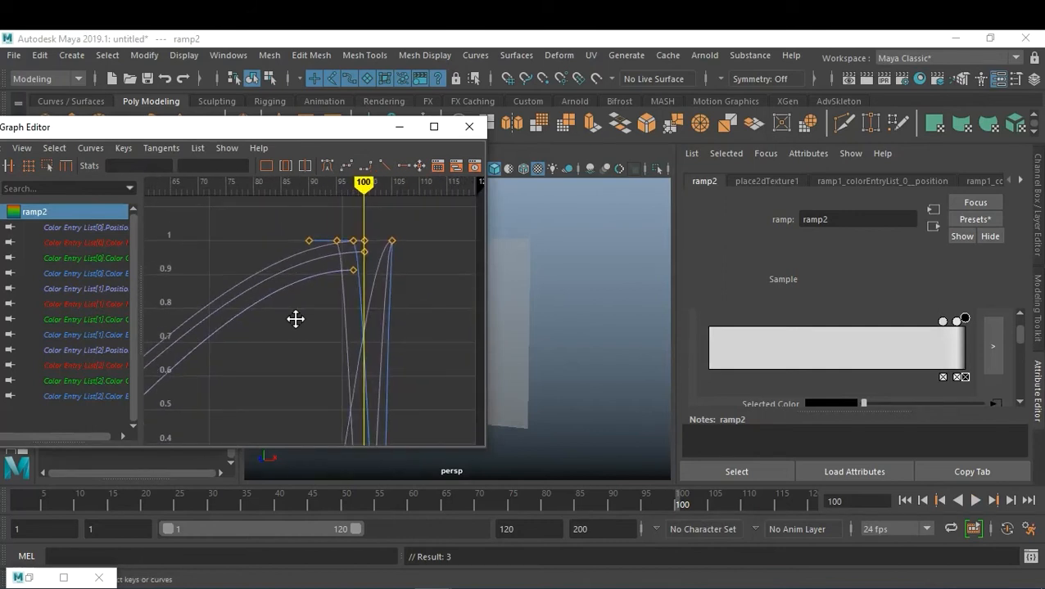
left_click(391, 240)
middle_click_drag(407, 343, 428, 282, "alt")
right_click_drag(429, 281, 404, 303, "alt")
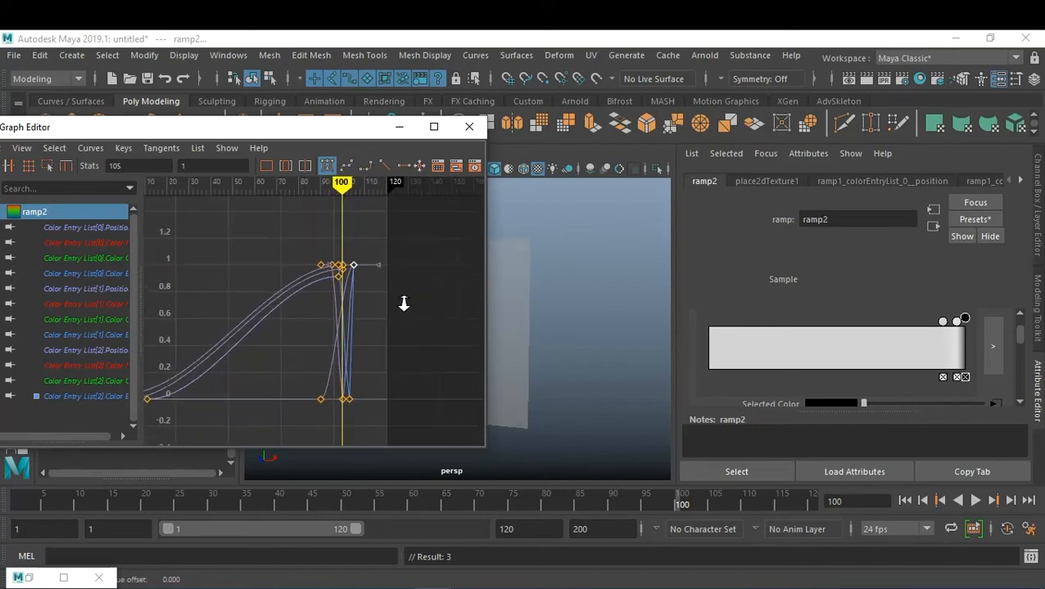
Examine ramp2's position and colour curves one by one, from Color Entry List[0] to Color Entry List[2], widening the curve list to read their names
left_click(82, 228)
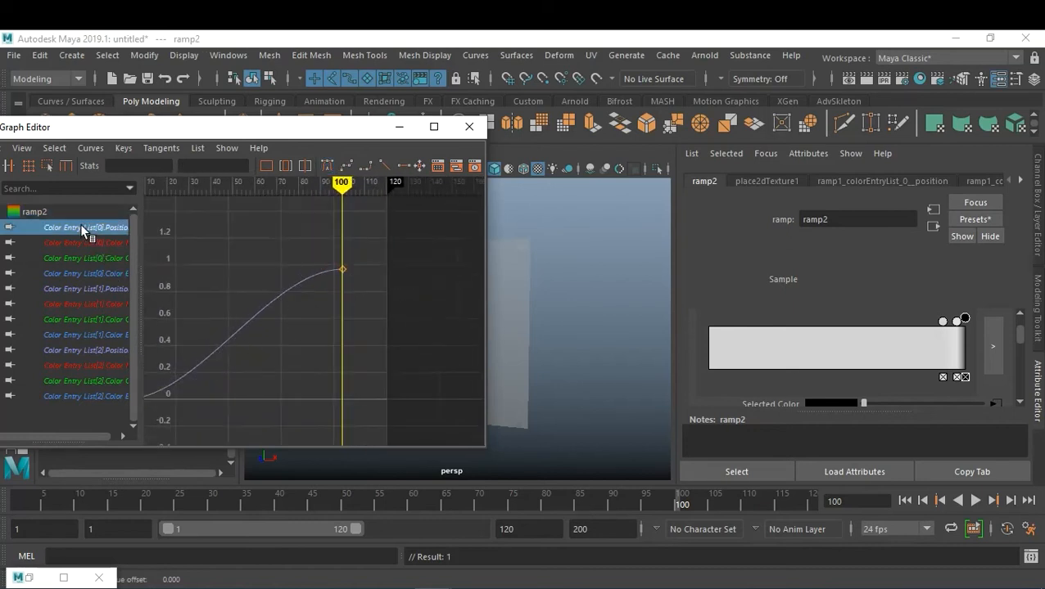
left_click(92, 244)
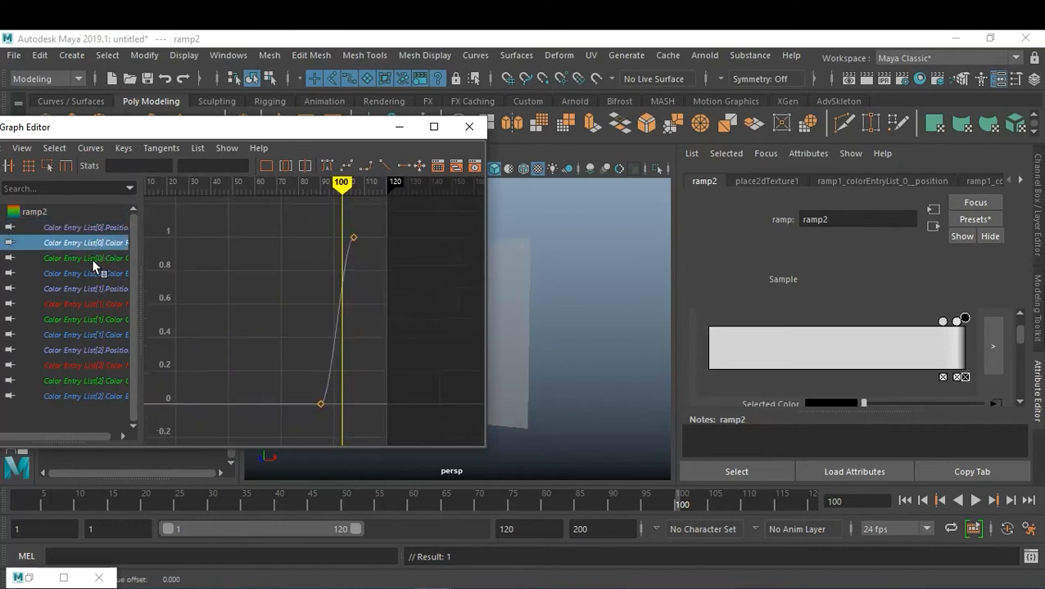
left_click(91, 258)
left_click(92, 274)
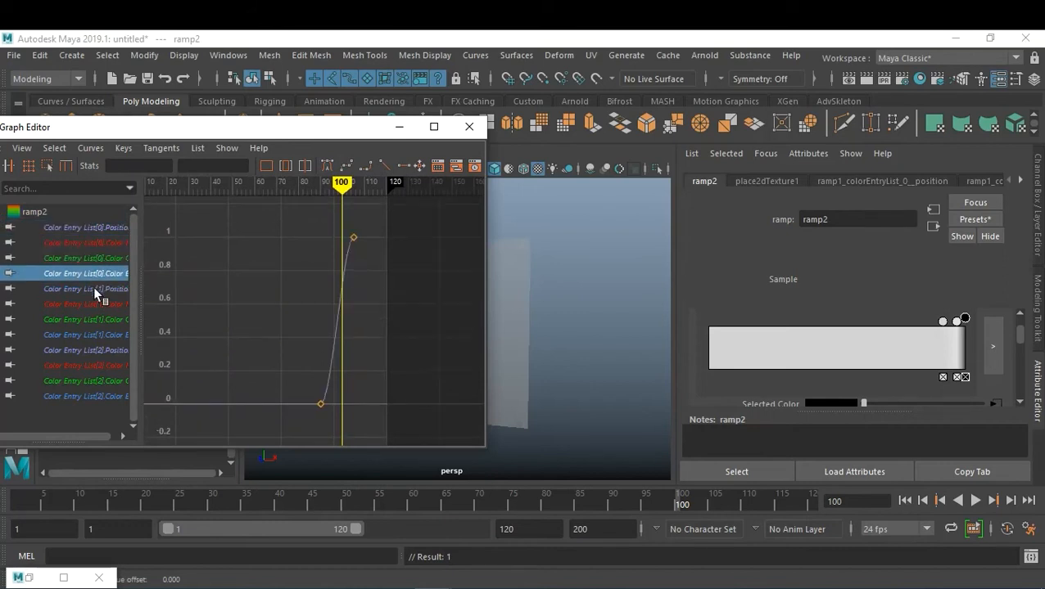
left_click(94, 288)
left_click(96, 304)
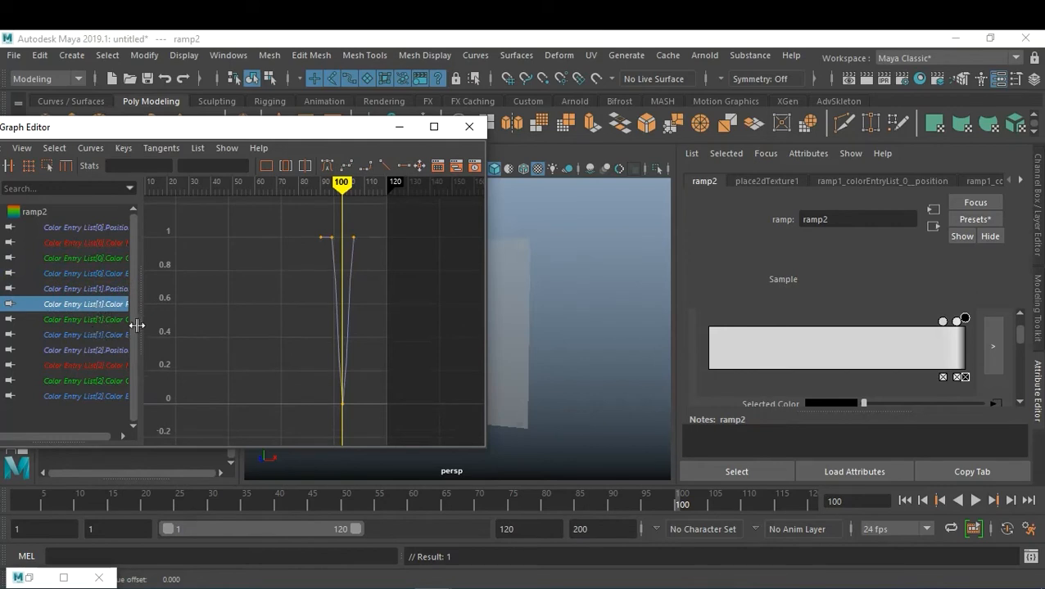
left_click_drag(134, 327, 186, 326)
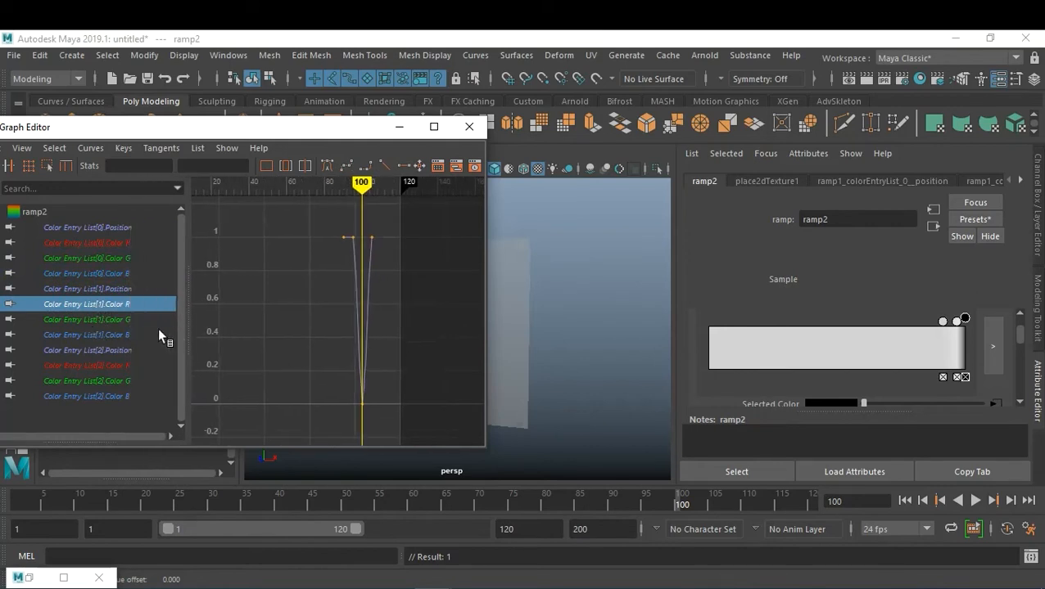
left_click(117, 320)
left_click(116, 335)
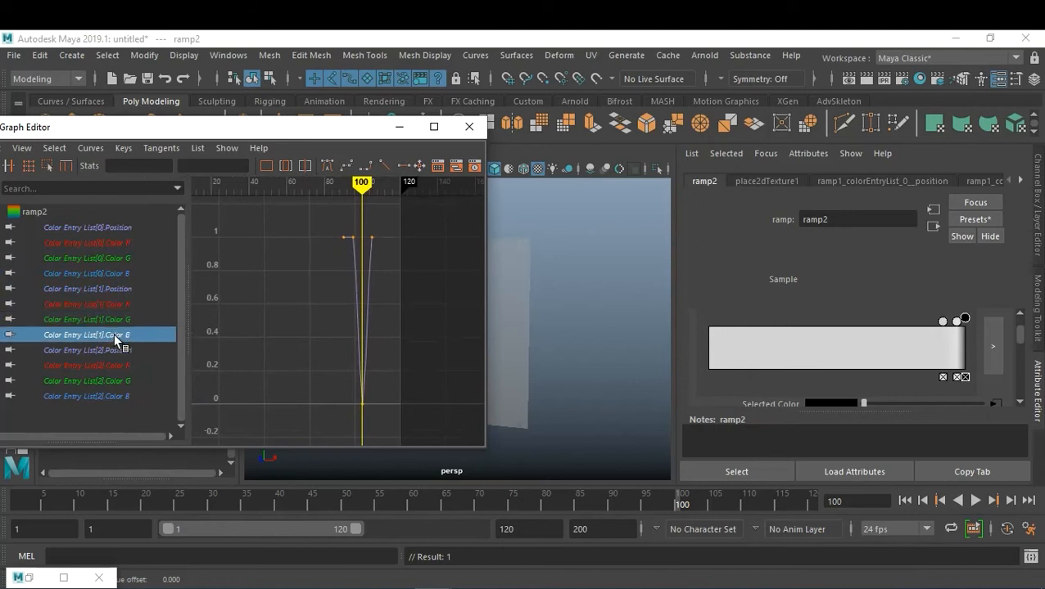
left_click(110, 351)
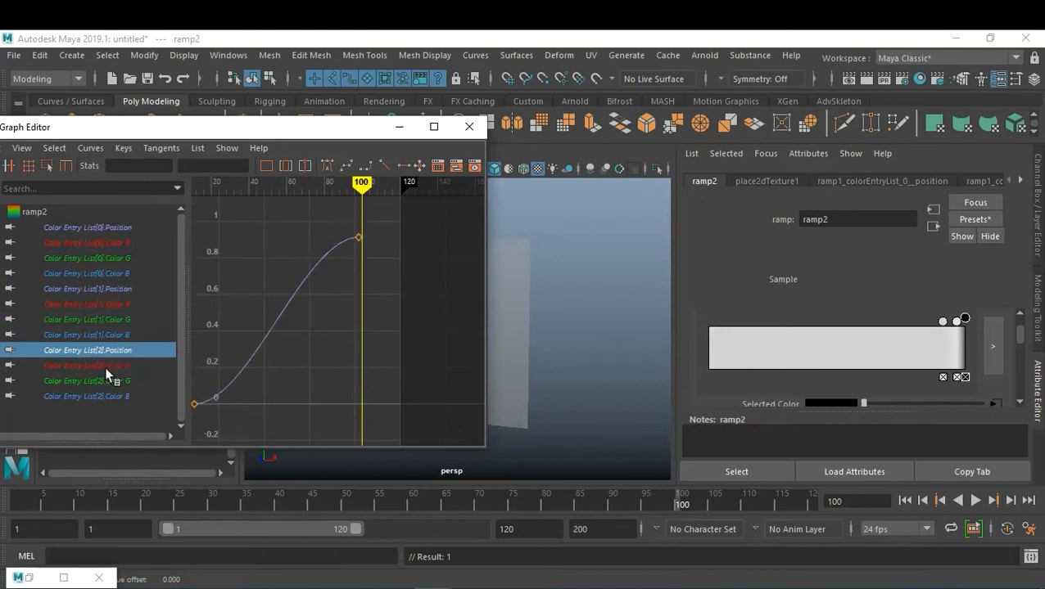
left_click(104, 367)
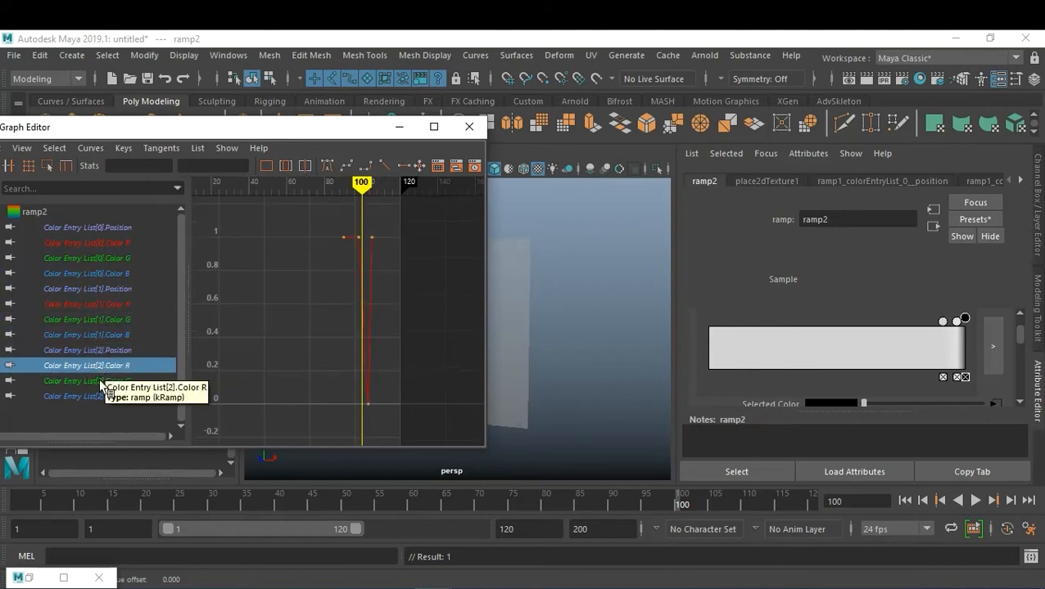
left_click(99, 381)
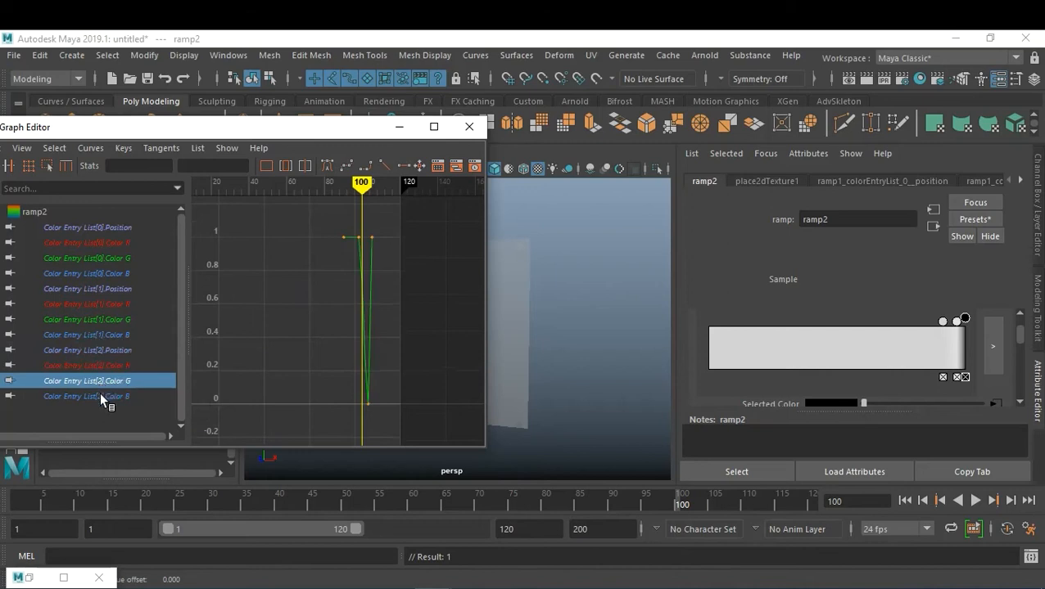
left_click(100, 396)
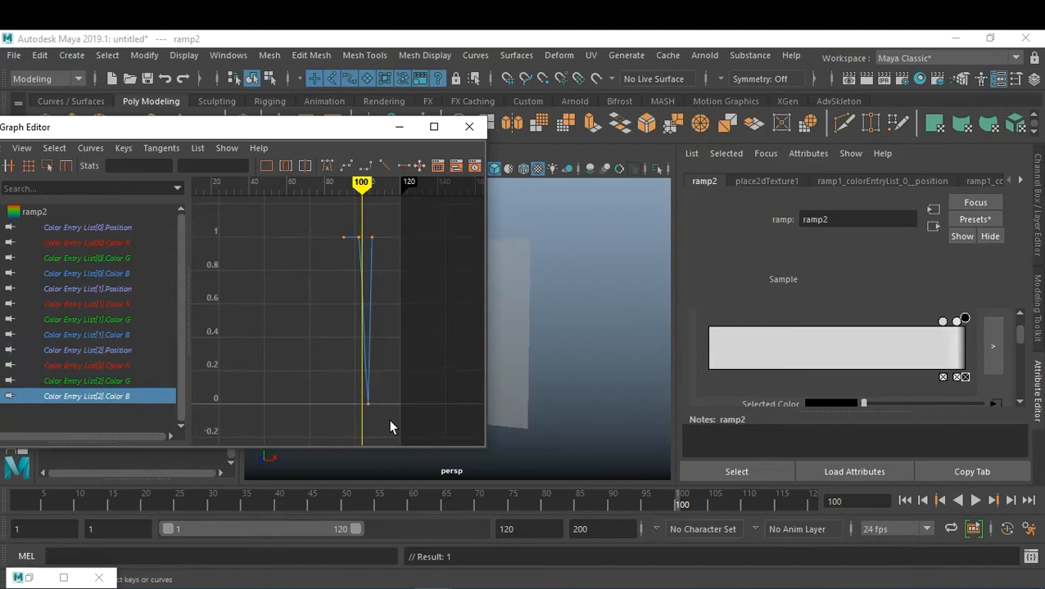
Delete the zero-value key at frame 103 from the Color Entry List[2].Color B curve and scrub back to frame 97
left_click_drag(388, 418, 342, 395)
mouse_move(693, 501)
left_mouse_down()
mouse_move(715, 504)
mouse_move(663, 506)
mouse_move(700, 508)
mouse_move(673, 514)
mouse_move(688, 506)
left_mouse_up()
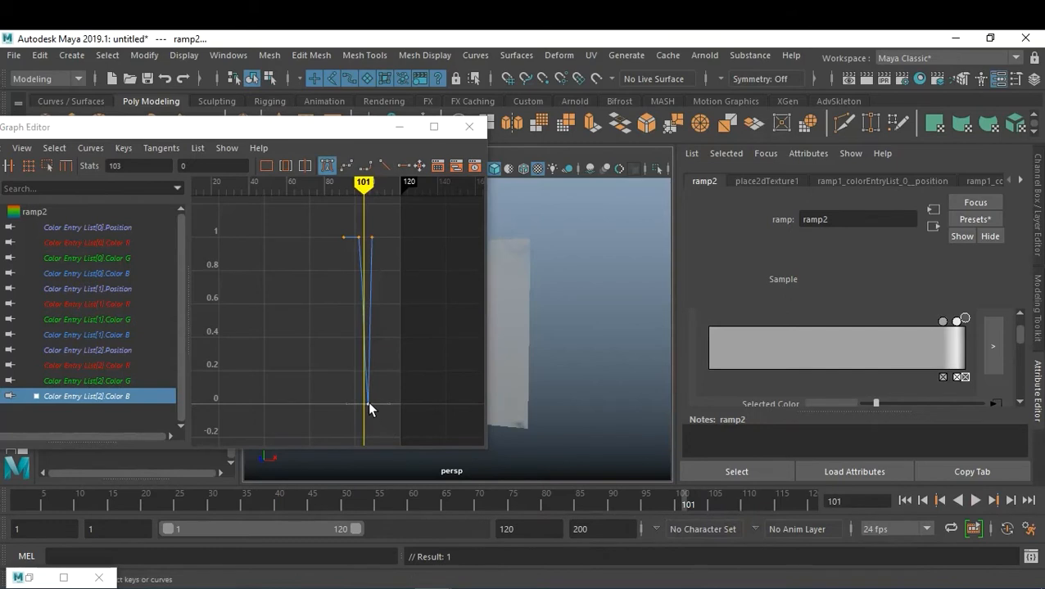
key("Delete")
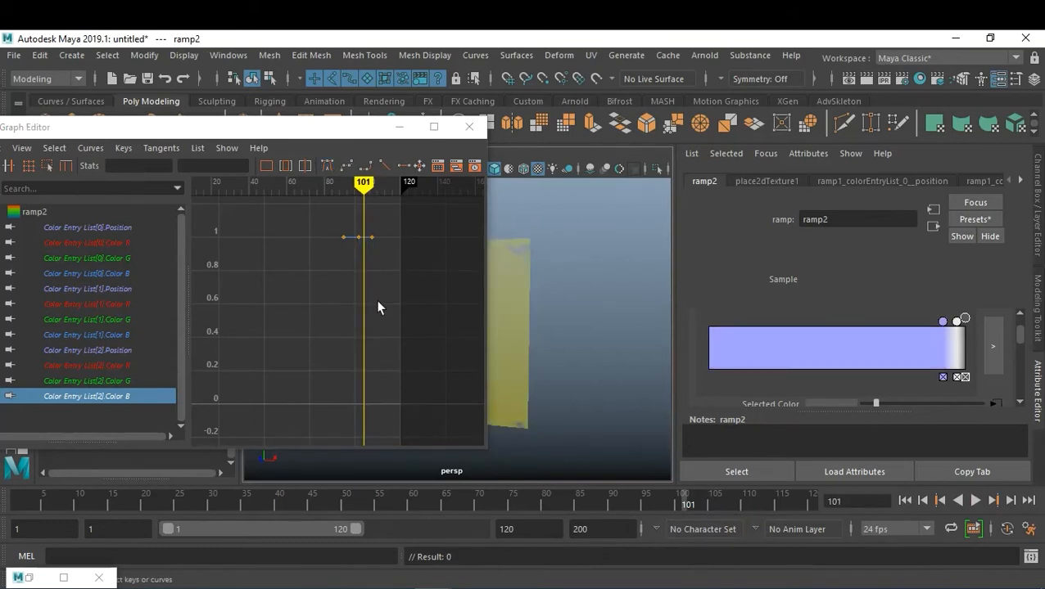
left_click_drag(356, 134, 266, 153)
mouse_move(678, 505)
left_mouse_down()
mouse_move(660, 505)
mouse_move(711, 504)
mouse_move(622, 505)
mouse_move(660, 512)
left_mouse_up()
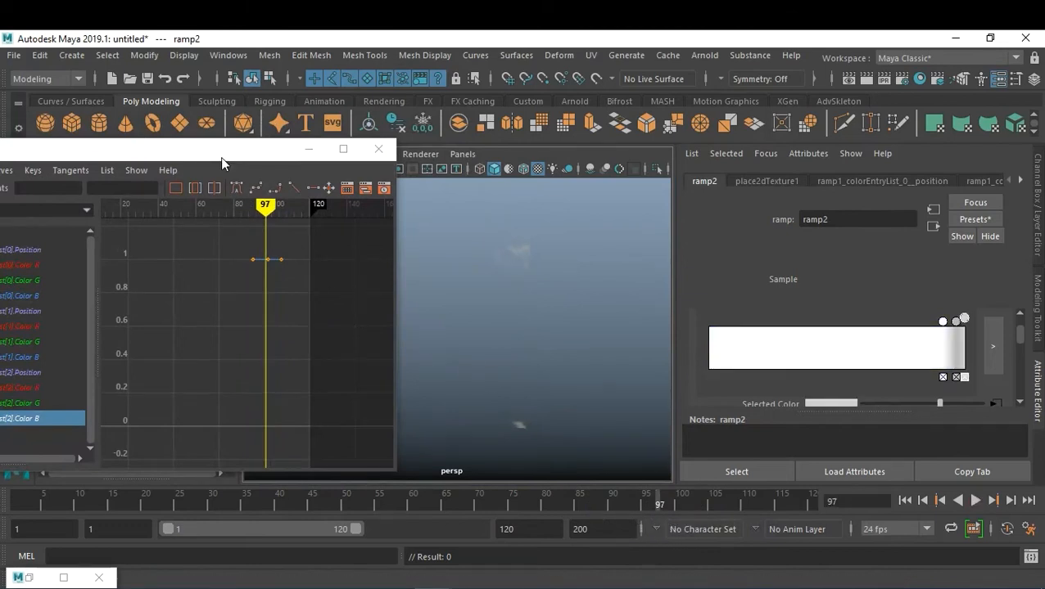
Delete the zero-value key at frame 103 from the Color Entry List[2].Color R curve
left_click_drag(220, 156, 276, 155)
left_click(75, 386)
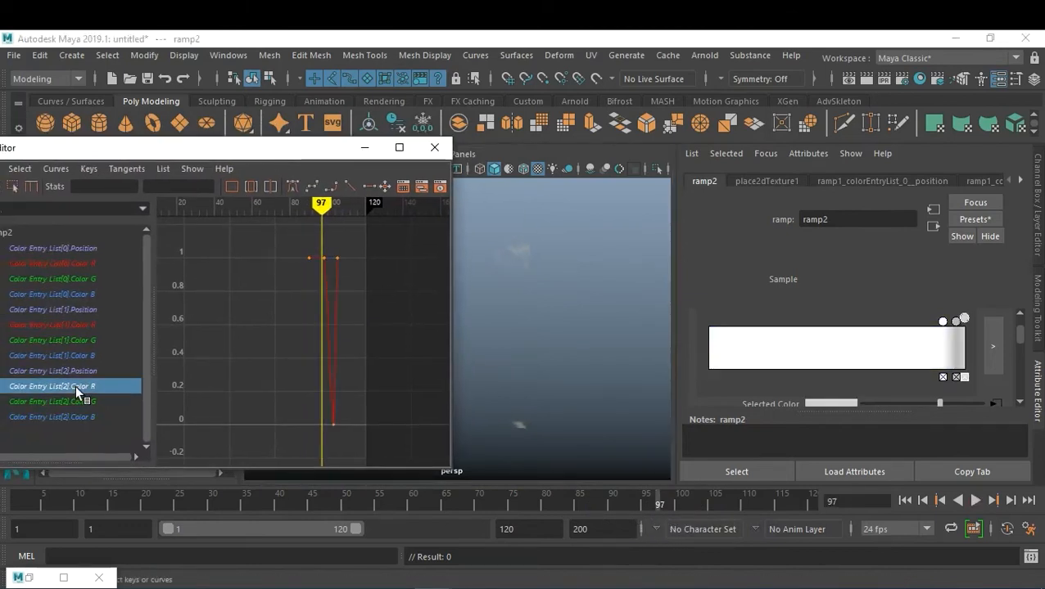
left_click(334, 425)
key("Delete")
Delete the zero-value key at frame 100 from the Color Entry List[1].Color G curve, then play back and go to frame 105
left_click(81, 370)
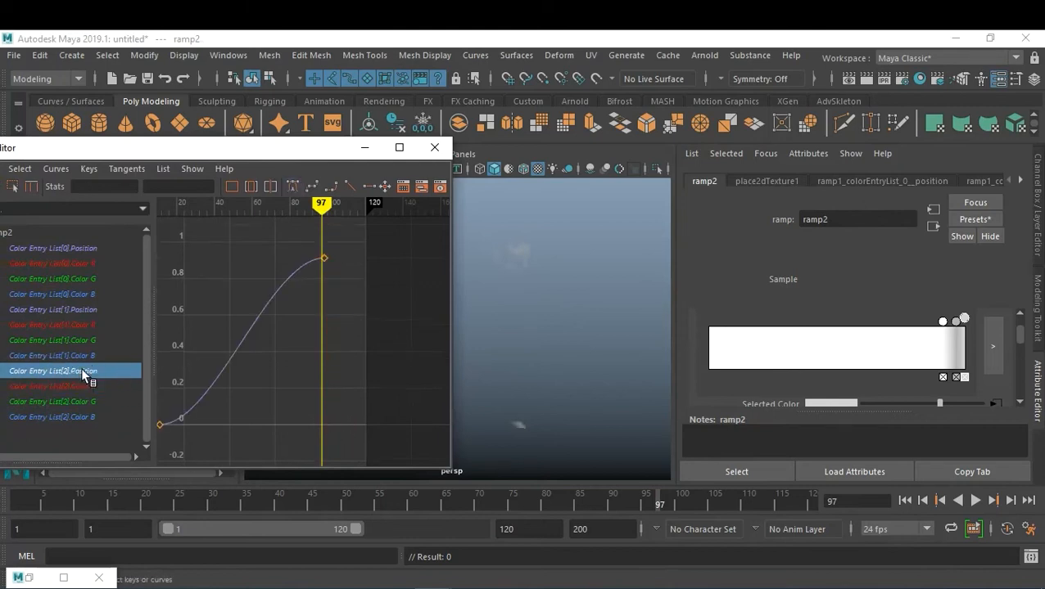
left_click(83, 354)
left_click(79, 341)
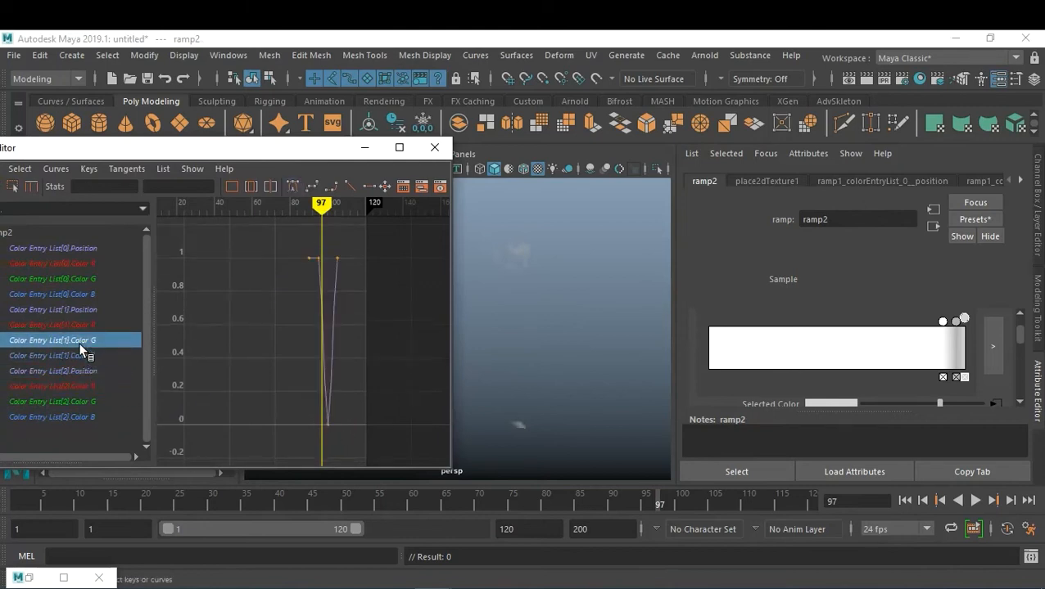
left_click(328, 424)
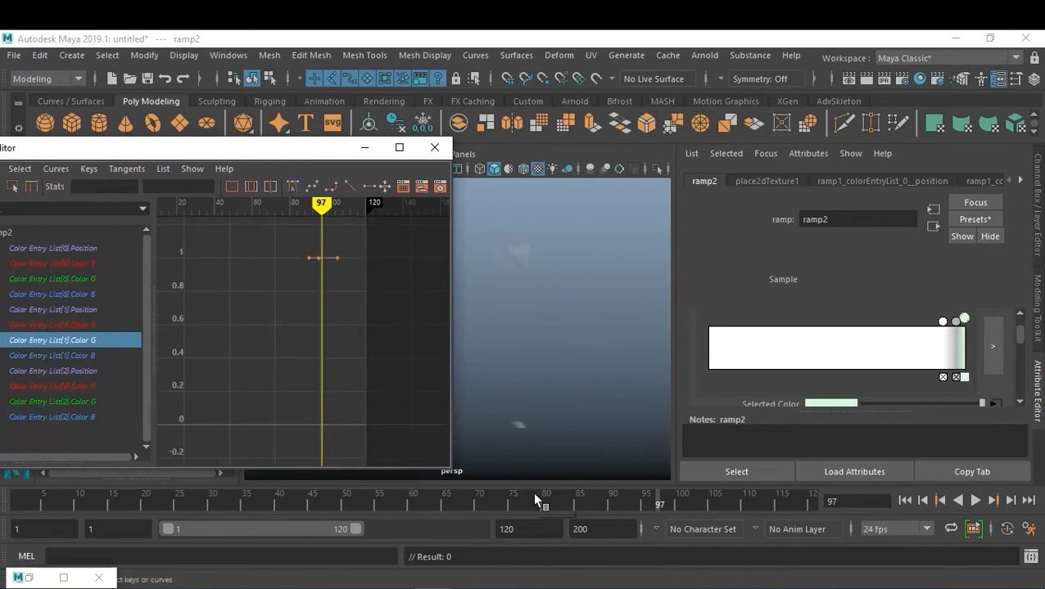
key("alt+v")
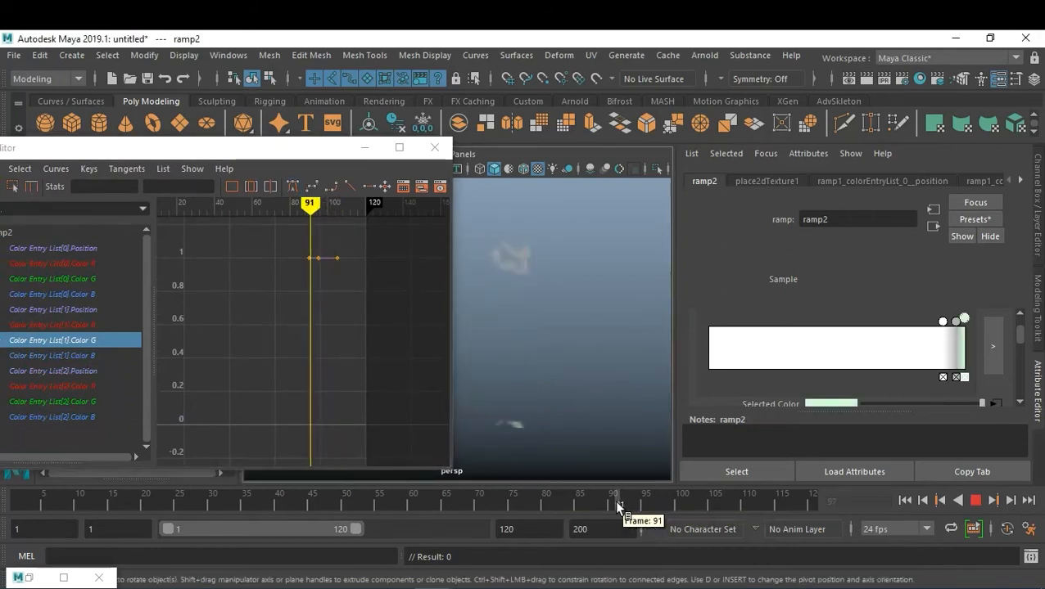
left_click(715, 501)
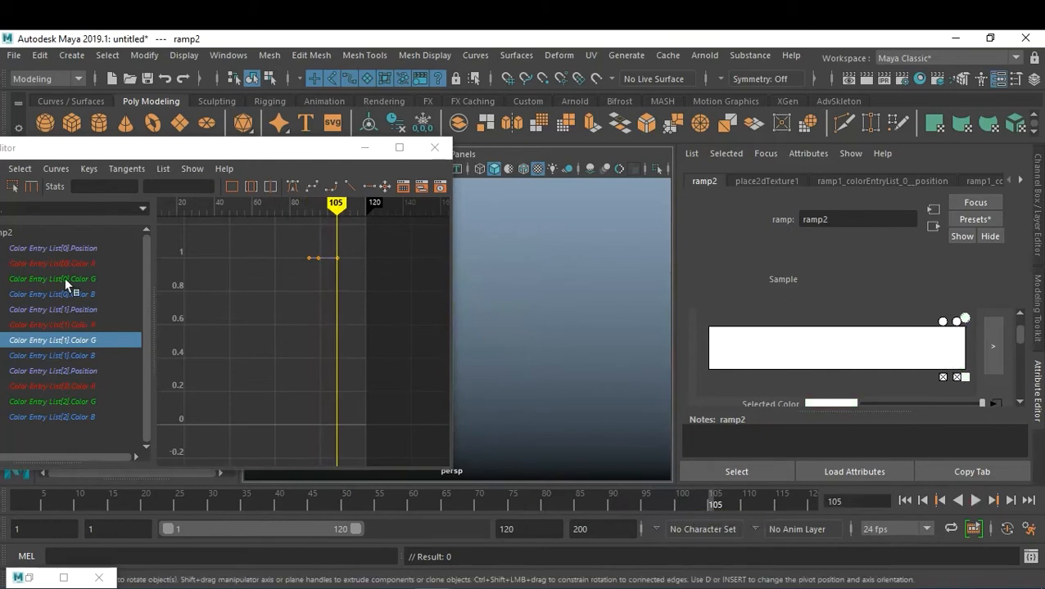
Check the first marker's curves, delete the zero-value key at frame 100 from Color Entry List[1].Color R, and scrub to frame 104
left_click(64, 271)
left_click(63, 264)
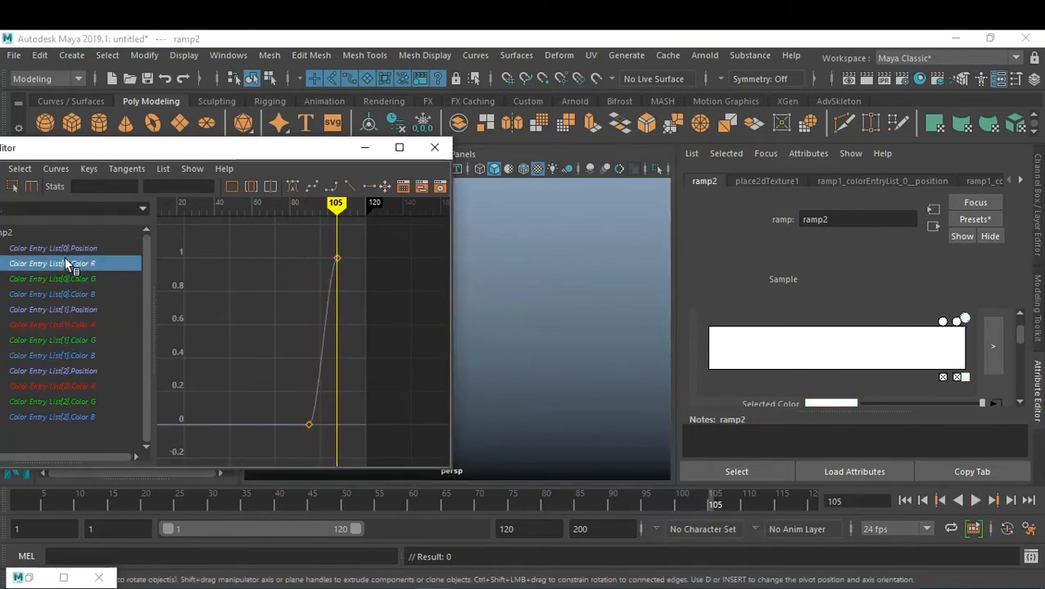
left_click(62, 250)
left_click(71, 277)
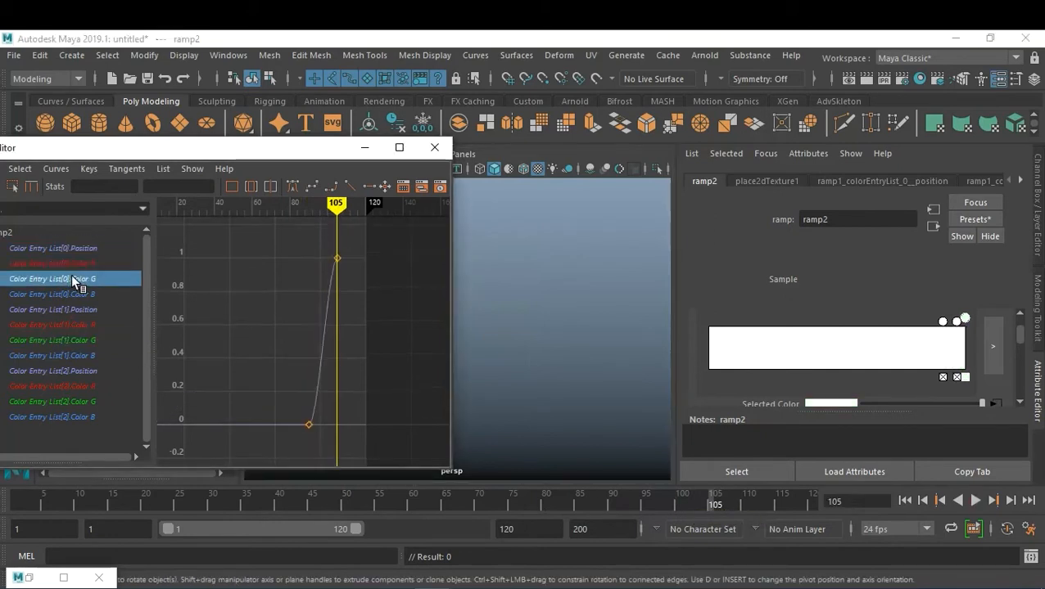
left_click(76, 293)
left_click(79, 309)
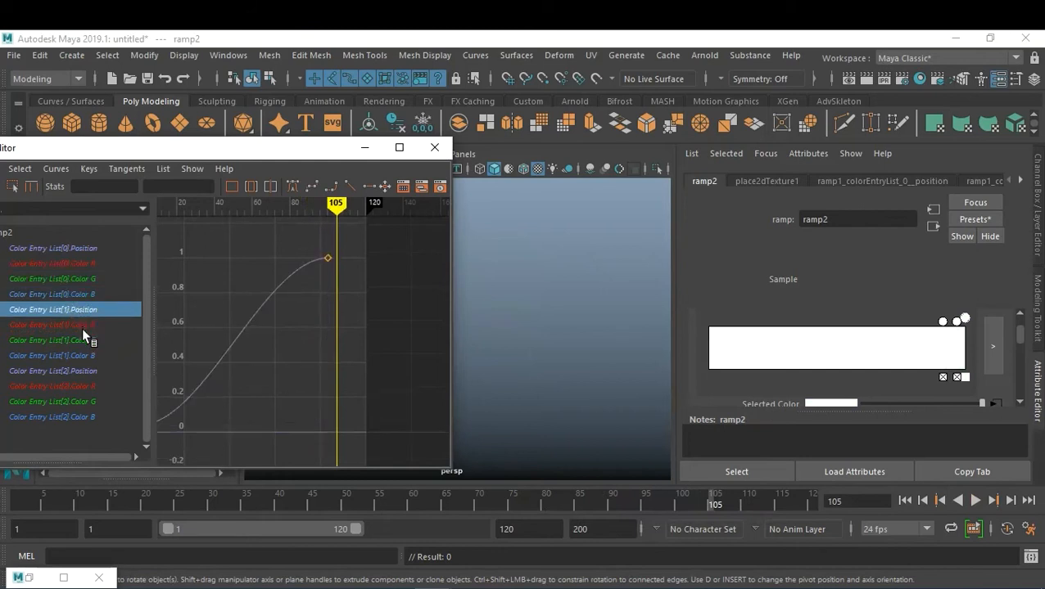
left_click(81, 326)
left_click(83, 338)
left_click(82, 320)
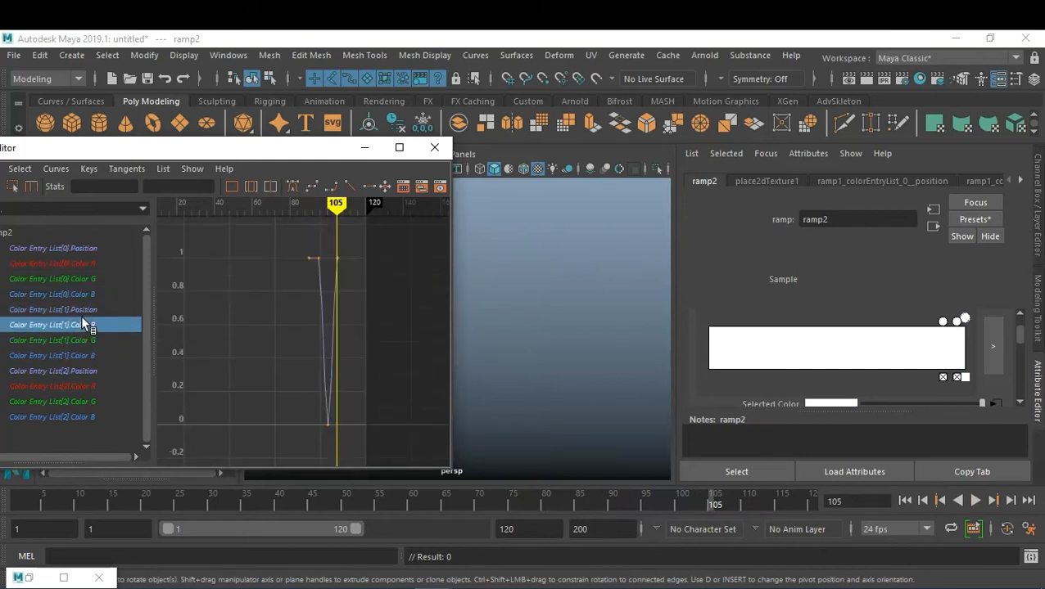
left_click(328, 425)
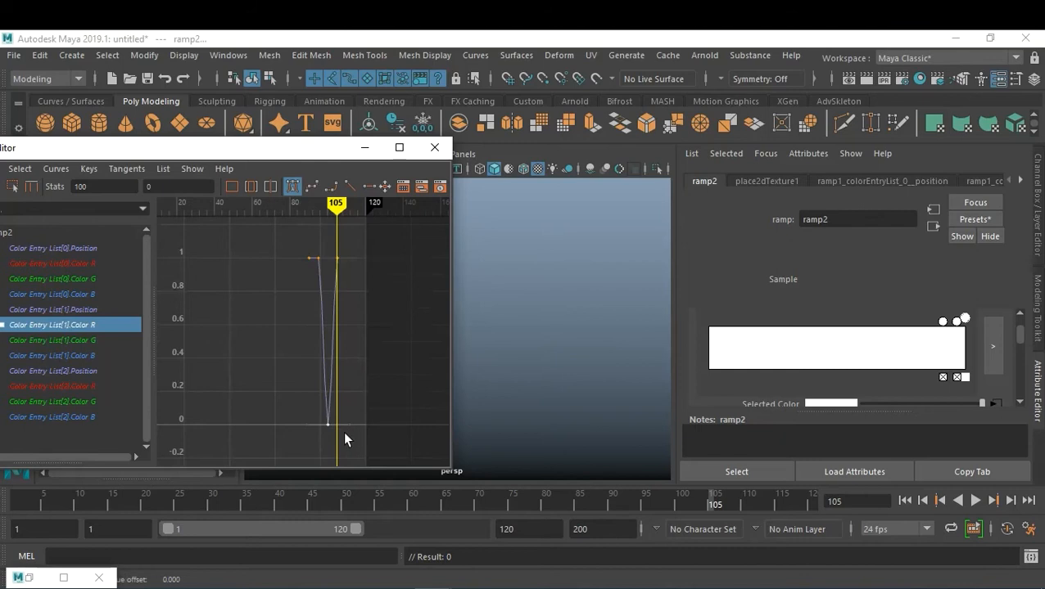
key("Delete")
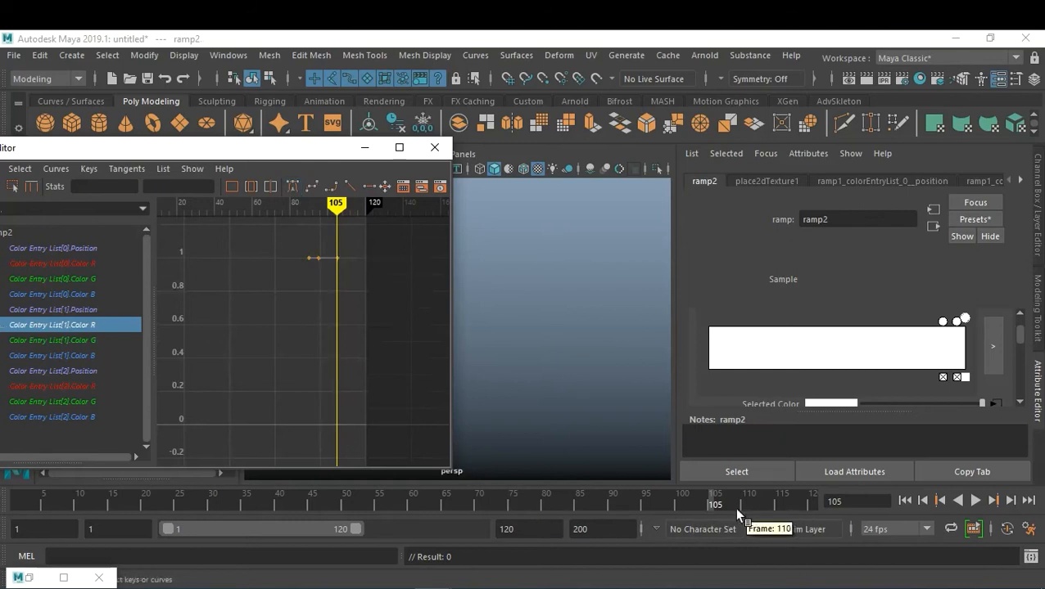
mouse_move(711, 501)
left_mouse_down()
mouse_move(659, 501)
mouse_move(706, 501)
left_mouse_up()
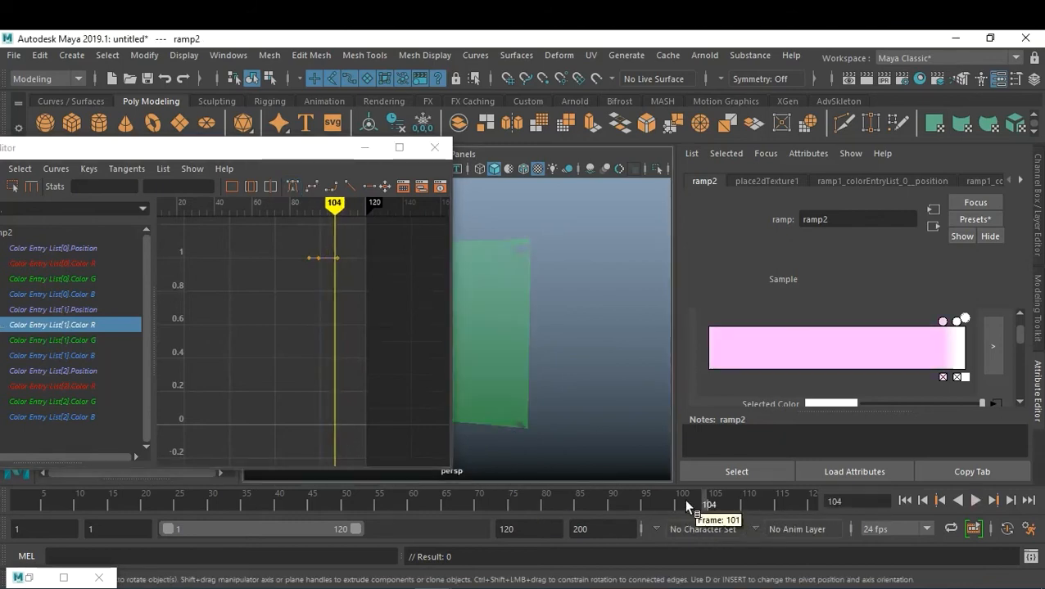
Delete the zero-value key at frame 100 from the Color Entry List[1].Color B curve
left_click(77, 339)
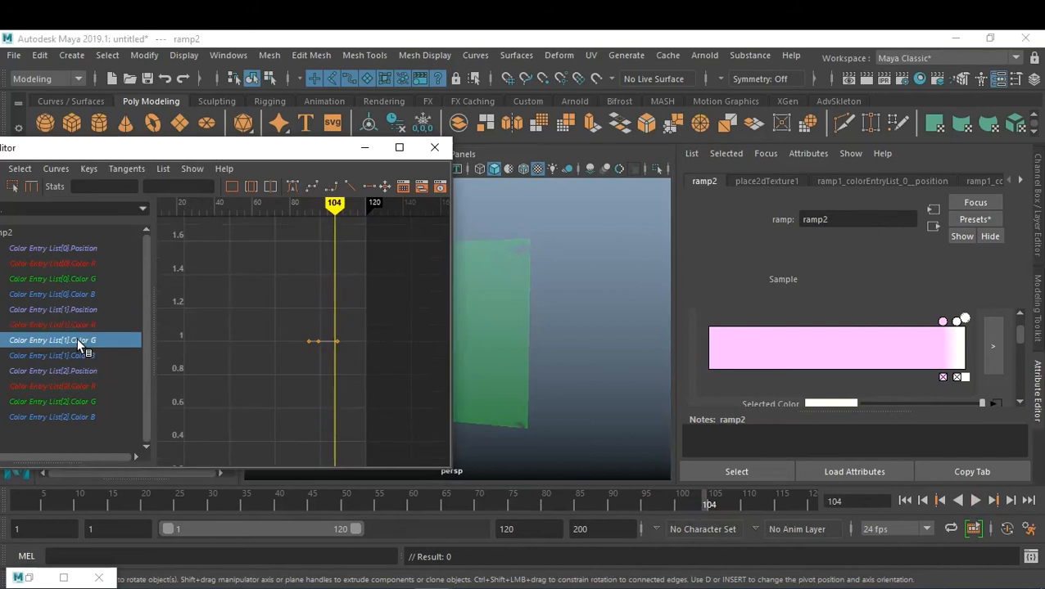
left_click(75, 355)
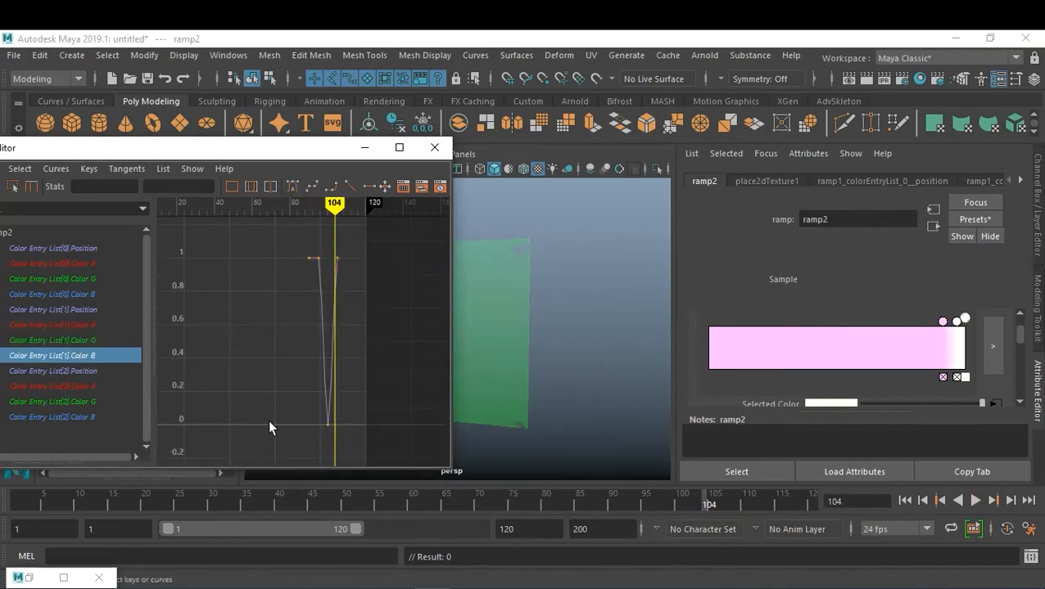
left_click(328, 422)
key("Delete")
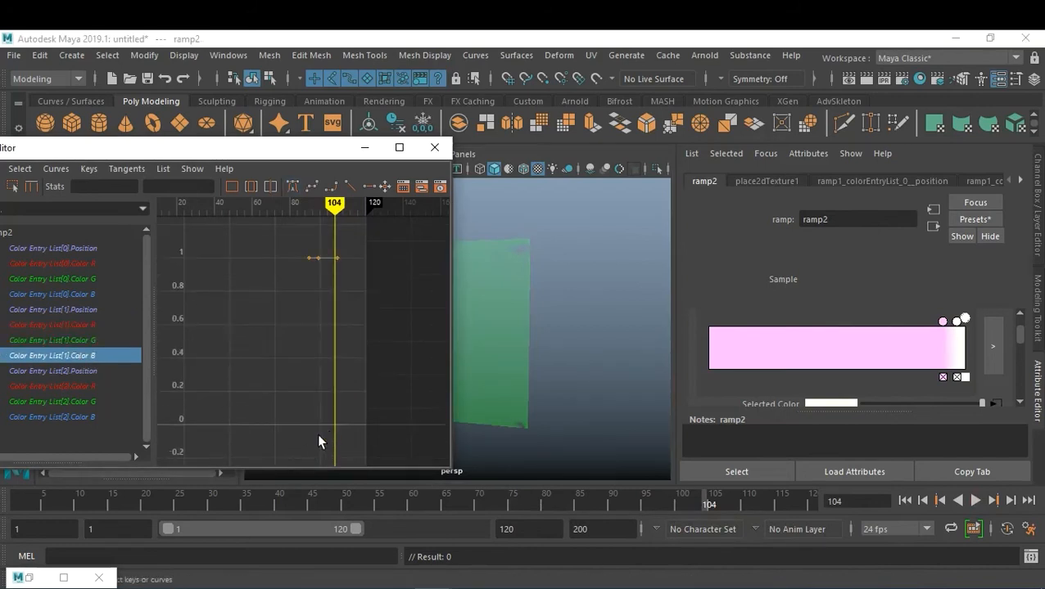
Delete the zero-value key at frame 103 from the Color Entry List[2].Color G curve
left_click(77, 371)
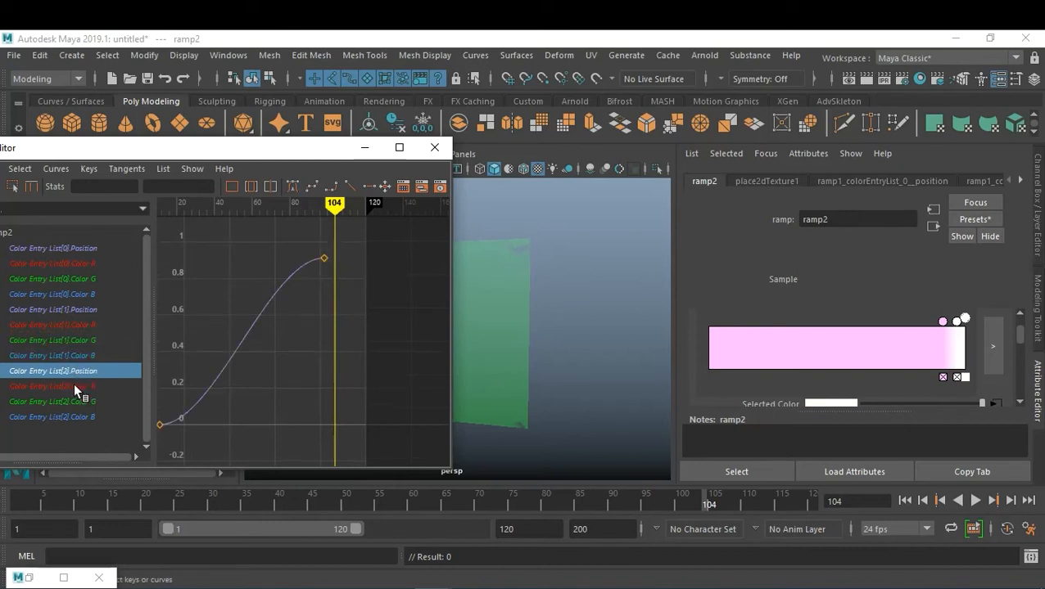
left_click(73, 385)
left_click(73, 401)
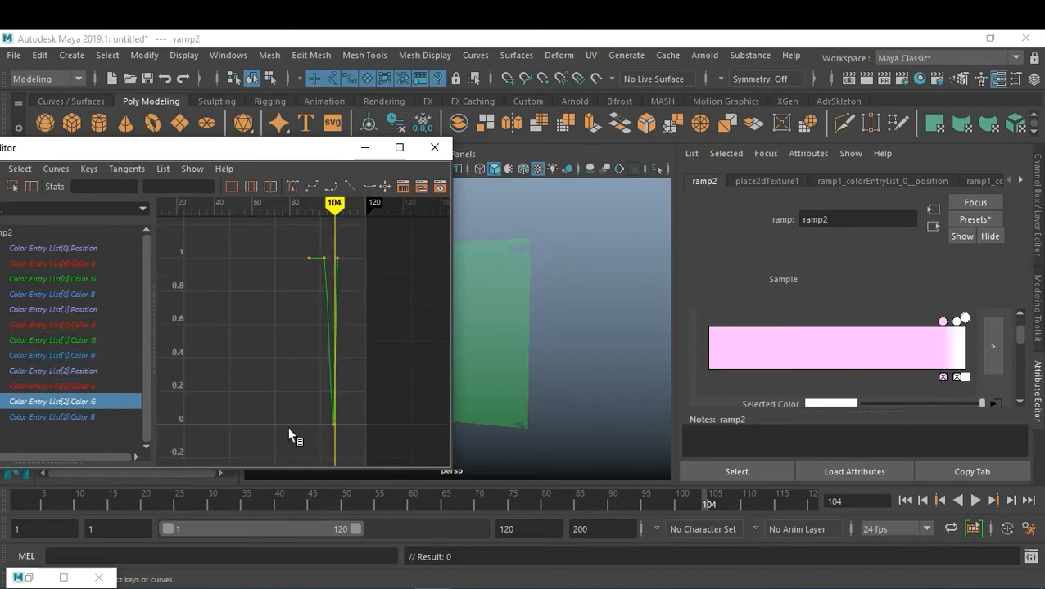
left_click(333, 423)
key("Delete")
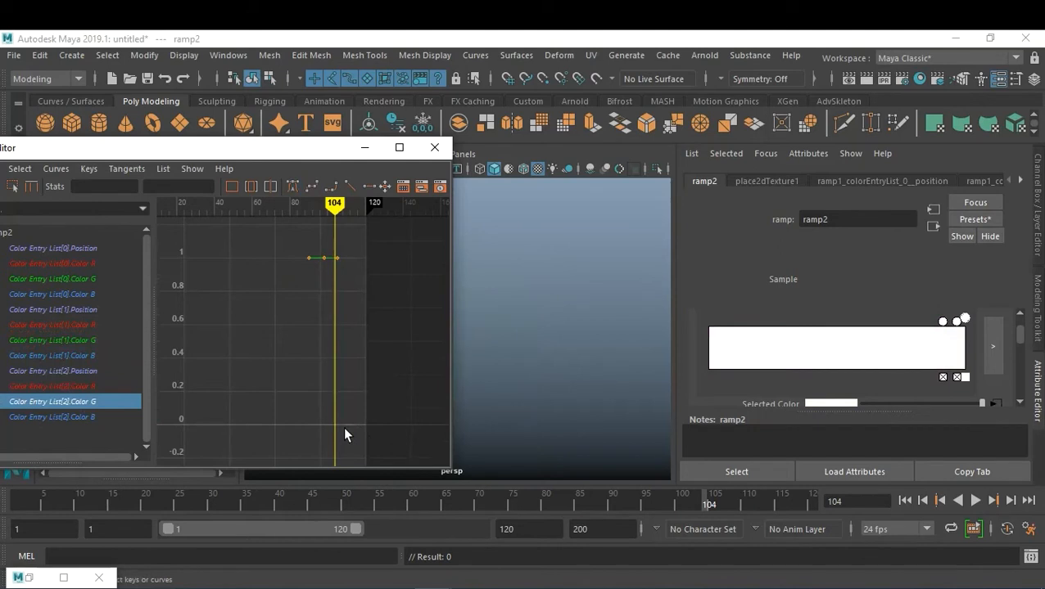
Check the Color Entry List[2].Color B curve, scrub to frame 105, and minimize the Graph Editor
left_click(94, 417)
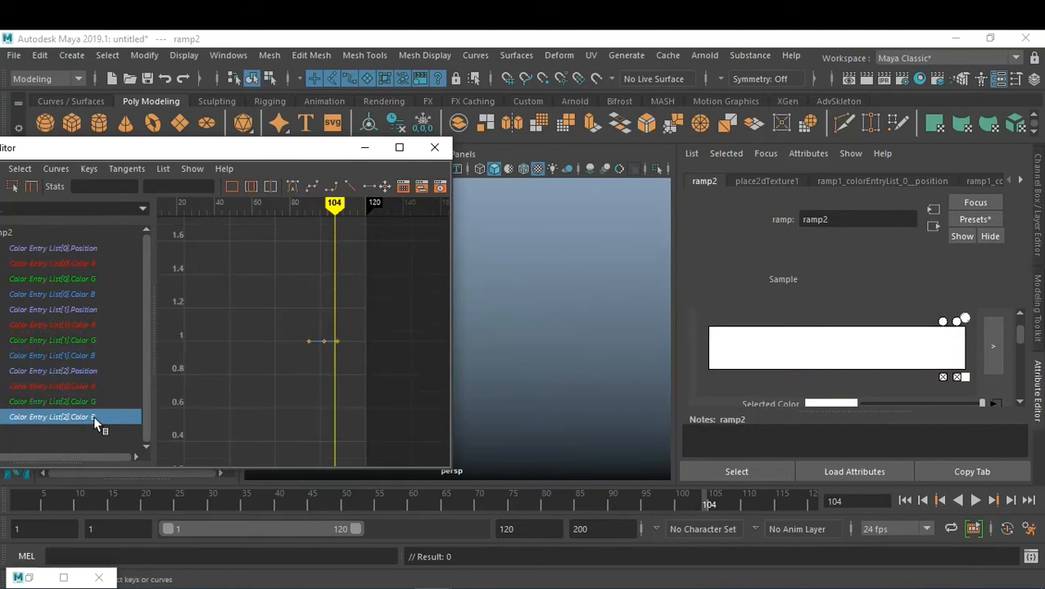
mouse_move(695, 497)
left_mouse_down()
mouse_move(596, 508)
mouse_move(166, 499)
mouse_move(668, 497)
mouse_move(69, 499)
mouse_move(174, 509)
mouse_move(713, 501)
left_mouse_up()
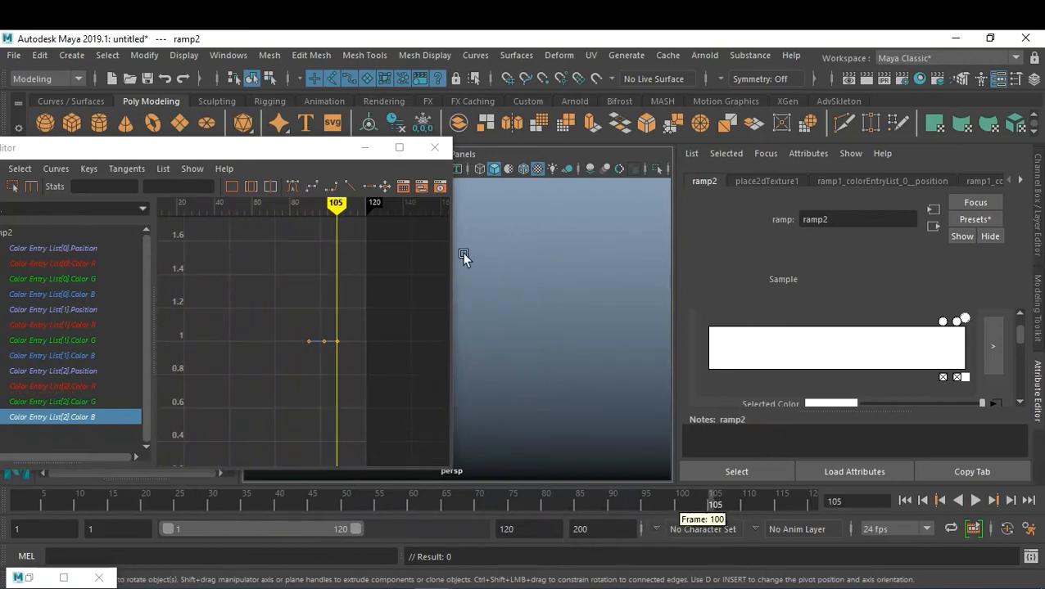
left_click(365, 148)
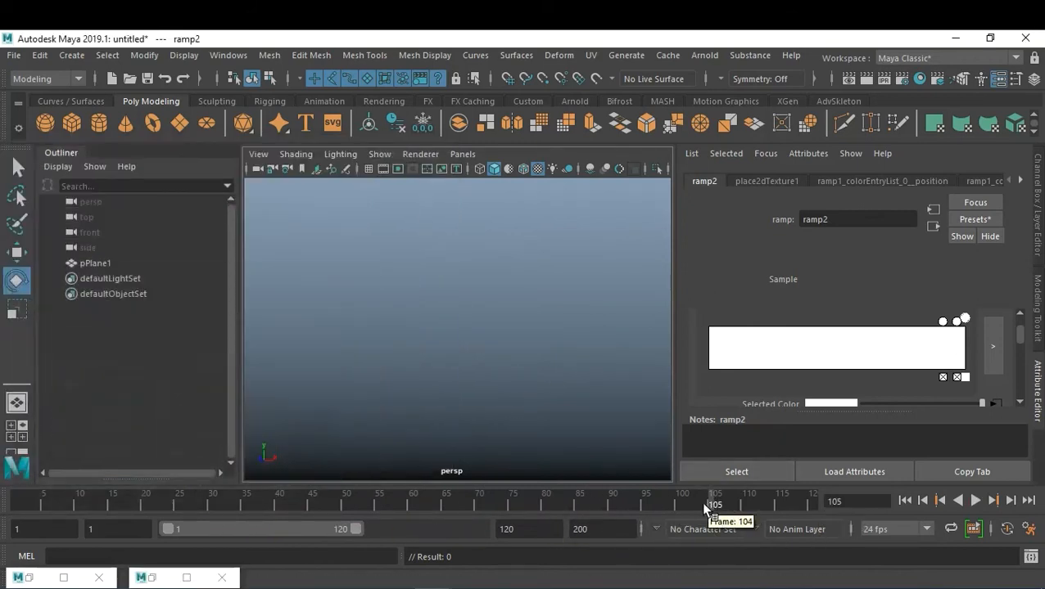
Play back and scrub the ramp2 transparency animation, stopping at frame 44
key("alt+v")
mouse_move(618, 512)
left_mouse_down()
mouse_move(112, 514)
mouse_move(299, 505)
left_mouse_up()
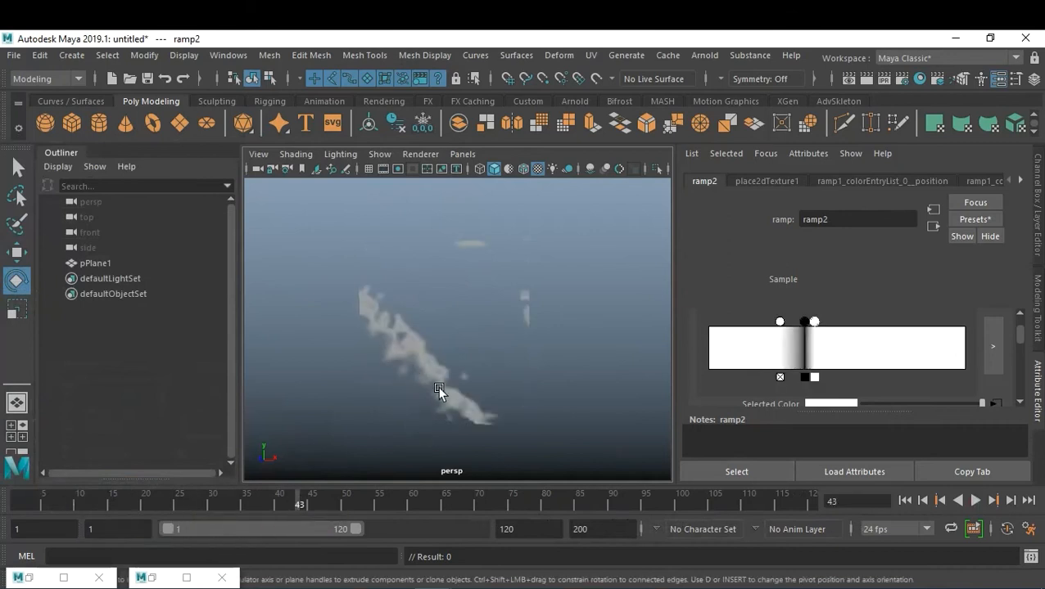
key("alt+v")
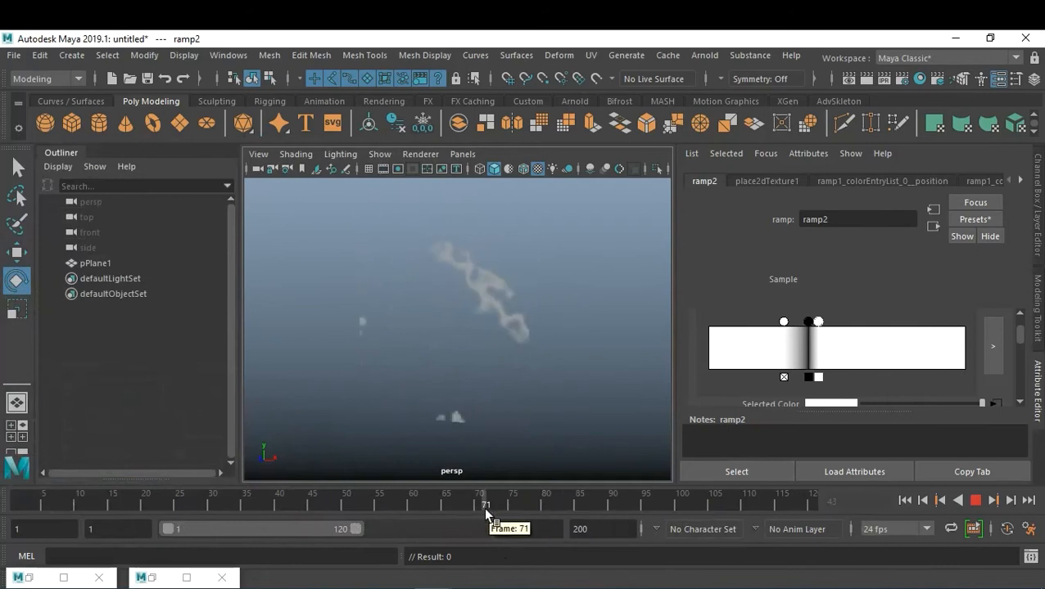
left_click_drag(280, 500, 304, 495)
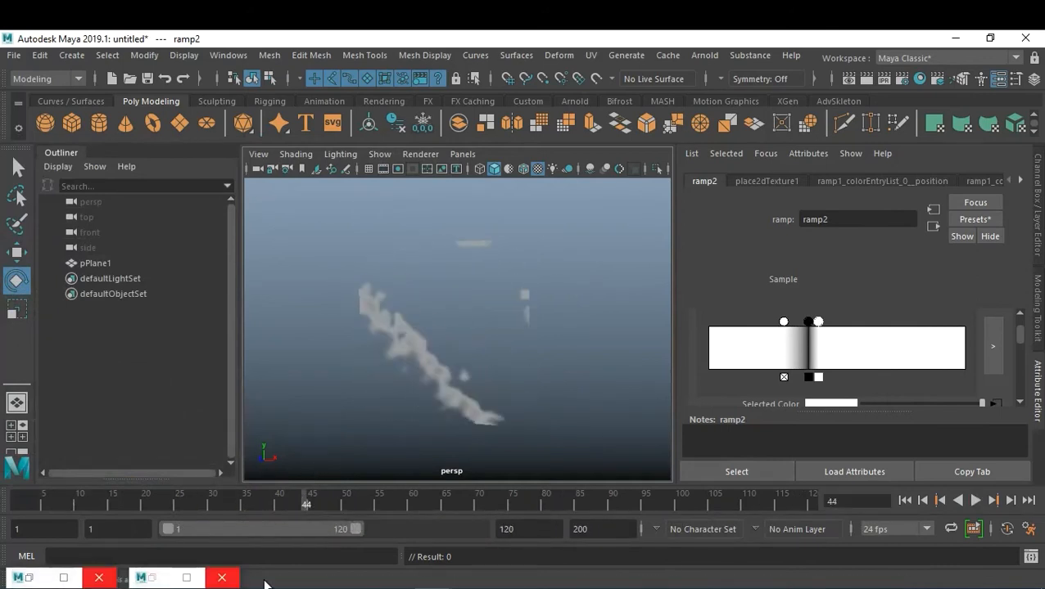
Connect the ramp1 texture to the Transparency of pPlane1's lambert2 material and scrub the timeline through to frame 118
left_click(30, 578)
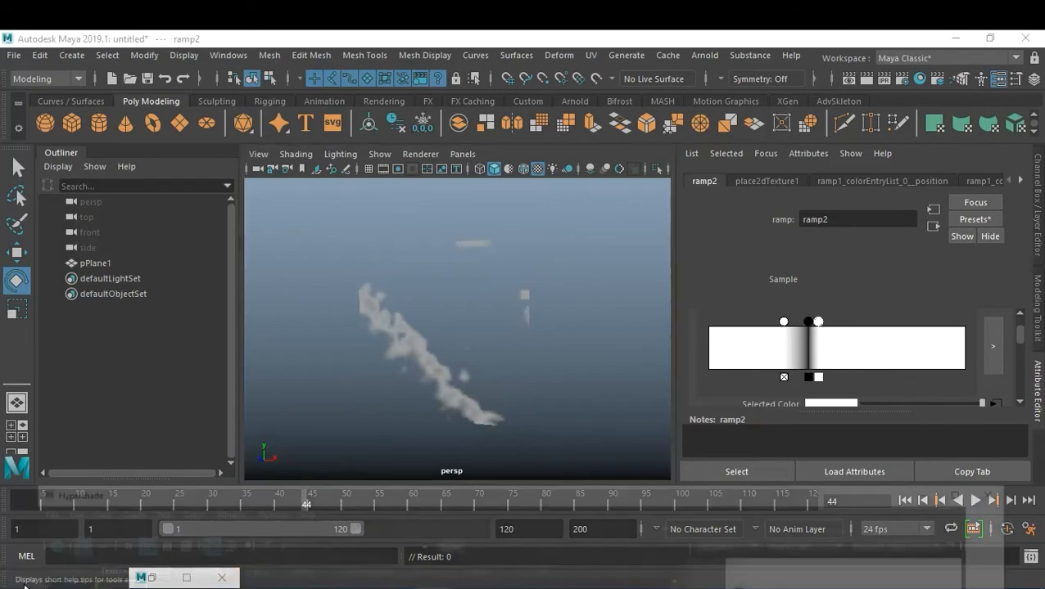
left_click_drag(427, 478, 465, 442)
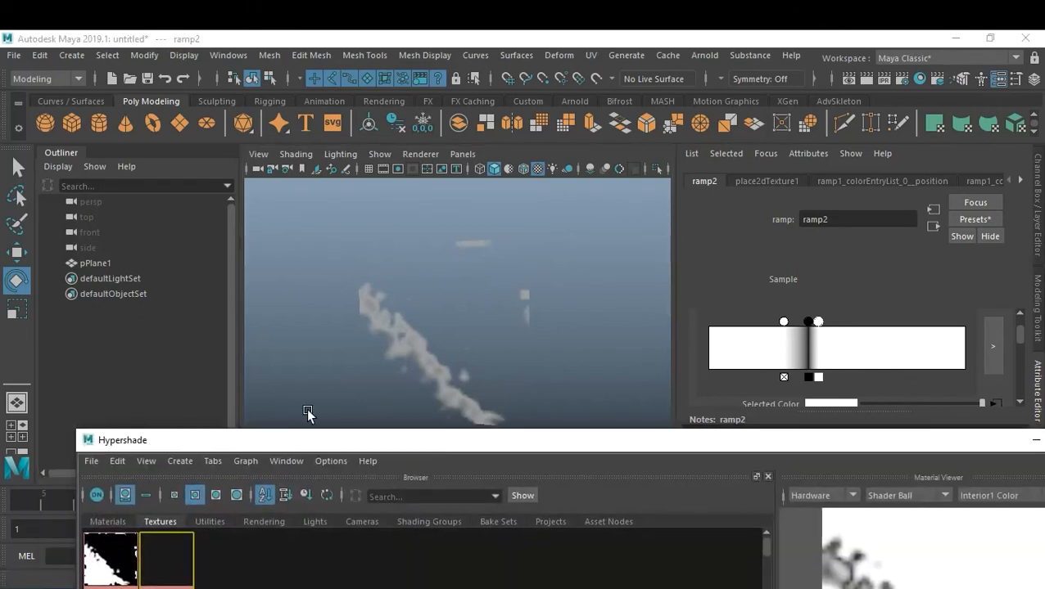
left_click(93, 262)
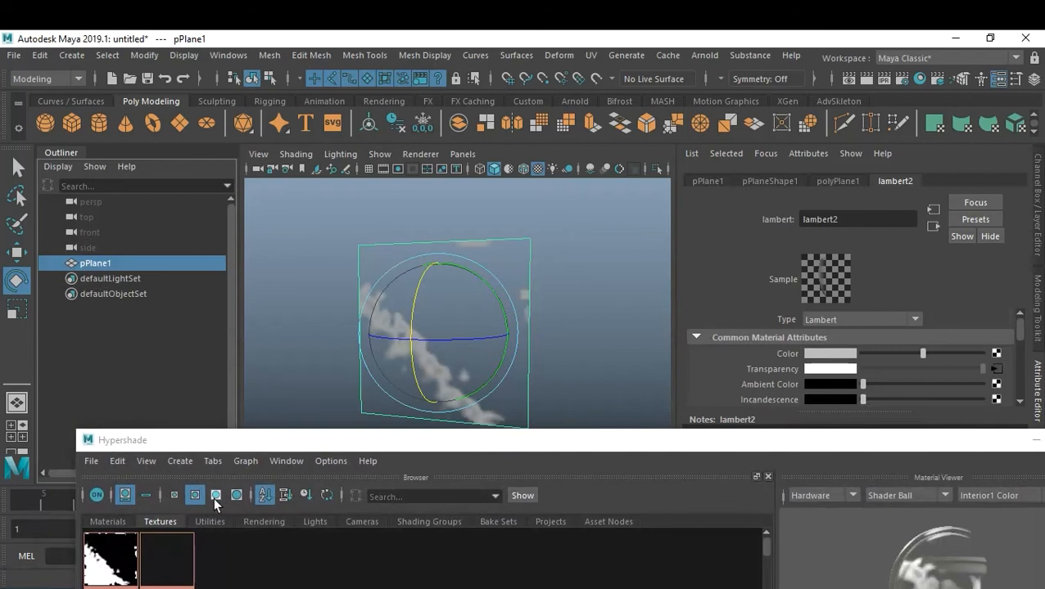
middle_click_drag(109, 573, 757, 372)
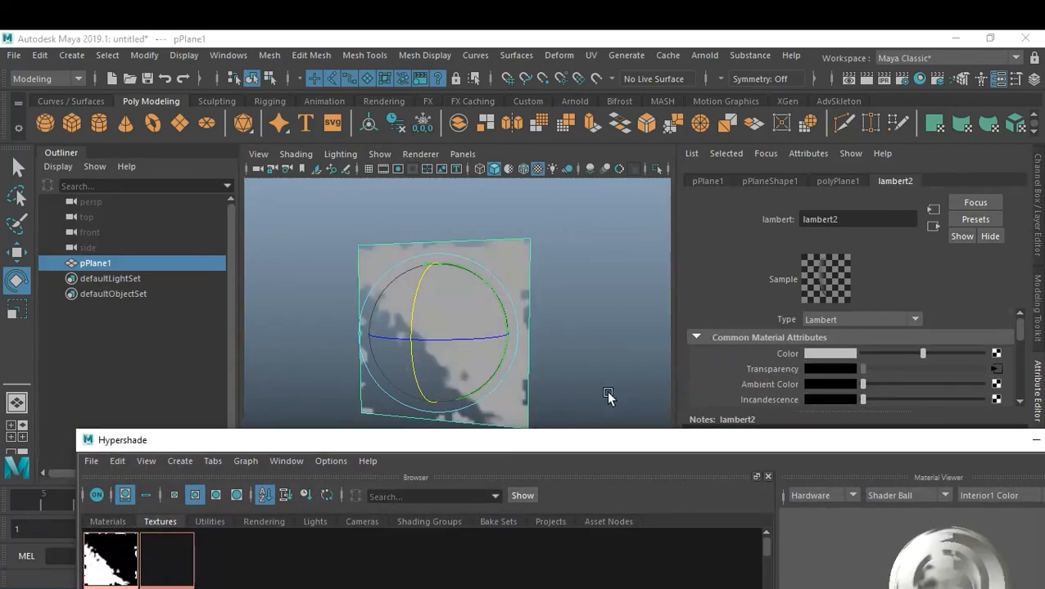
left_click(1035, 439)
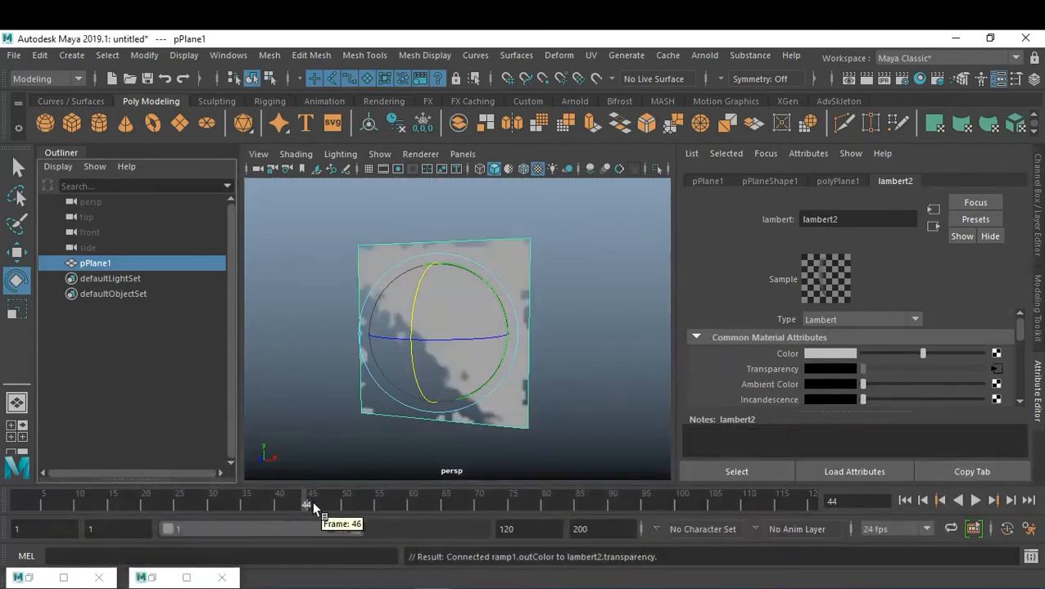
left_click_drag(129, 484, 799, 529)
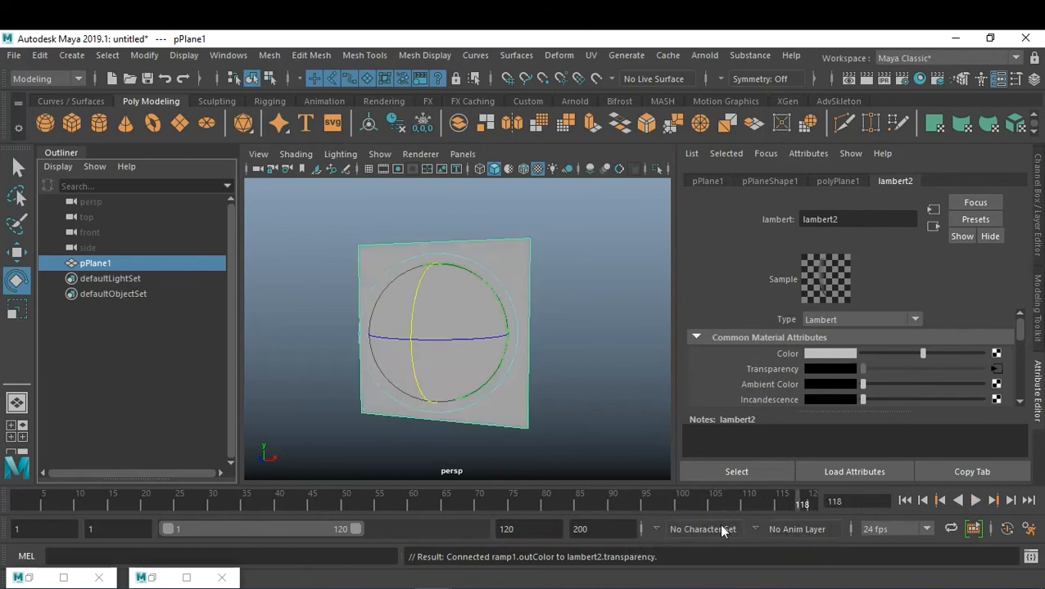
Select the ramp1 texture in the Hypershade and bring up its animation curves in the Graph Editor
left_click(63, 579)
left_click(39, 166)
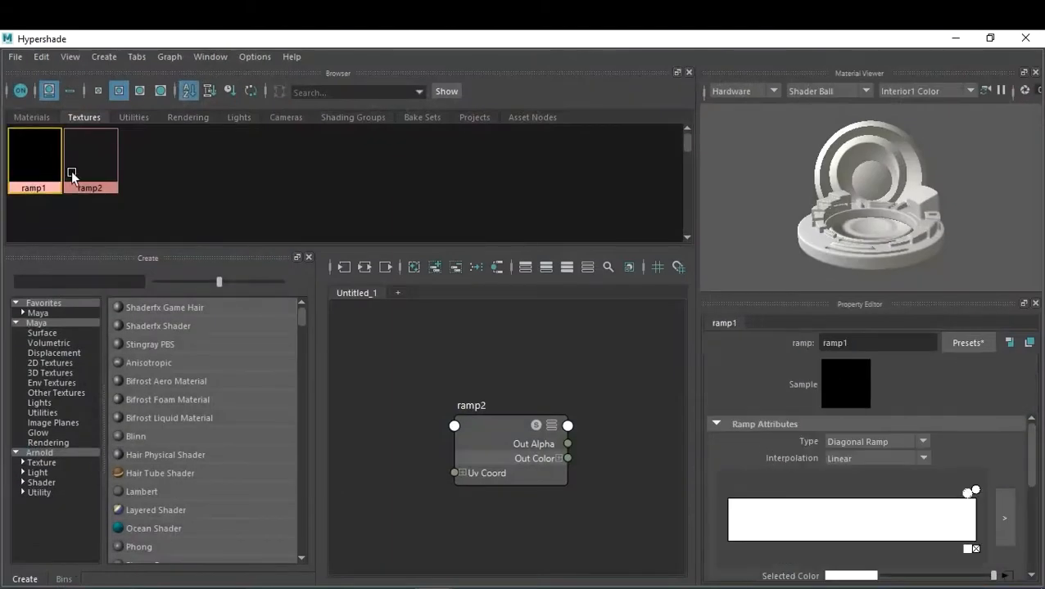
left_click(955, 38)
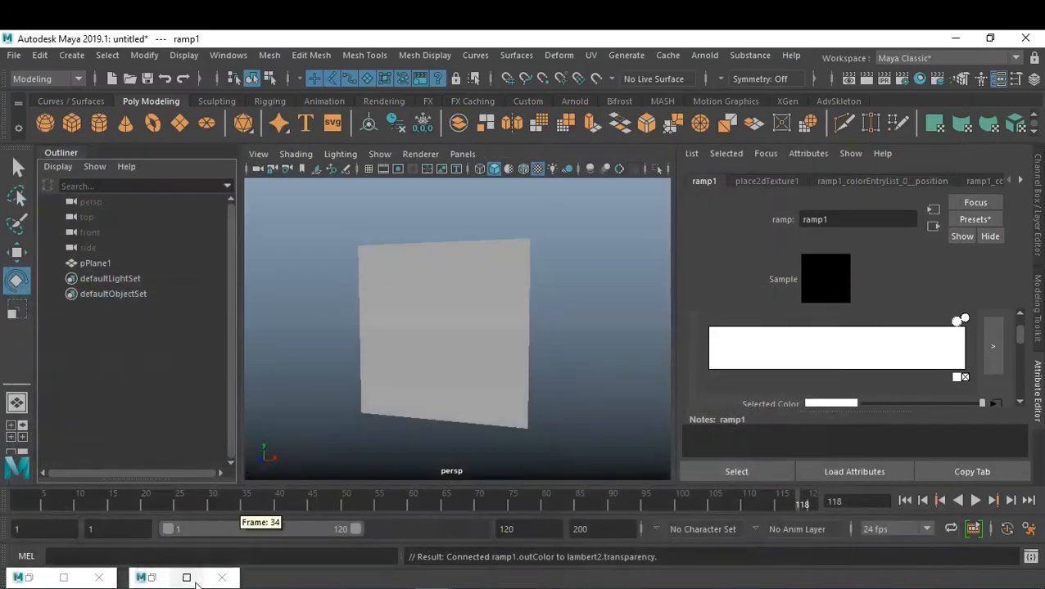
left_click(152, 578)
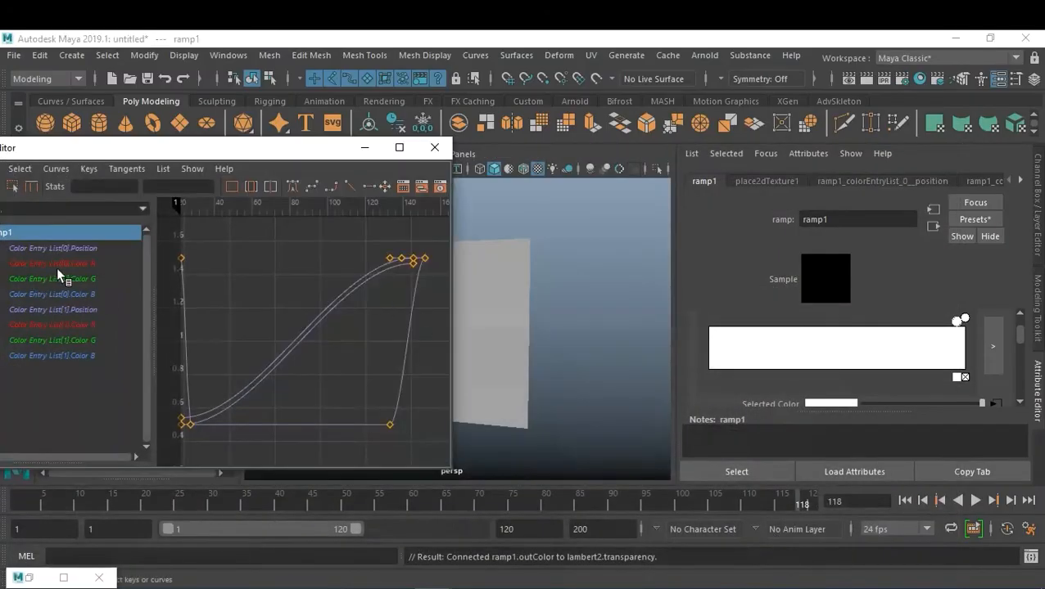
left_click_drag(141, 152, 221, 161)
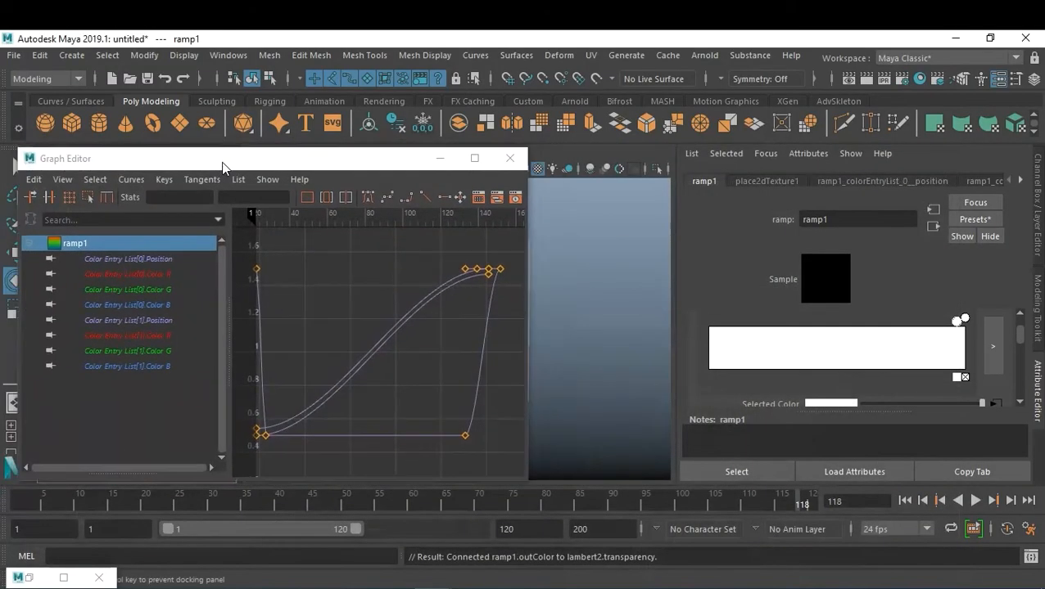
Examine ramp1's position and R, G and B colour curves for Color Entry List[0] and Color Entry List[1]
left_click(143, 273)
left_click(143, 290)
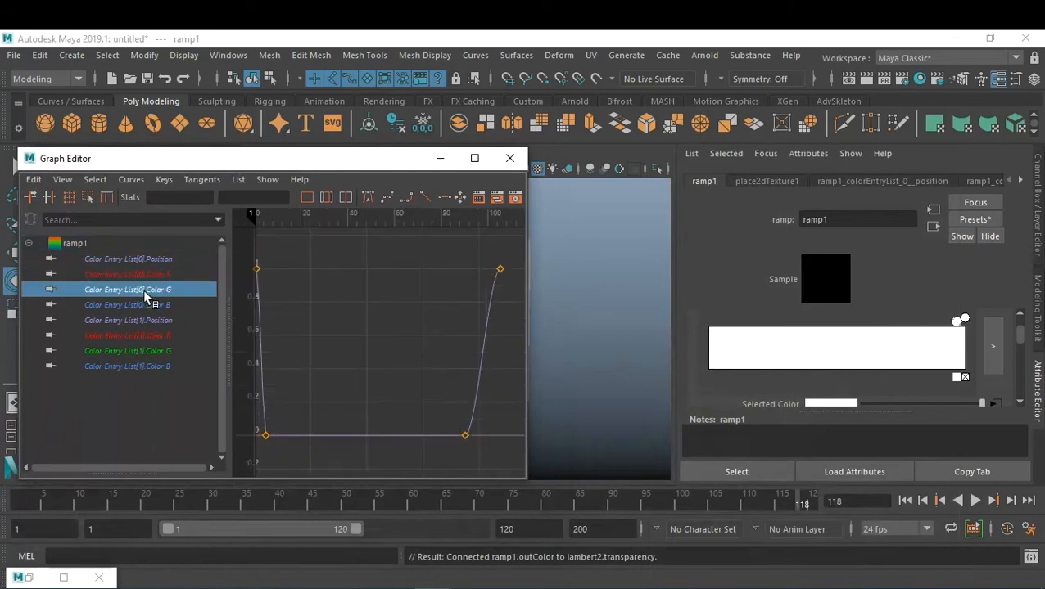
left_click(142, 303)
left_click(143, 275)
left_click(142, 259)
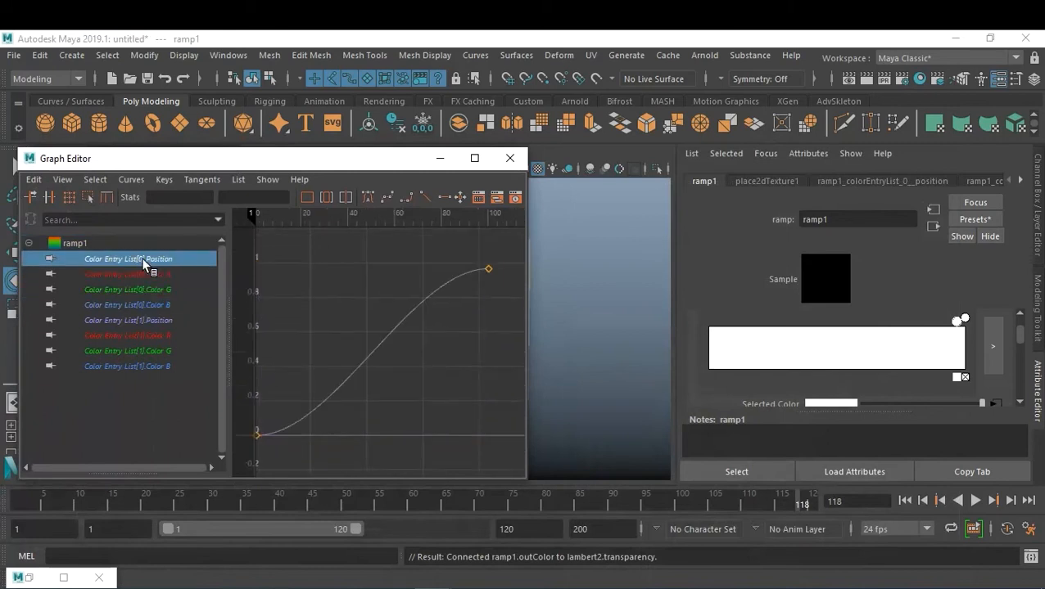
left_click(144, 274)
left_click(146, 290)
left_click(147, 304)
left_click(147, 320)
left_click(150, 335)
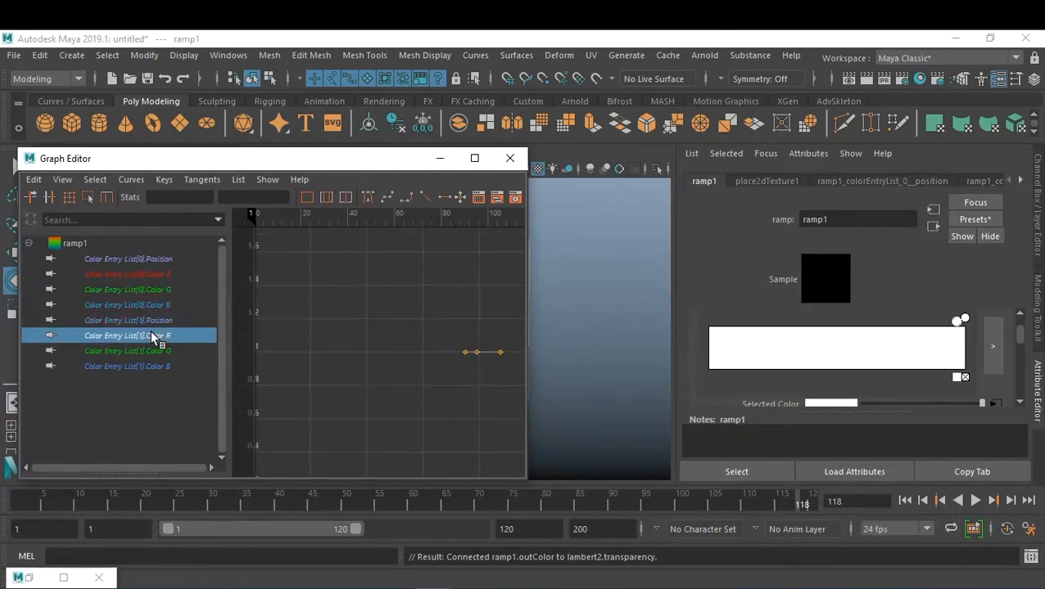
left_click(151, 351)
left_click(151, 365)
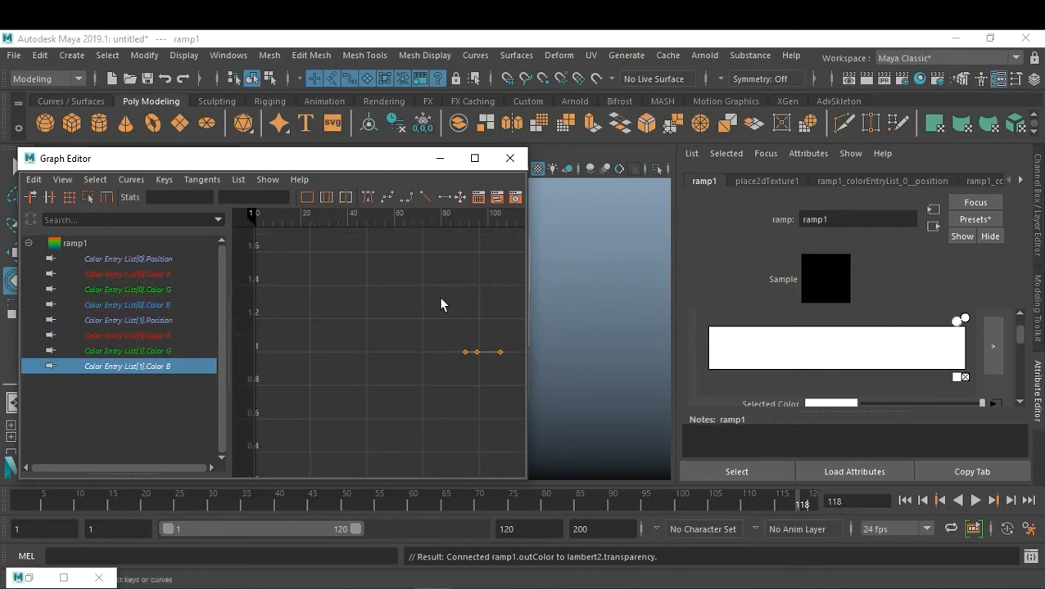
Minimize the Hypershade and Graph Editor, and scrub the timeline to frame 90 to check ramp1's effect on the plane
left_click(28, 579)
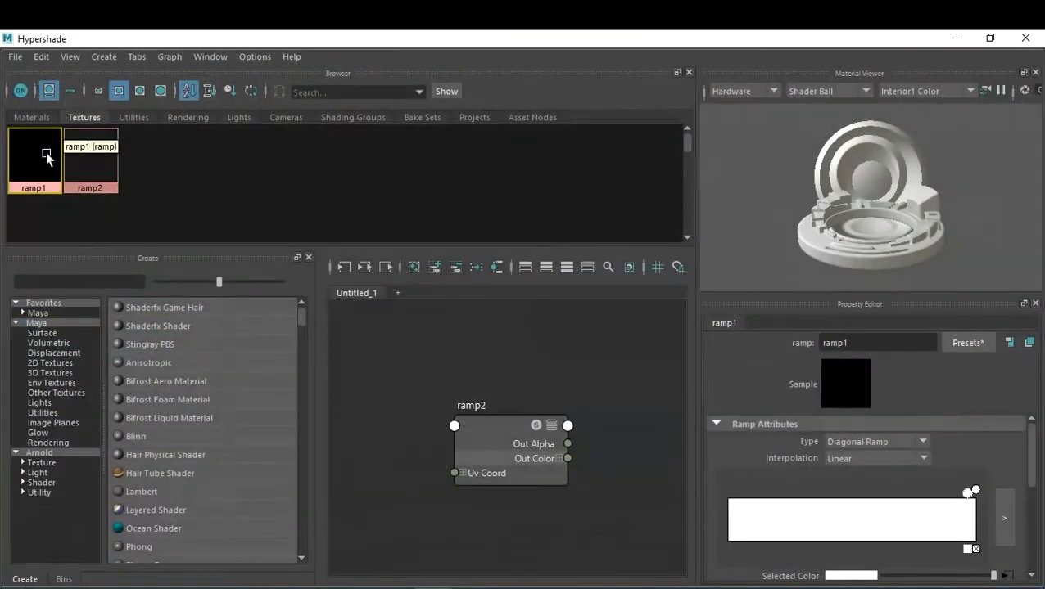
left_click(955, 39)
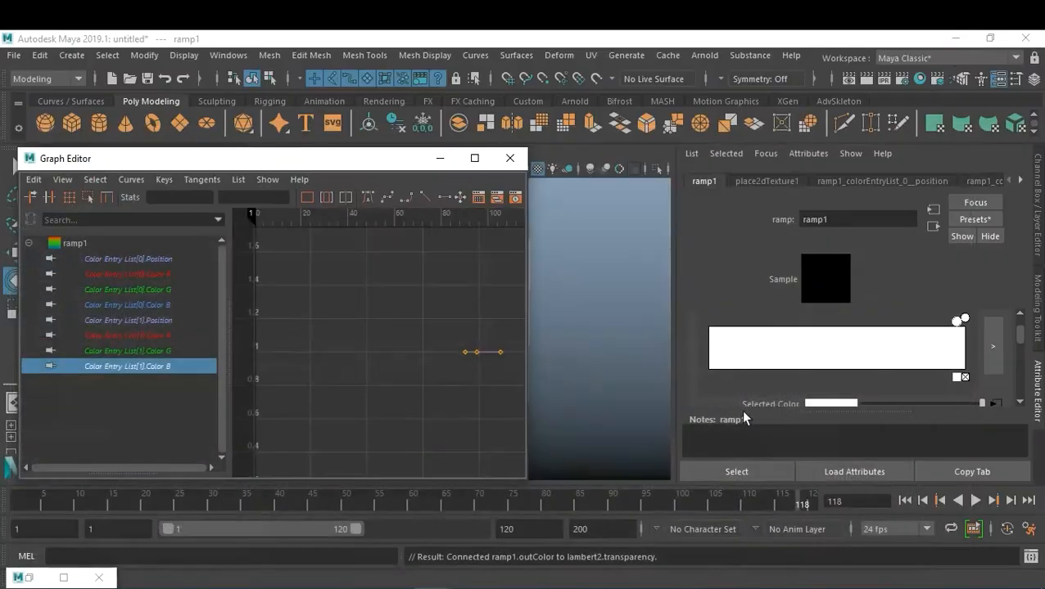
left_click(439, 158)
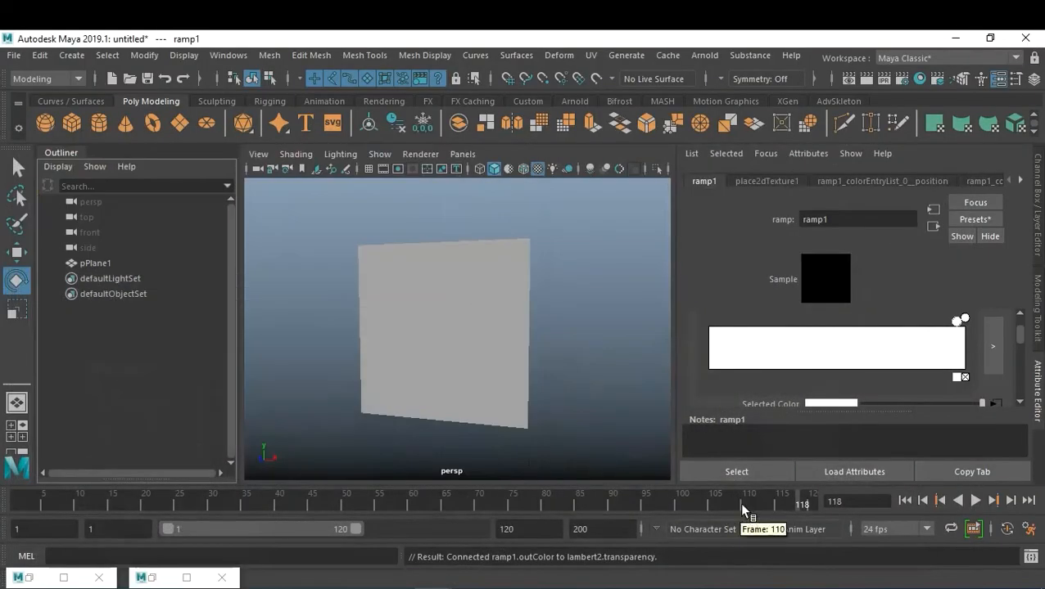
left_click_drag(733, 503, 608, 540)
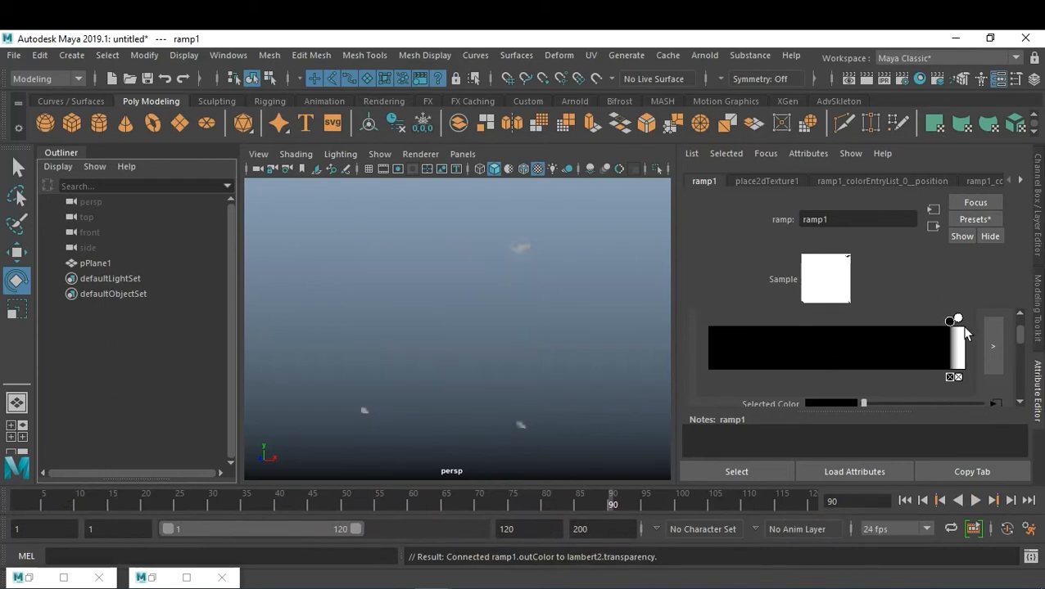
Bring up the minimized Graph Editor and restore it to a smaller floating window
right_click(133, 578)
key("Escape")
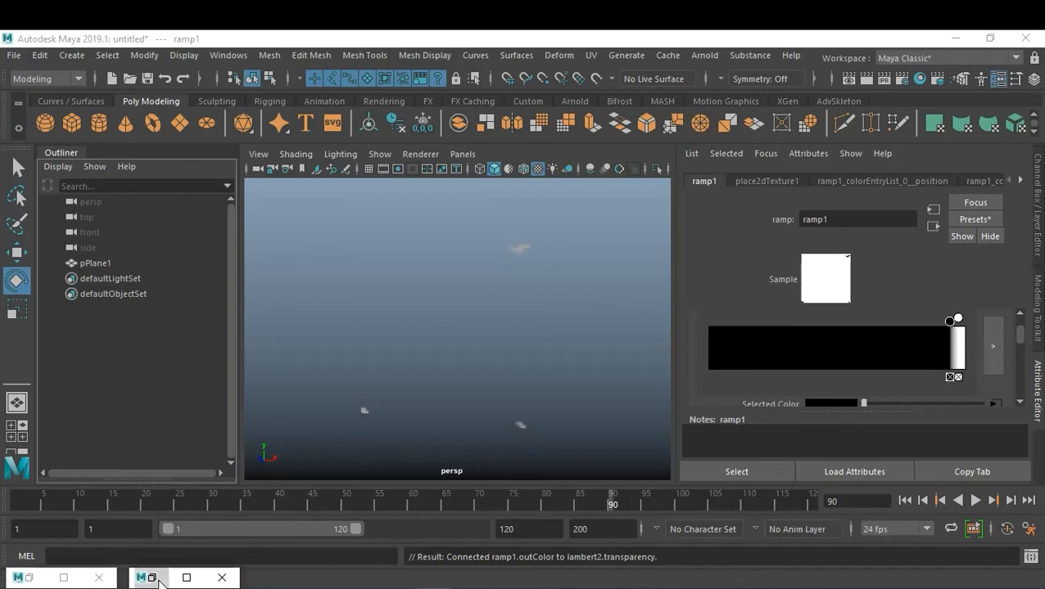
left_click(159, 579)
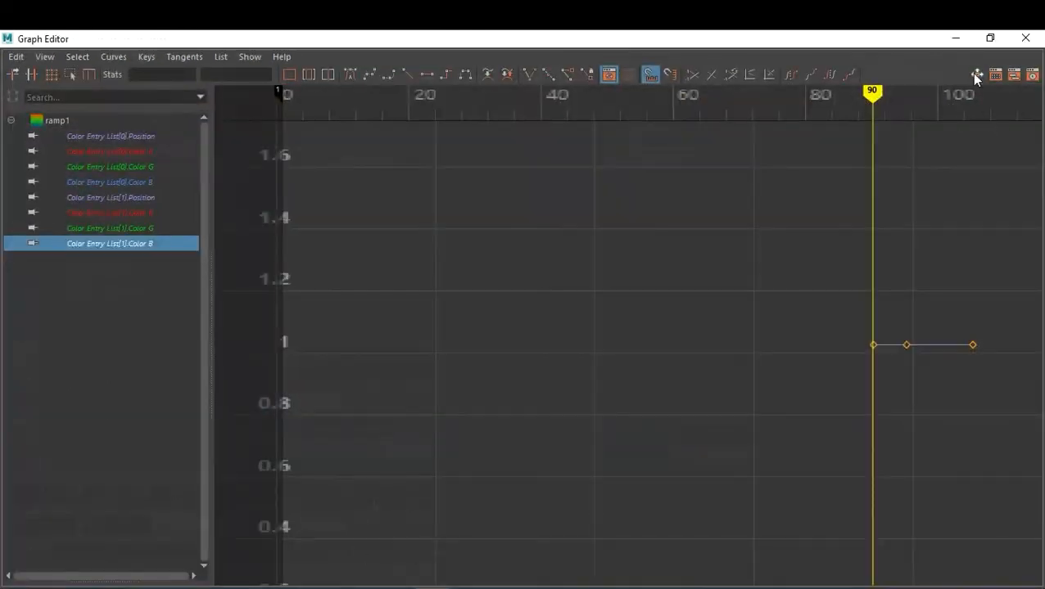
left_click(989, 39)
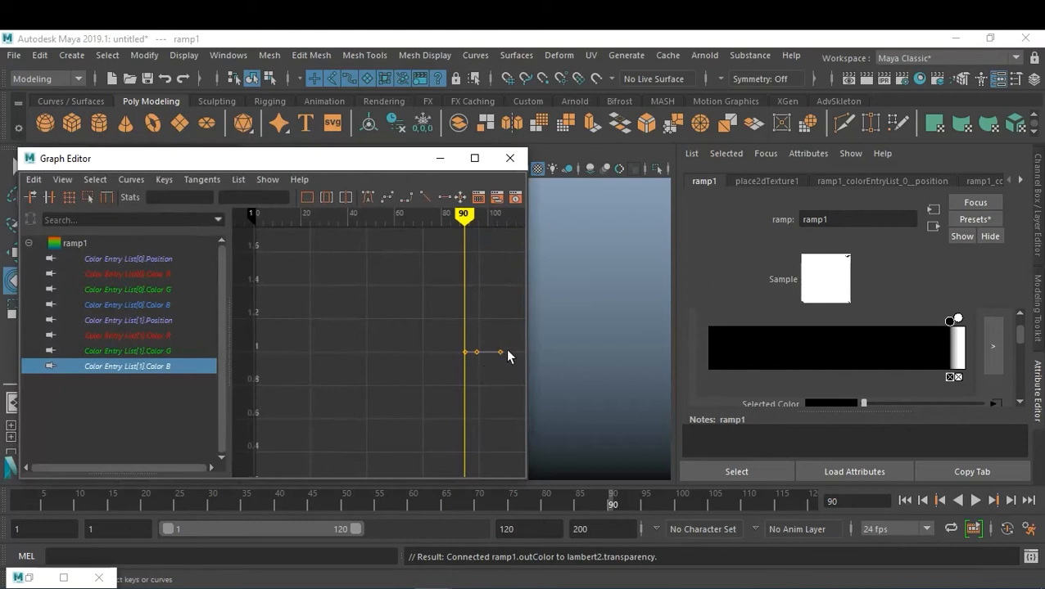
Examine the animation curves of ramp1's Color Entry List[0] and Color Entry List[1] position and color channels
left_click(155, 348)
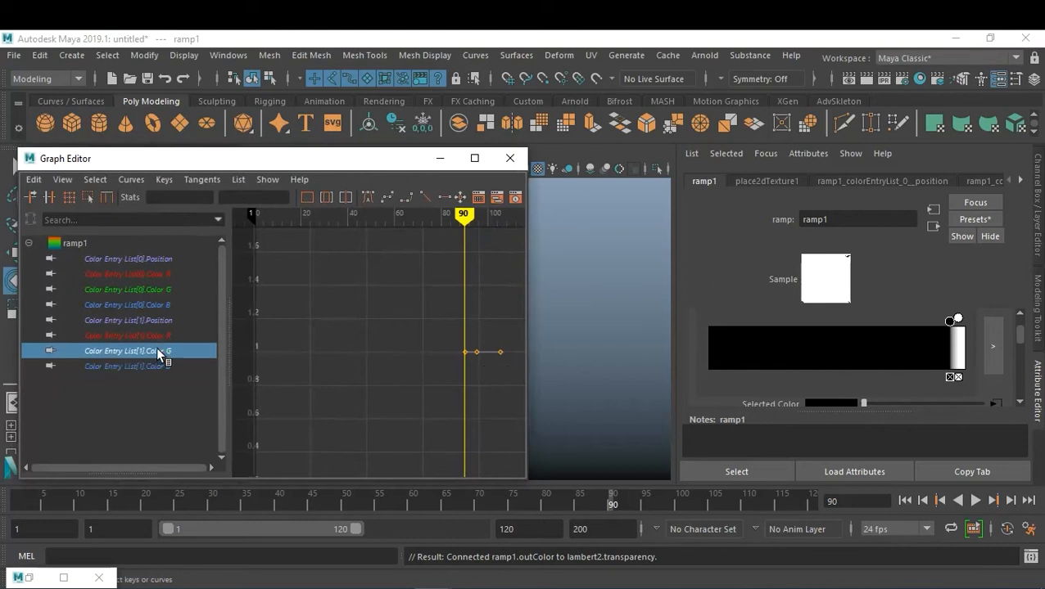
left_click(129, 337)
left_click(133, 320)
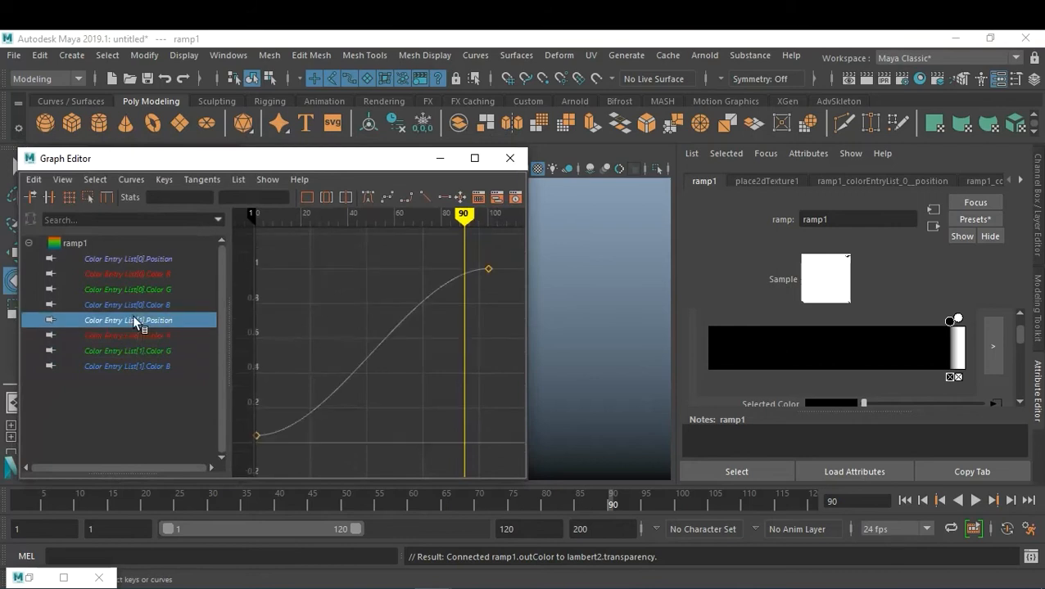
left_click(134, 305)
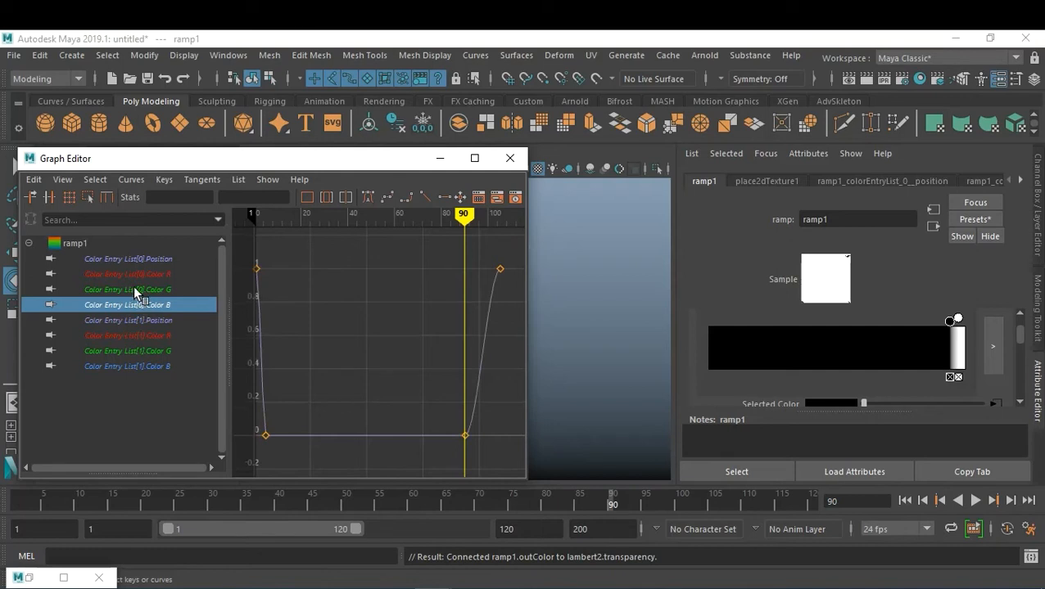
left_click(136, 291)
left_click(133, 274)
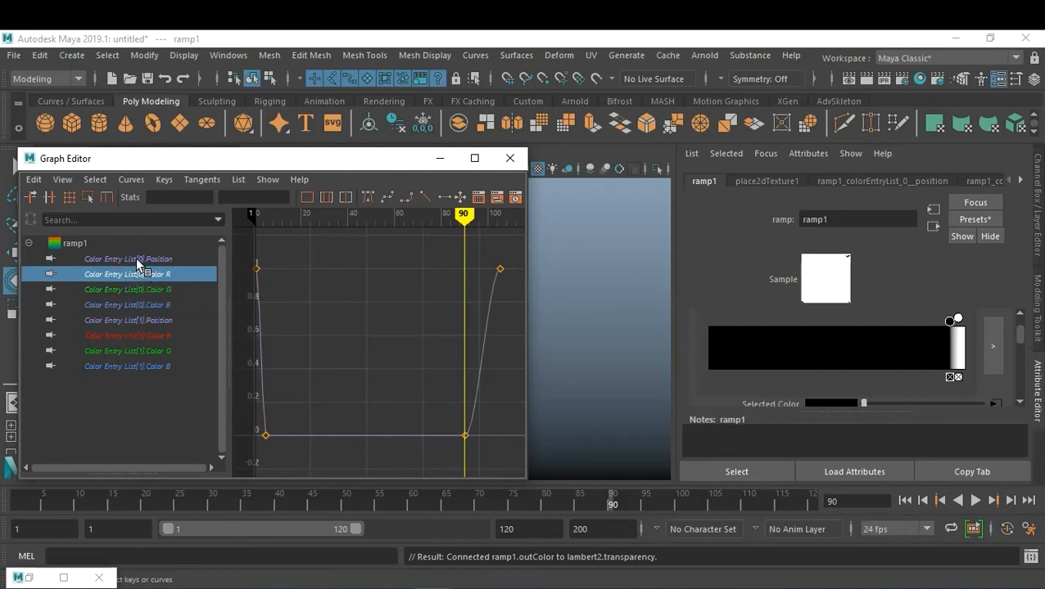
left_click(136, 258)
left_click(145, 274)
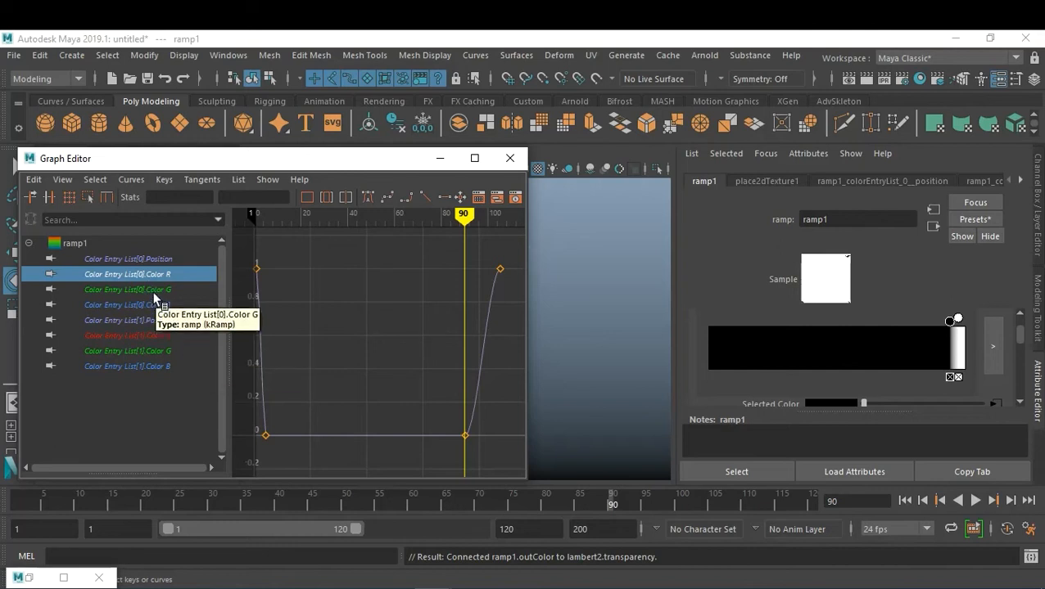
left_click(155, 290)
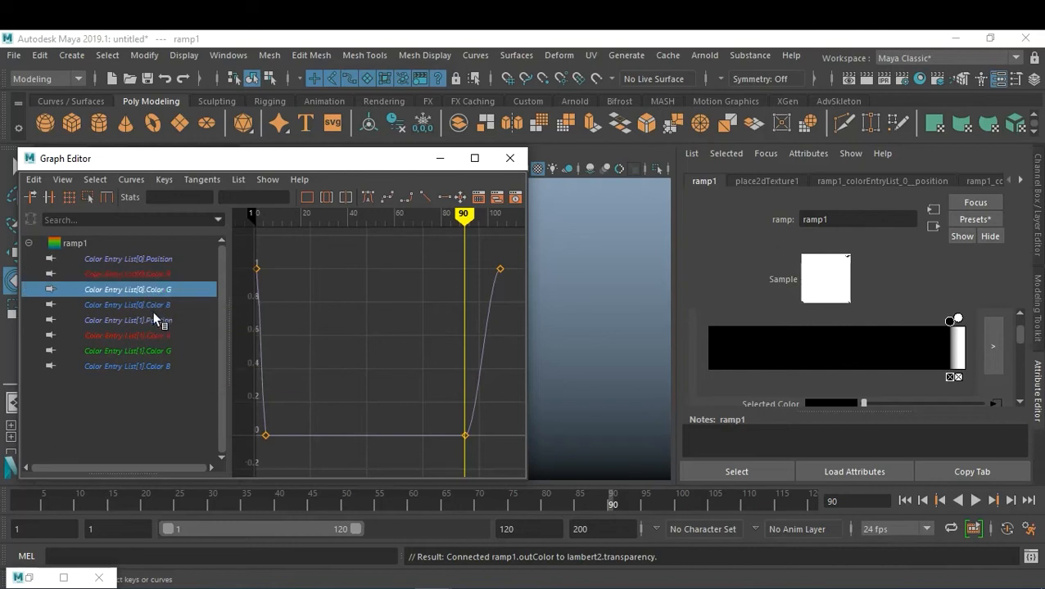
left_click(150, 308)
left_click(149, 317)
left_click(152, 335)
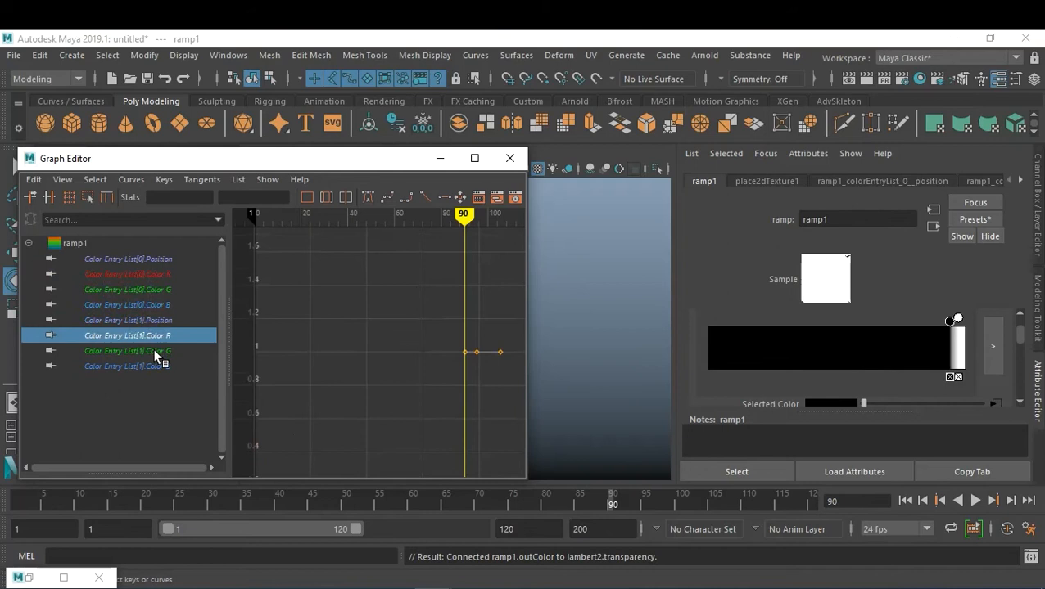
left_click(156, 351)
left_click(153, 366)
left_click(149, 350)
left_click(145, 336)
left_click(146, 355)
left_click(148, 366)
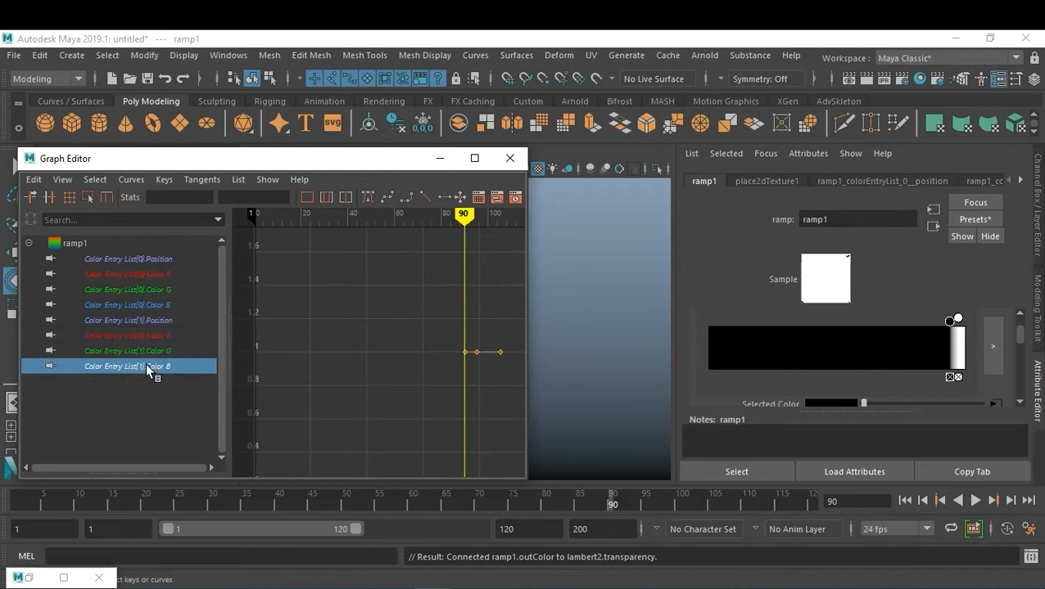
Delete the keys after frame 90 on the Color R, G and B curves of Color Entry List[1]
left_click(144, 337)
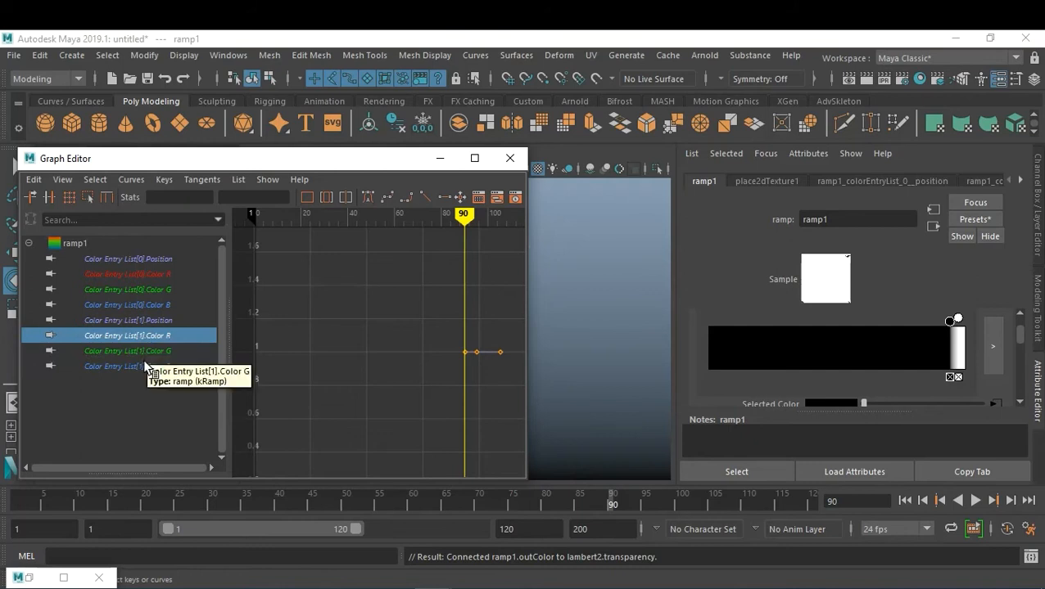
left_click(144, 366, "shift")
left_click_drag(513, 341, 477, 371)
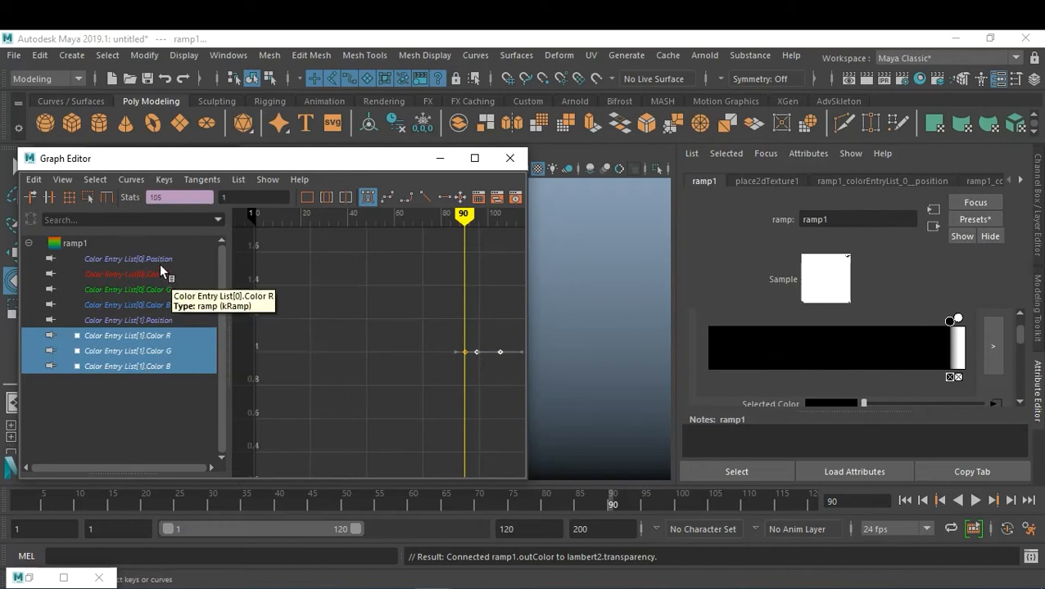
key("Delete")
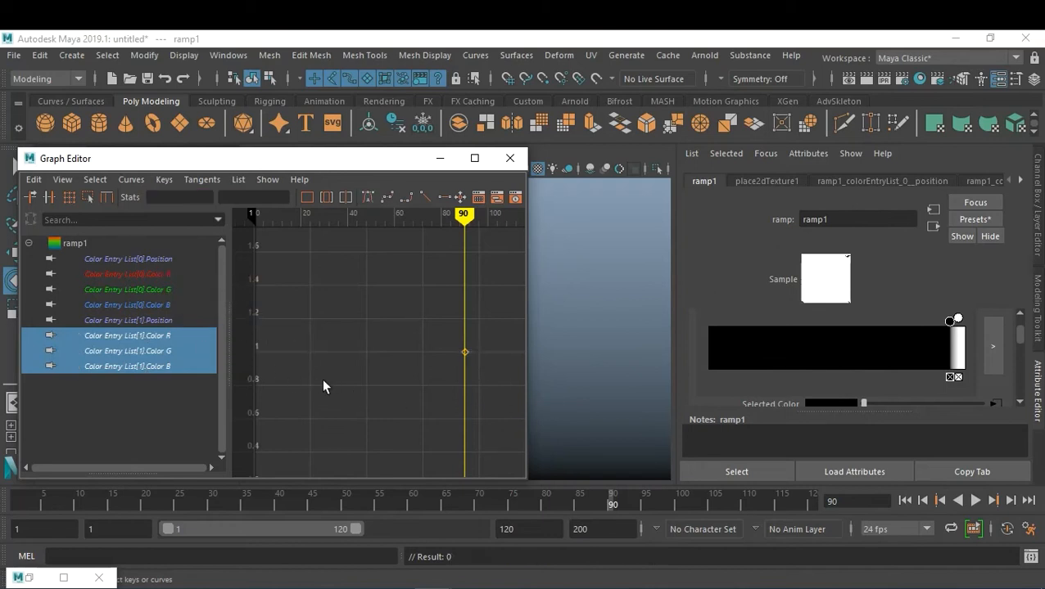
Move to frame 97 and delete the last key of the Color Entry List[0] Color B curve
left_click_drag(618, 515, 657, 508)
left_click_drag(382, 170, 353, 184)
left_click(137, 339)
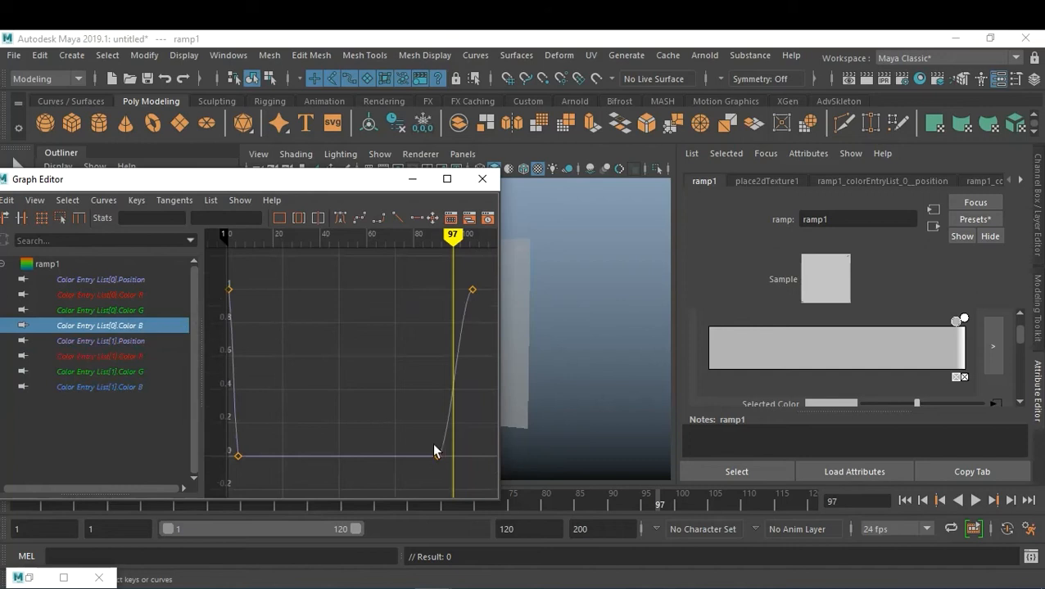
left_click(472, 290)
key("Delete")
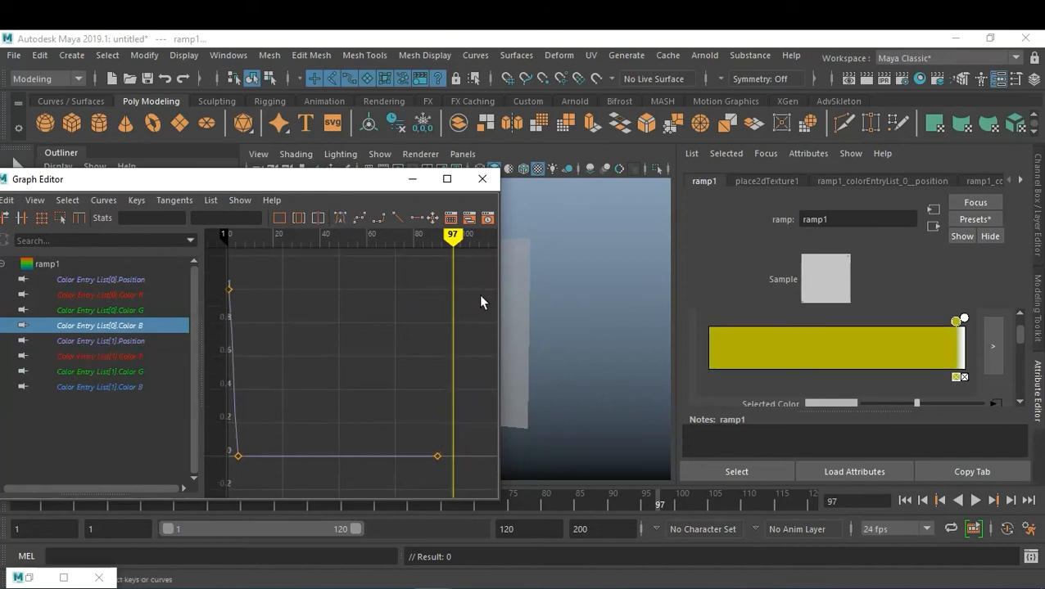
Delete the last key on both the Color G and Color R curves of Color Entry List[0]
left_click(131, 310)
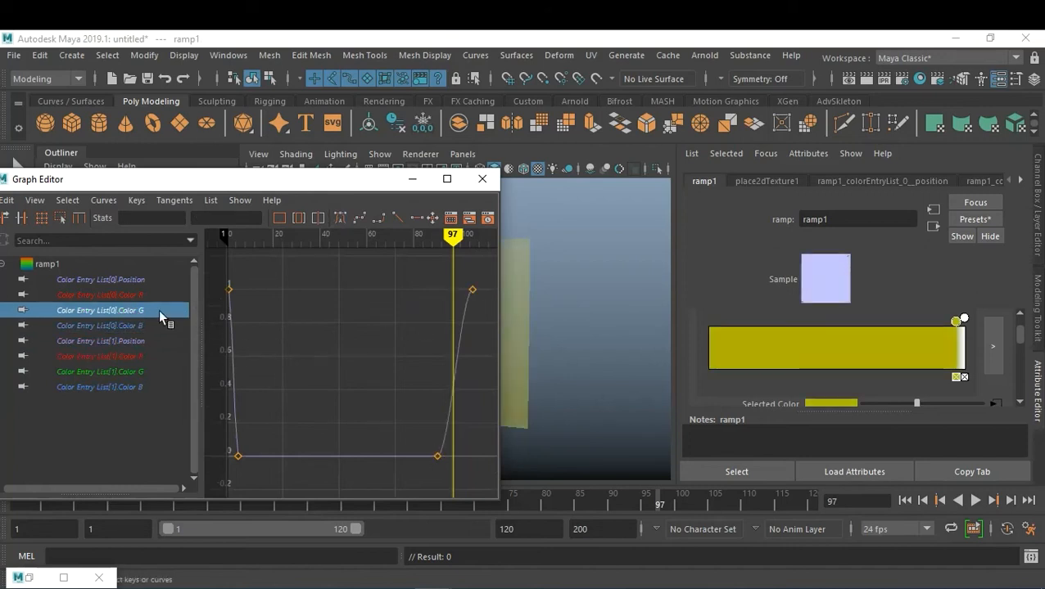
left_click(472, 290)
key("Delete")
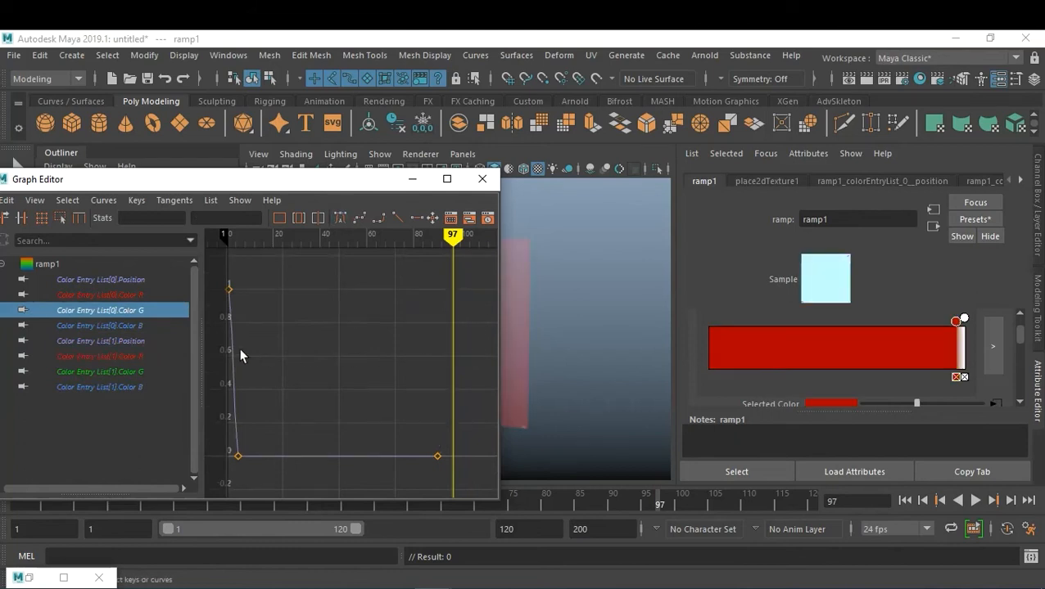
left_click(134, 279)
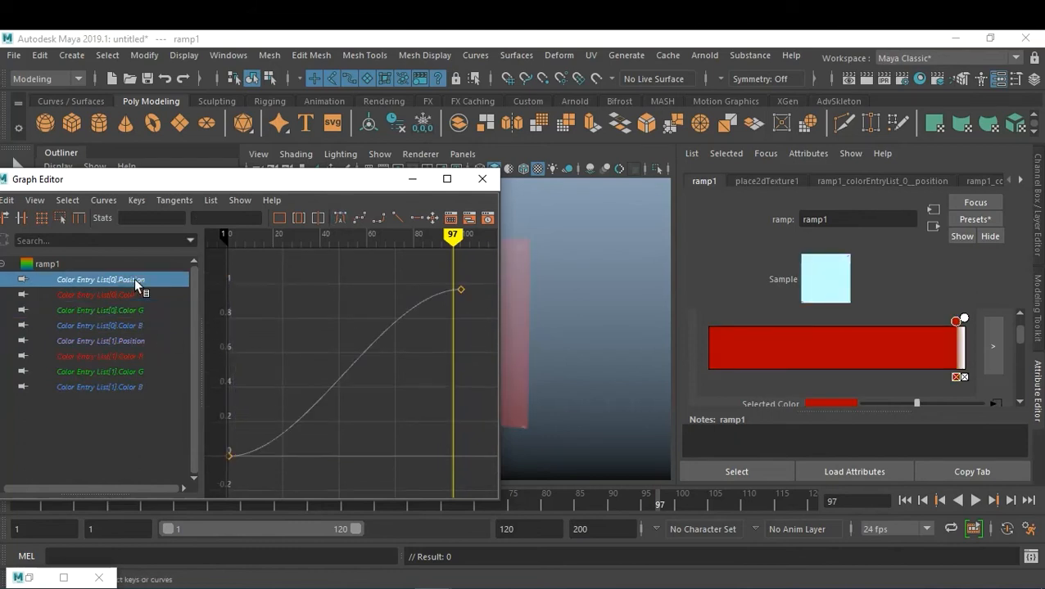
left_click(139, 296)
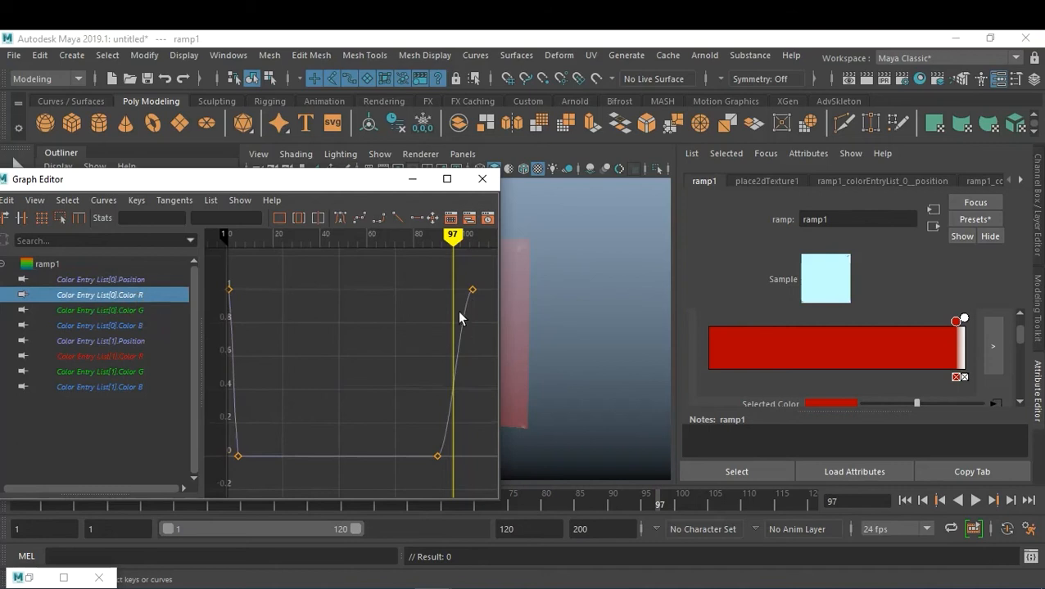
left_click(471, 291)
key("Delete")
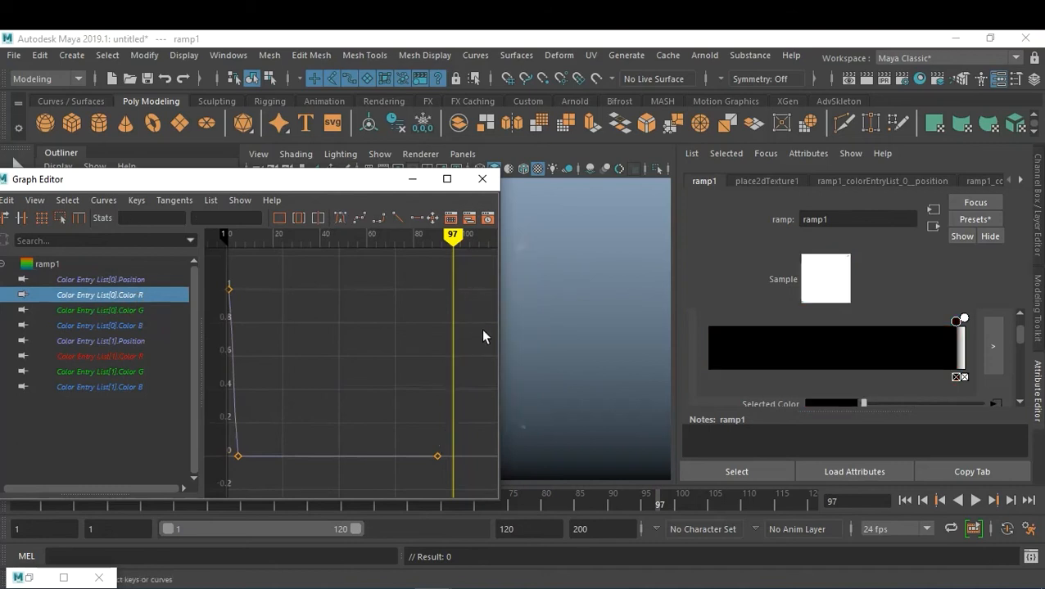
Minimize the Graph Editor and set the current time to frame 100
left_click_drag(391, 189, 263, 199)
mouse_move(660, 503)
left_mouse_down()
mouse_move(431, 498)
mouse_move(804, 507)
mouse_move(641, 516)
mouse_move(432, 491)
mouse_move(715, 506)
left_mouse_up()
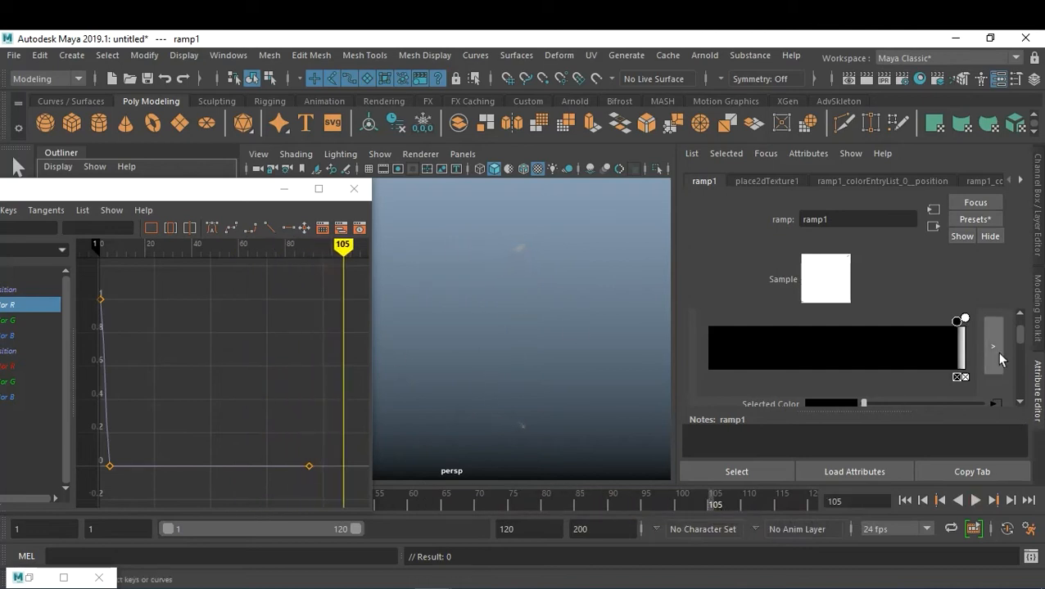
left_click(285, 194)
left_click_drag(715, 501, 678, 534)
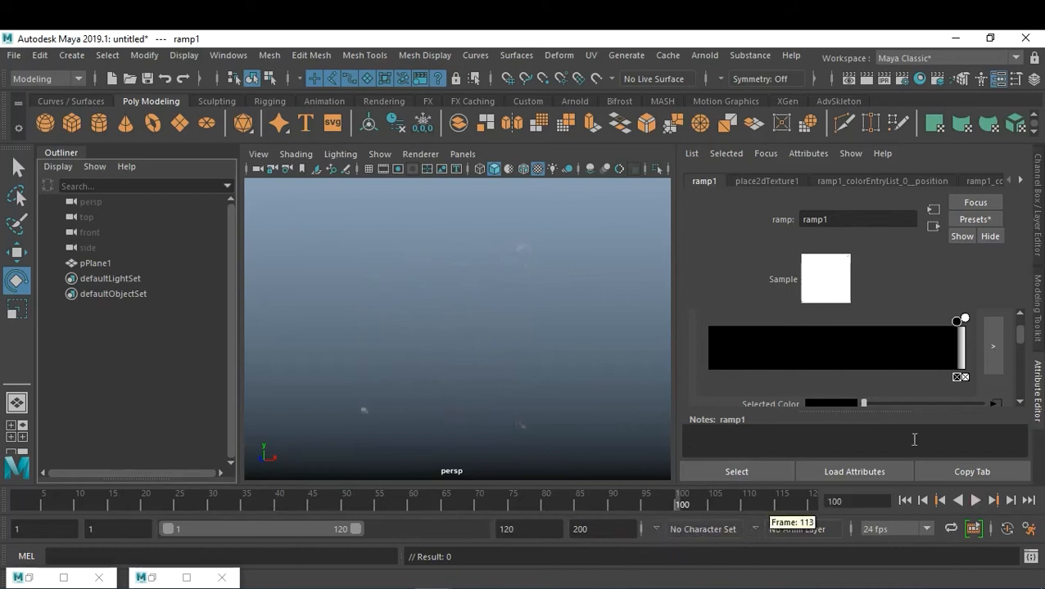
Key the ramp's white end marker as black at frame 100, and play the animation to check the dissolve
left_click(965, 319)
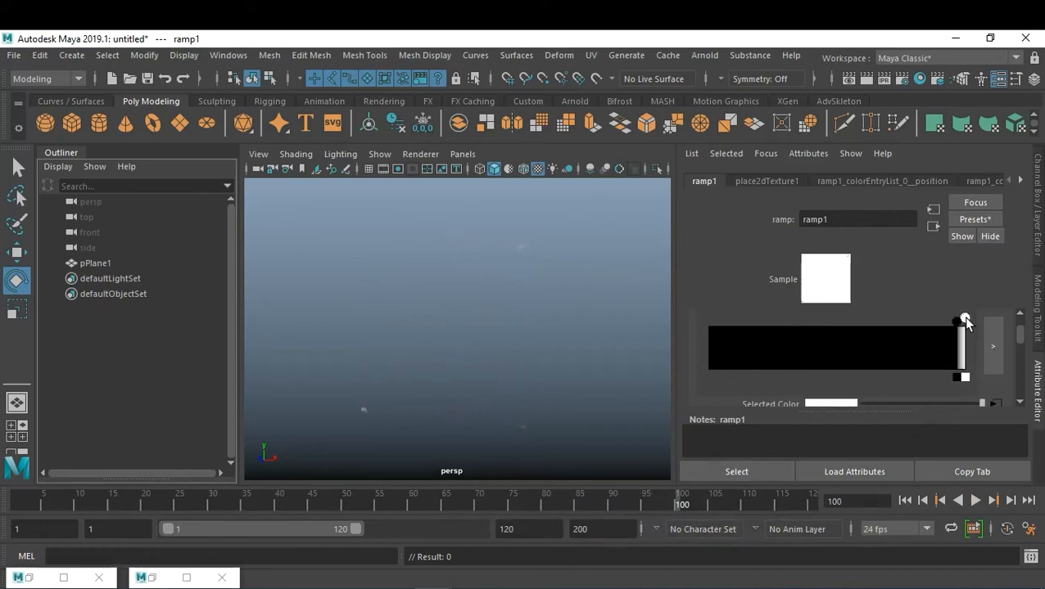
left_click_drag(948, 404, 829, 413)
left_click_drag(876, 412, 1000, 421)
left_click_drag(931, 404, 861, 403)
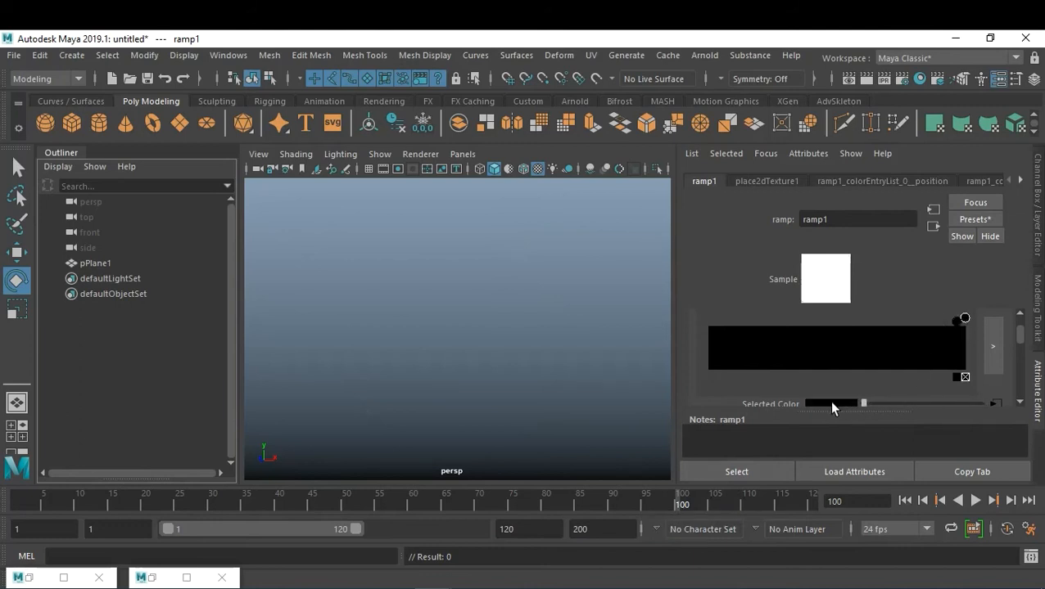
right_click(788, 407)
left_click(799, 414)
key("alt+v")
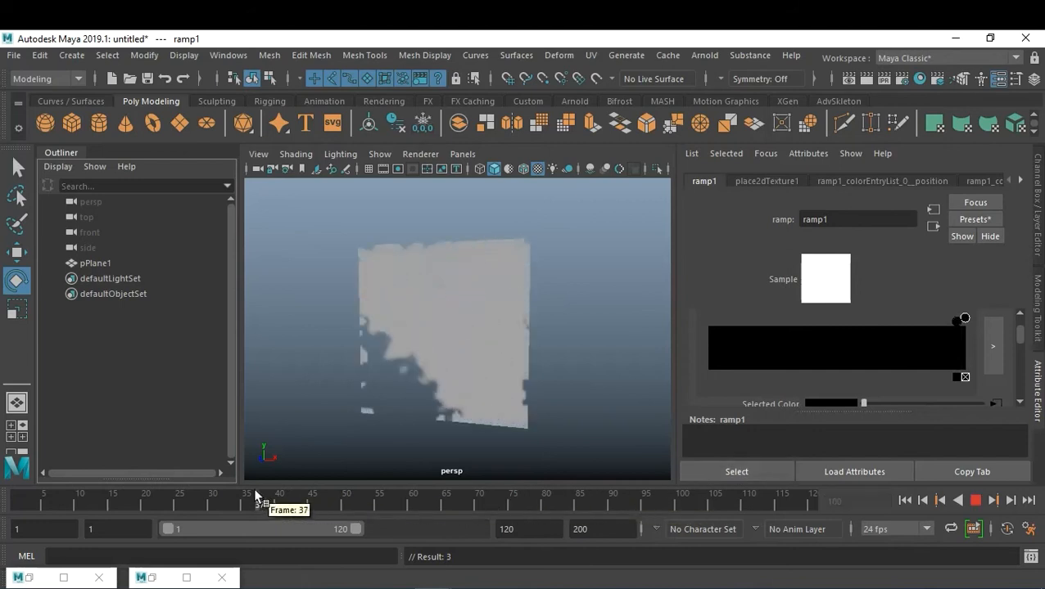
left_click(700, 500)
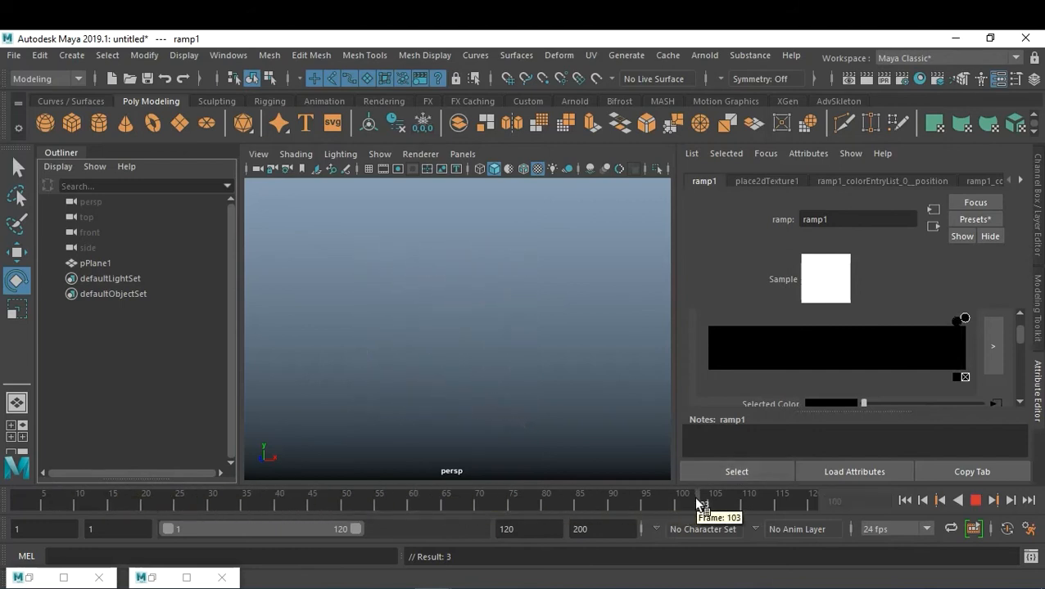
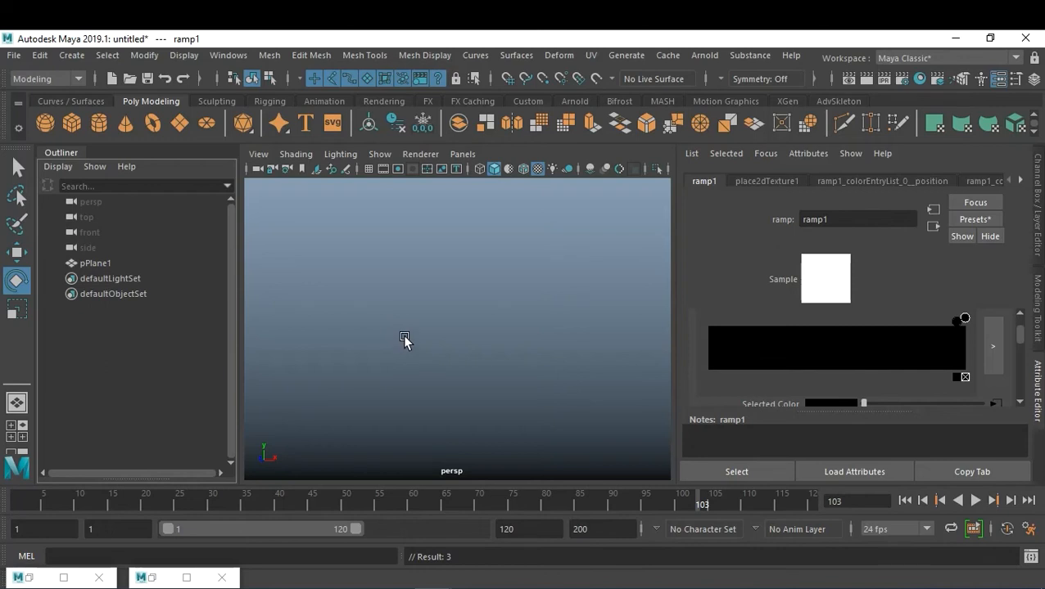
Open the Save As dialog for the scene and set the current project to the G:\FX DEMO folder
key("ctrl+s")
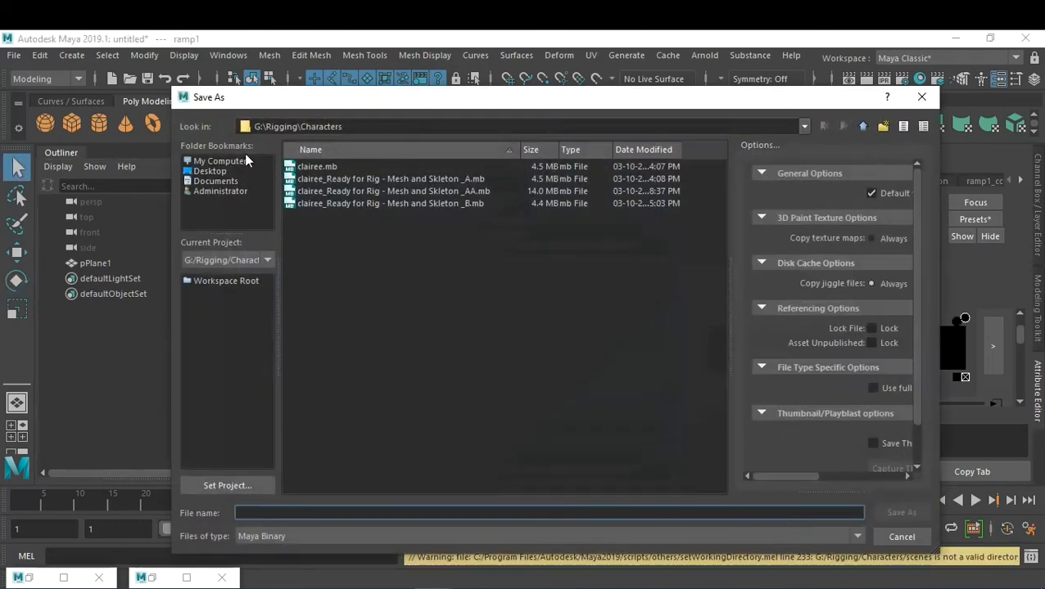
left_click(246, 259)
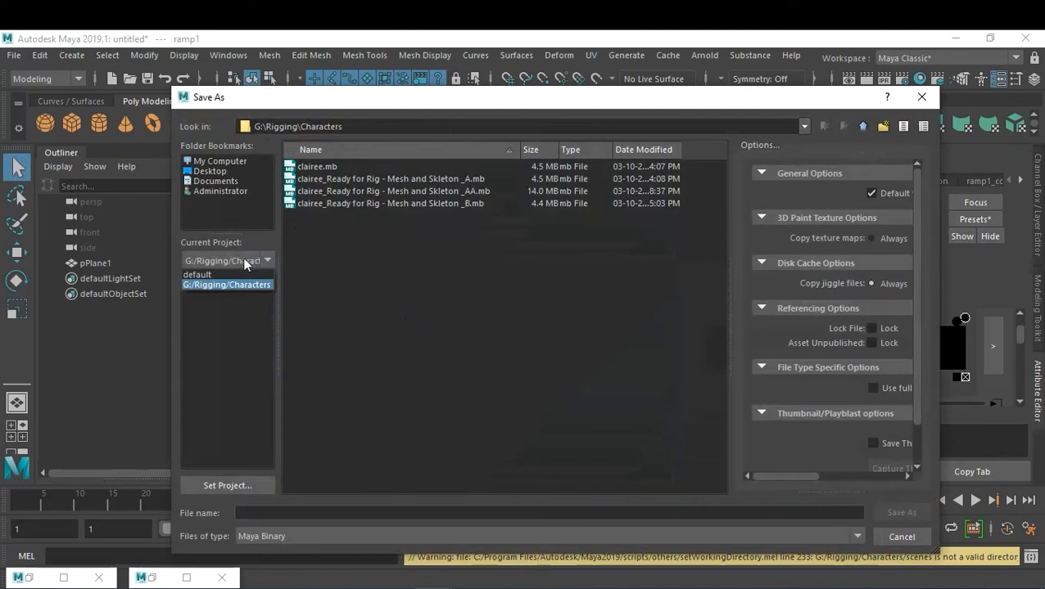
left_click(221, 271)
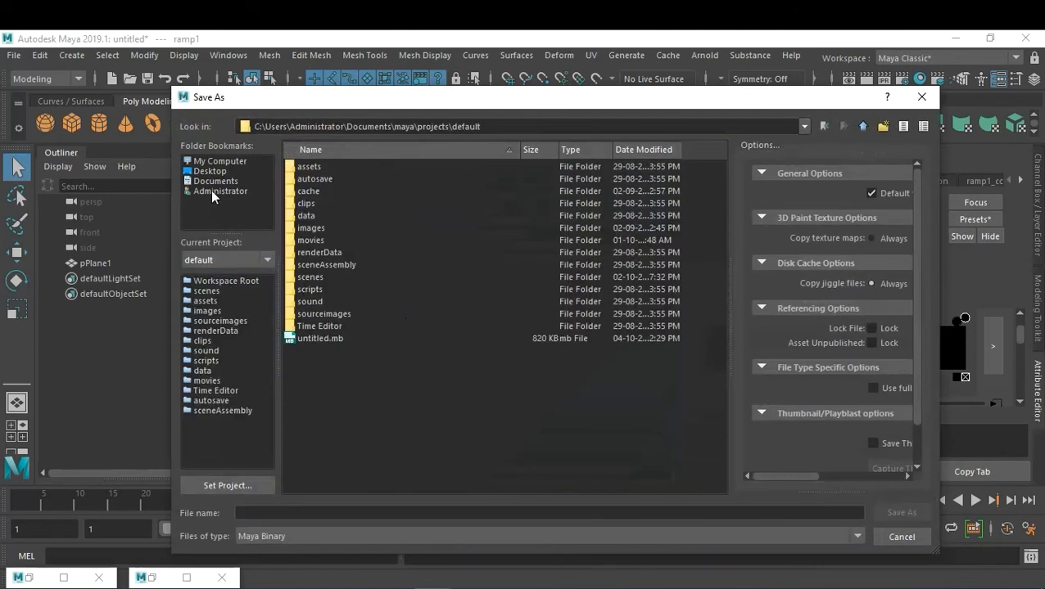
left_click(237, 485)
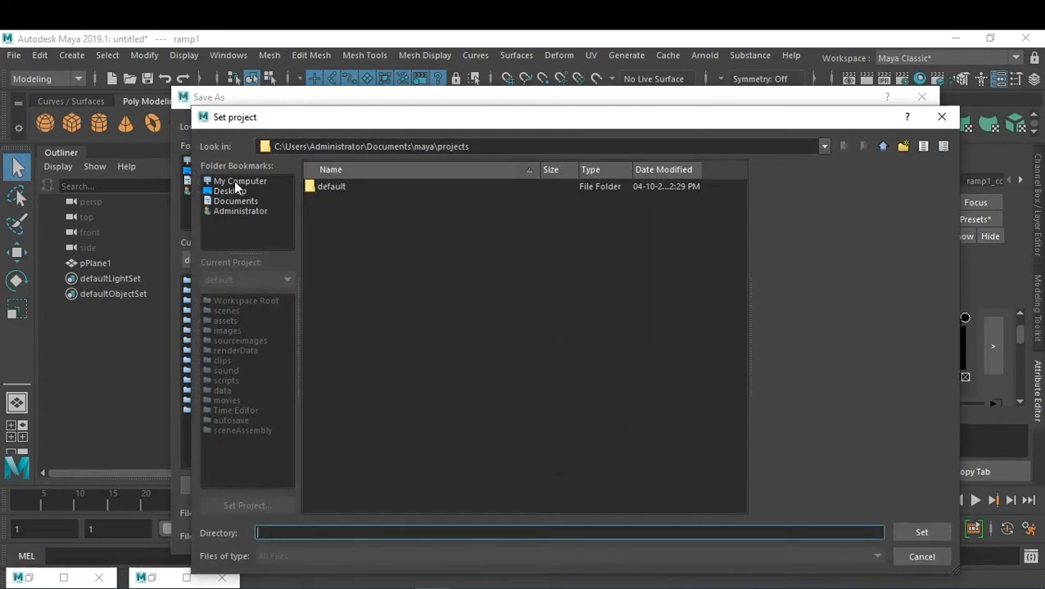
left_click(233, 181)
double_click(336, 248)
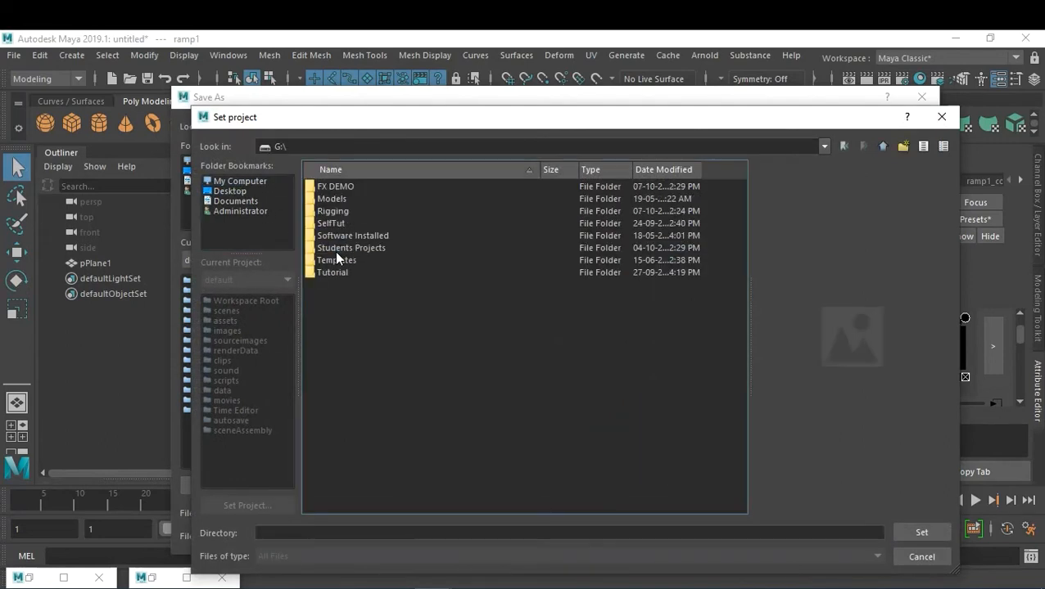
double_click(338, 187)
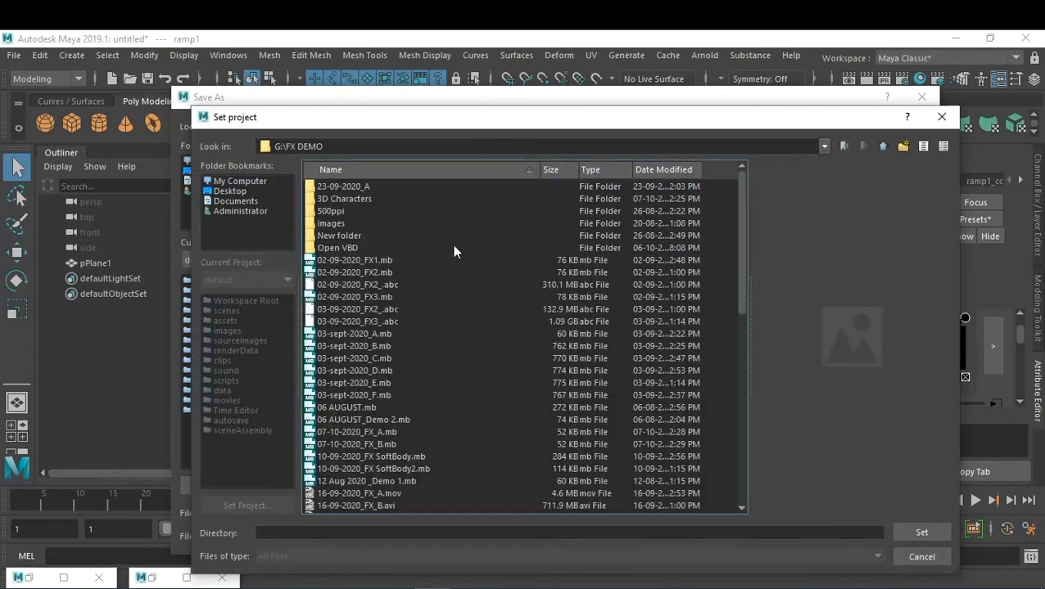
left_click(904, 534)
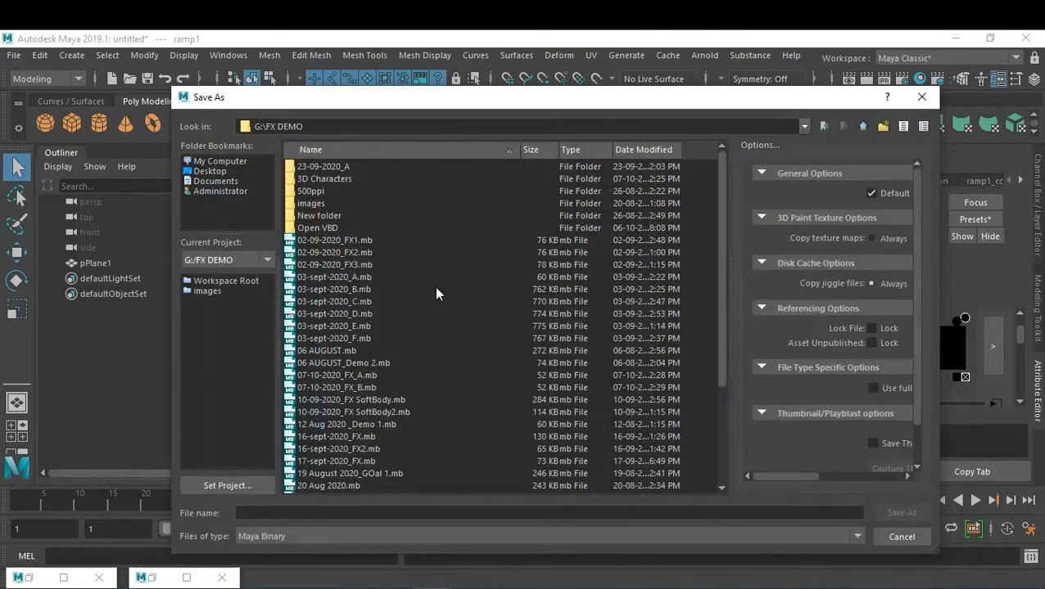
Save the scene as 07-10-2020_FX_C_Texture in the FX DEMO folder
scroll(362, 305, "down", 3)
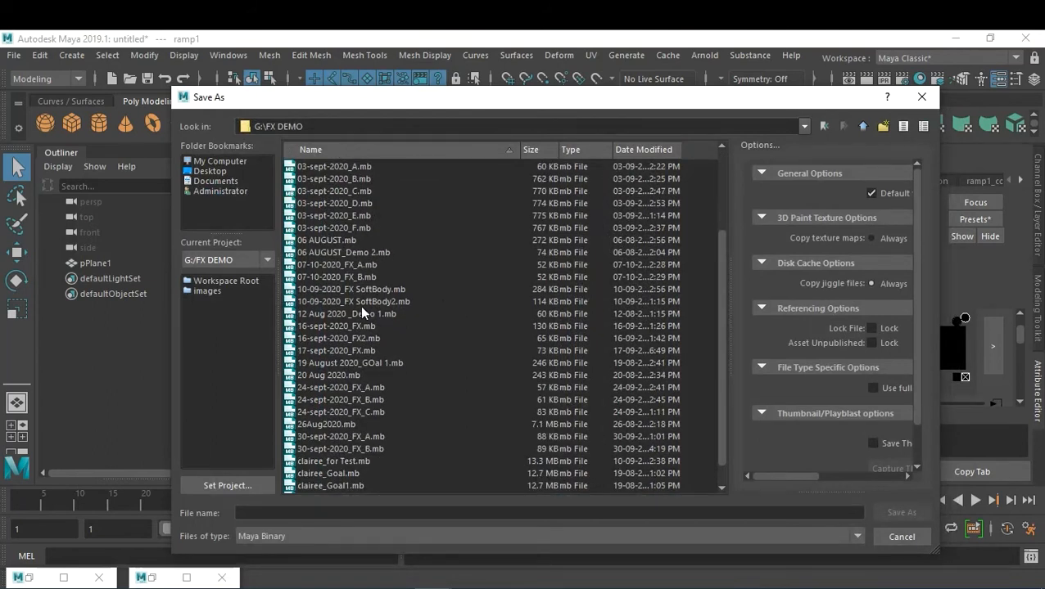
left_click(324, 279)
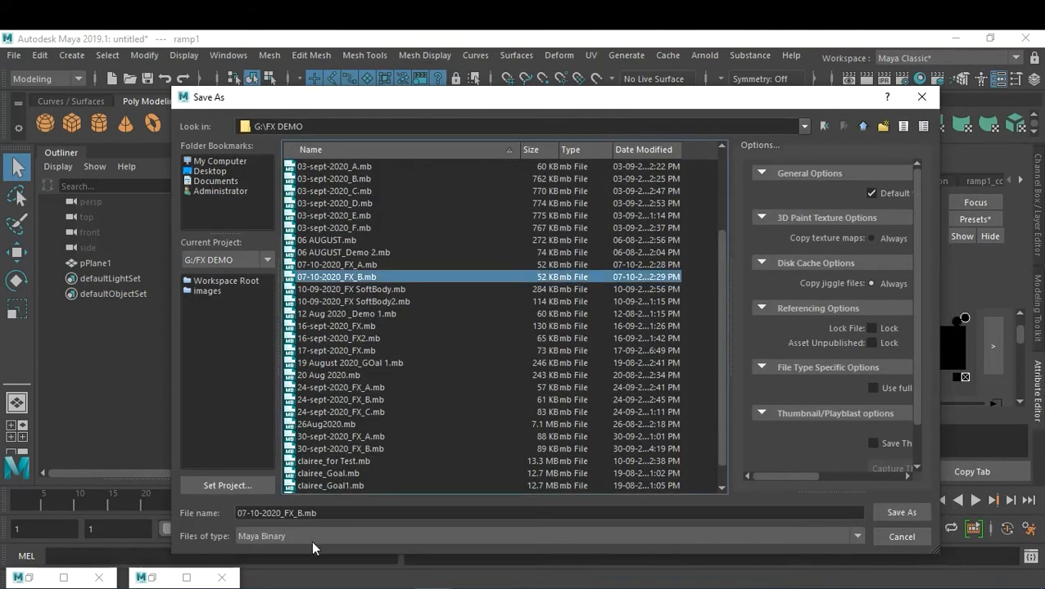
left_click_drag(296, 513, 369, 514)
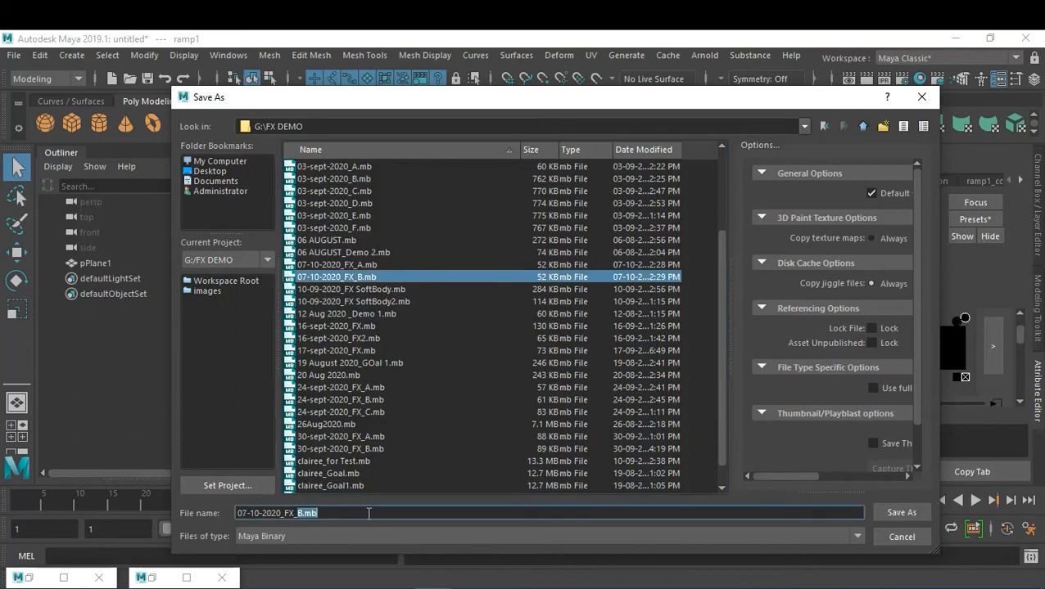
type("C")
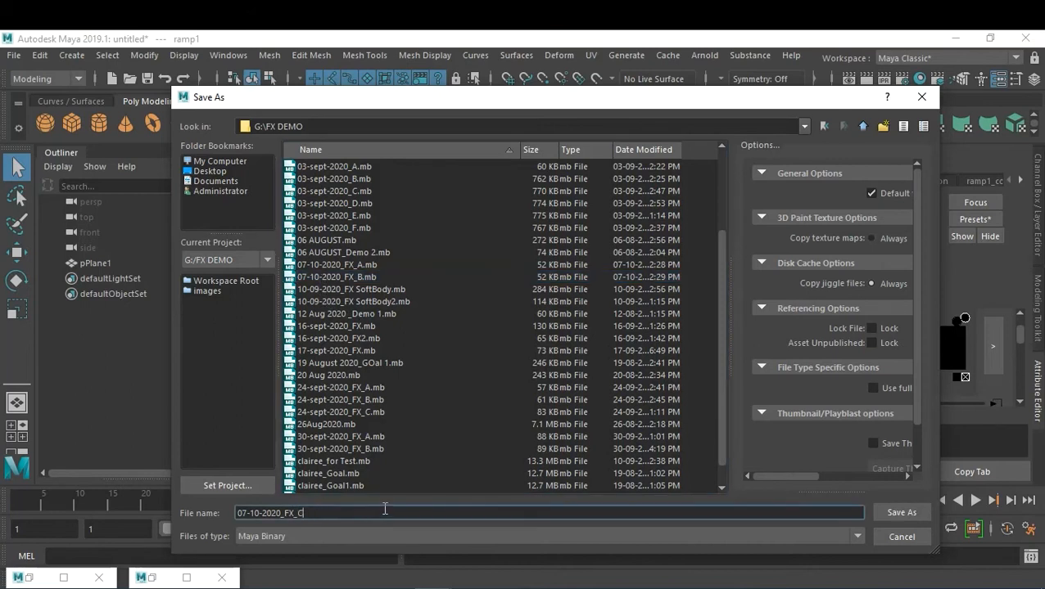
type("_Texture")
key("Return")
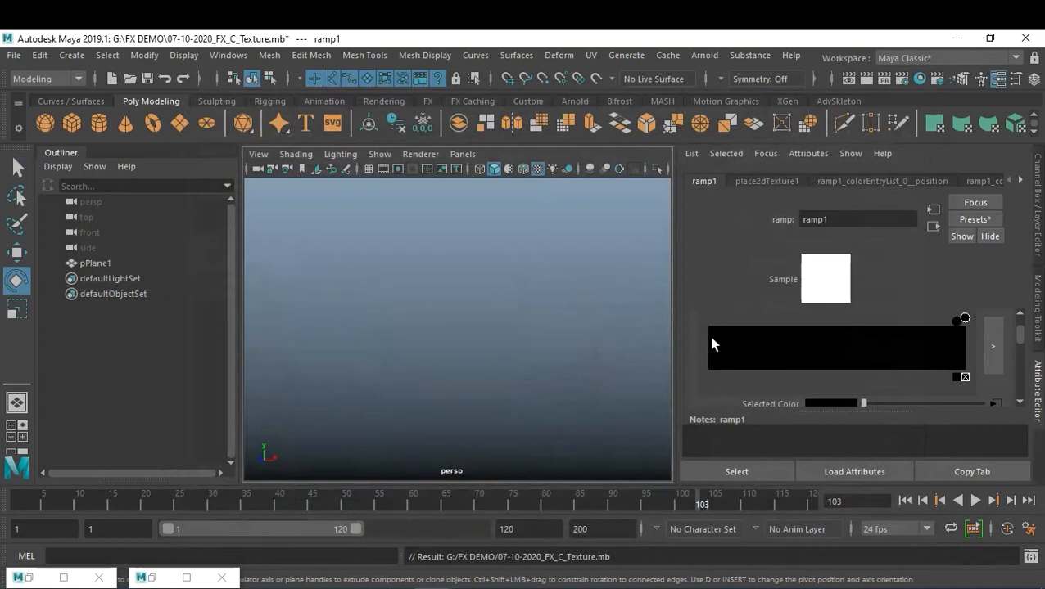
Set the current time to frame 40 and close the Graph Editor
left_click(277, 503)
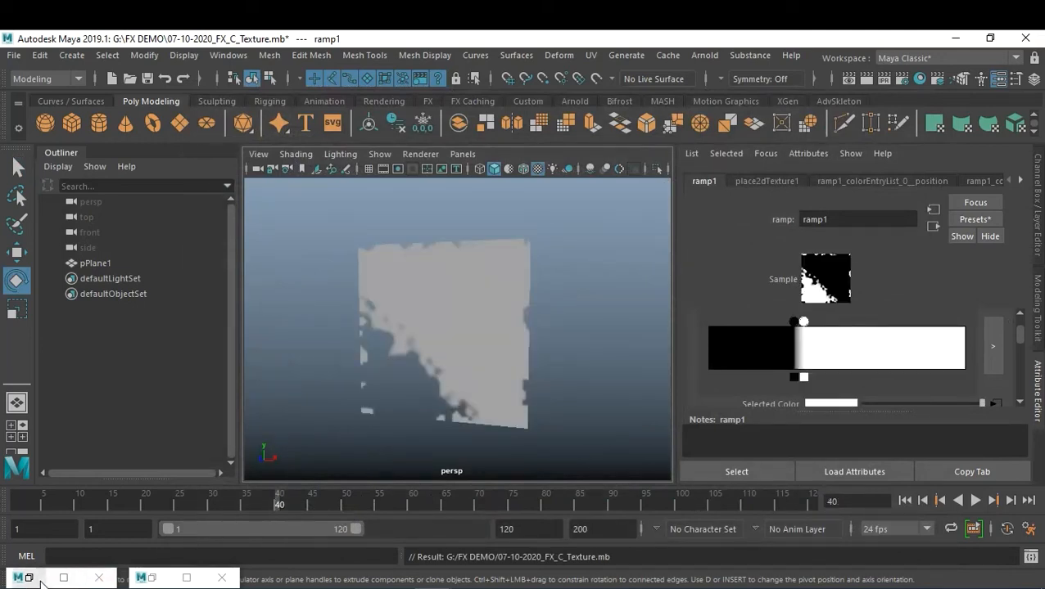
left_click(147, 578)
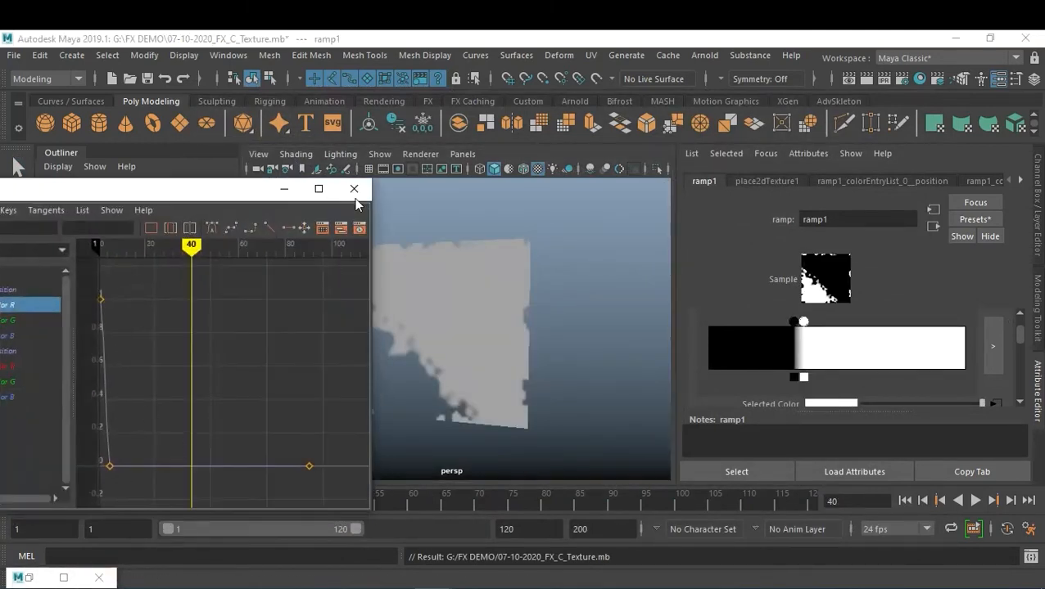
left_click(356, 195)
Inspect the ramp2 texture's color markers in the Hypershade, and minimize the Hypershade window
left_click(29, 579)
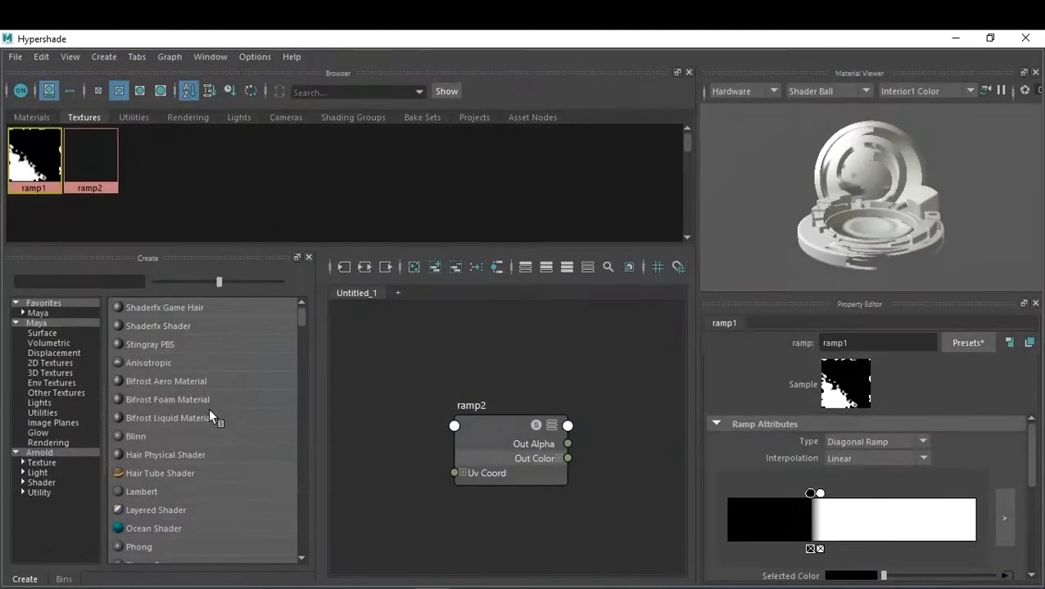
left_click(83, 157)
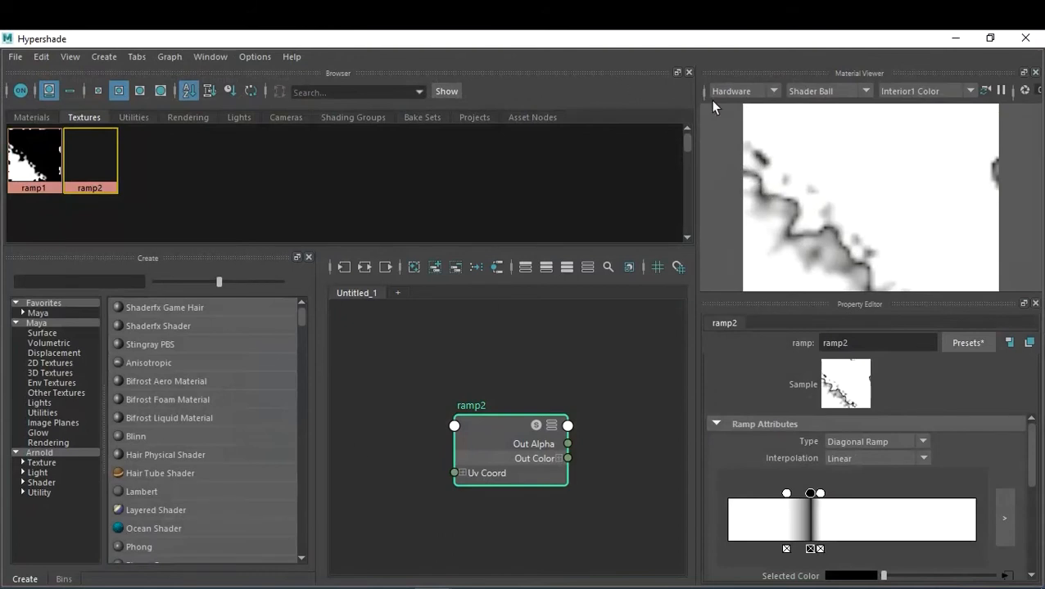
left_click_drag(899, 38, 872, 370)
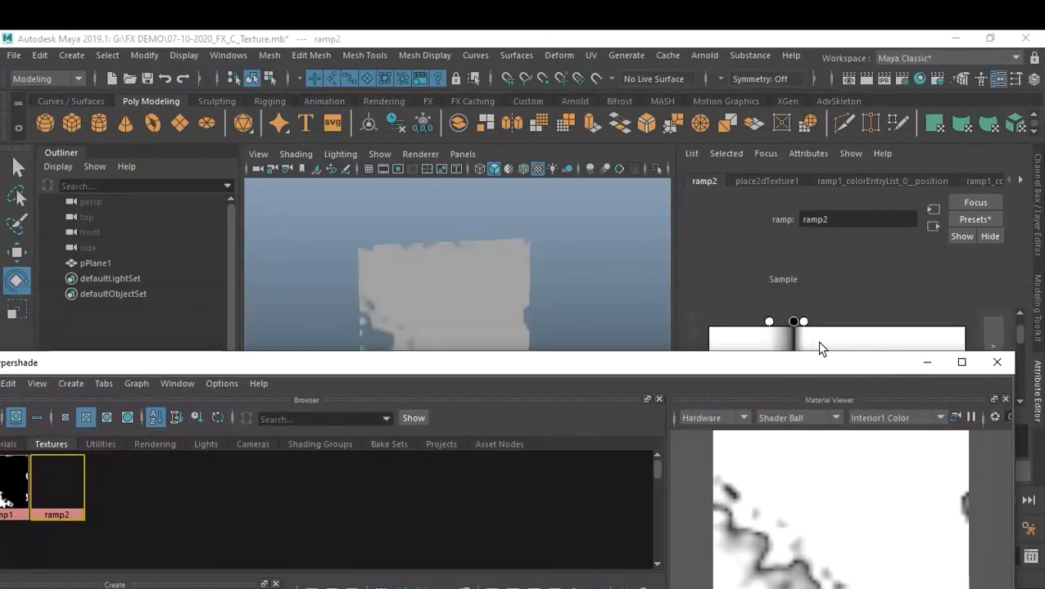
left_click(925, 362)
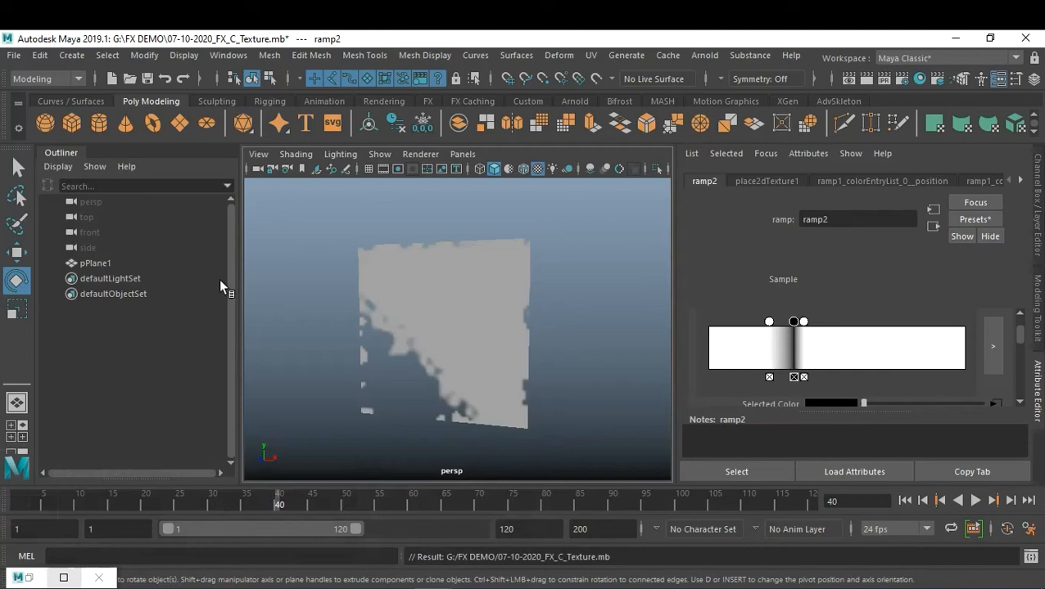
left_click(96, 263)
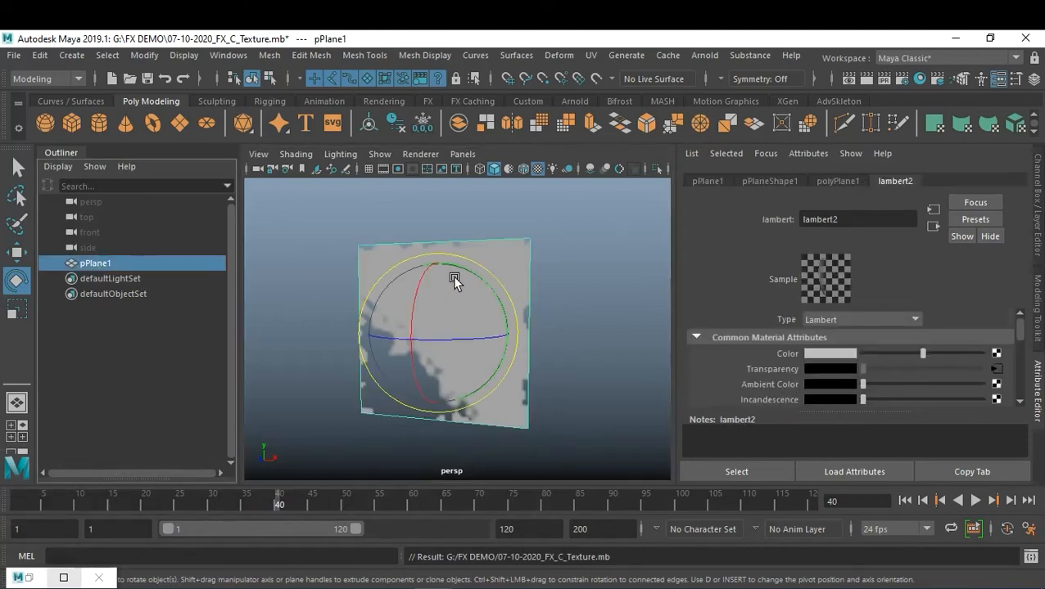
key("Delete")
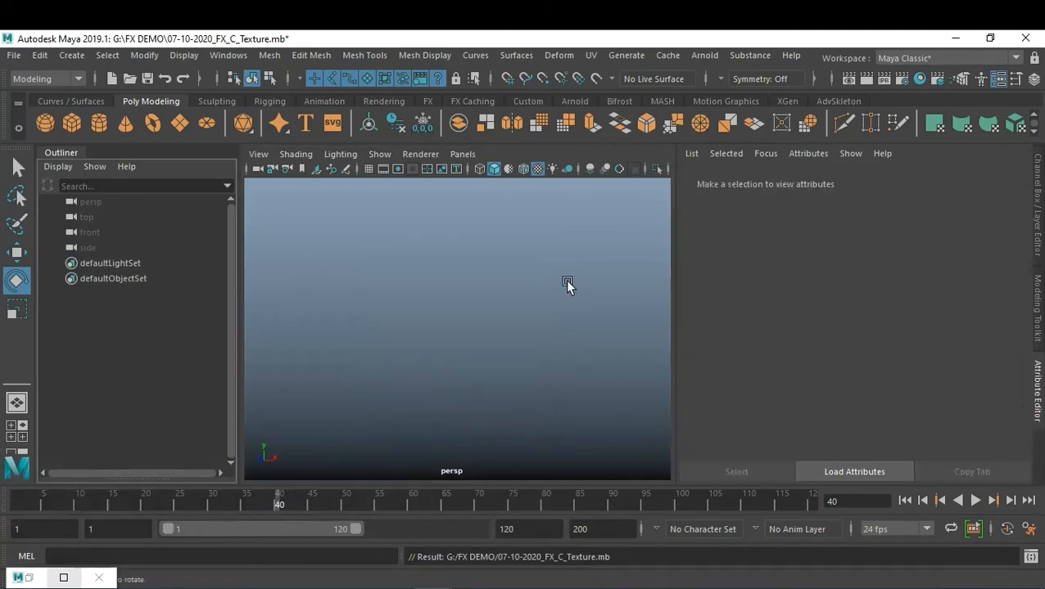
left_click(566, 280)
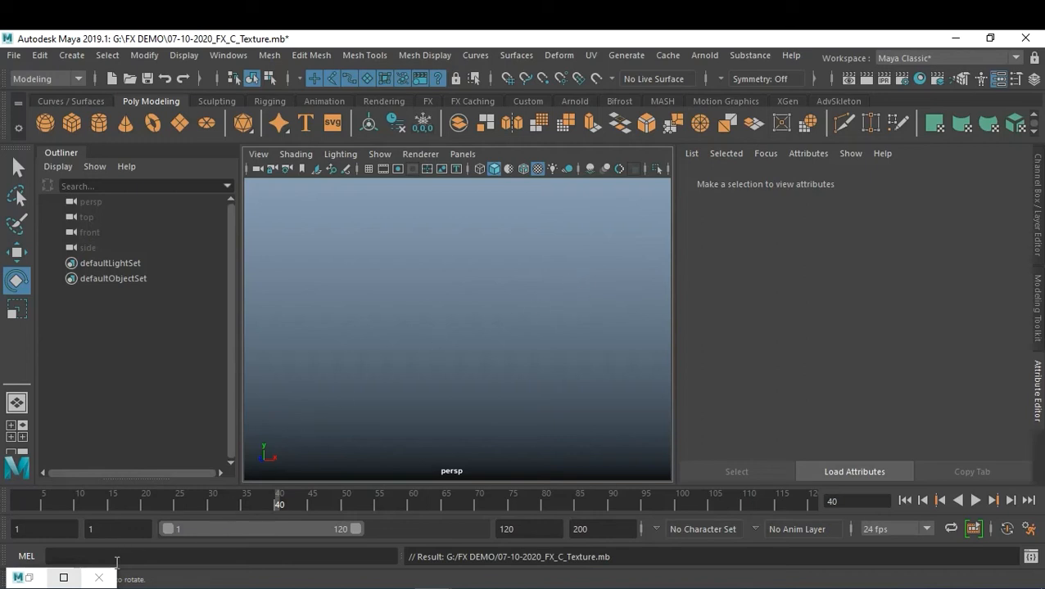
key("ctrl+z")
left_click(602, 285)
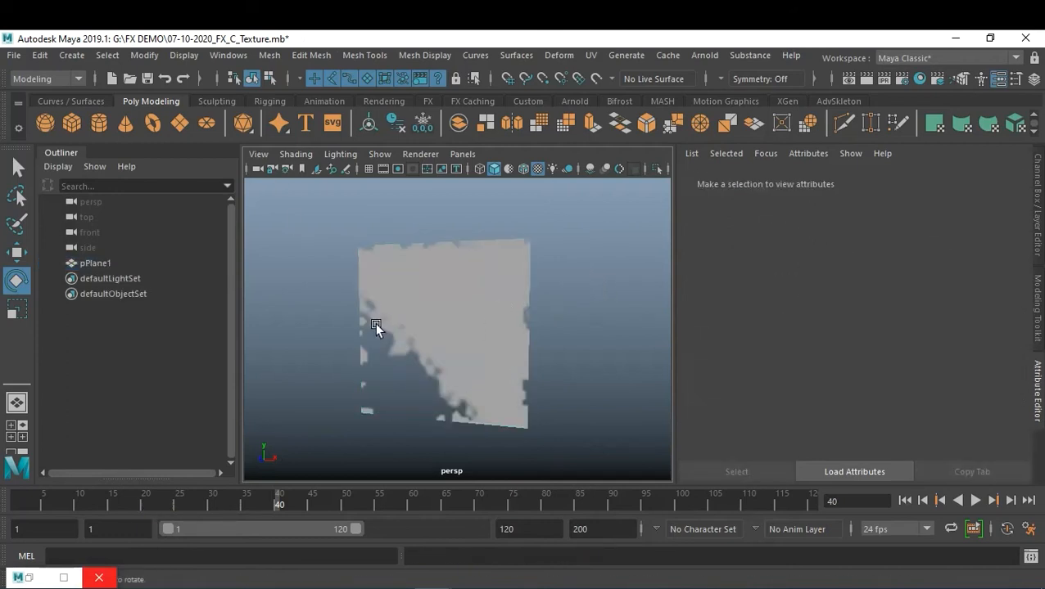
Close the Hypershade window and delete pPlane1 from the scene
left_click(20, 577)
double_click(21, 577)
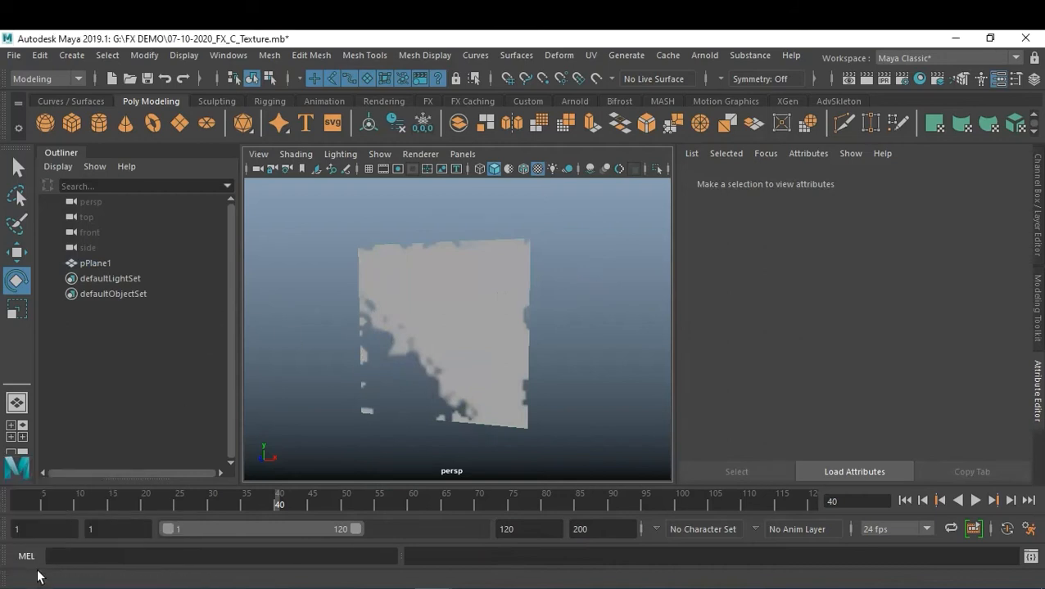
left_click(401, 361)
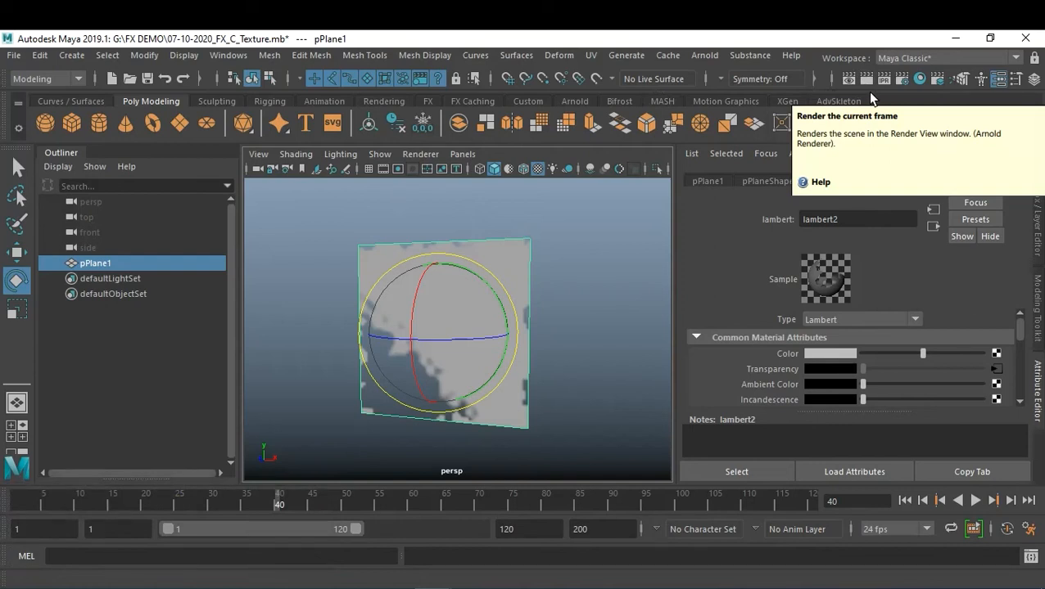
left_click(585, 300)
left_click(495, 289)
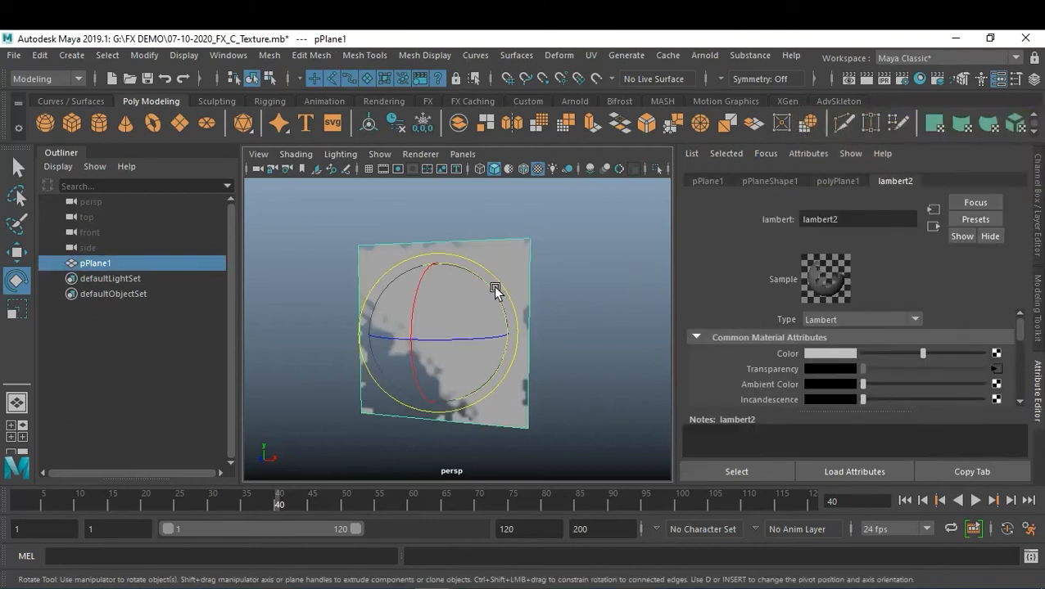
key("Delete")
Save the current scene and start a new empty scene
key("ctrl+s")
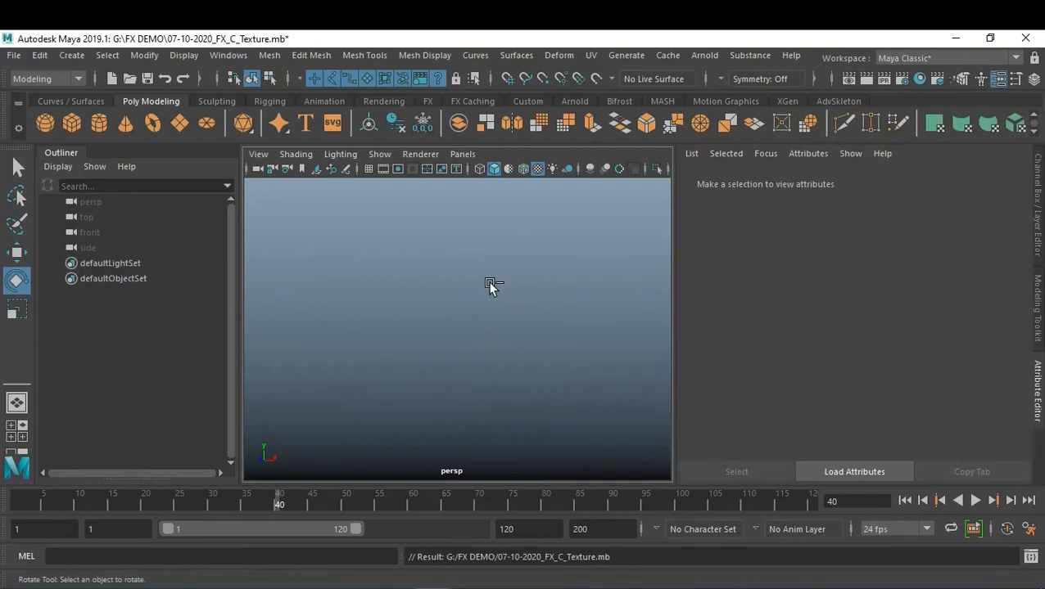
key("ctrl+n")
left_click(461, 319)
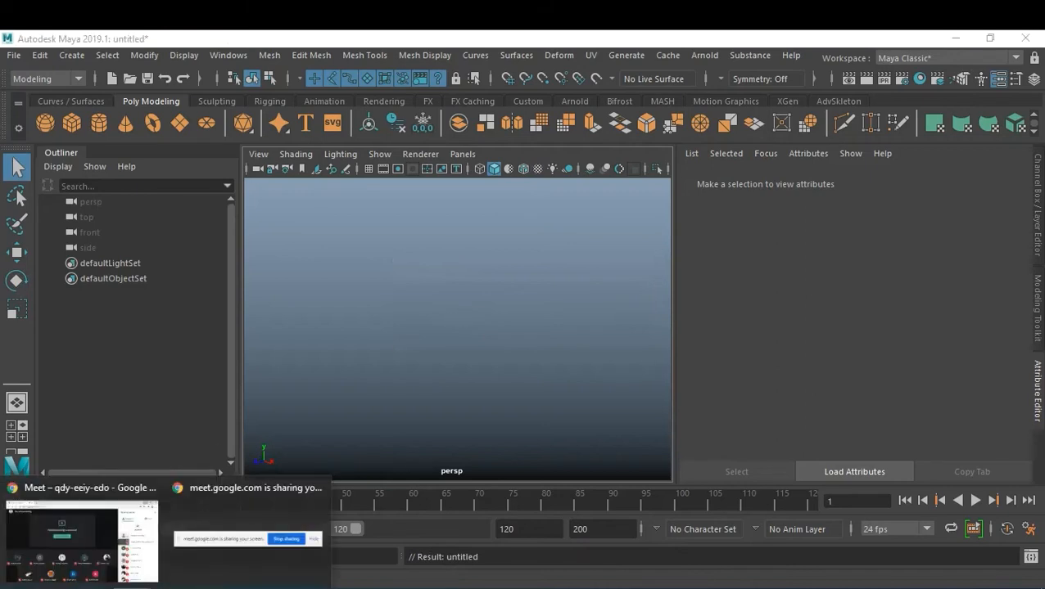
Switch to the Google Meet window, check the meeting chat, and return to Maya
left_click(99, 535)
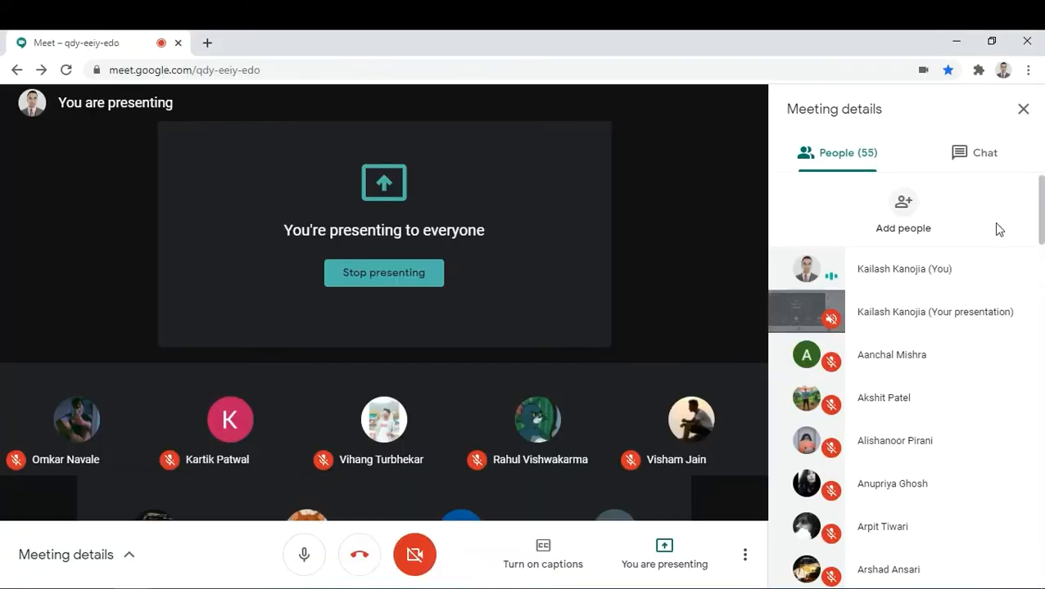
left_click(983, 153)
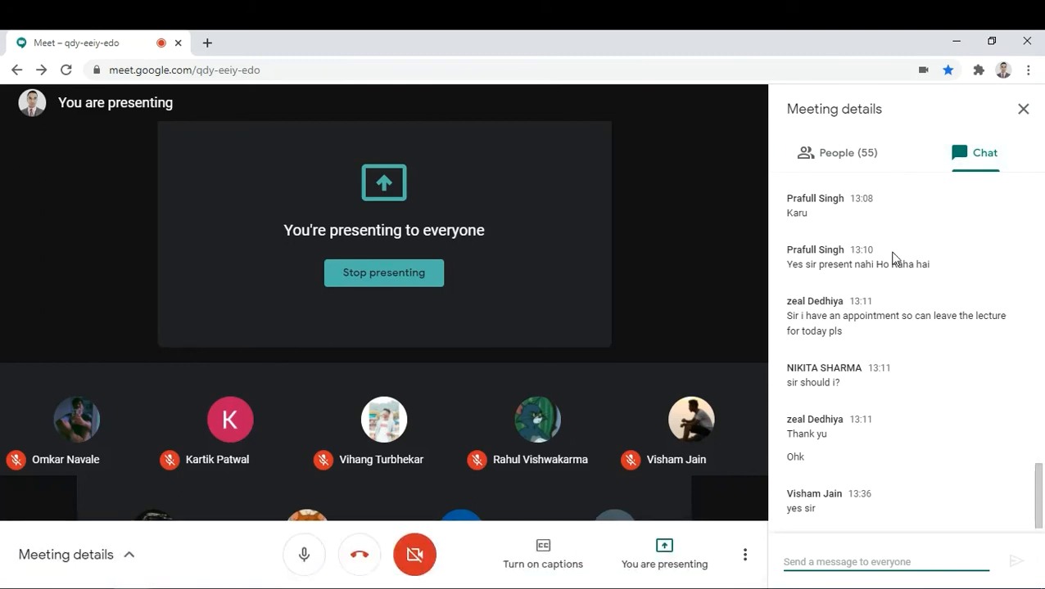
left_click(956, 40)
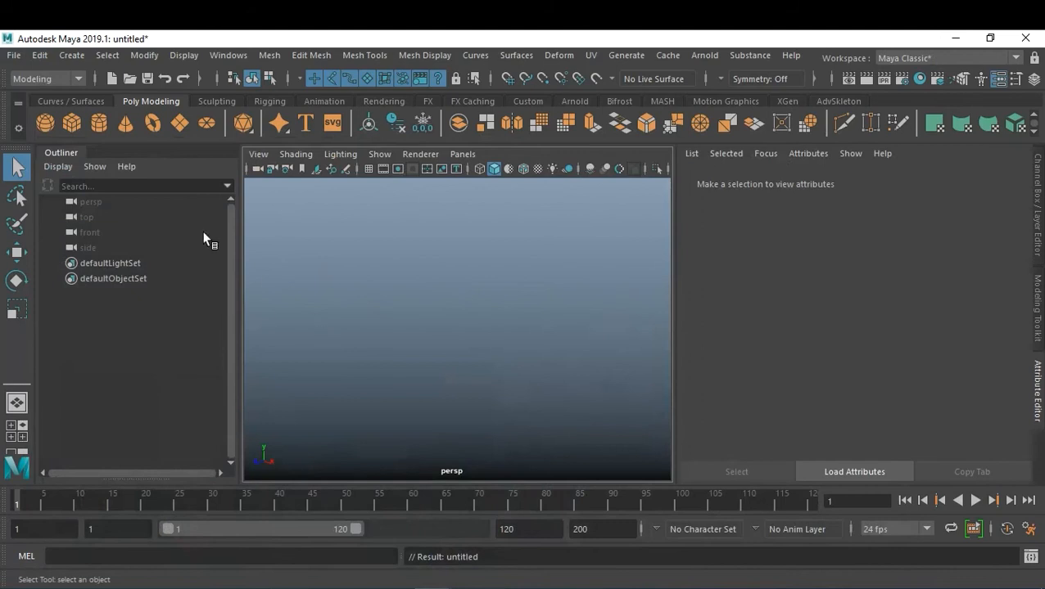
Create a polygon sphere in the empty scene and delete it
left_click(45, 120)
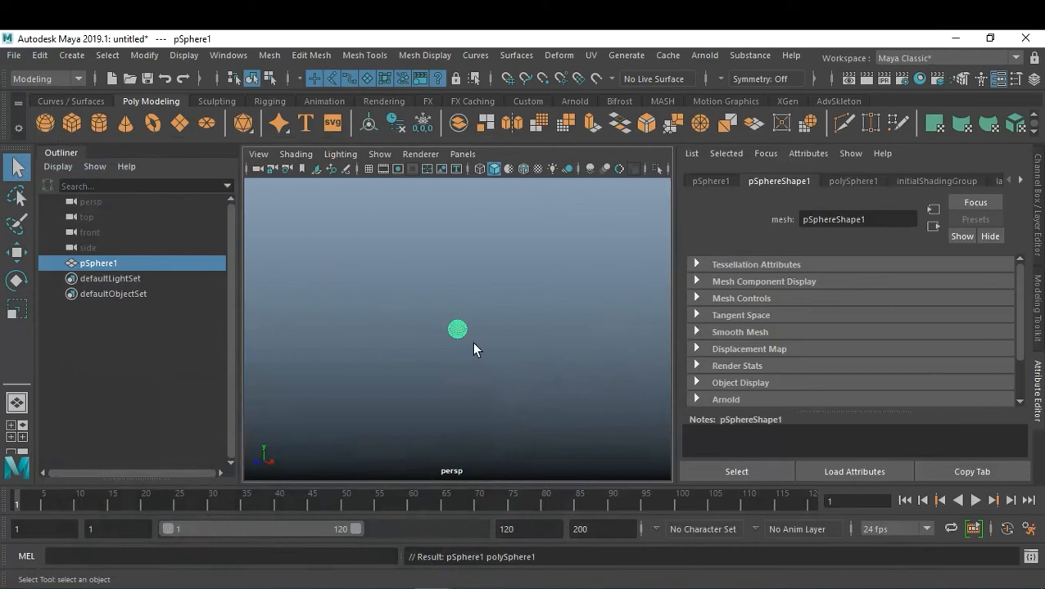
key("Delete")
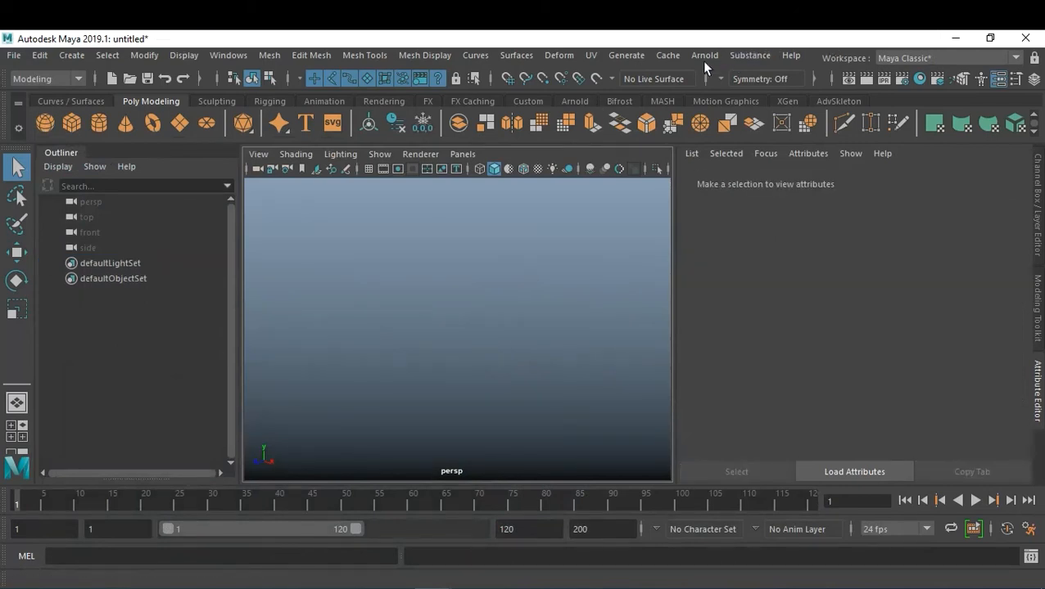
Open the Content Browser through Get Brush, and browse the Modeling examples to the People models and Sculpting Base Meshes
left_click(639, 55)
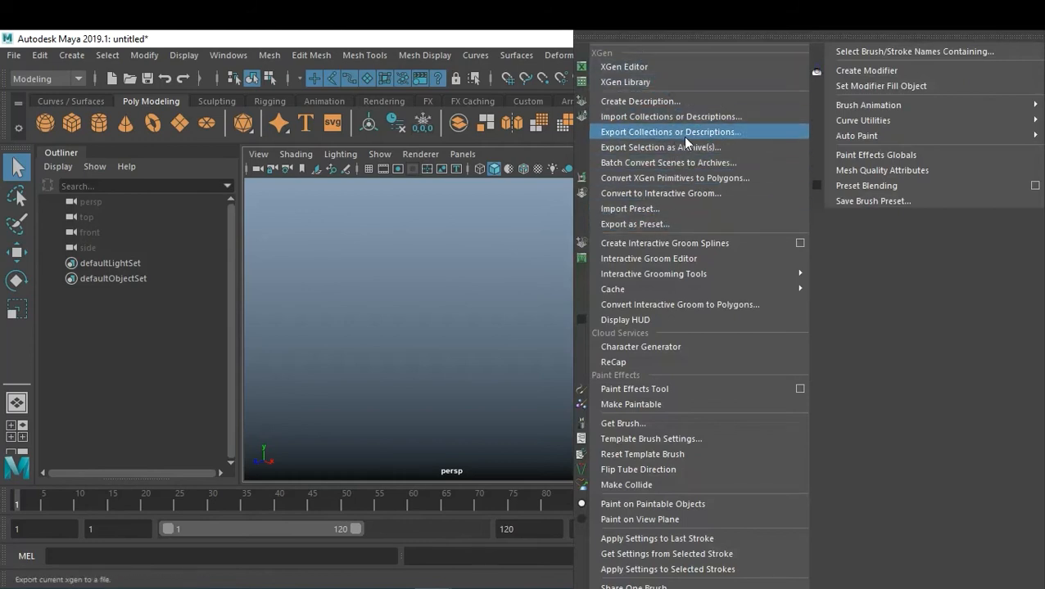
left_click(667, 423)
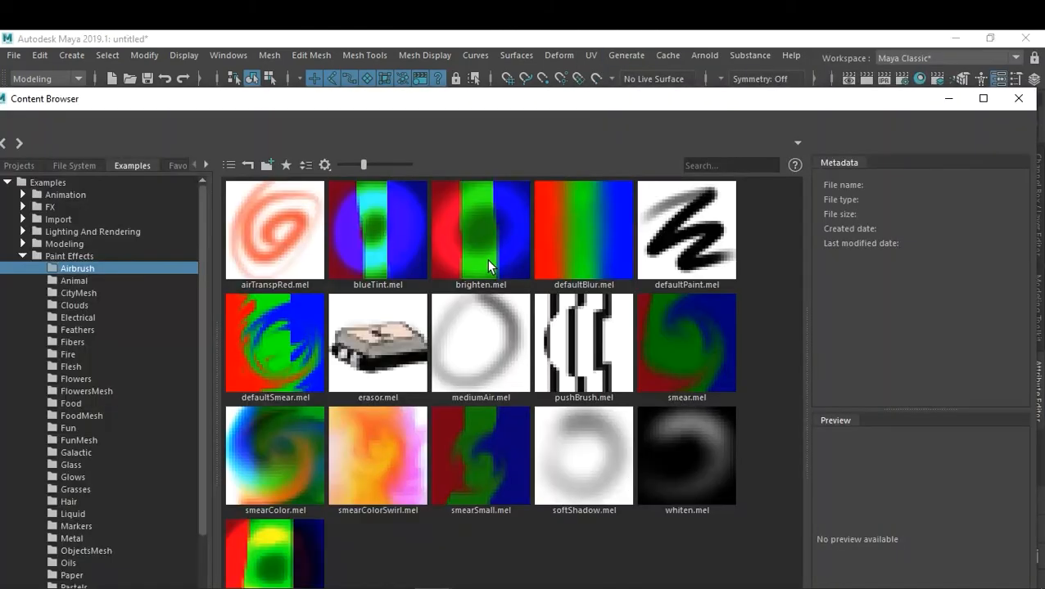
double_click(76, 257)
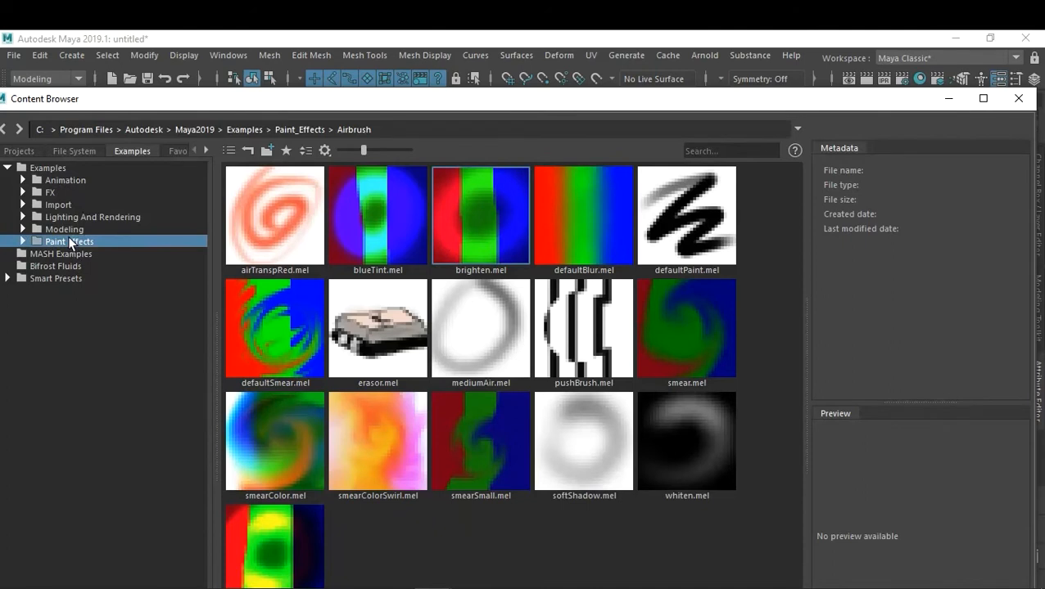
double_click(69, 230)
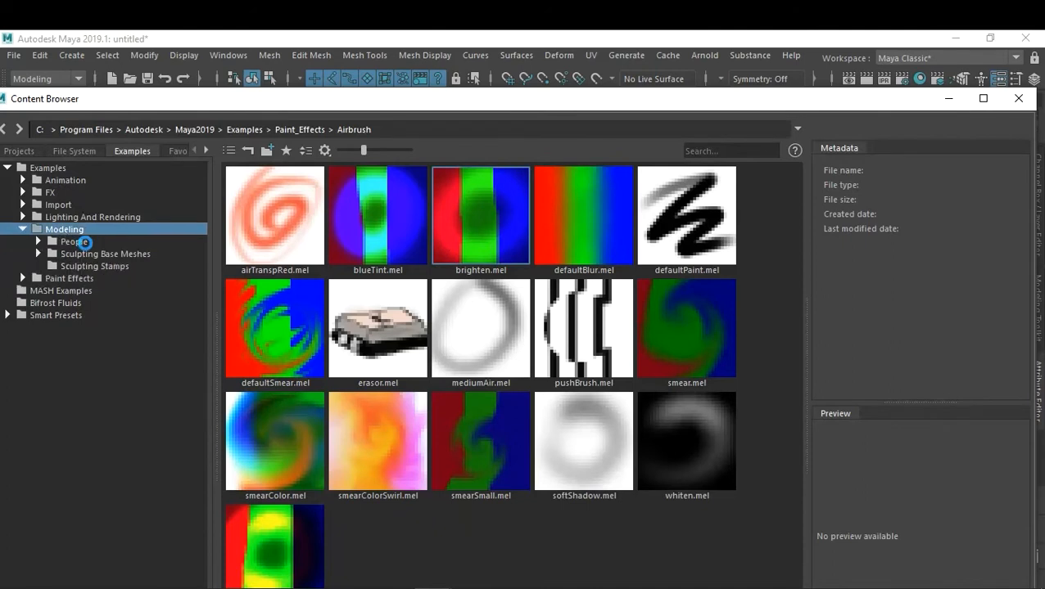
double_click(83, 242)
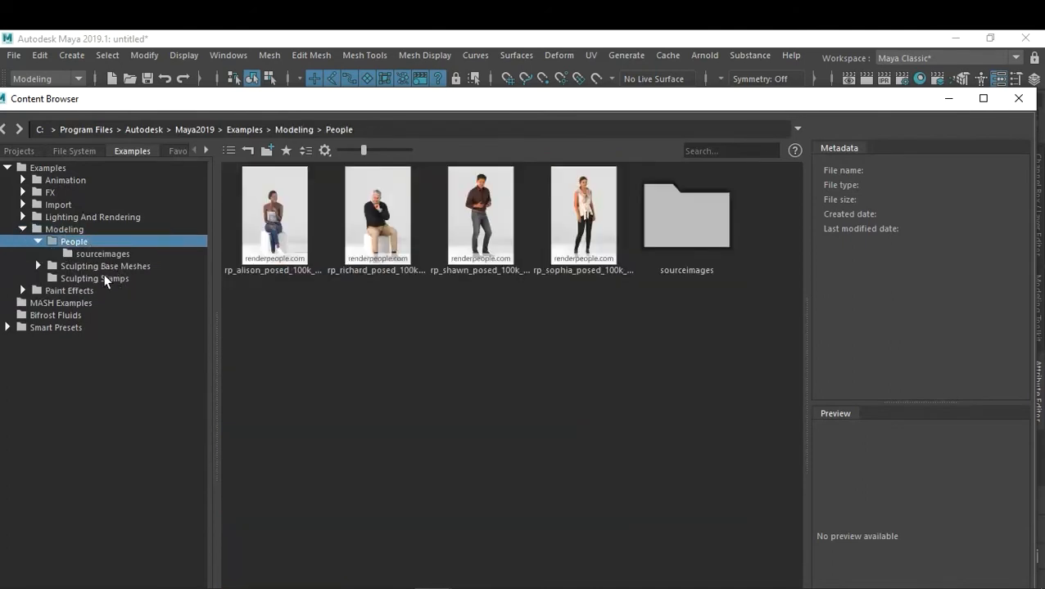
double_click(107, 267)
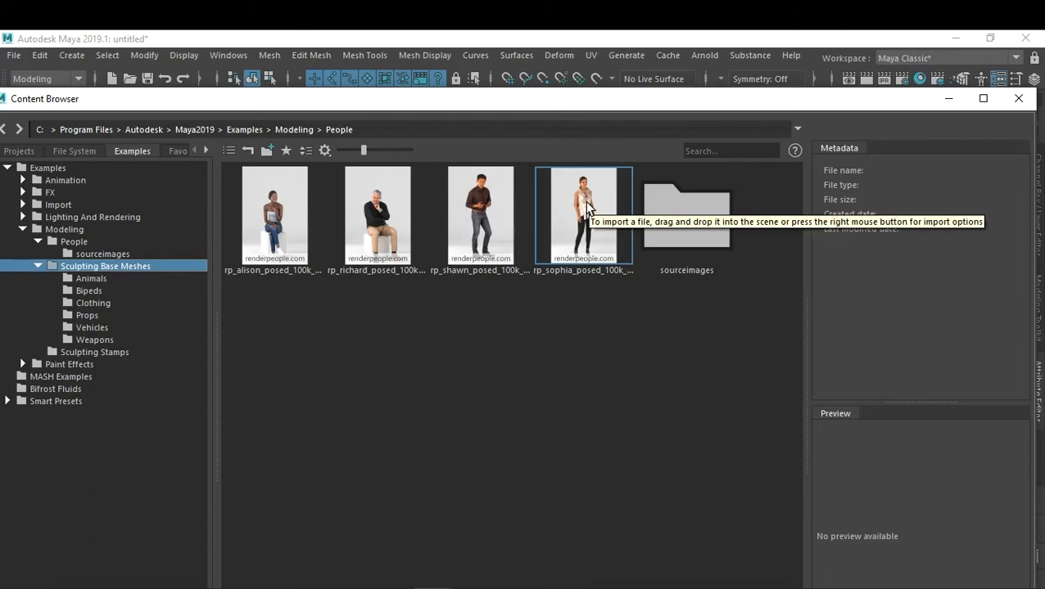
Import the rp_richard_posed_100k model into the scene and minimize the Content Browser
left_click(379, 228)
right_click(379, 223)
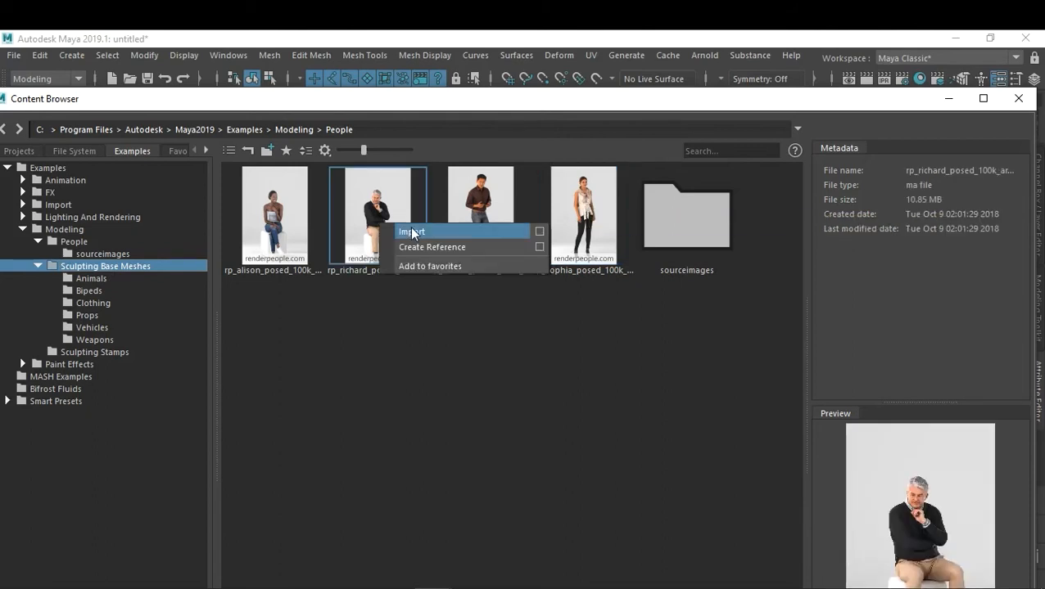
left_click(417, 228)
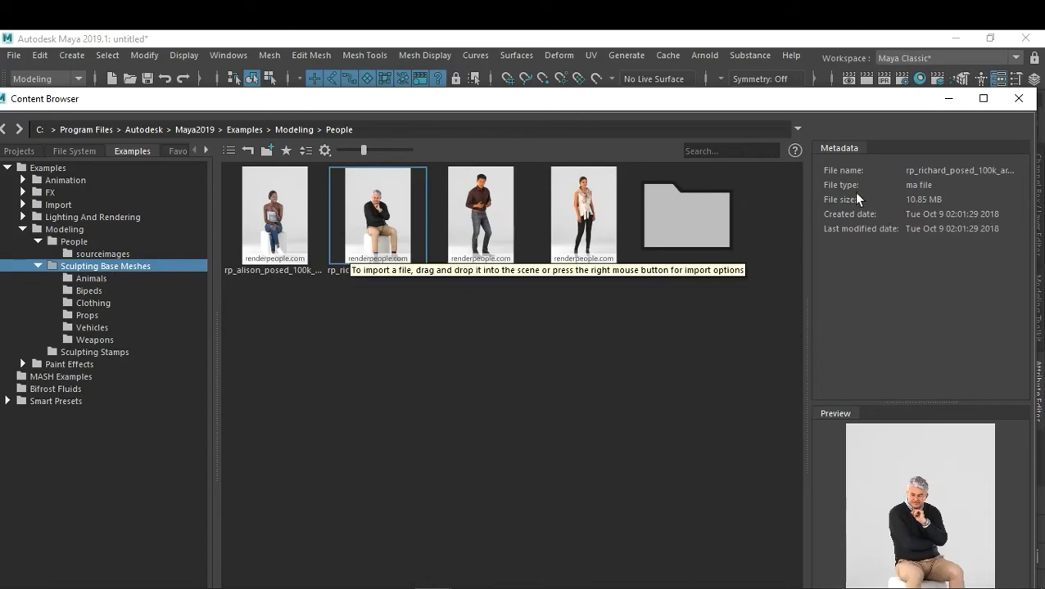
left_click(947, 101)
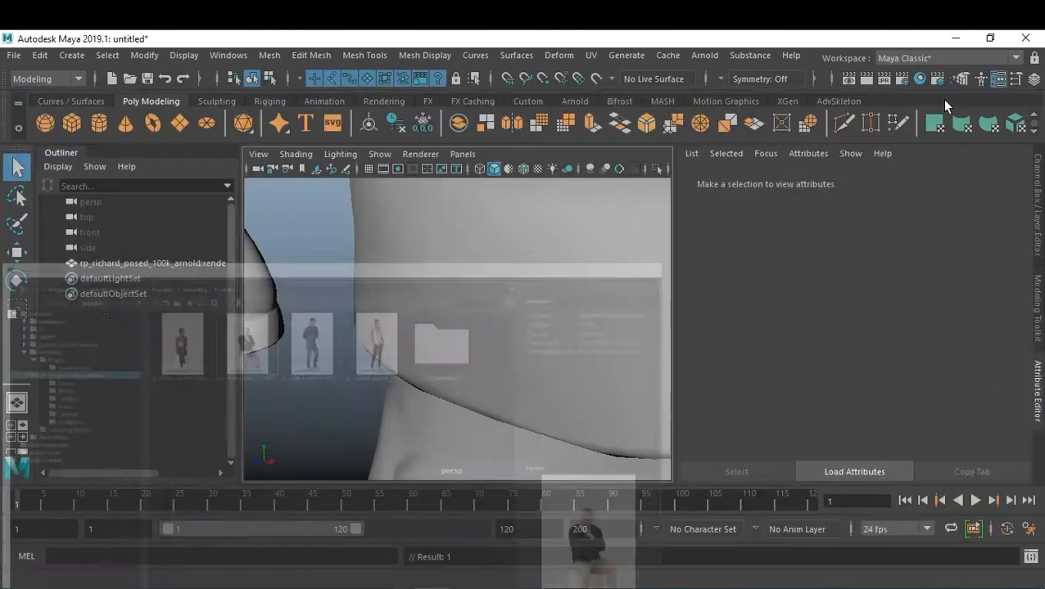
Frame the imported seated figure in the perspective view, clear the selection, and switch the viewport's shading display mode
scroll(434, 317, "down", 8)
left_click_drag(431, 324, 459, 387, "alt")
left_click_drag(463, 347, 526, 338, "alt")
left_click(177, 263)
left_click(564, 308)
key("7")
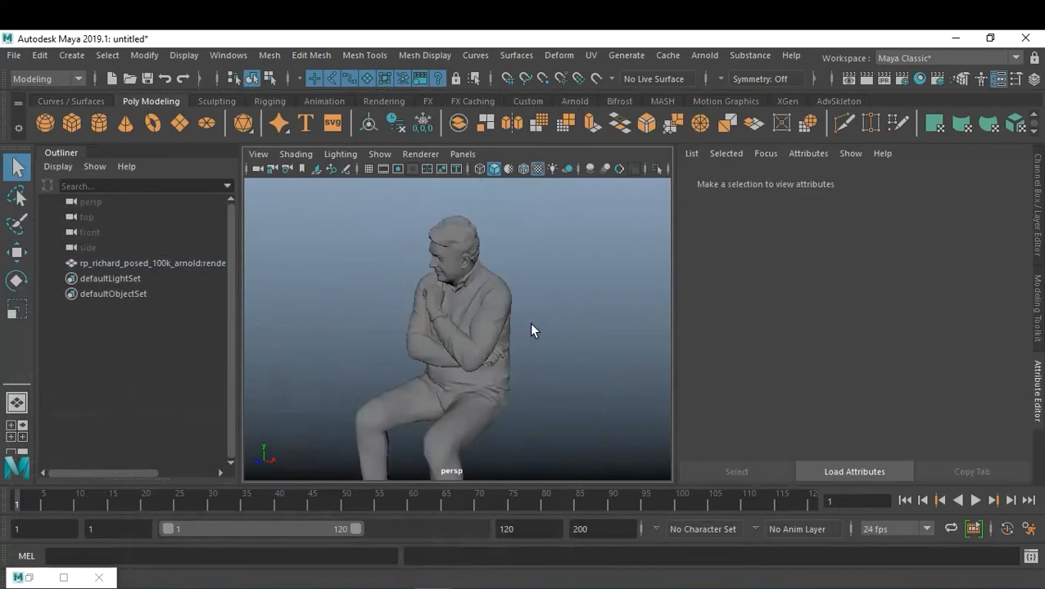
Show the seated figure with textures in the viewport, and open its UV layout in the UV Editor without the UV Toolkit
key("6")
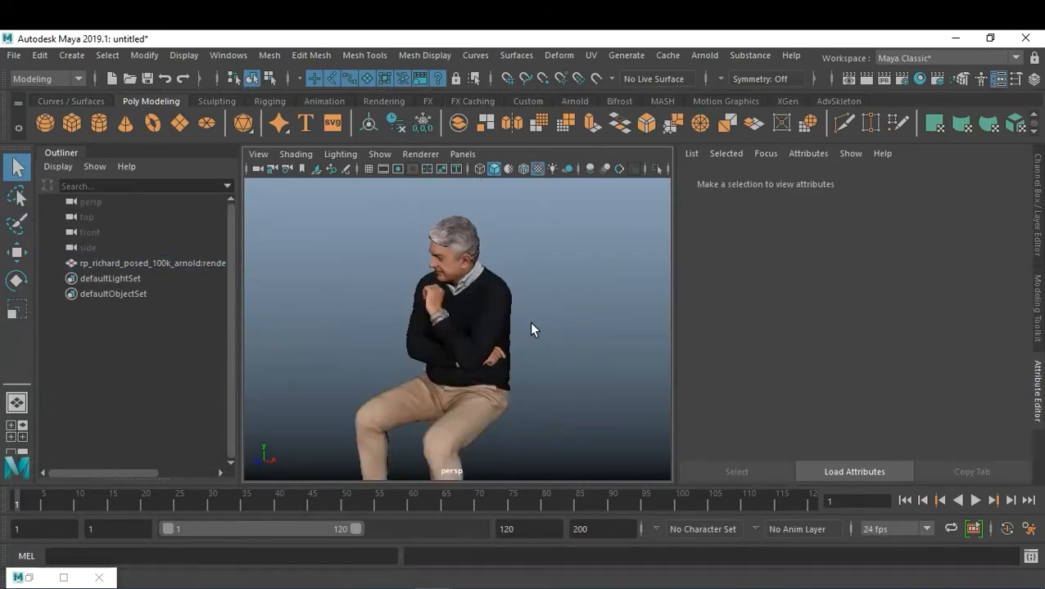
left_click_drag(565, 316, 498, 314, "alt")
left_click(495, 309)
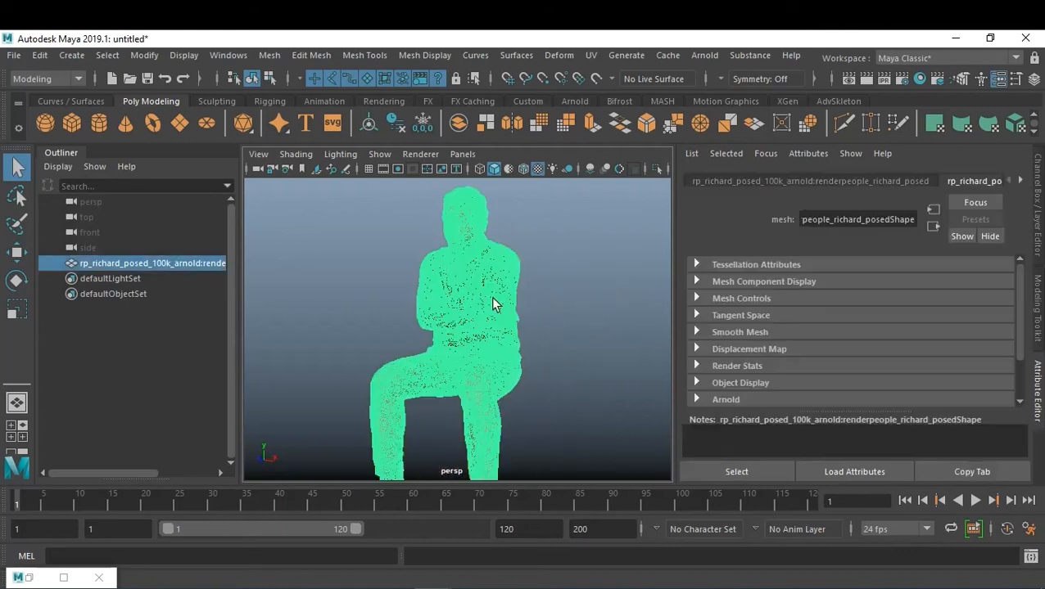
left_click(591, 56)
left_click(610, 83)
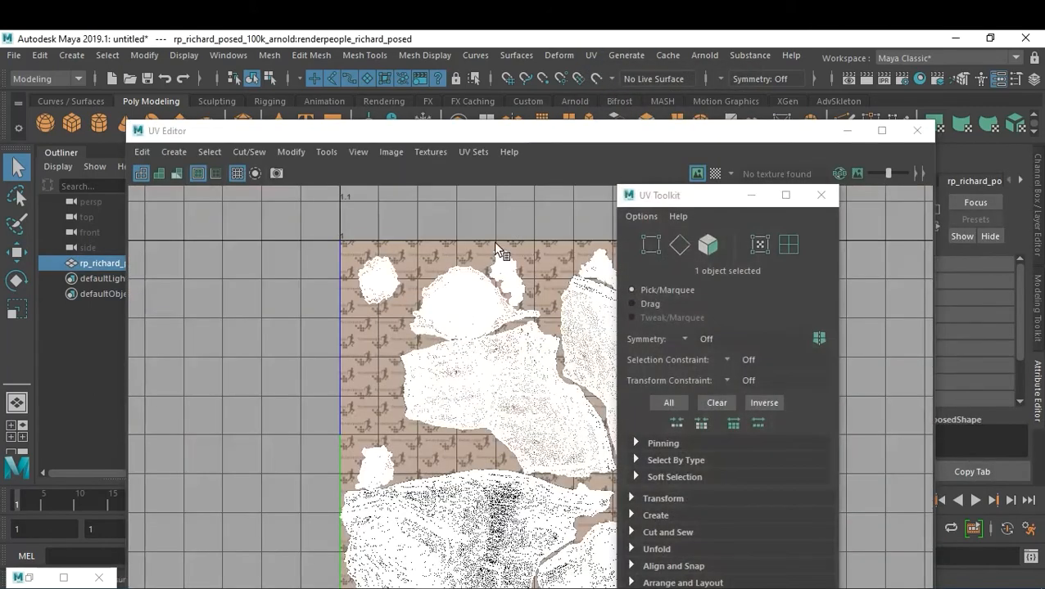
left_click(821, 195)
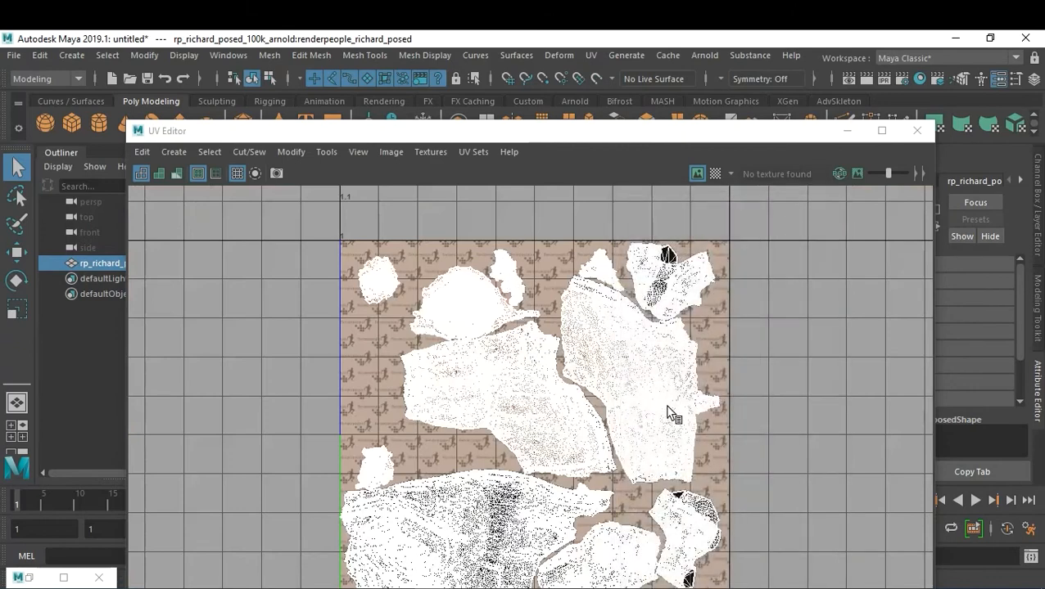
Frame the full UV layout and move the UV Editor aside to uncover the figure in the viewport
scroll(671, 414, "down", 1)
middle_click_drag(579, 373, 525, 260, "alt")
scroll(581, 317, "down", 1)
middle_click_drag(516, 302, 515, 376, "alt")
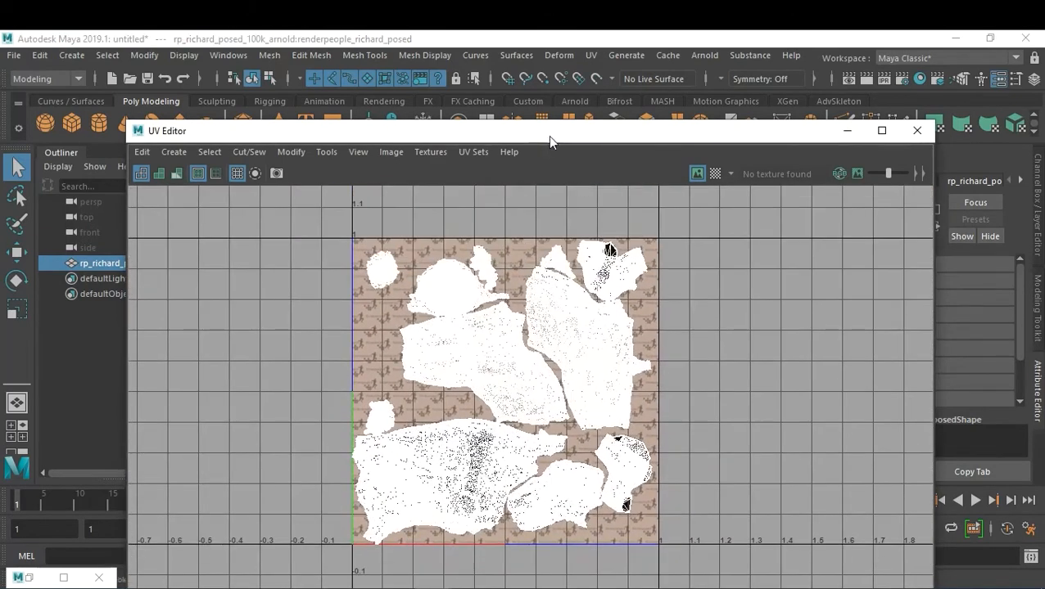
left_click_drag(548, 145, 848, 252)
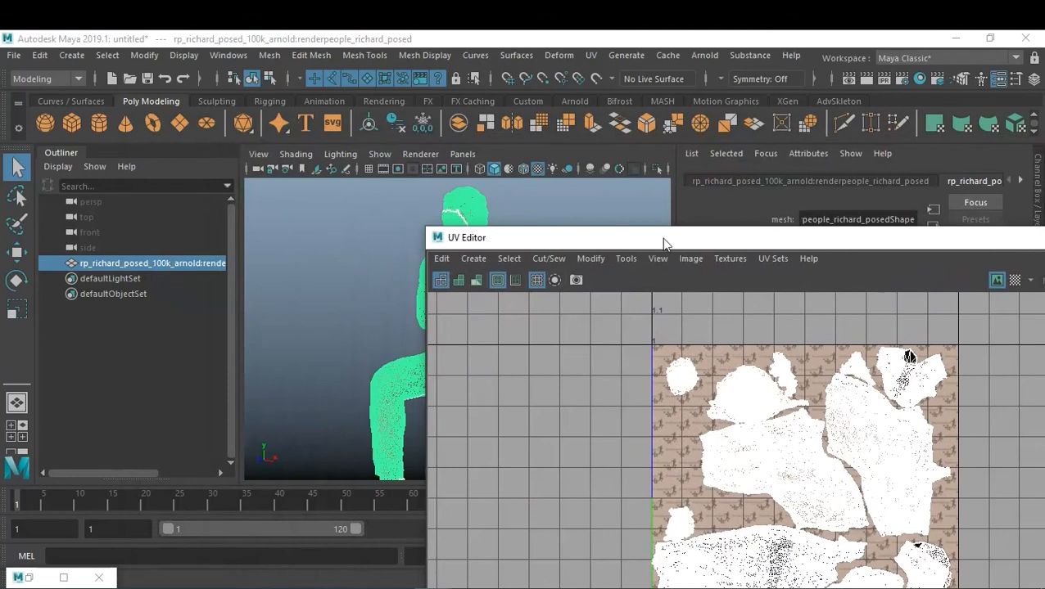
Select the figure's head UVs and its torso UVs in turn to locate their shells in the UV layout
middle_click_drag(398, 225, 253, 242, "alt")
middle_click_drag(321, 264, 400, 259, "alt")
left_click_drag(401, 259, 384, 269, "alt")
middle_click_drag(377, 269, 352, 269, "alt")
right_click_drag(362, 249, 481, 183)
left_click_drag(302, 220, 406, 293)
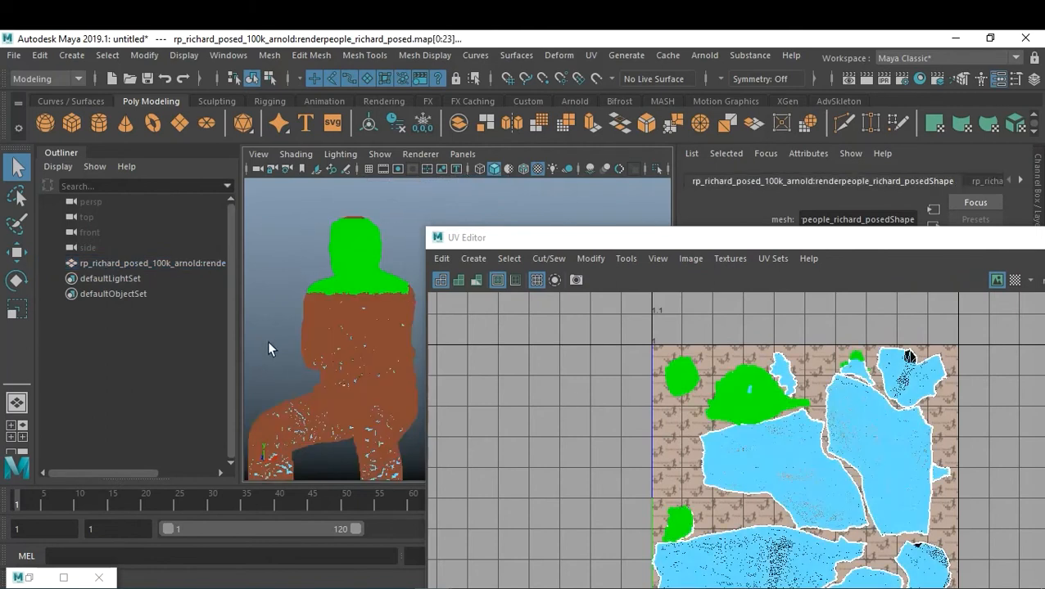
middle_click_drag(336, 303, 321, 268, "alt")
left_click_drag(287, 244, 418, 371, "shift")
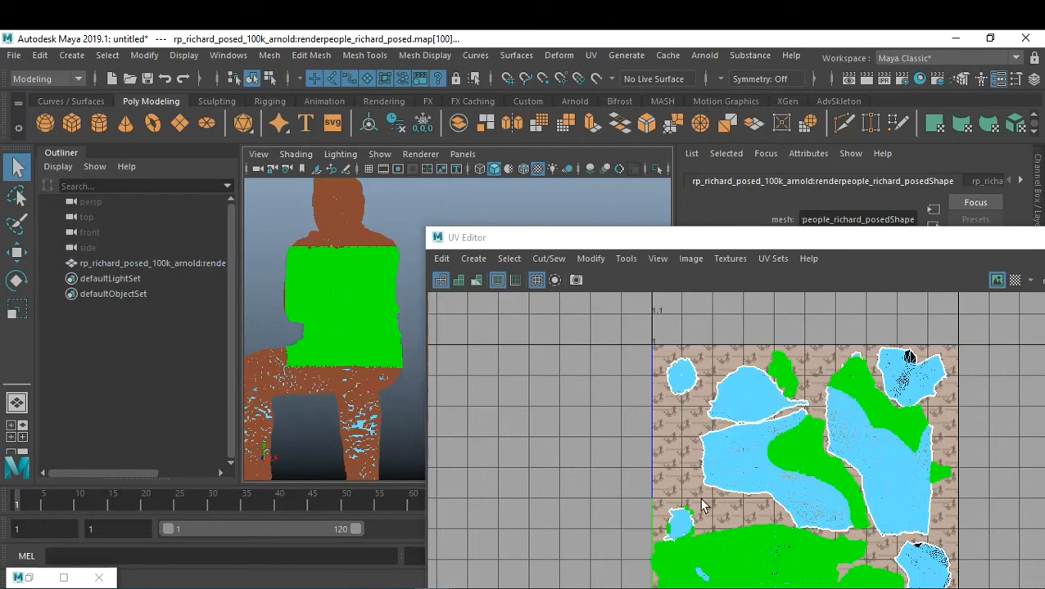
Select the figure's leg UVs and its shoe UVs in turn to locate their shells in the UV layout
middle_click_drag(341, 394, 361, 305, "alt")
right_click_drag(374, 304, 343, 289, "alt")
left_click_drag(276, 261, 415, 357)
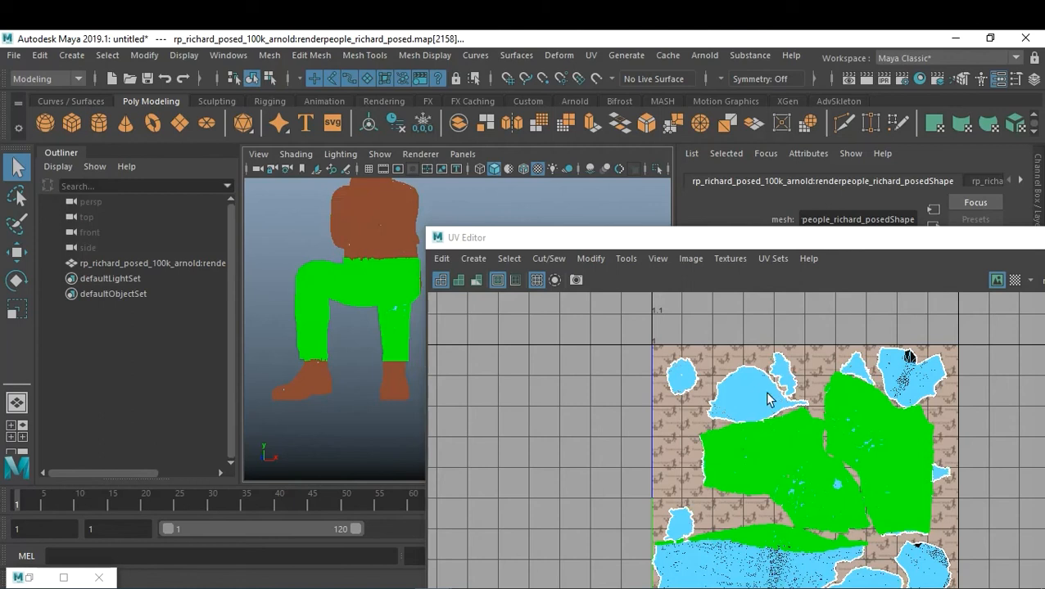
middle_click_drag(348, 369, 325, 348, "alt")
left_click_drag(393, 335, 239, 401)
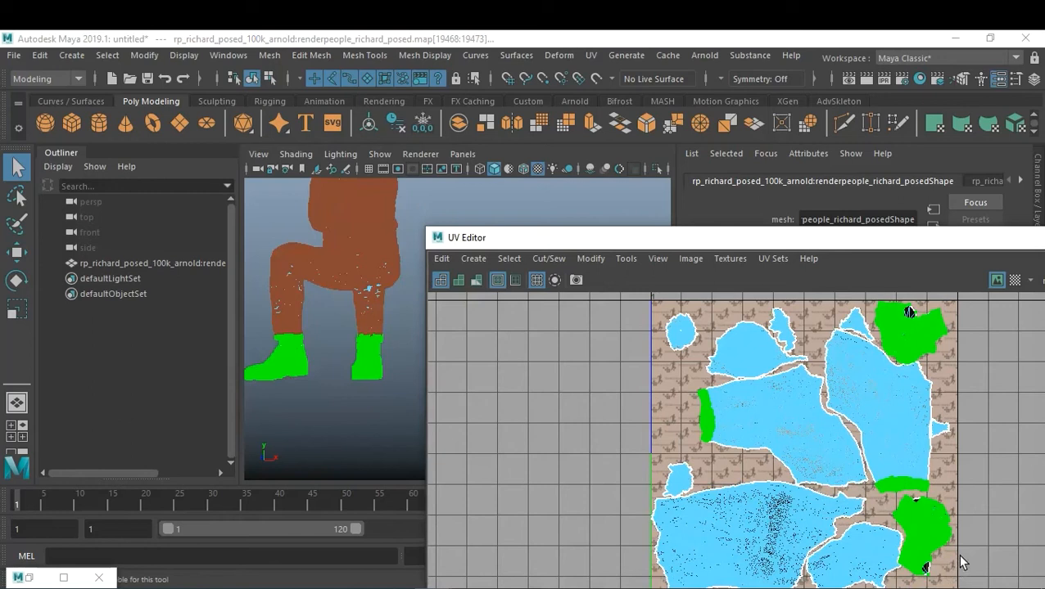
Return the figure to object selection and minimize the UV Editor
left_click(350, 261)
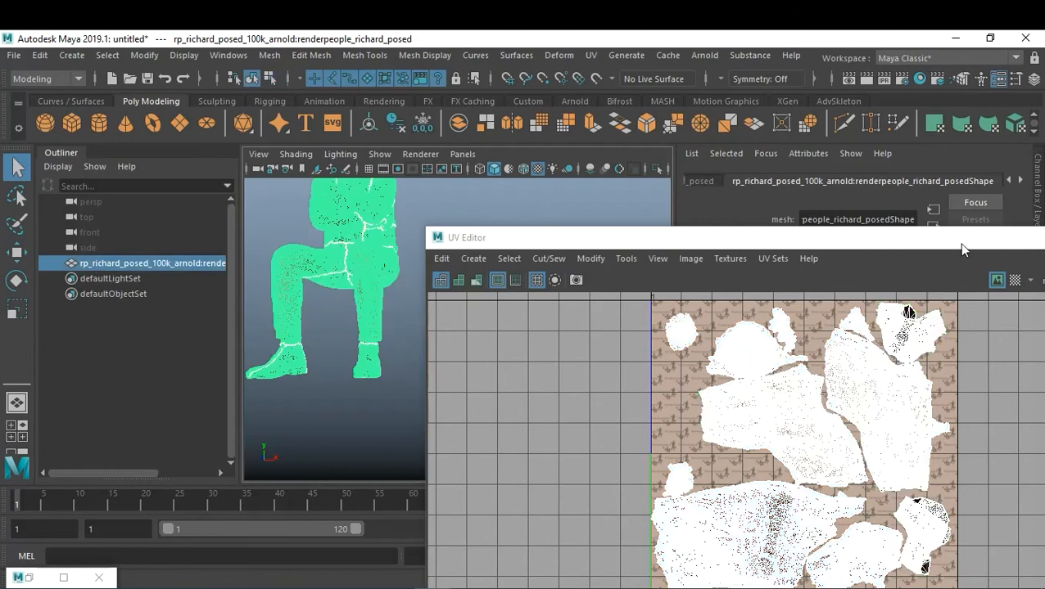
left_click_drag(958, 242, 793, 295)
left_click(970, 288)
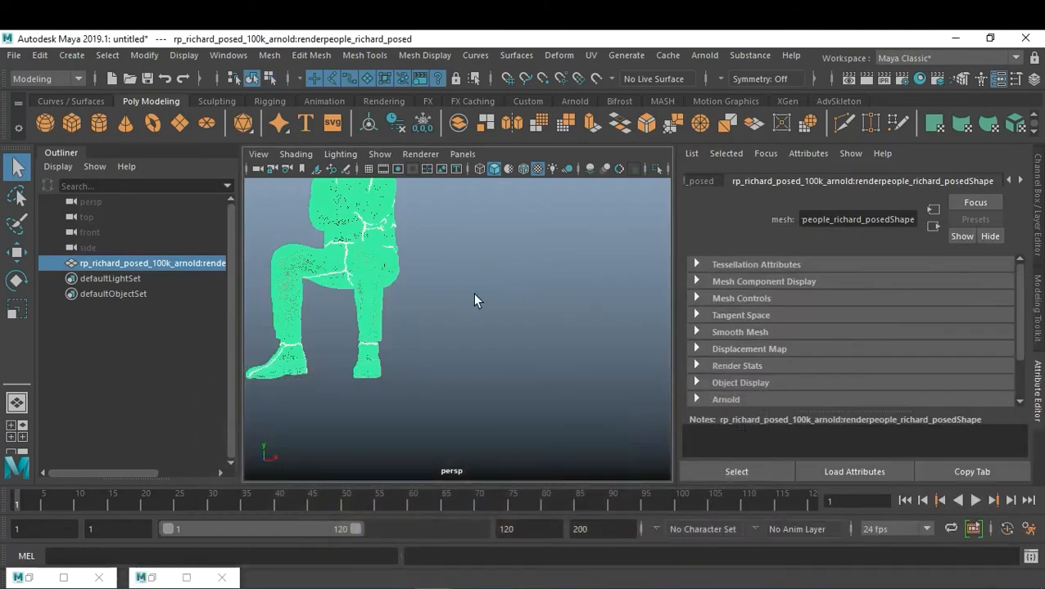
Clear the selection, examine the whole textured figure in the perspective view, and reselect it
left_click(473, 292)
scroll(425, 259, "down", 5)
left_click_drag(431, 335, 431, 313, "alt")
middle_click_drag(432, 313, 471, 319, "alt")
mouse_move(471, 319)
left_mouse_down("alt")
mouse_move(443, 317)
mouse_move(462, 321)
left_mouse_up("alt")
middle_click_drag(462, 321, 480, 329, "alt")
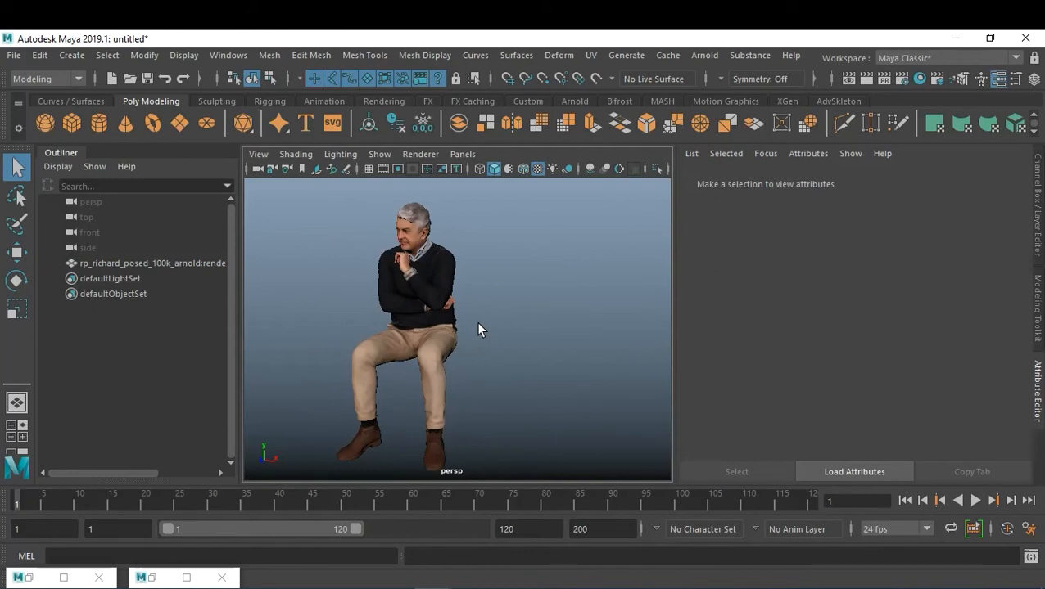
left_click(406, 293)
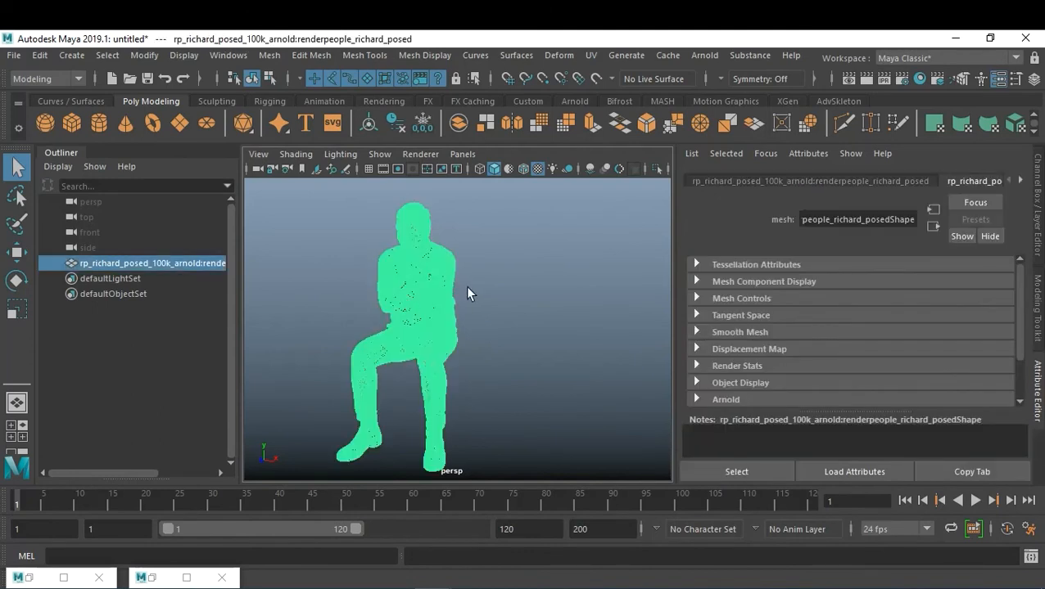
left_click_drag(467, 287, 516, 306, "alt")
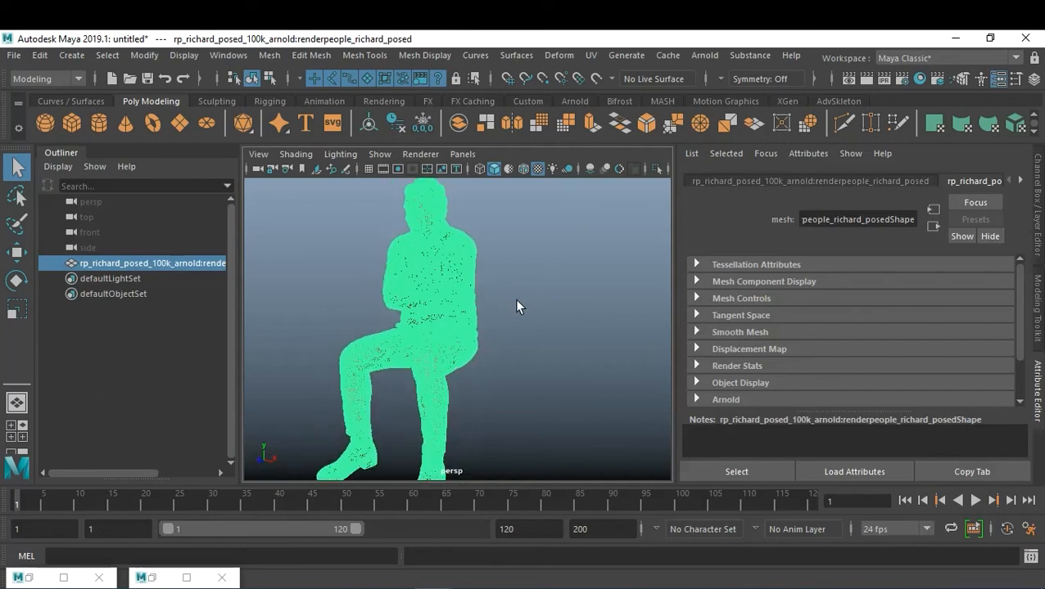
Import the scene file 07-10-2020_FX_C_Texture.mb from the FX DEMO folder
left_click(15, 56)
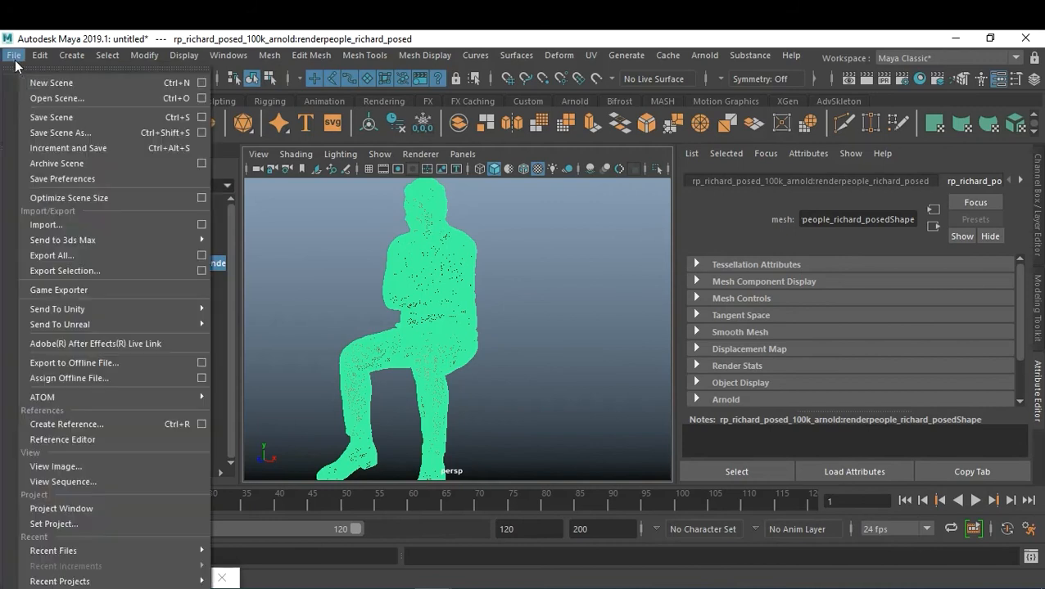
left_click(94, 227)
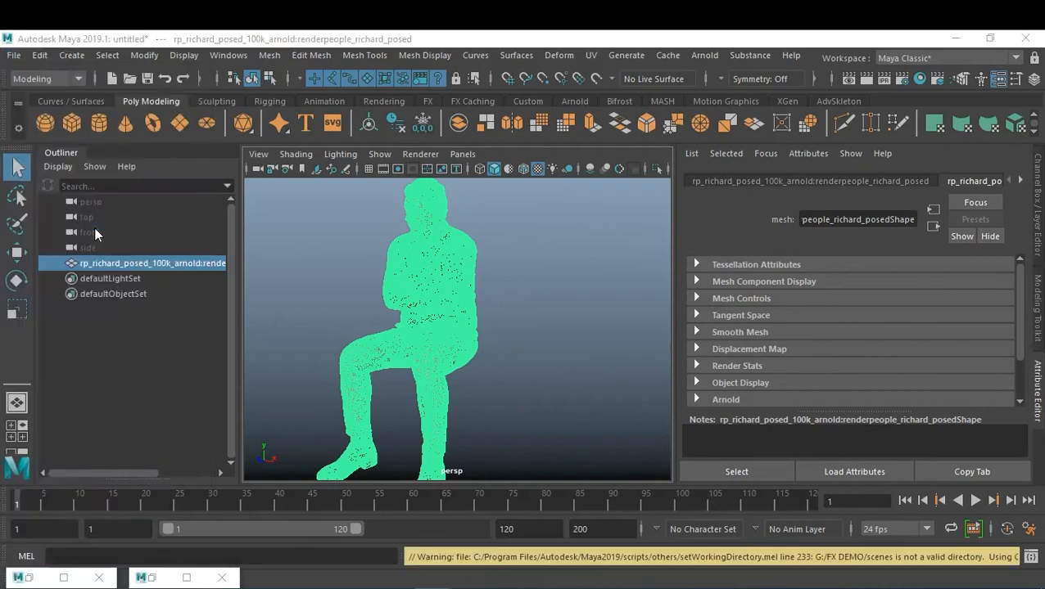
left_click(333, 411)
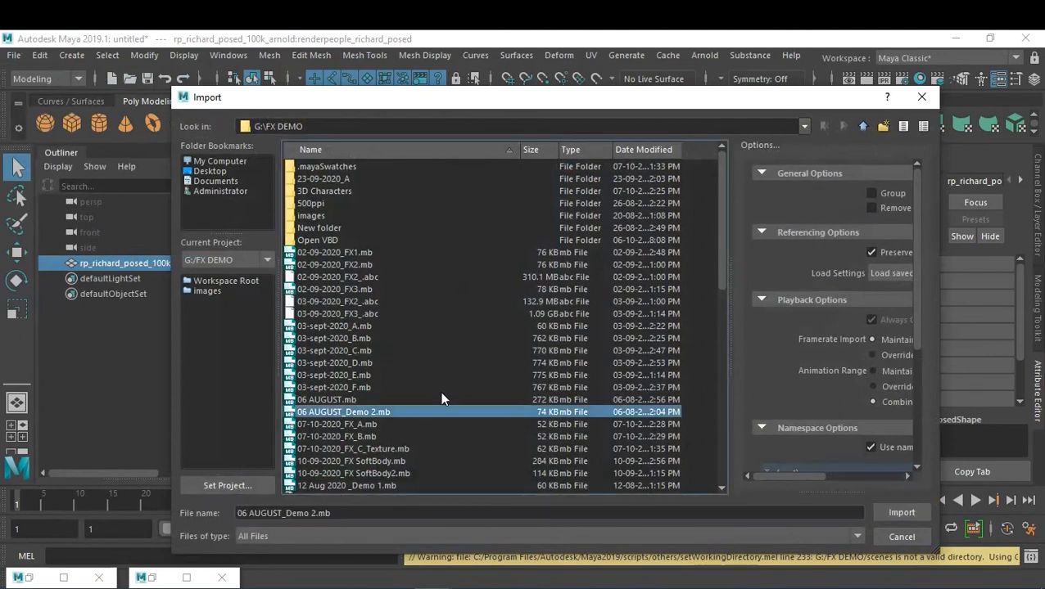
scroll(440, 392, "down", 4)
scroll(411, 407, "down", 7)
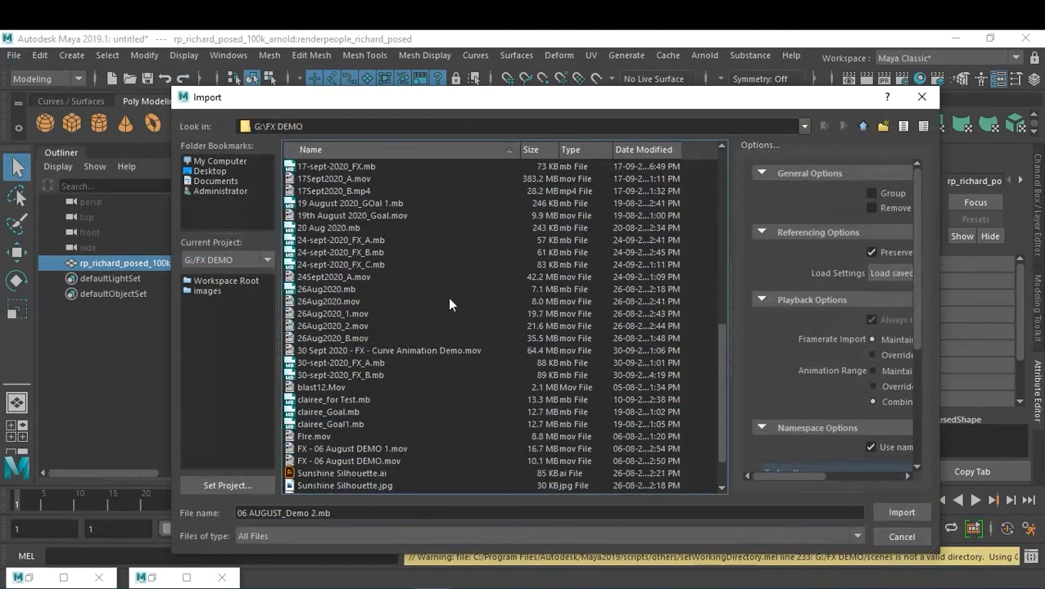
scroll(449, 301, "down", 1)
scroll(449, 300, "up", 4)
scroll(448, 304, "up", 3)
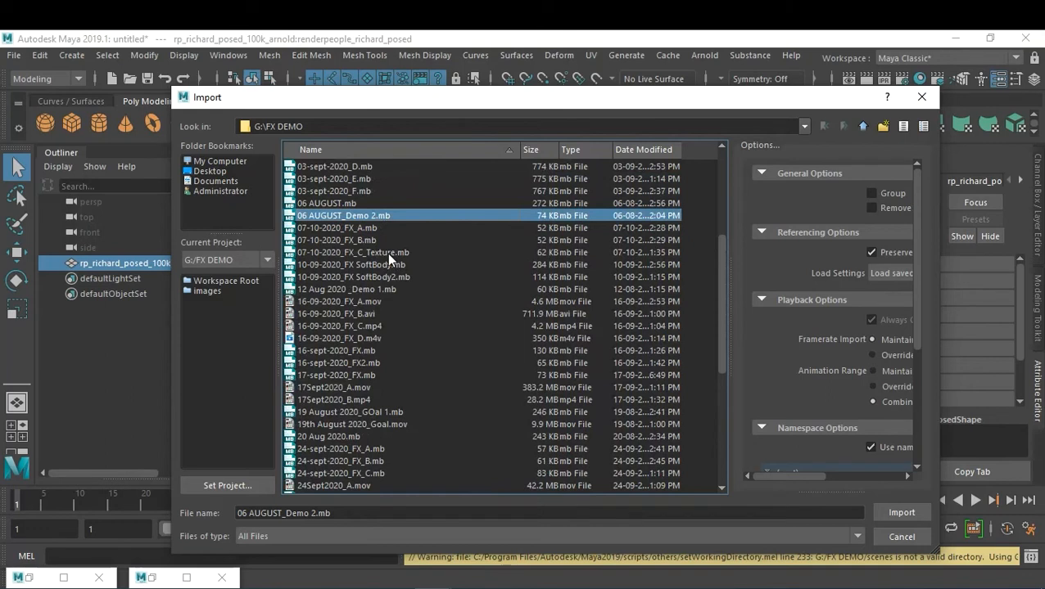
left_click(388, 252)
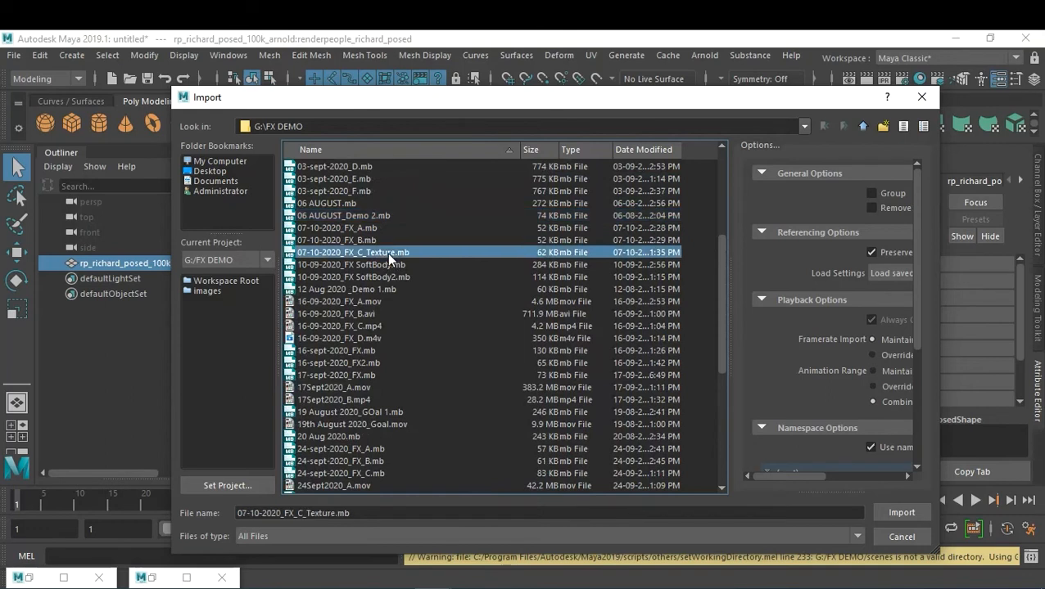
double_click(387, 252)
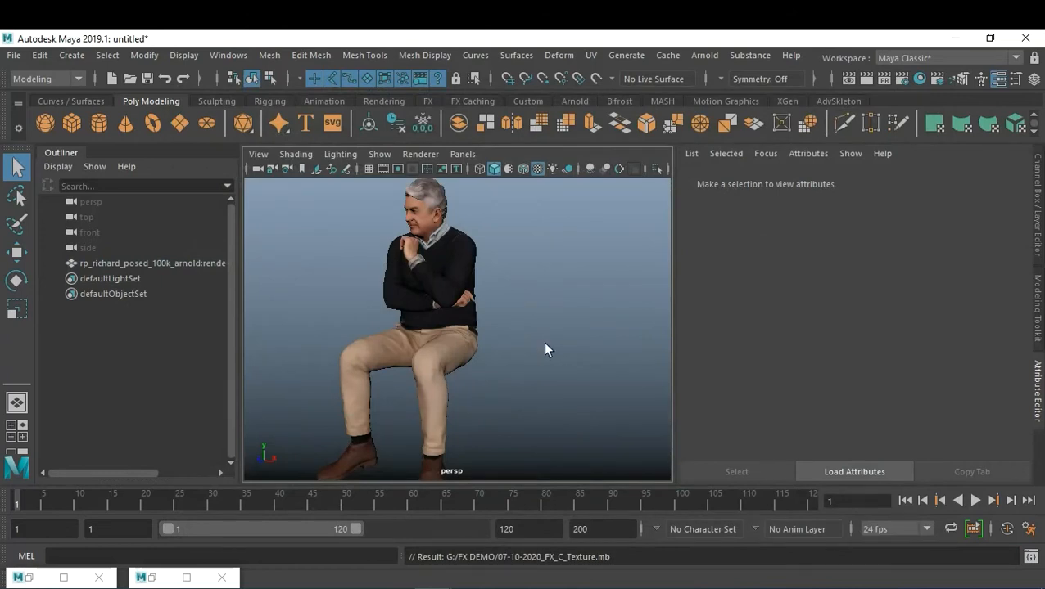
Restore and close the minimized Content Browser and UV Editor windows
left_click(41, 577)
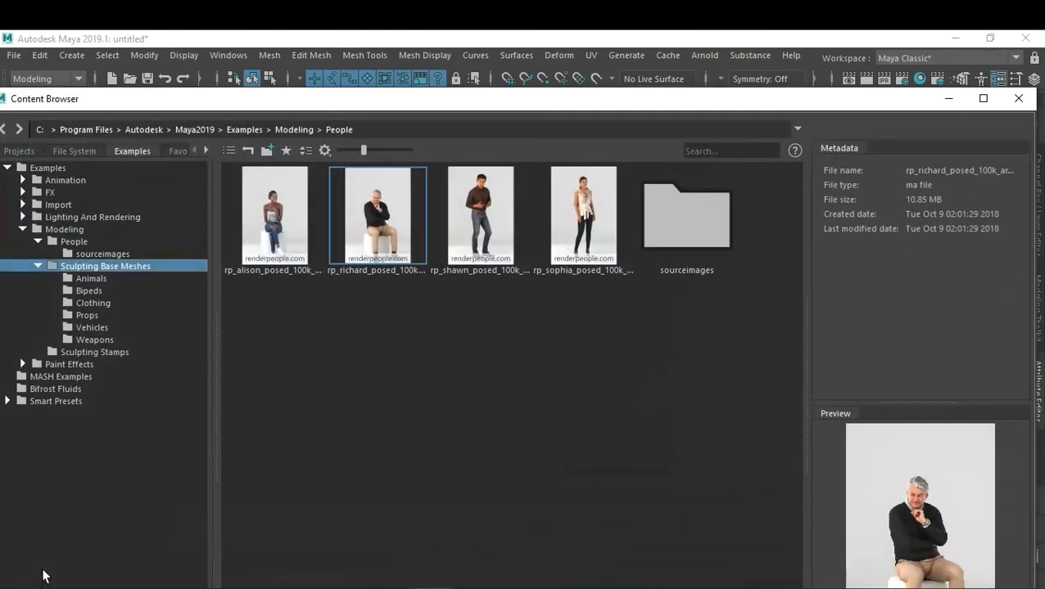
left_click(1006, 99)
left_click(151, 578)
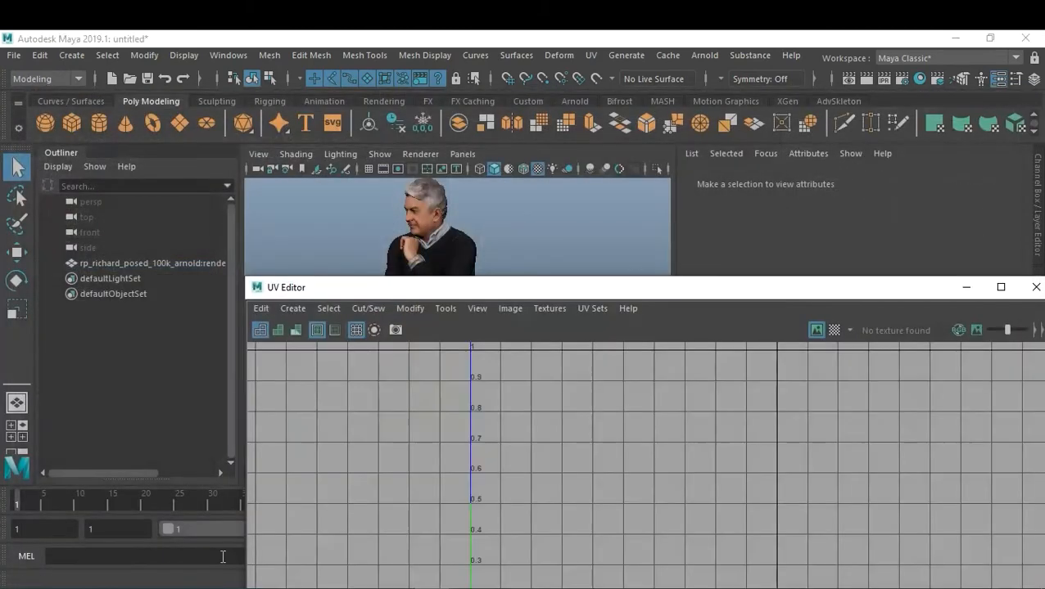
left_click(1036, 287)
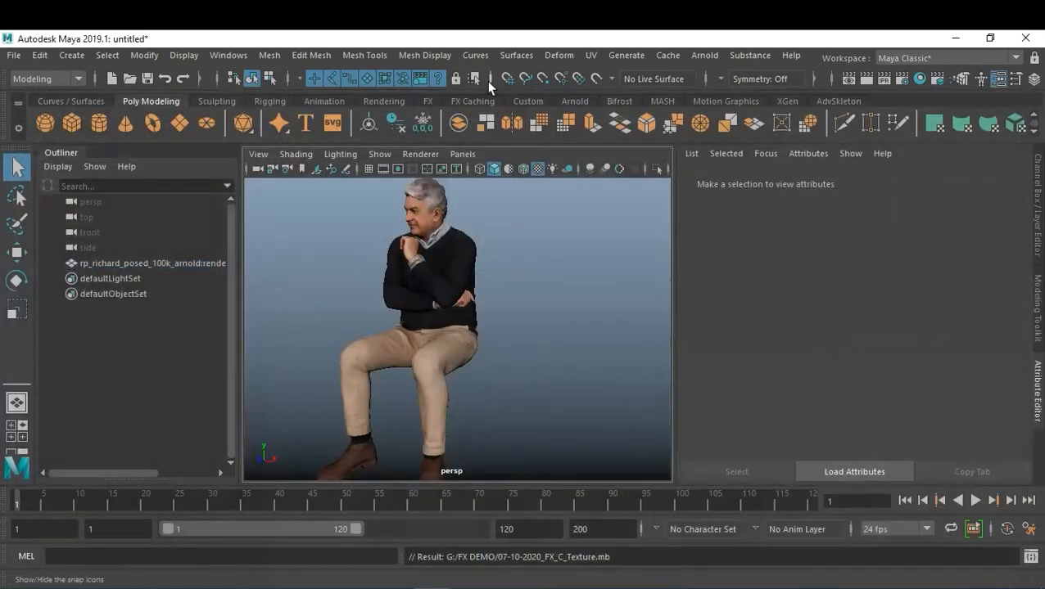
Open Hypershade, list the scene's textures in an enlarged browser, and select the imported _FX_C_Texture:ramp1 texture
left_click(242, 59)
mouse_move(310, 155)
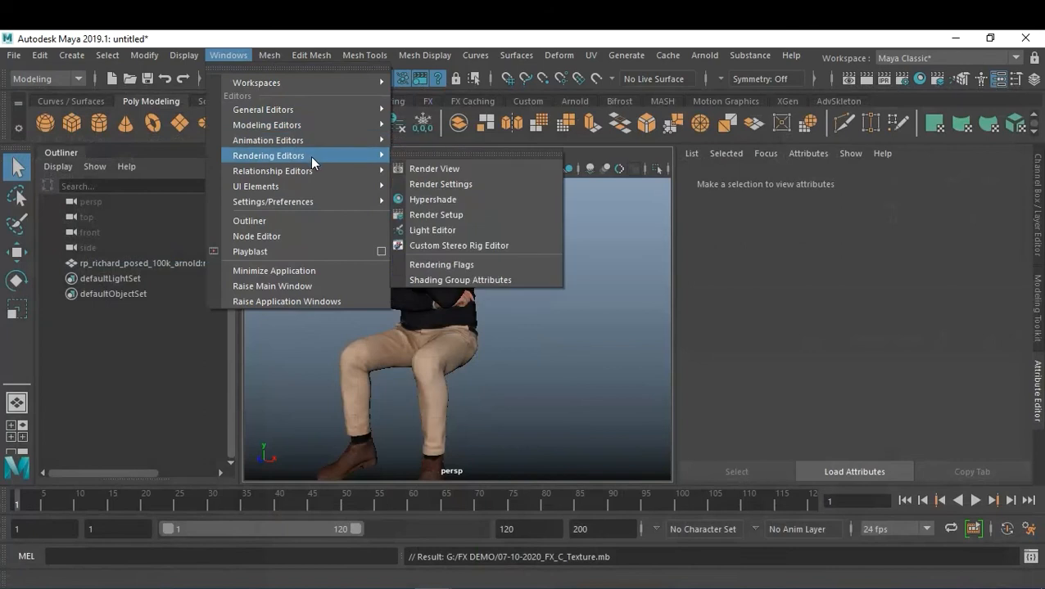
left_click(434, 199)
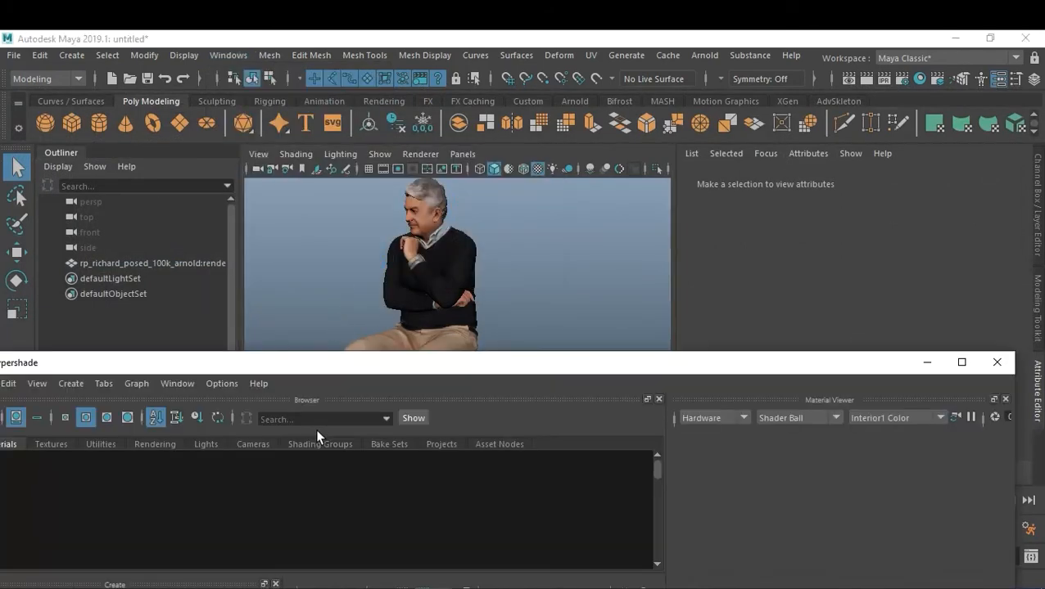
left_click_drag(285, 365, 389, 352)
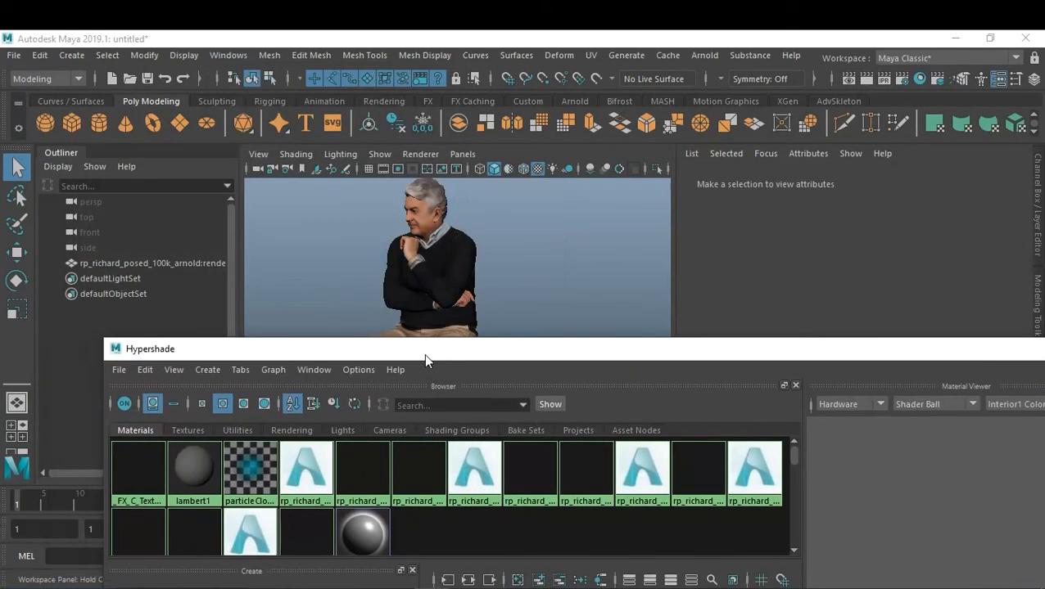
left_click(185, 428)
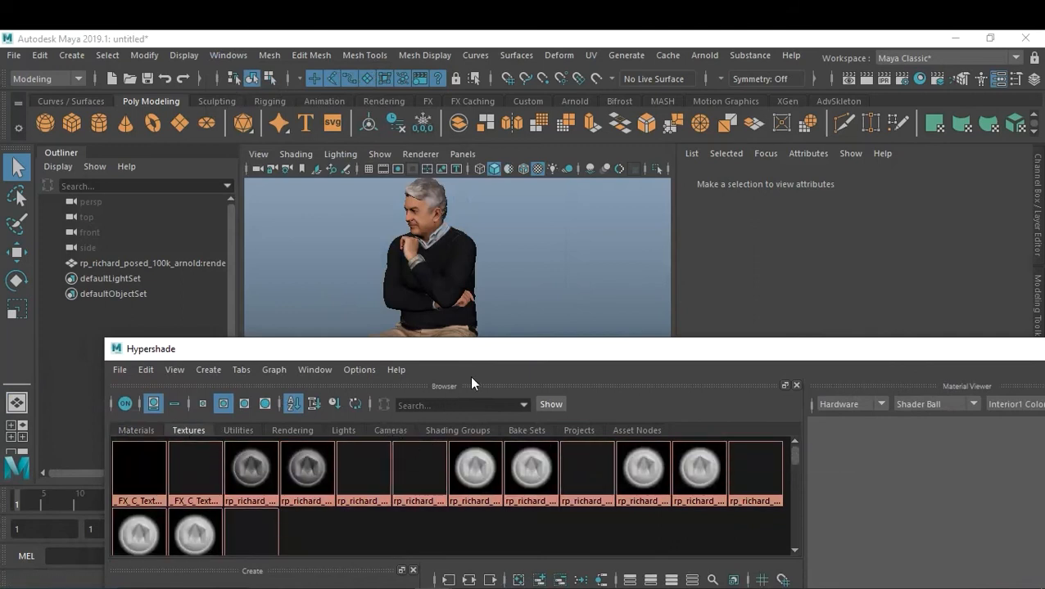
left_click_drag(539, 354, 544, 168)
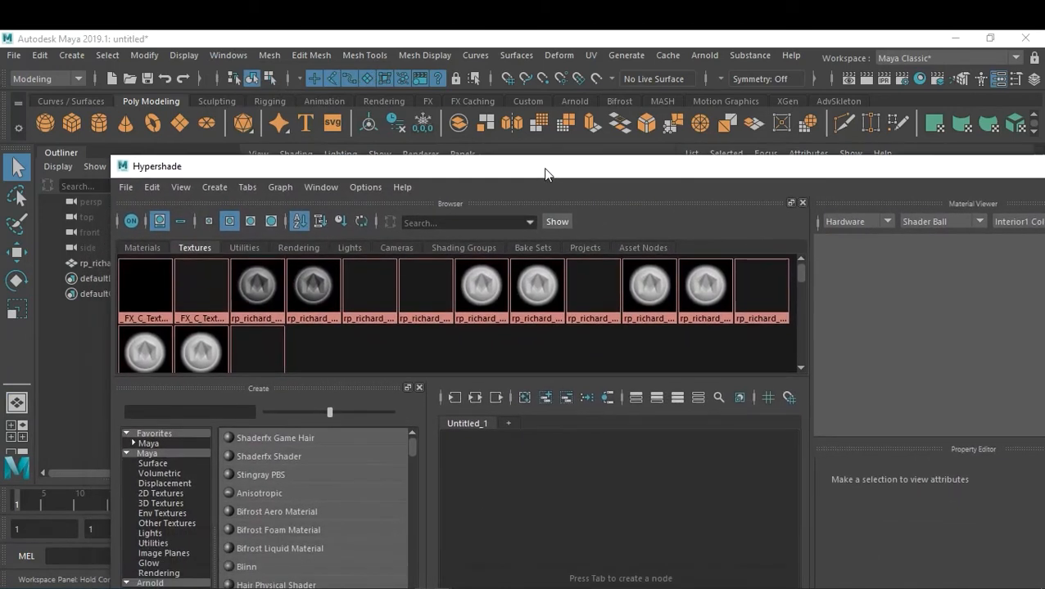
left_click_drag(361, 378, 366, 433)
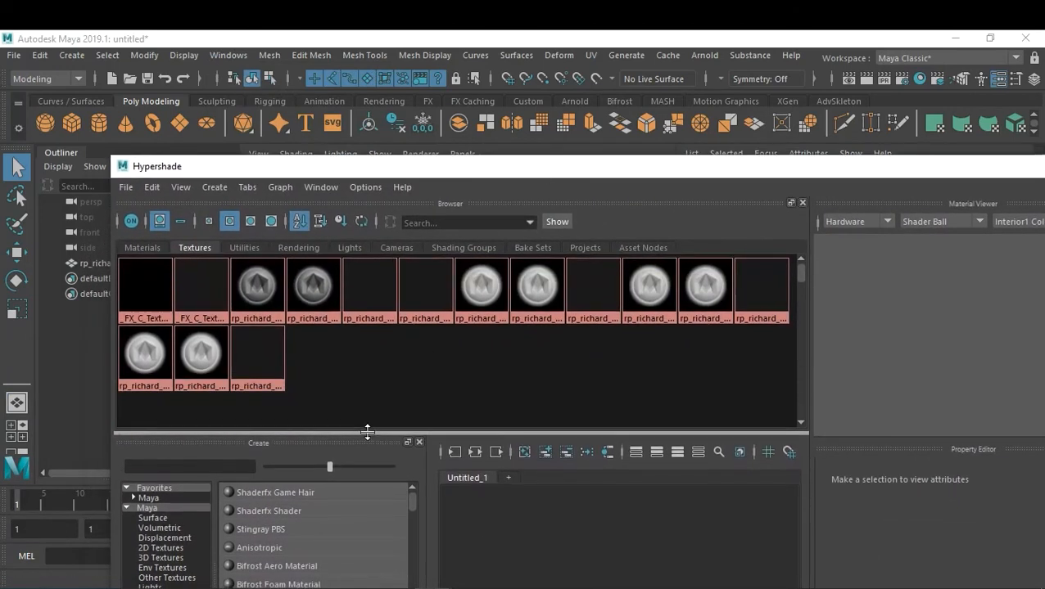
left_click(151, 284)
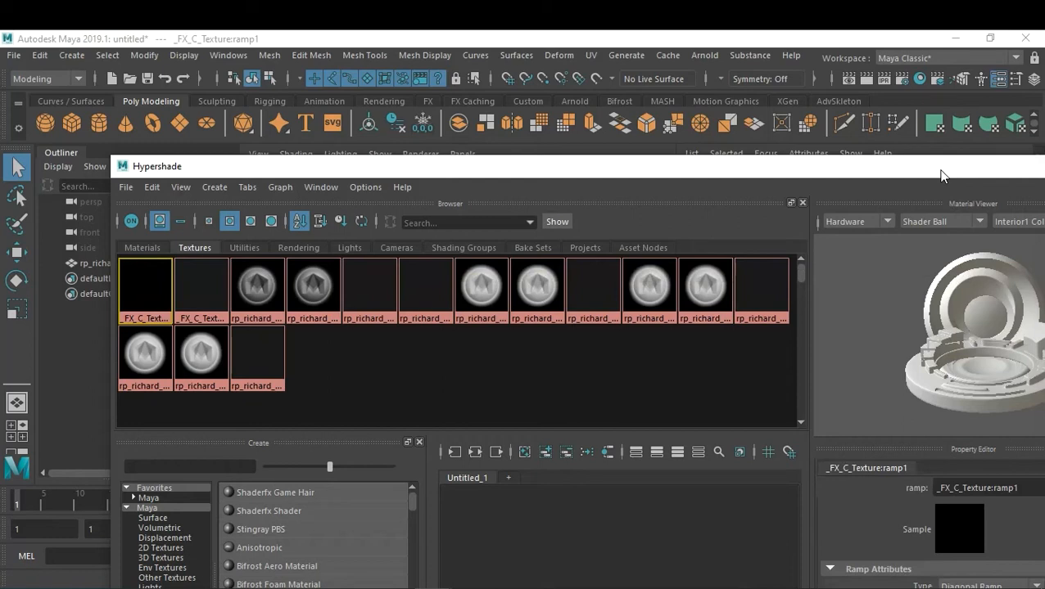
Clear the view of the Hypershade window, select the character, and examine the settings of its Ai Mix Shader material
left_click_drag(940, 176, 896, 445)
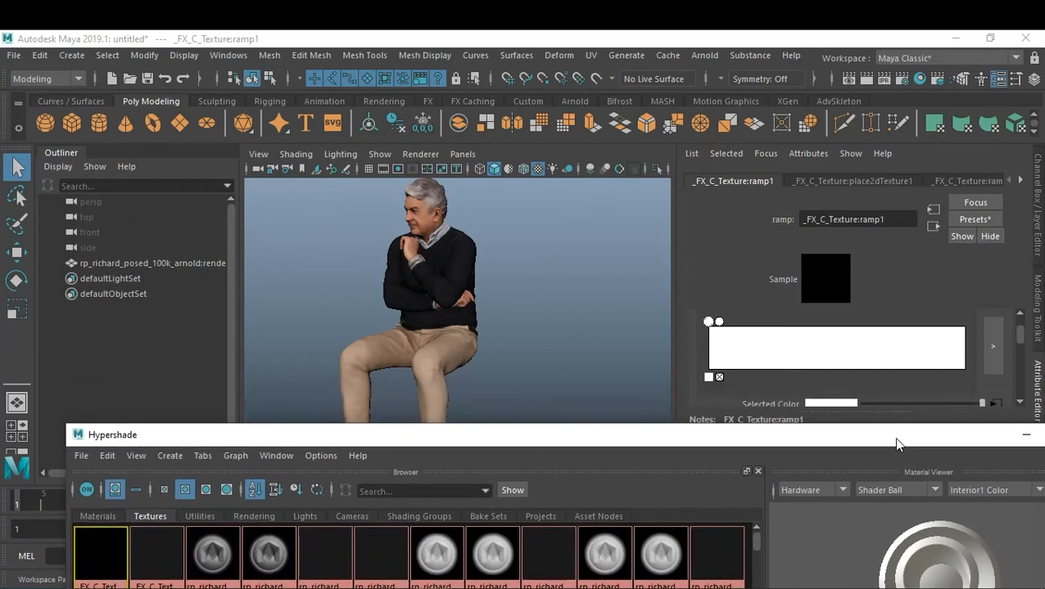
left_click_drag(895, 444, 896, 445)
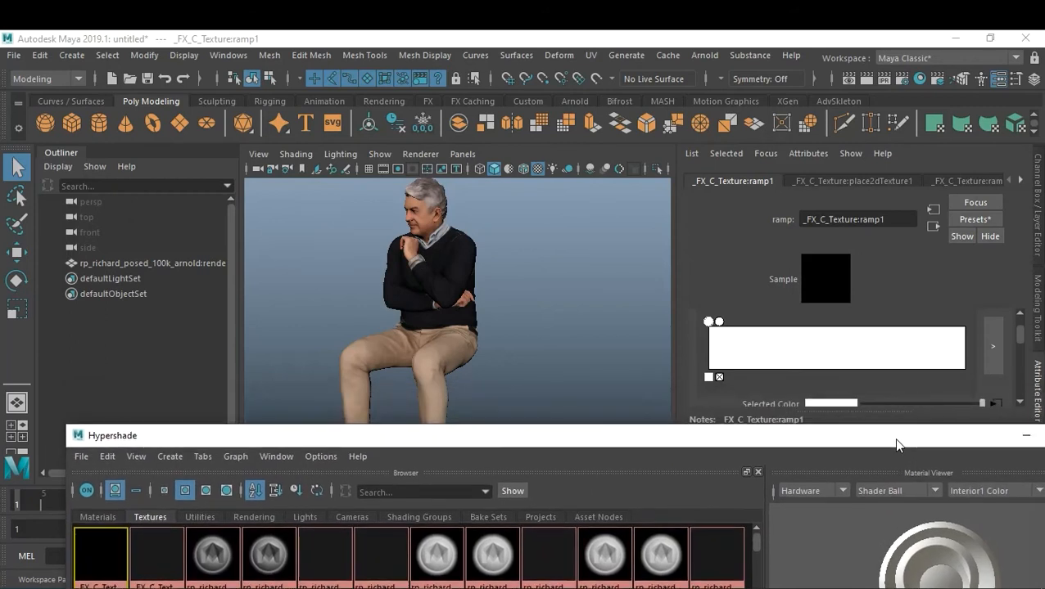
left_click(448, 282)
left_click(1020, 181)
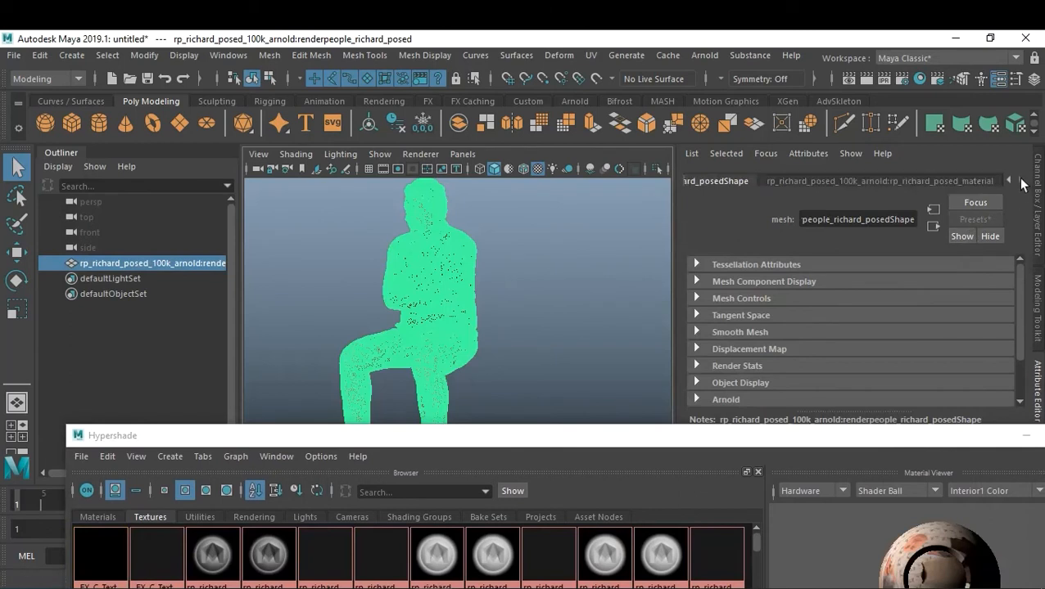
left_click(958, 181)
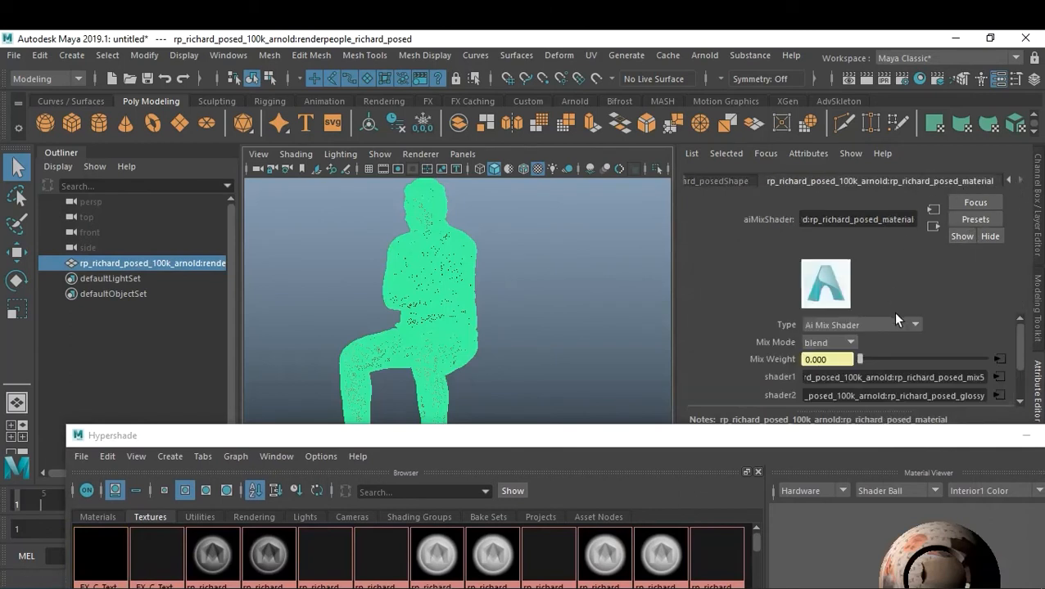
scroll(940, 390, "down", 2)
scroll(940, 391, "up", 1)
left_click_drag(521, 302, 524, 289, "alt")
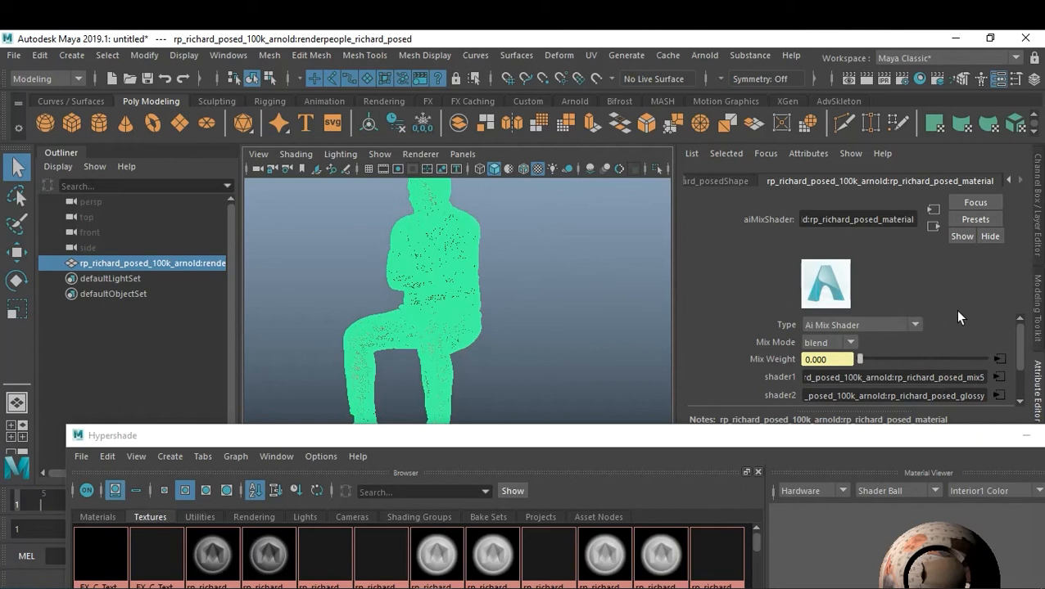
Duplicate the character mesh and hide the original rp_richard_posed_100k_arnold mesh
scroll(969, 352, "down", 1)
scroll(970, 348, "up", 1)
left_click(185, 264)
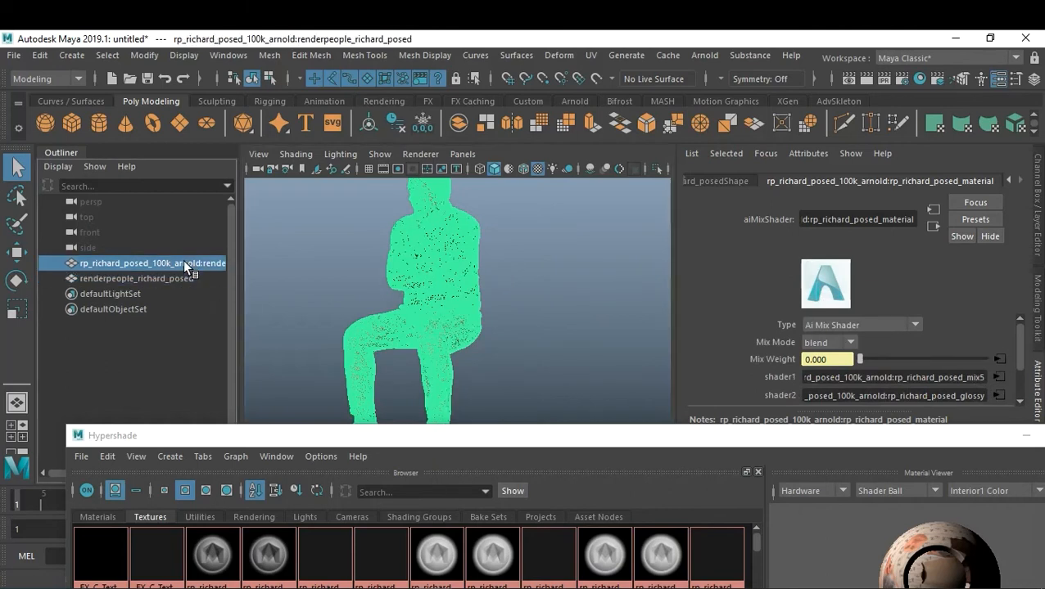
key("ctrl+h")
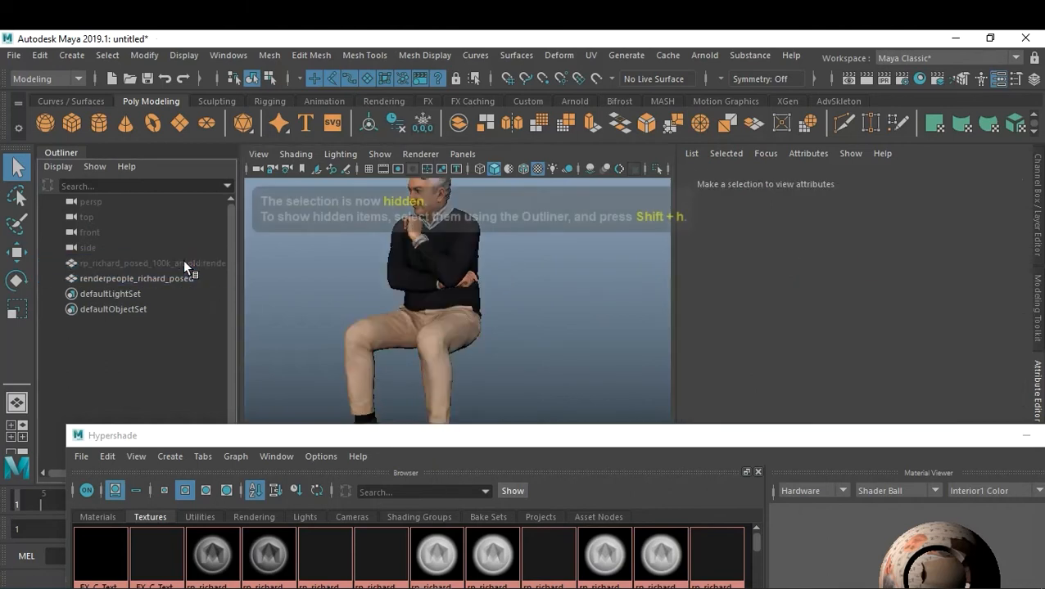
Assign a new Lambert material to the duplicate renderpeople_richard_posed mesh and show the material's attributes
left_click(169, 278)
left_click_drag(452, 300, 508, 265, "alt")
middle_click_drag(508, 265, 512, 293, "alt")
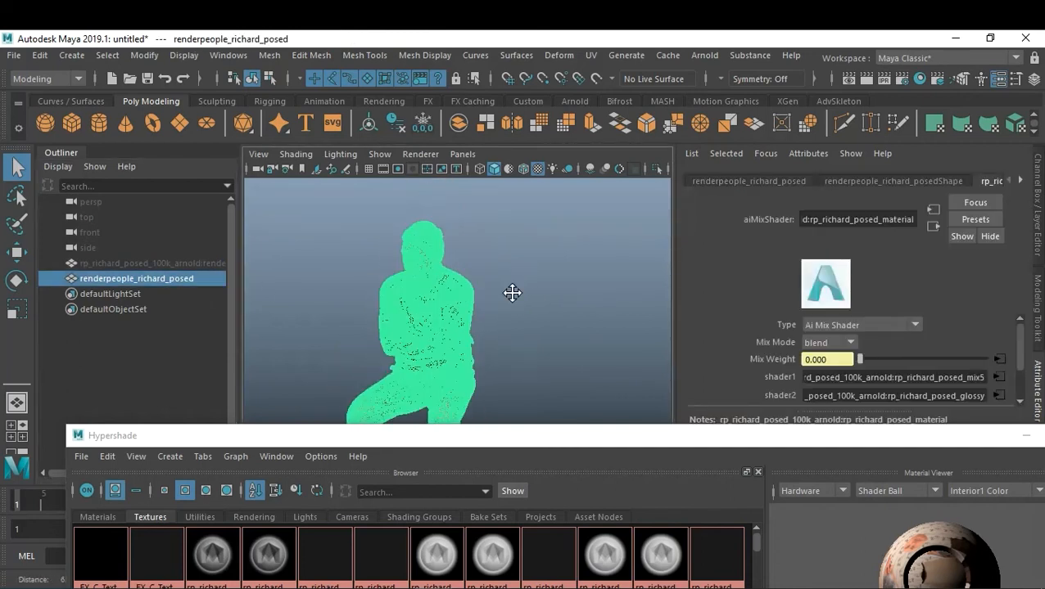
right_click_drag(442, 305, 593, 492)
left_click(572, 324)
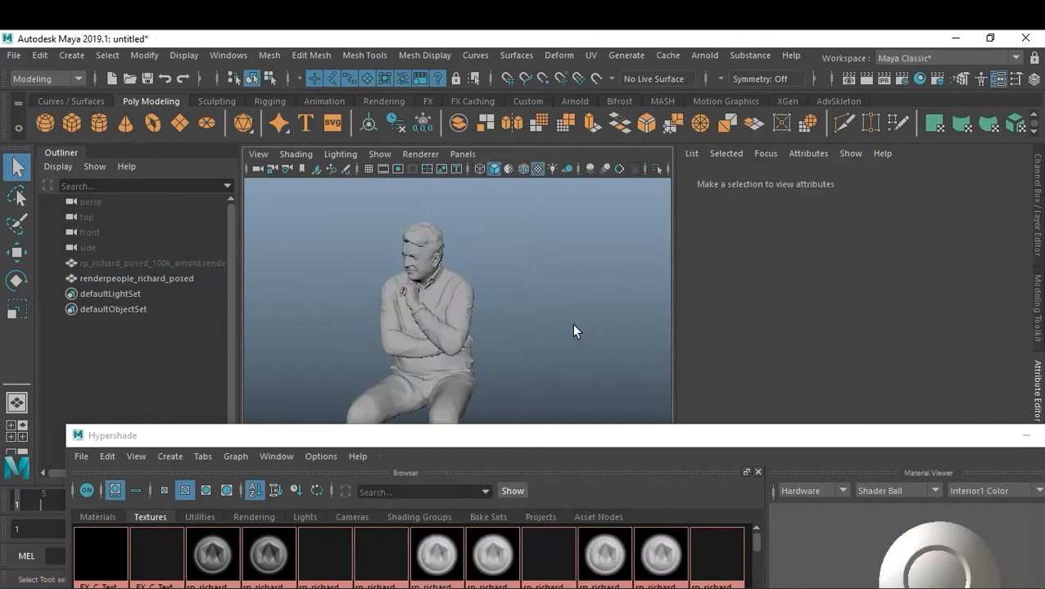
left_click_drag(562, 335, 588, 346, "alt")
left_click(516, 307)
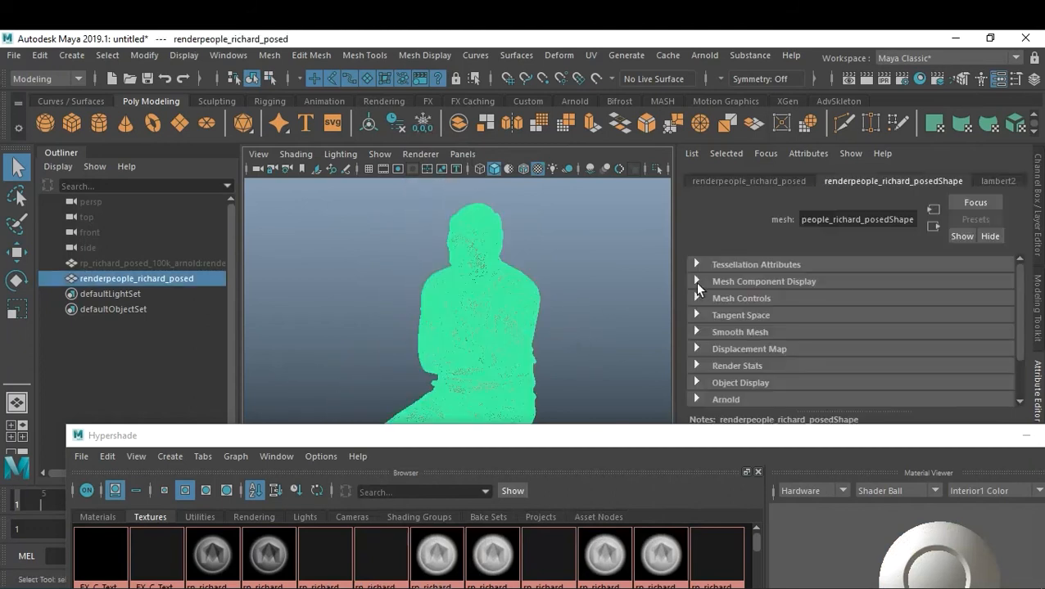
left_click(1010, 182)
left_click_drag(533, 369, 524, 341, "alt")
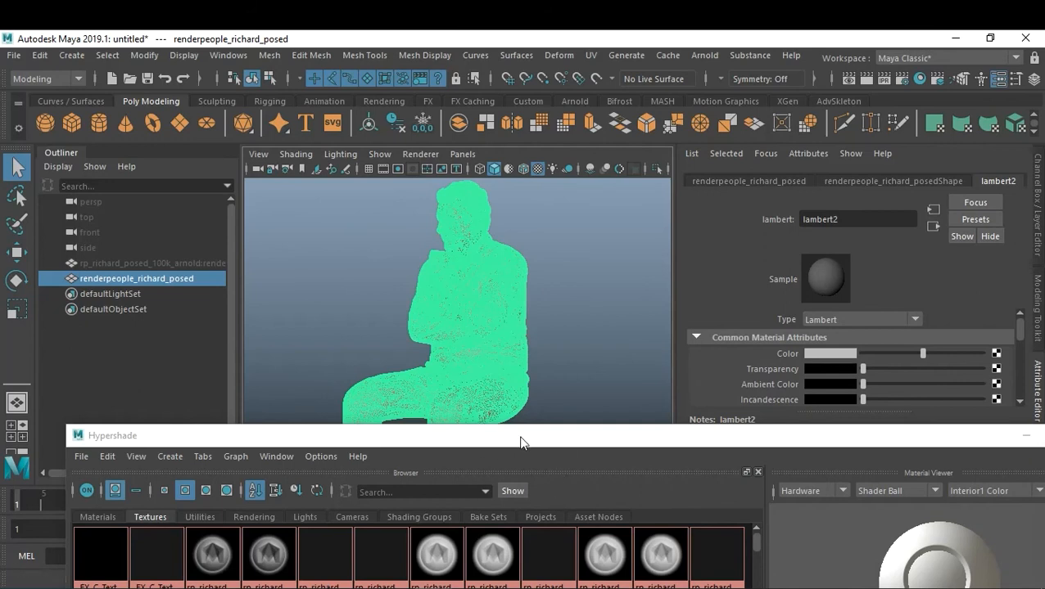
Connect the rp_richard_posed_diffuse file texture to the new Lambert's Color and clear the selection to inspect the textured figure
left_click_drag(520, 442, 515, 375)
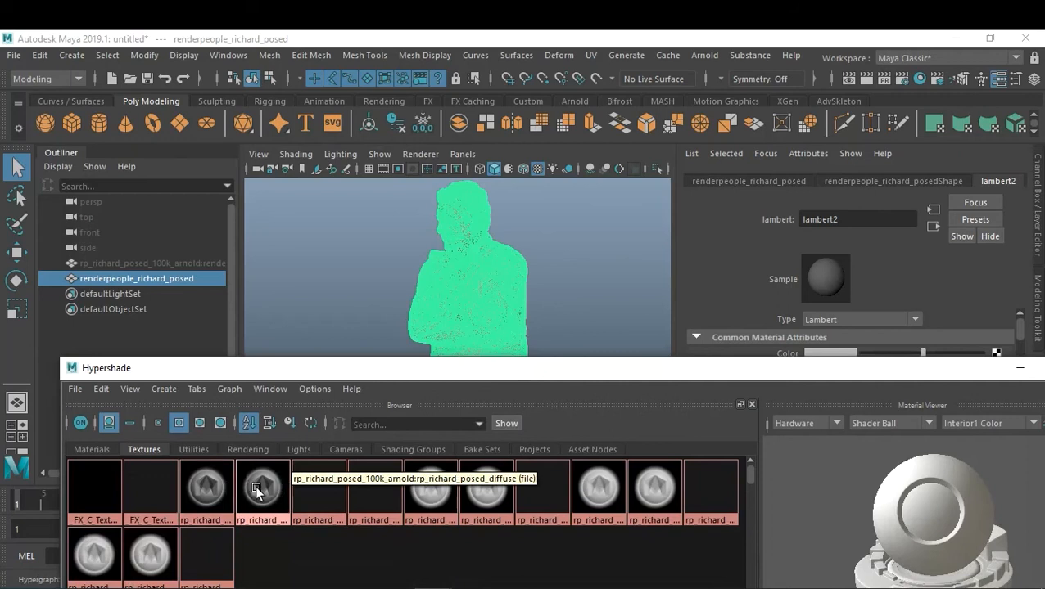
left_click_drag(256, 490, 829, 352)
left_click(572, 145)
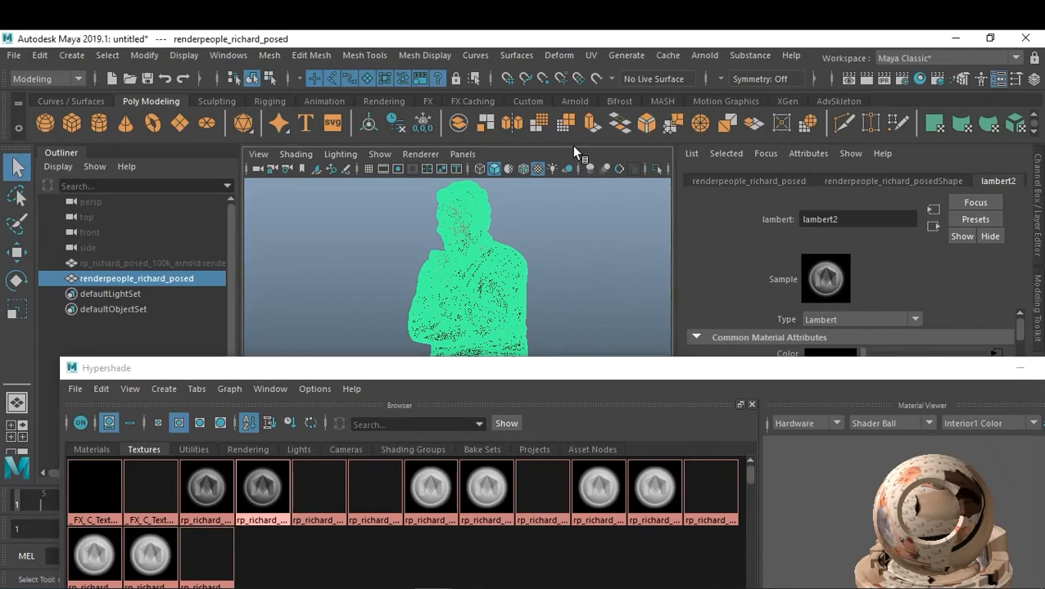
left_click(549, 249)
left_click_drag(536, 261, 507, 276, "alt")
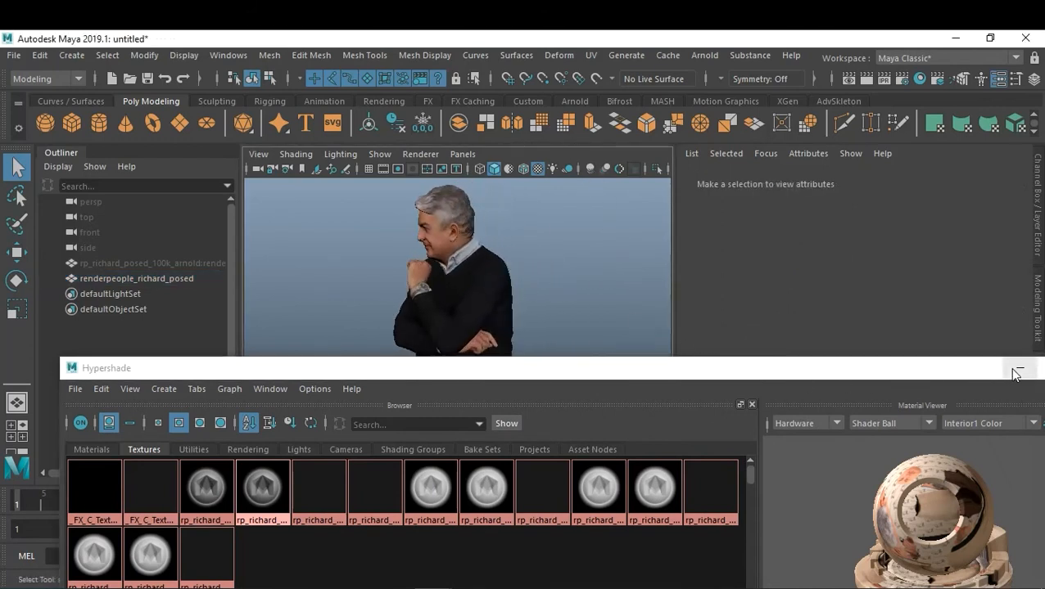
Connect the imported _FX_C_Texture:ramp1 texture to the Transparency of the duplicate's Lambert material, and minimize Hypershade
left_click(472, 282)
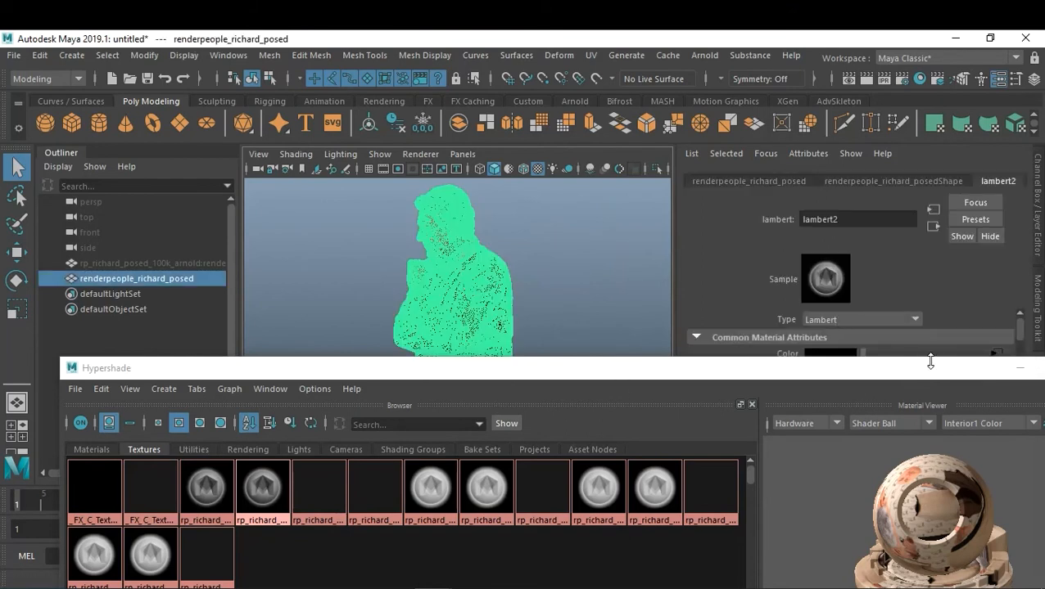
left_click_drag(904, 375, 918, 436)
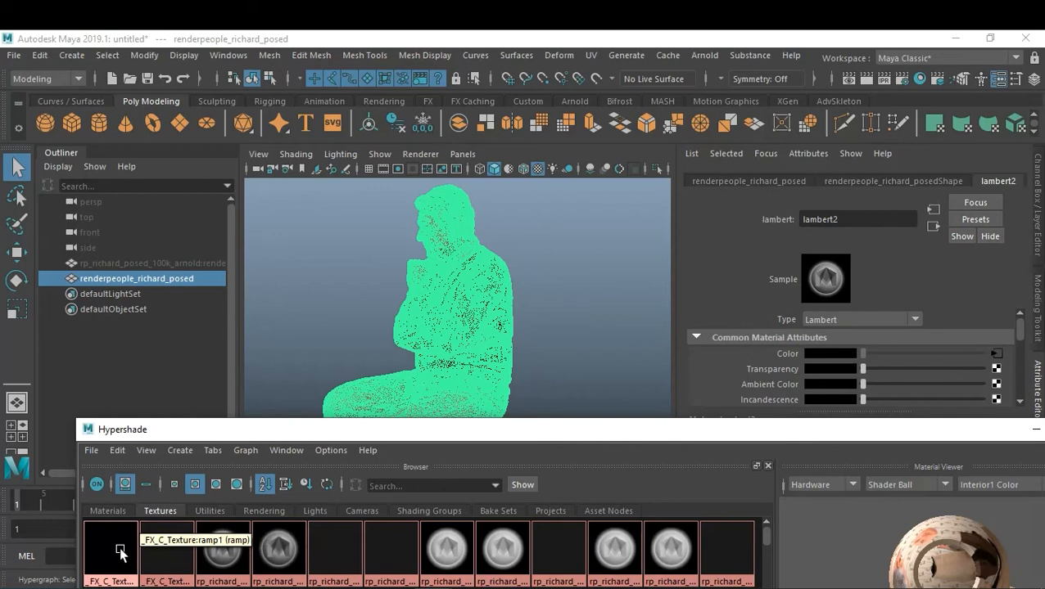
middle_click_drag(120, 555, 781, 365)
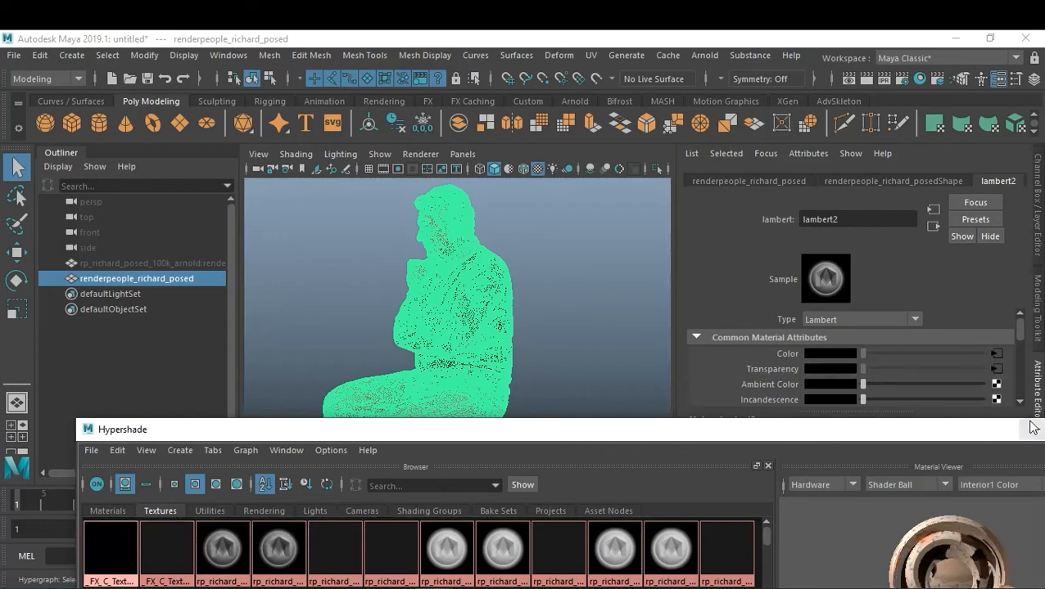
left_click(1033, 427)
Deselect the character, play the animation, and scrub to frame 55 to check the dissolve
left_click(623, 347)
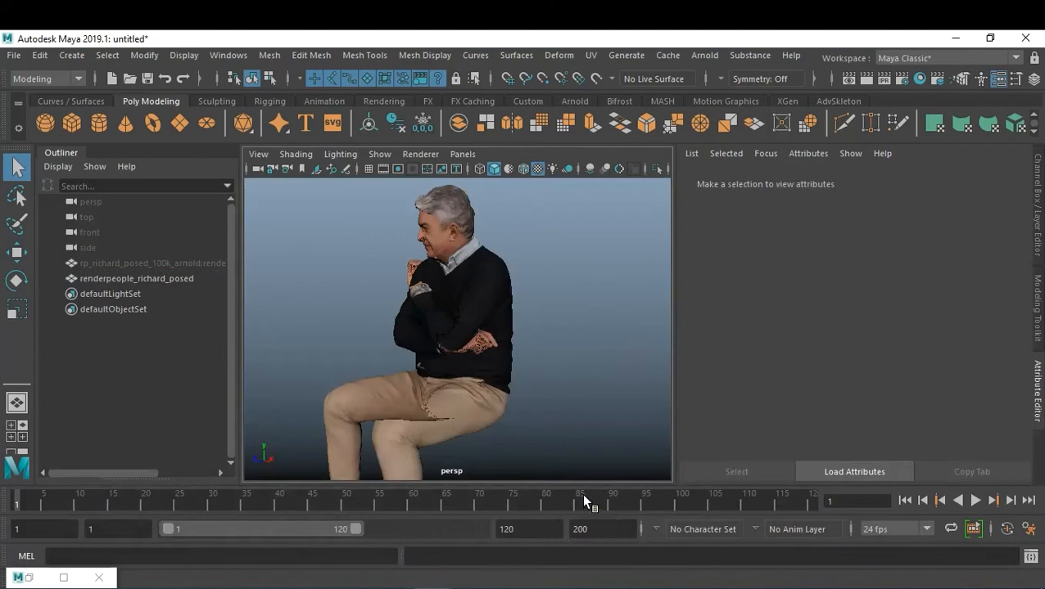
key("alt+v")
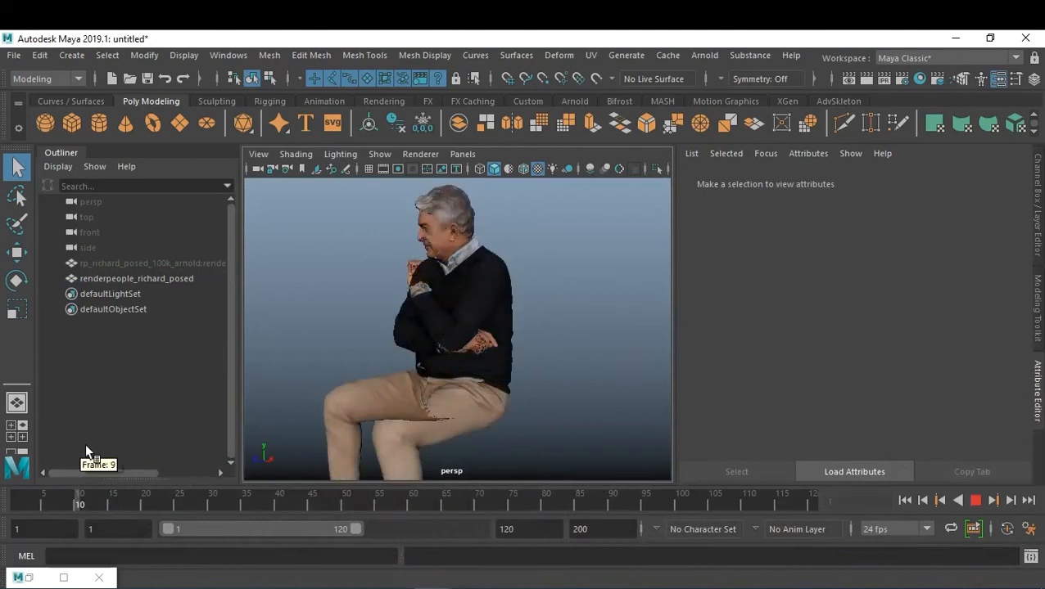
left_click_drag(419, 457, 379, 465)
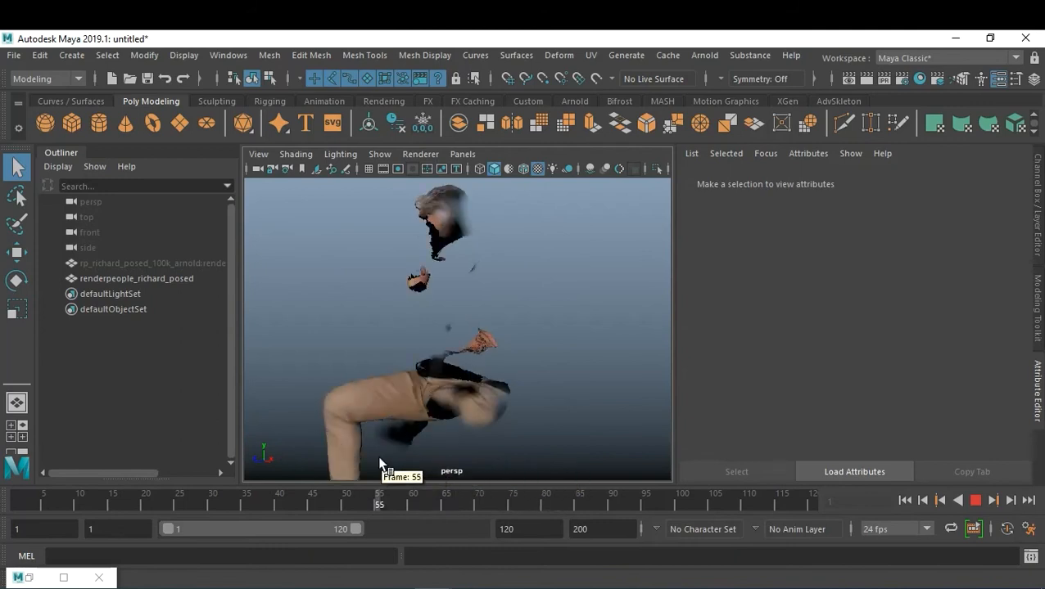
In the Viewport 2.0 settings, set the color and bump texture bake resolutions to 250, regenerate all UV tile preview textures, and minimize the settings
left_click(421, 154)
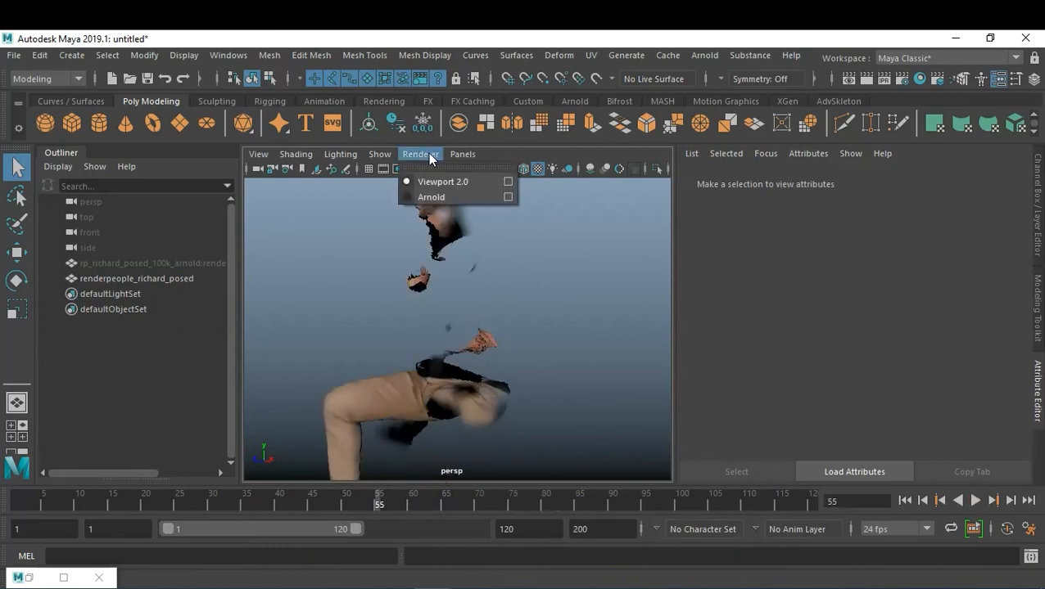
left_click(508, 182)
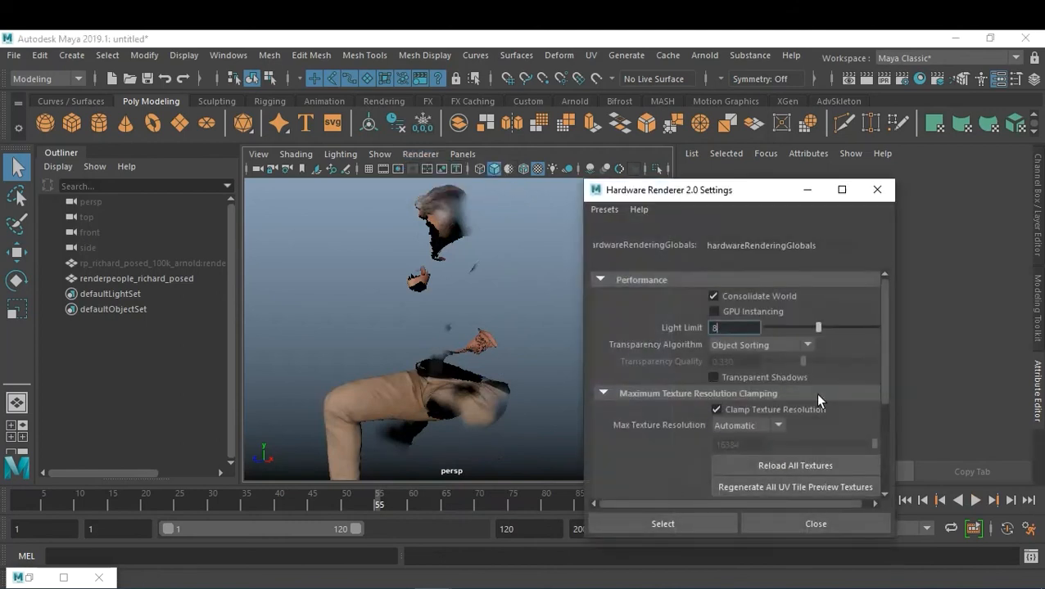
scroll(816, 393, "down", 2)
scroll(767, 379, "up", 2)
scroll(797, 378, "down", 1)
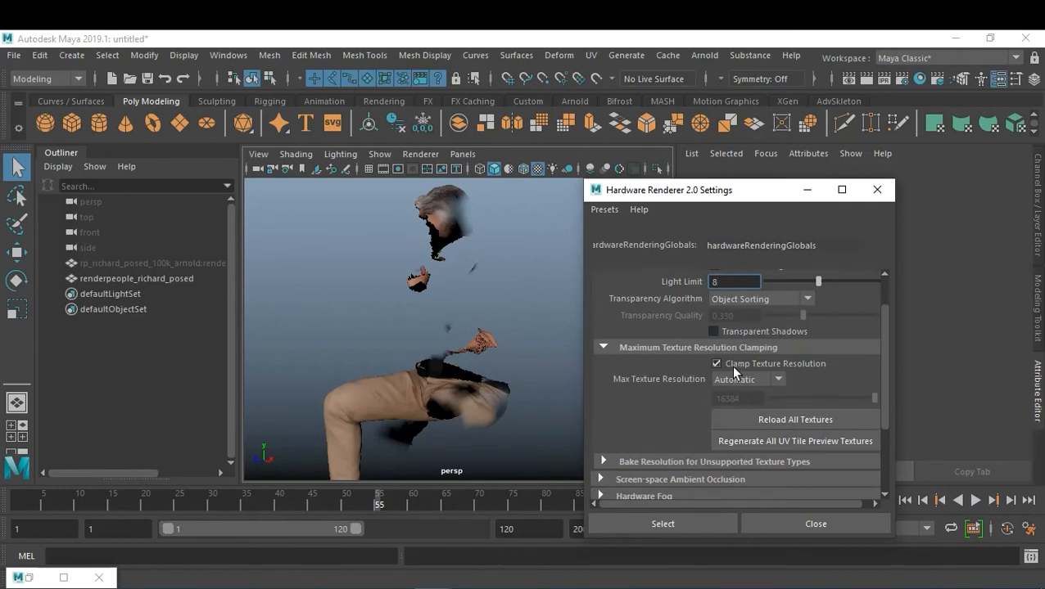
scroll(794, 339, "down", 1)
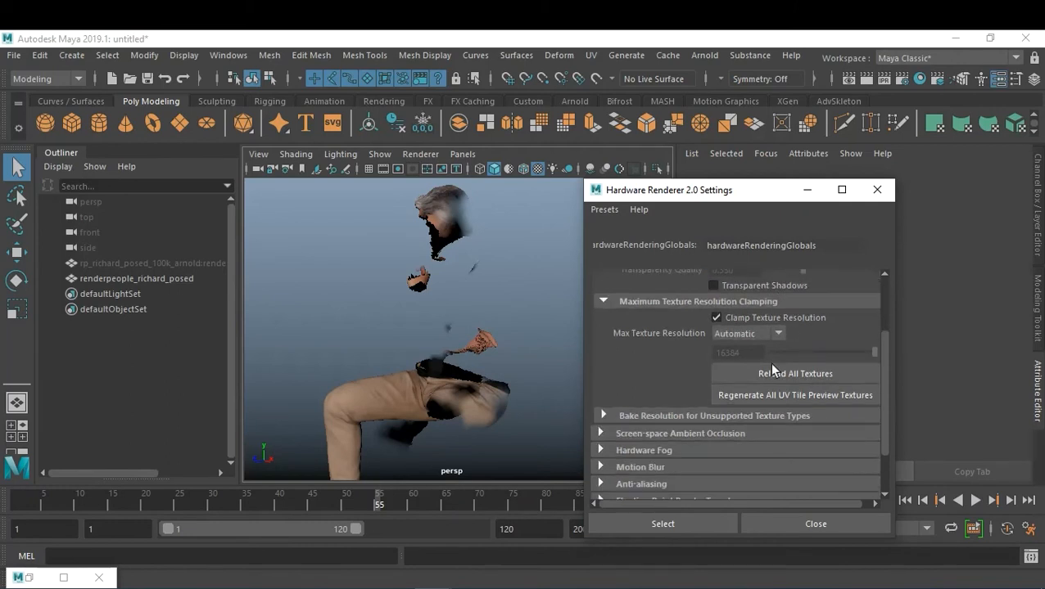
left_click(687, 418)
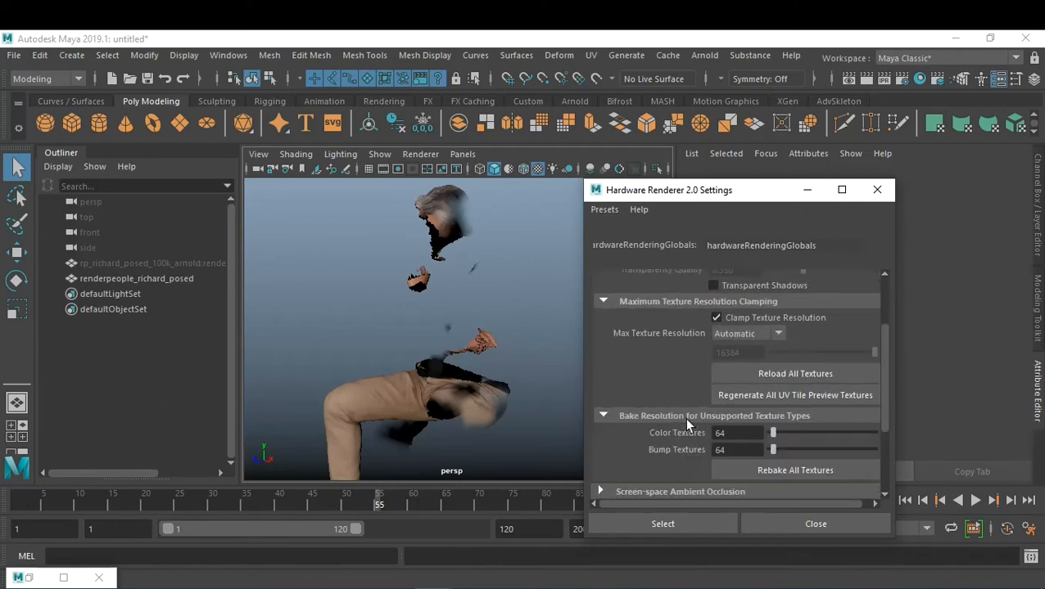
double_click(761, 433)
type("250")
key("Tab")
type("250")
key("Return")
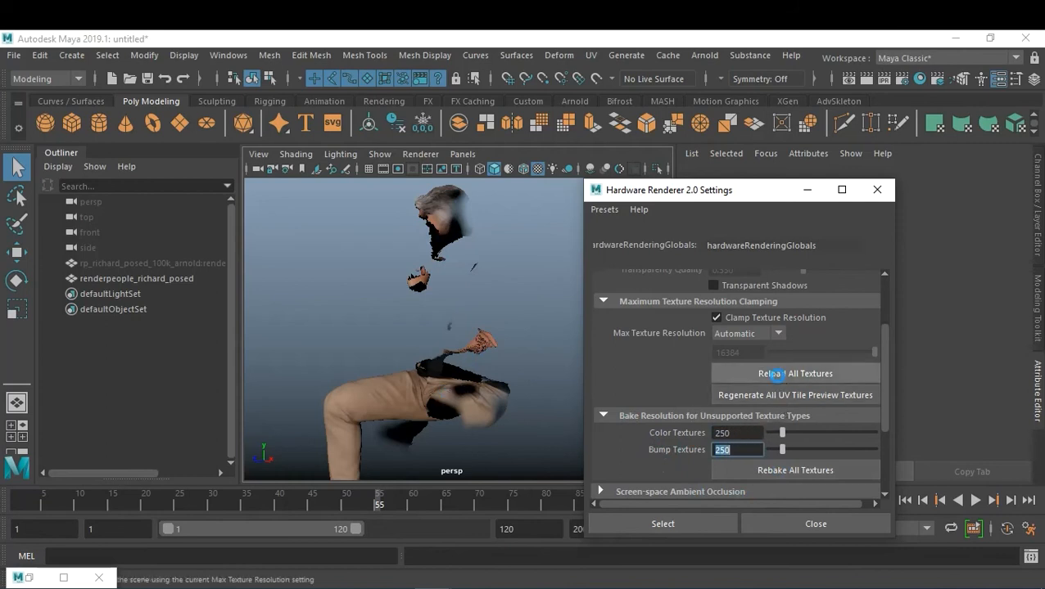
left_click(784, 396)
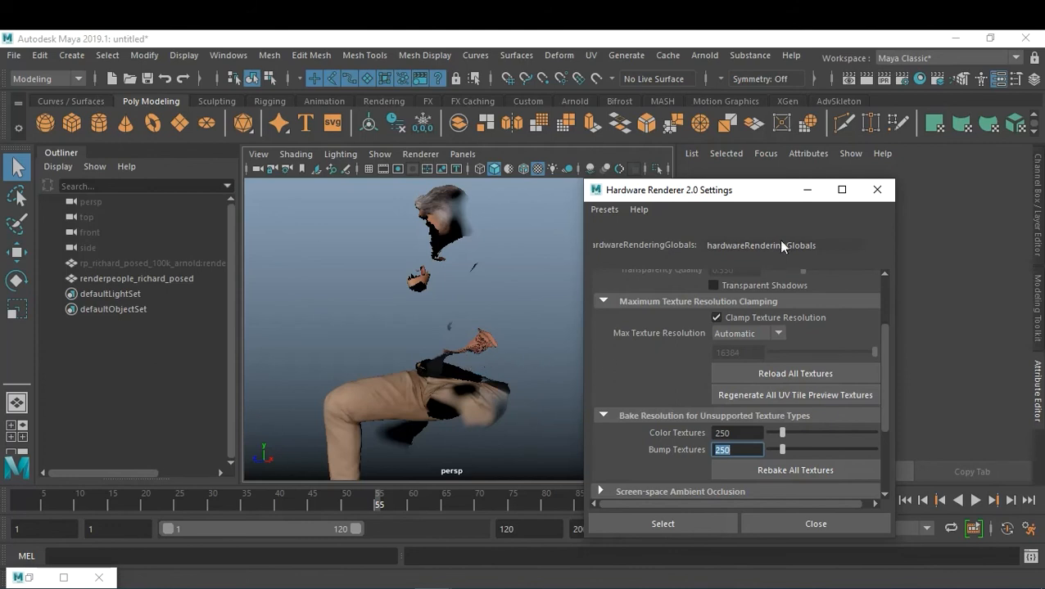
left_click(807, 190)
Scrub and replay the dissolve from the first frame to review the texture quality, stopping at frame 39
left_click_drag(307, 501, 431, 354)
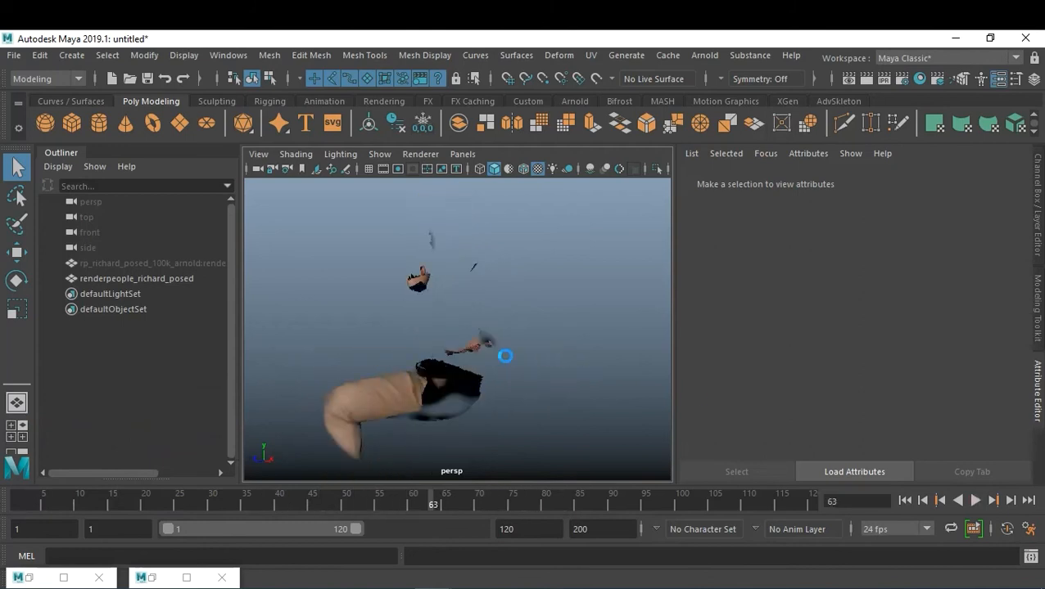
left_click(904, 500)
left_click(975, 500)
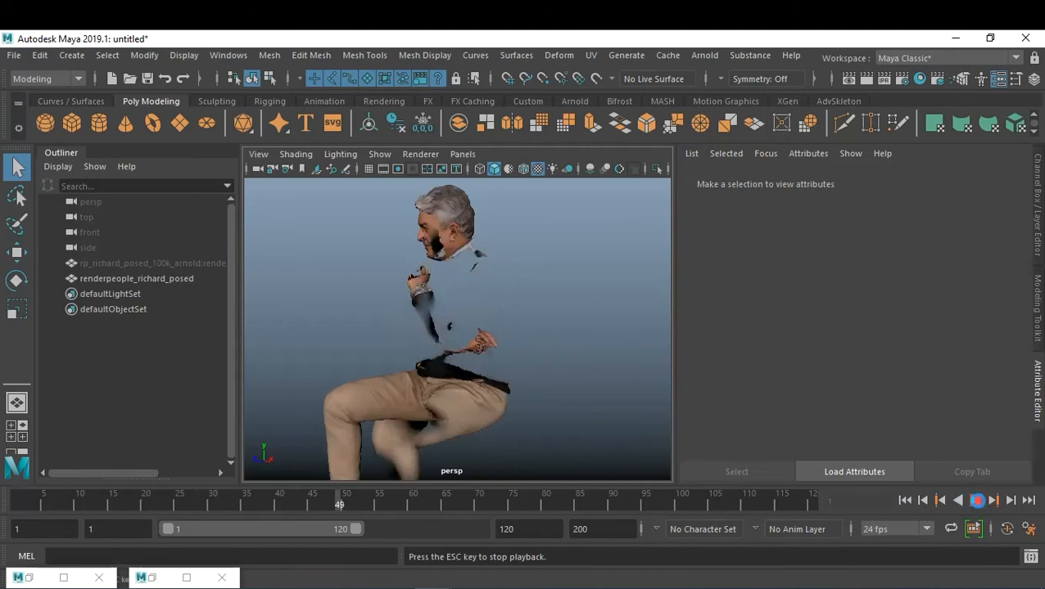
left_click(977, 501)
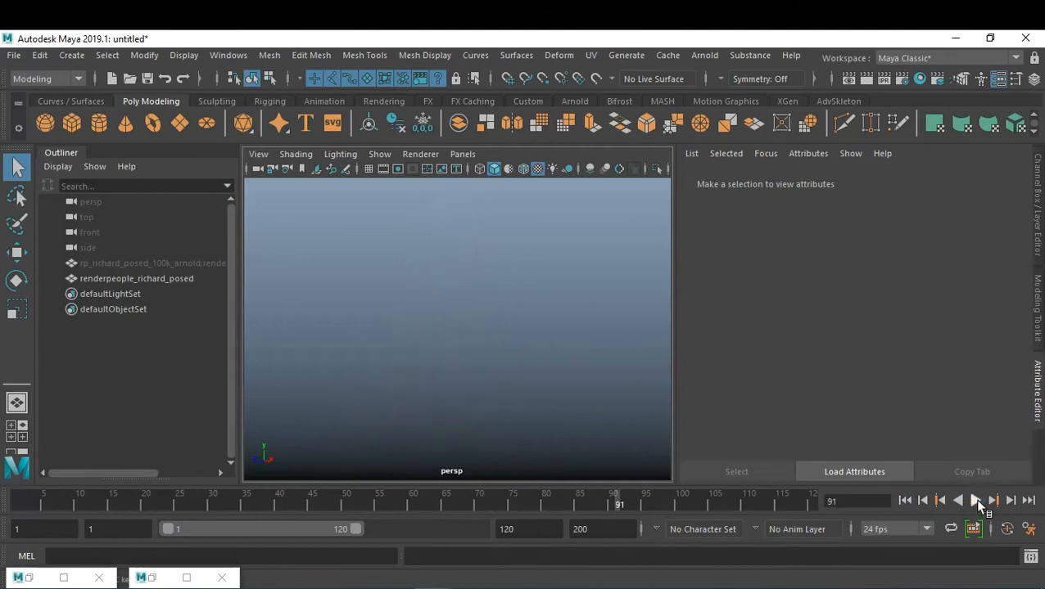
key("alt+v")
mouse_move(284, 491)
left_mouse_down()
mouse_move(173, 492)
mouse_move(277, 472)
left_mouse_up()
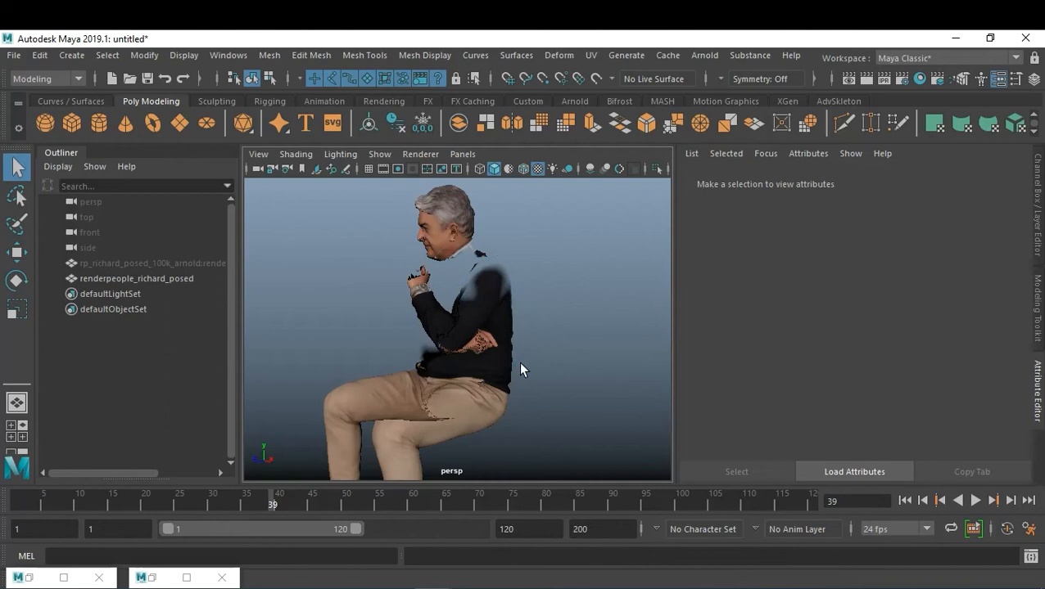
Select the character mesh, switch to the FX menu set, and reset the nParticles Emit from Object options to their defaults
left_click(492, 309)
right_click_drag(492, 309, 491, 185)
left_click(47, 74)
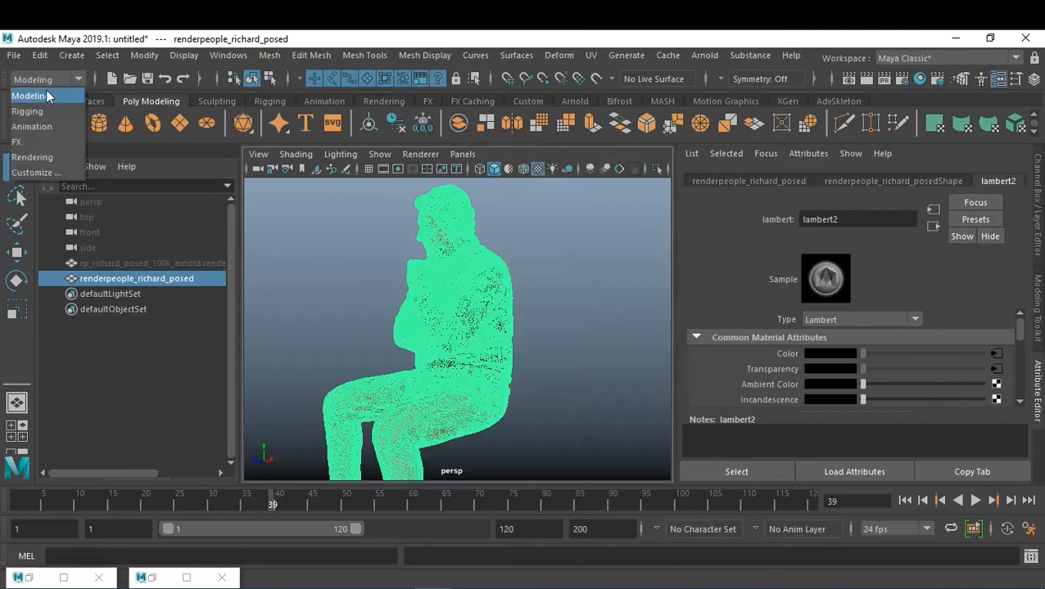
left_click(37, 136)
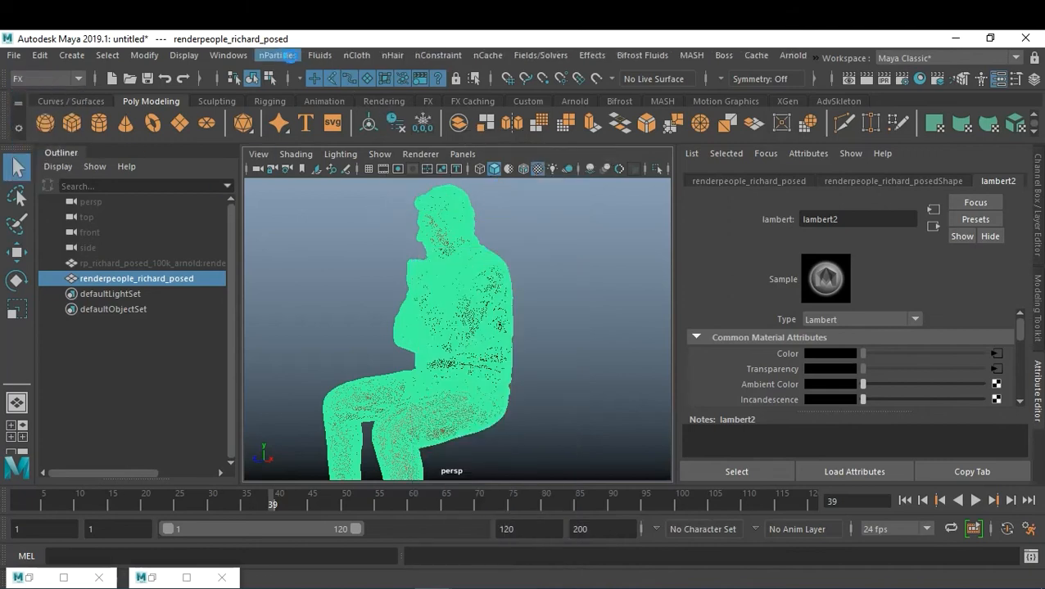
left_click(277, 55)
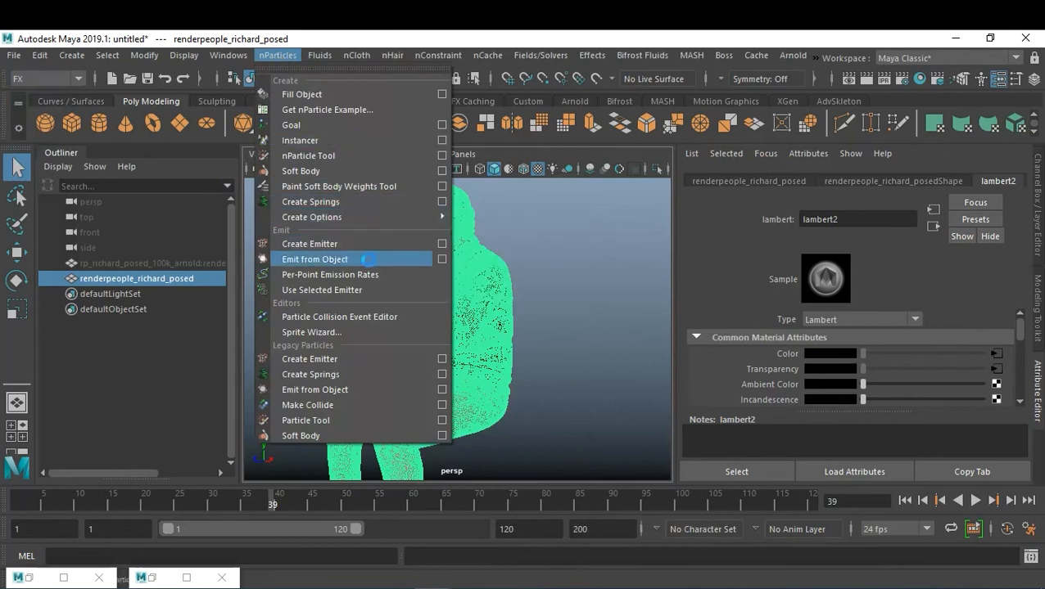
left_click(440, 260)
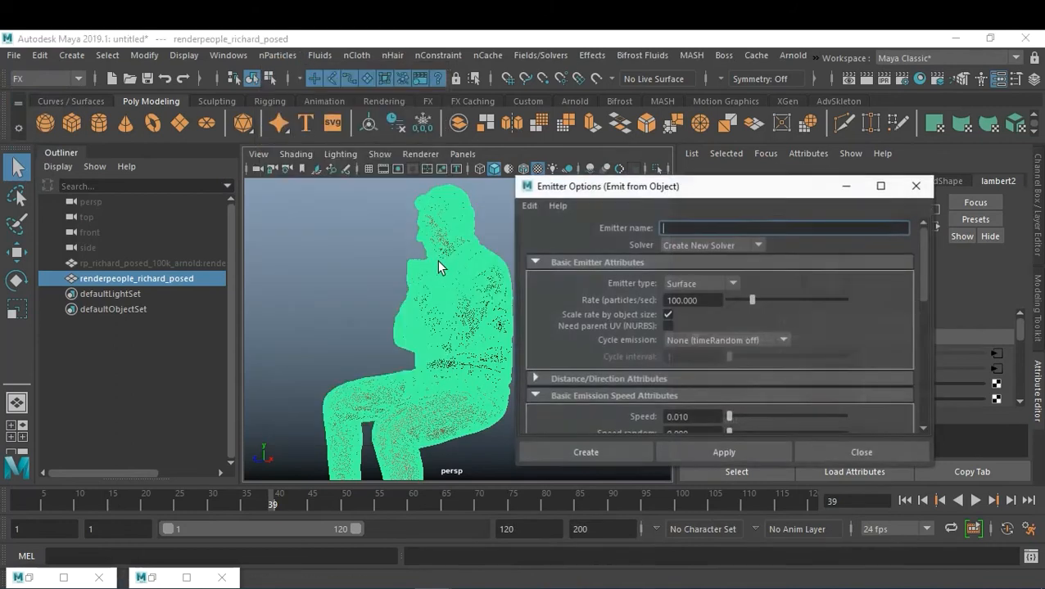
left_click(529, 205)
left_click(540, 236)
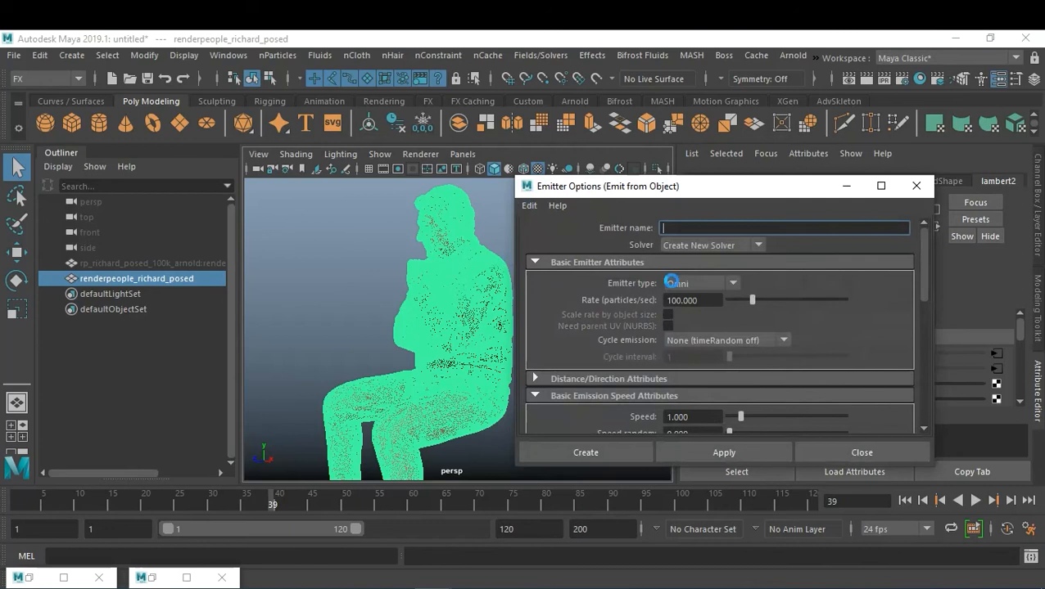
Set the emitter type to Surface and enable scaling the rate by object size
left_click(702, 283)
left_click(711, 327)
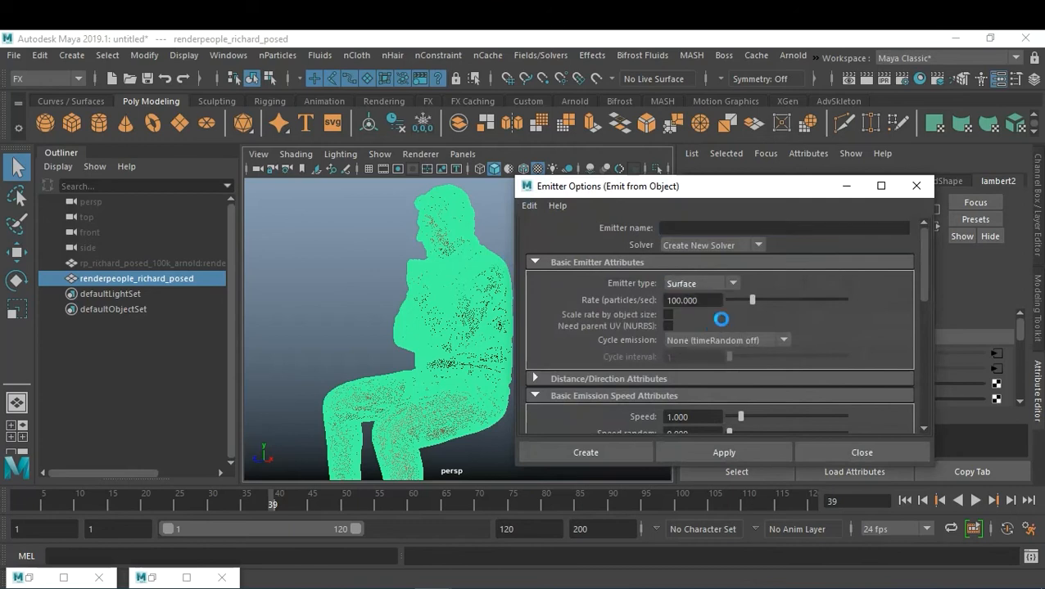
left_click(668, 314)
Set the emission speed to 0.1 and the rate to 20 particles per second, and create the emitter
left_click(711, 417)
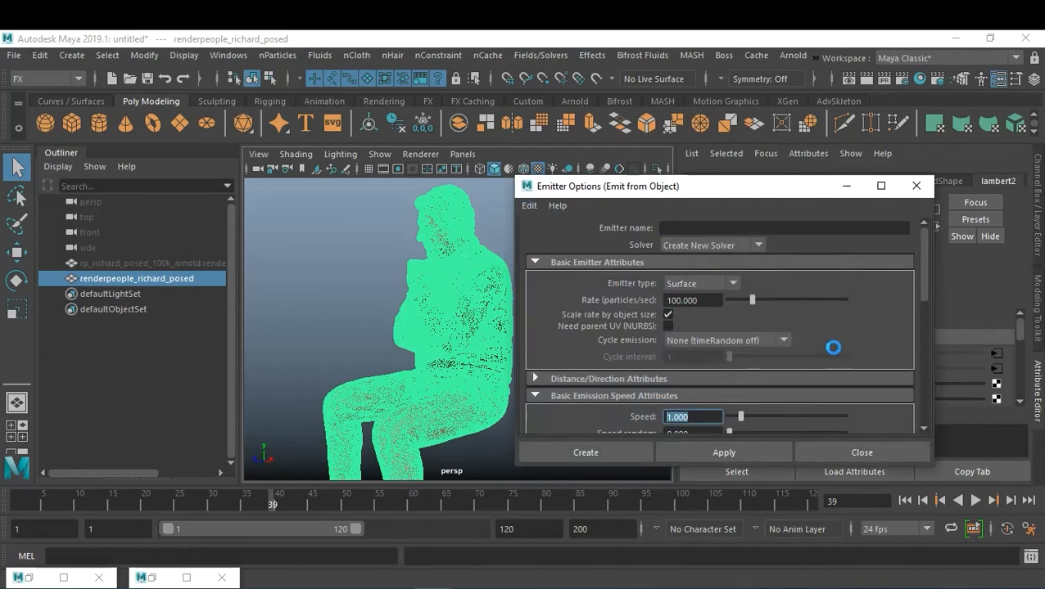
scroll(832, 348, "down", 10)
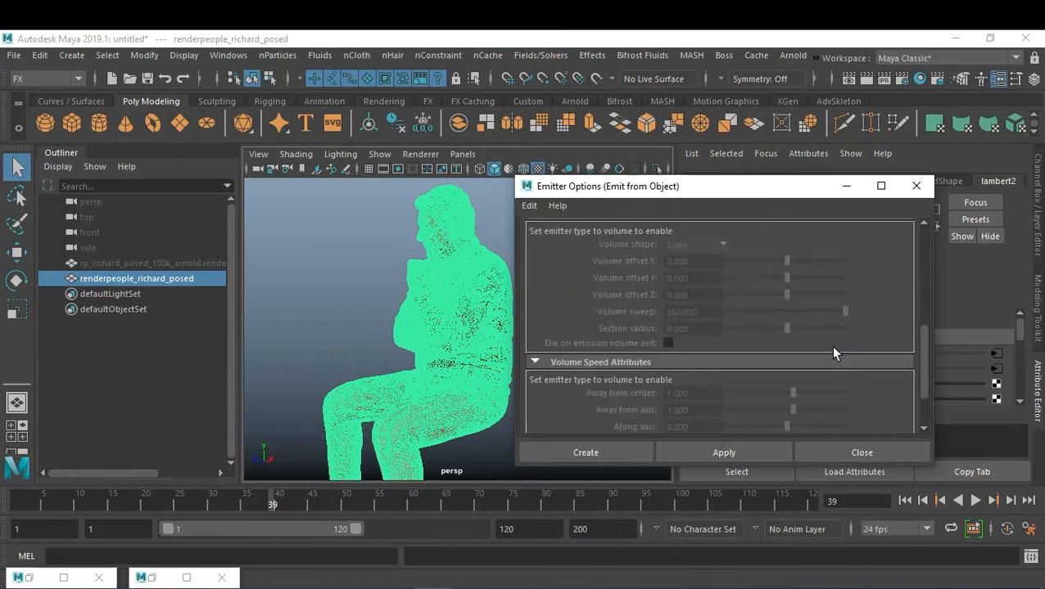
scroll(832, 352, "up", 8)
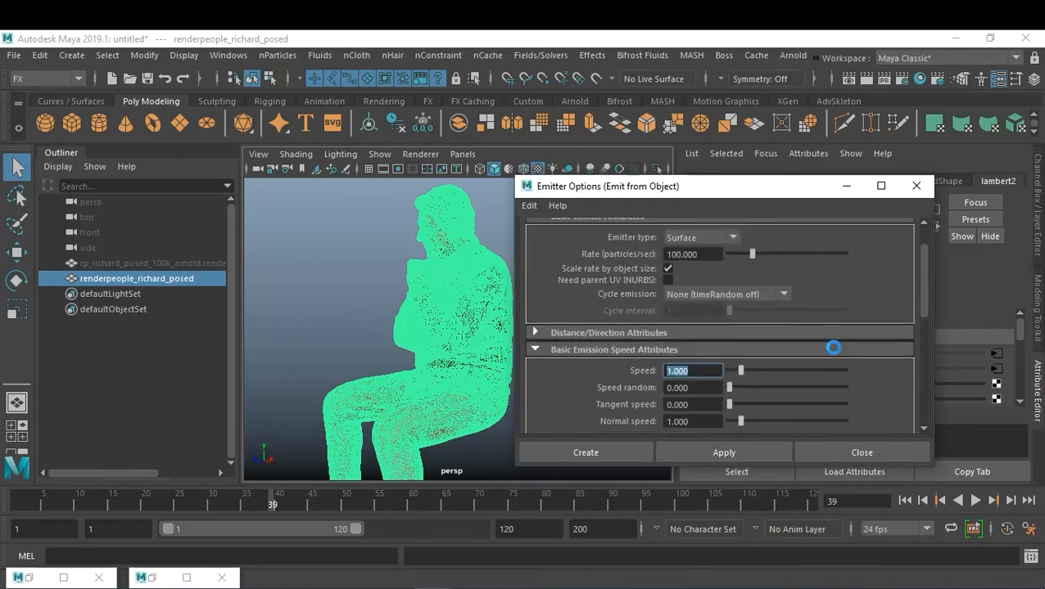
type(".0")
key("BackSpace")
type("1")
key("Return")
left_click(705, 254)
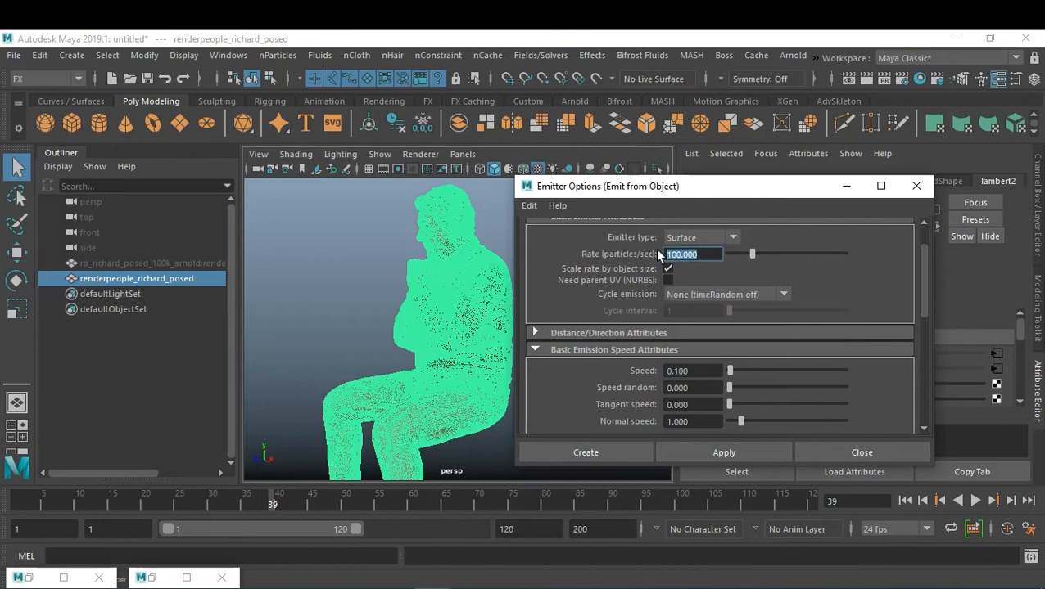
type("20")
left_click(585, 454)
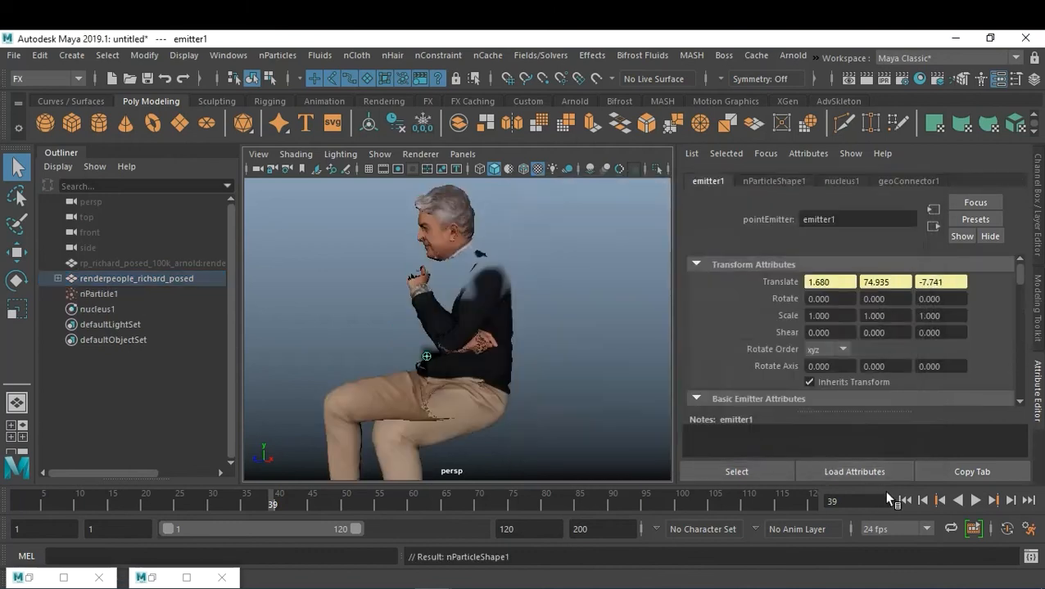
Play the particle emission from the first frame and stop at frame 86
left_click(905, 501)
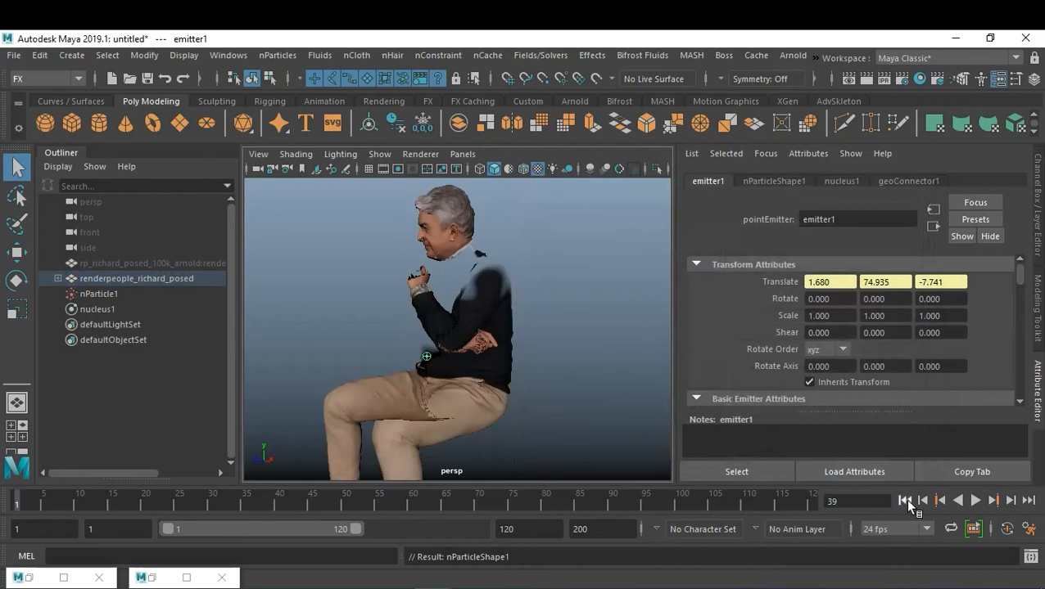
left_click(975, 500)
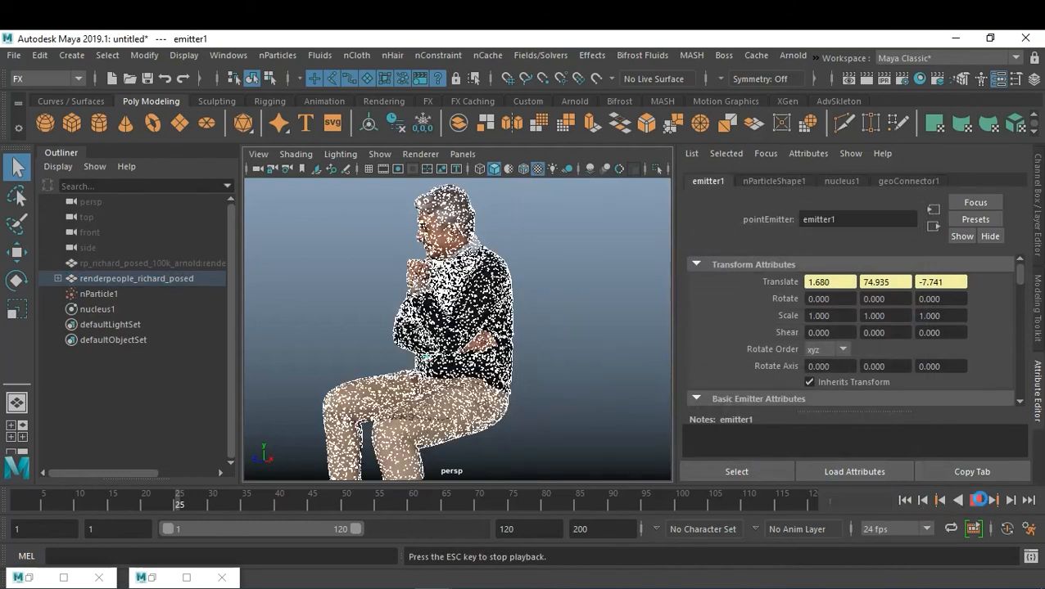
left_click(977, 501)
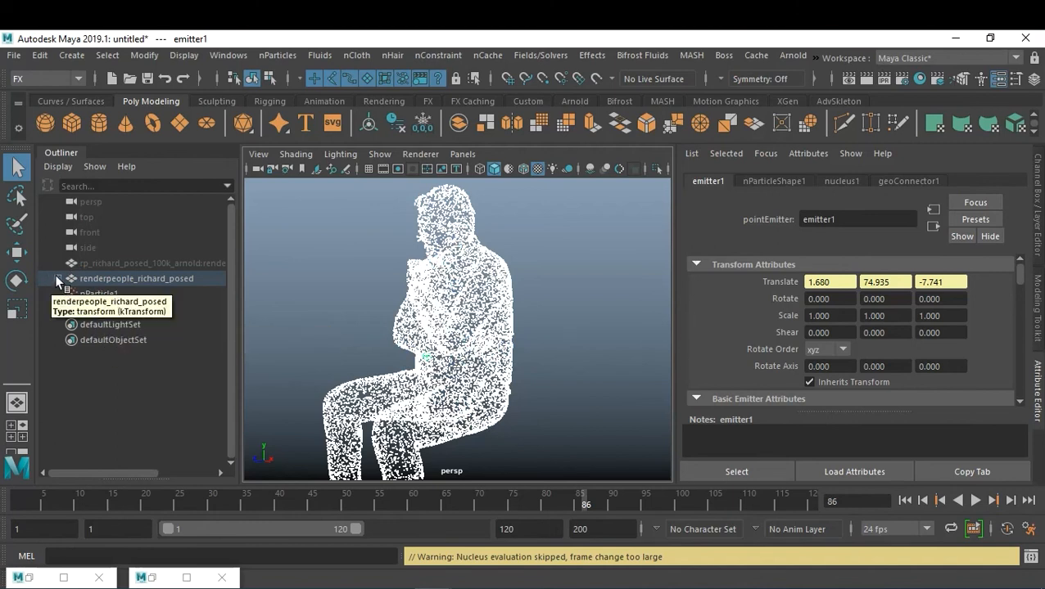
Set nParticle1's lifespan mode to Random range with a Lifespan Random of 1.5
left_click(90, 294)
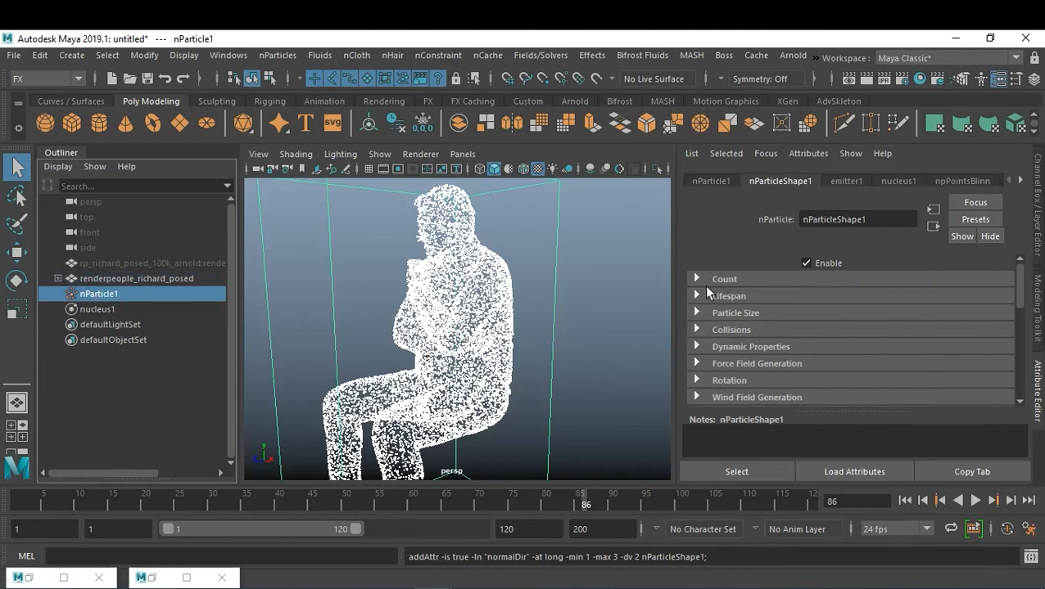
left_click(730, 296)
left_click(851, 313)
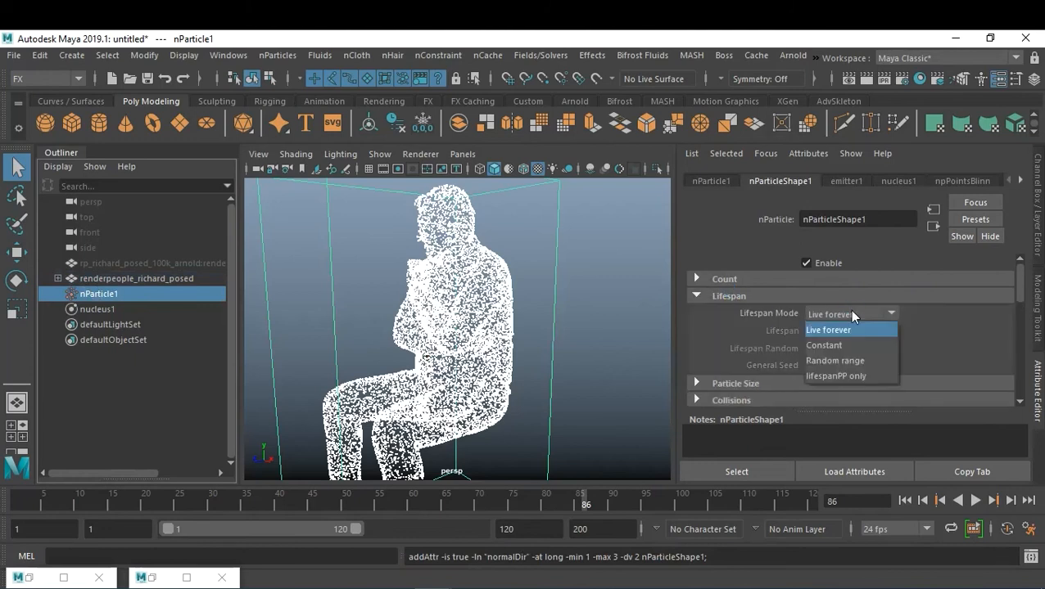
left_click(861, 358)
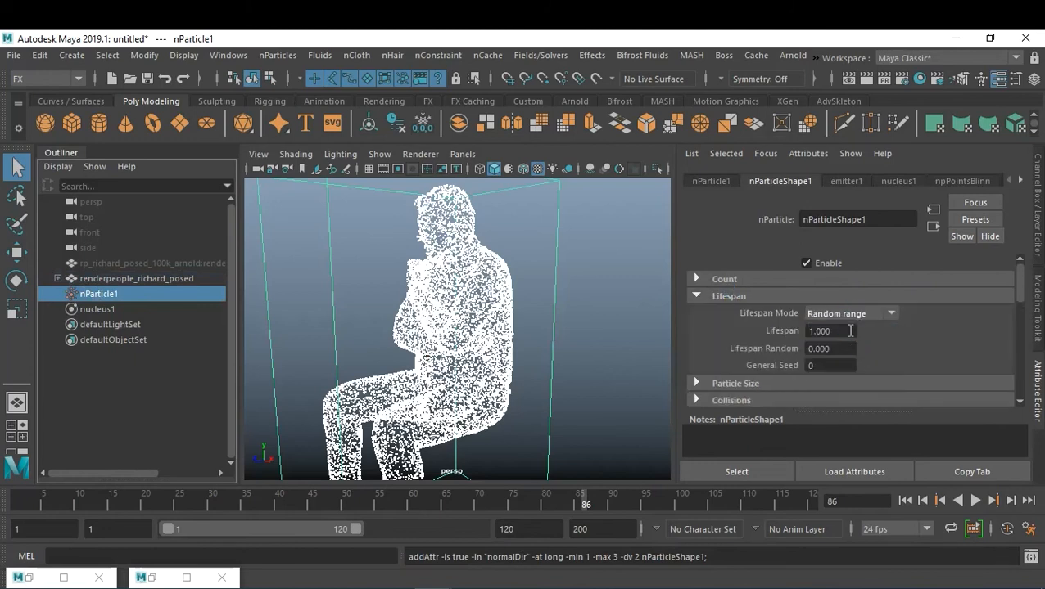
left_click_drag(840, 349, 748, 332)
type("1.5")
key("Return")
Set the emission speed of emitter1 under the character mesh to 3
left_click(57, 278)
left_click(101, 293)
scroll(874, 352, "down", 5)
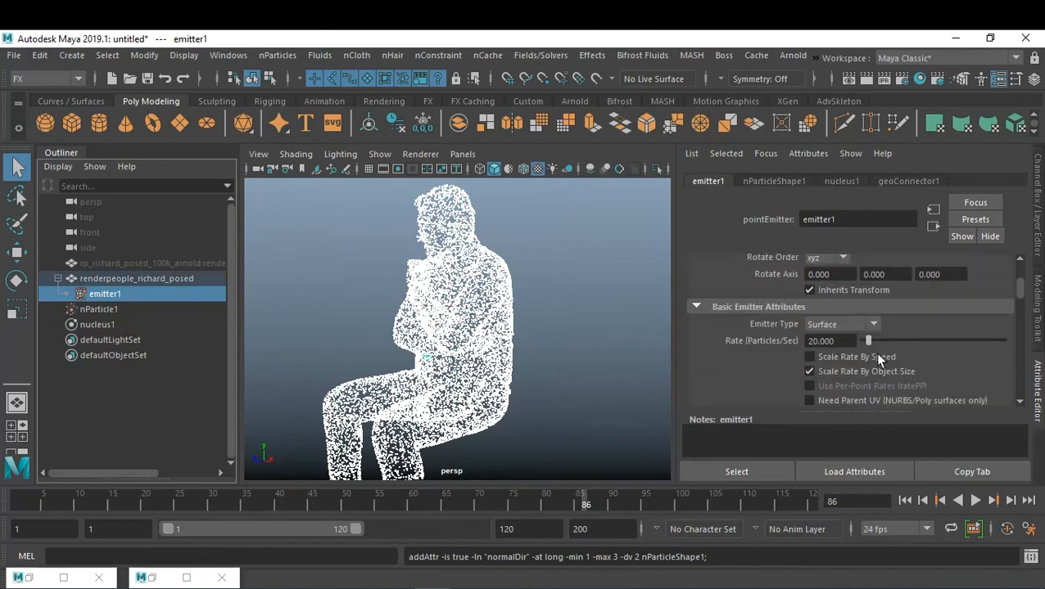
scroll(876, 358, "down", 6)
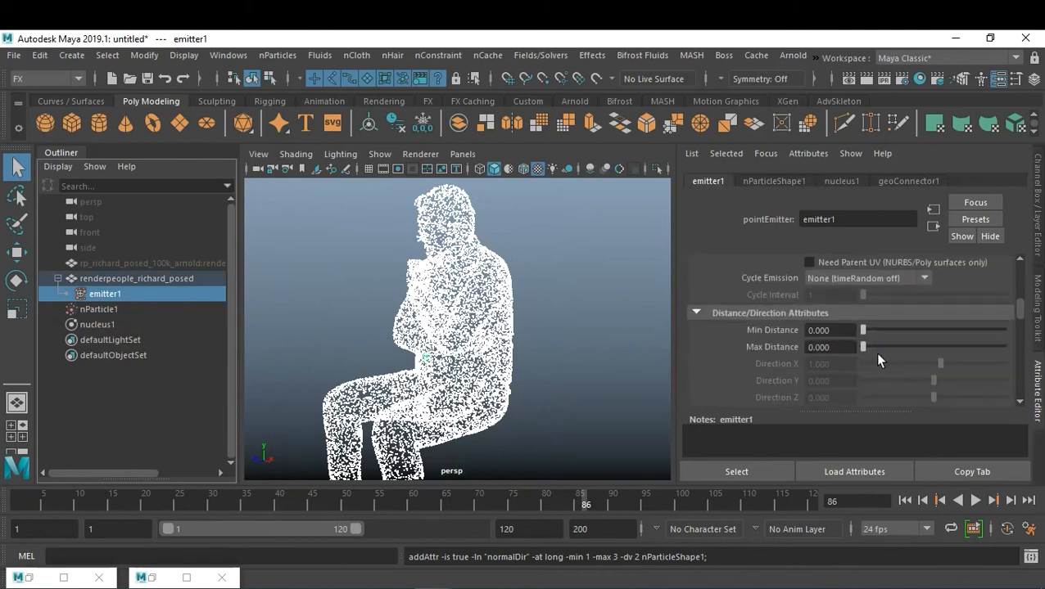
double_click(831, 357)
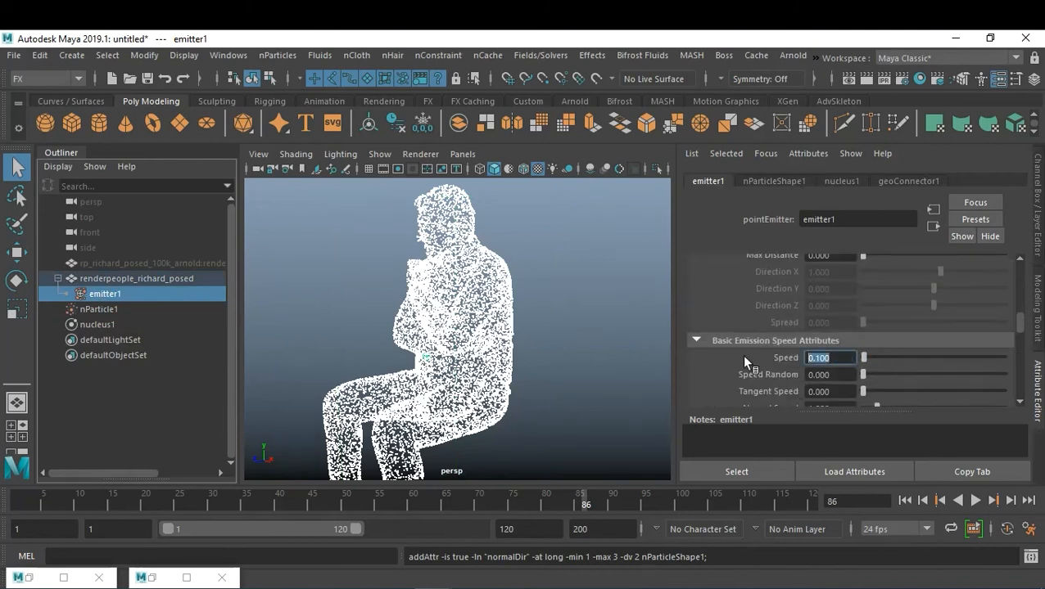
type("5")
key("BackSpace")
type("3")
key("Return")
Check nucleus1's gravity and wind attributes, and replay the simulation from the first frame twice, stopping at frame 32
left_click(116, 325)
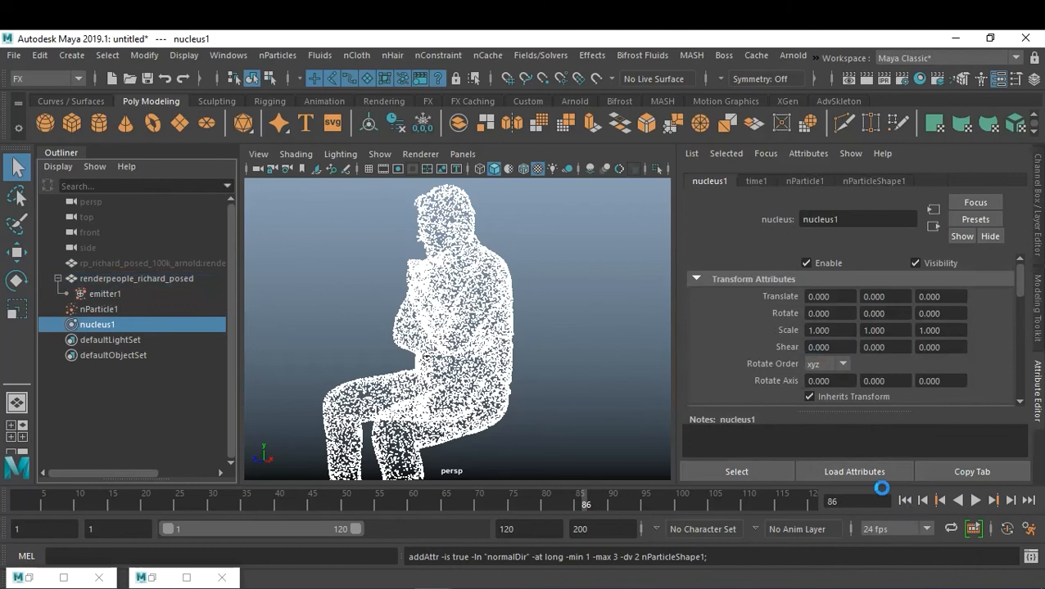
scroll(890, 361, "down", 3)
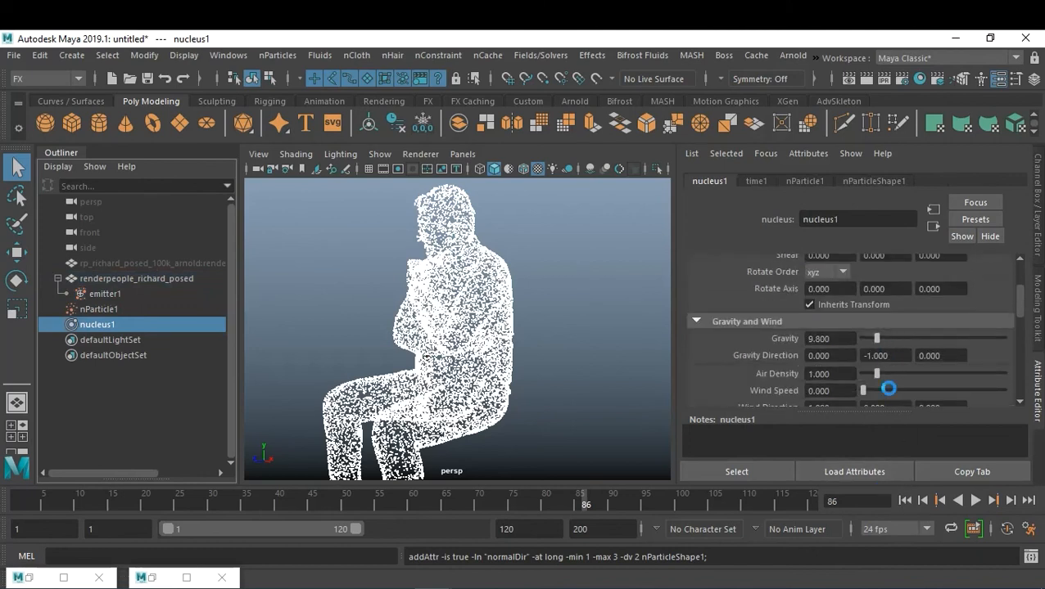
left_click(904, 500)
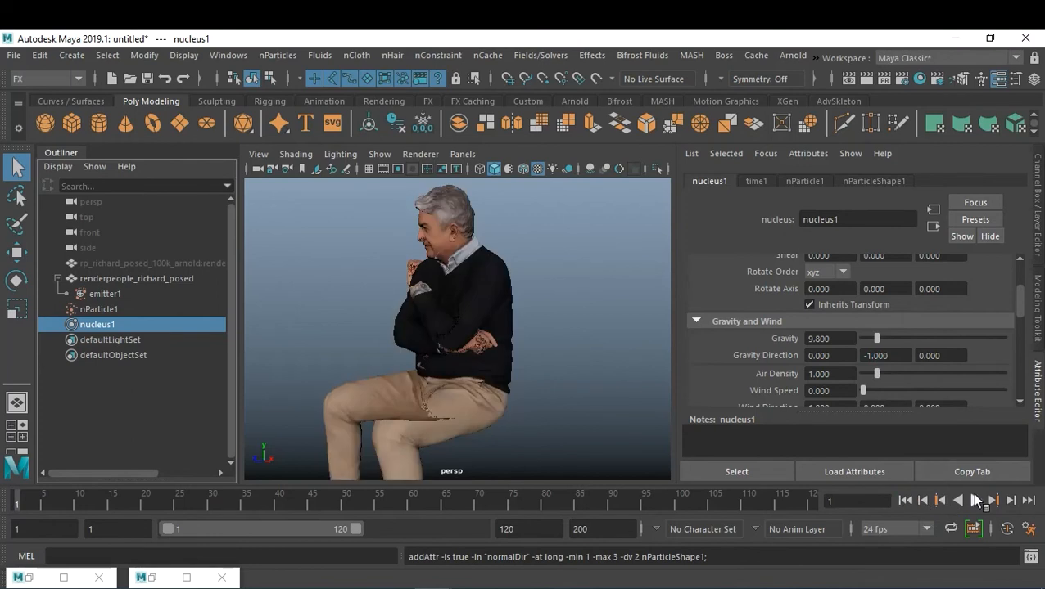
left_click(976, 501)
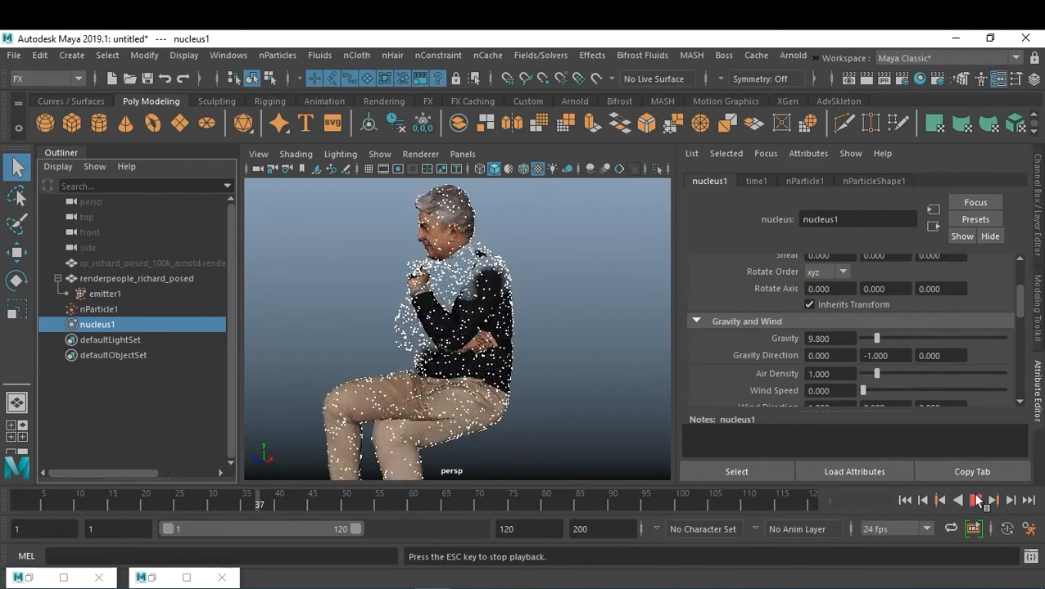
left_click(977, 500)
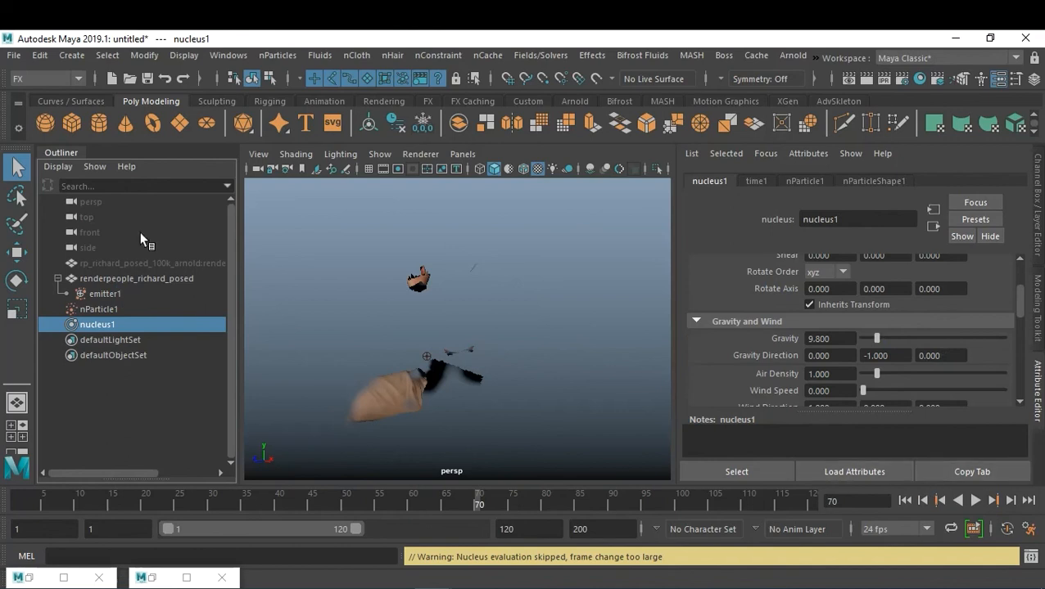
left_click(904, 500)
left_click(975, 500)
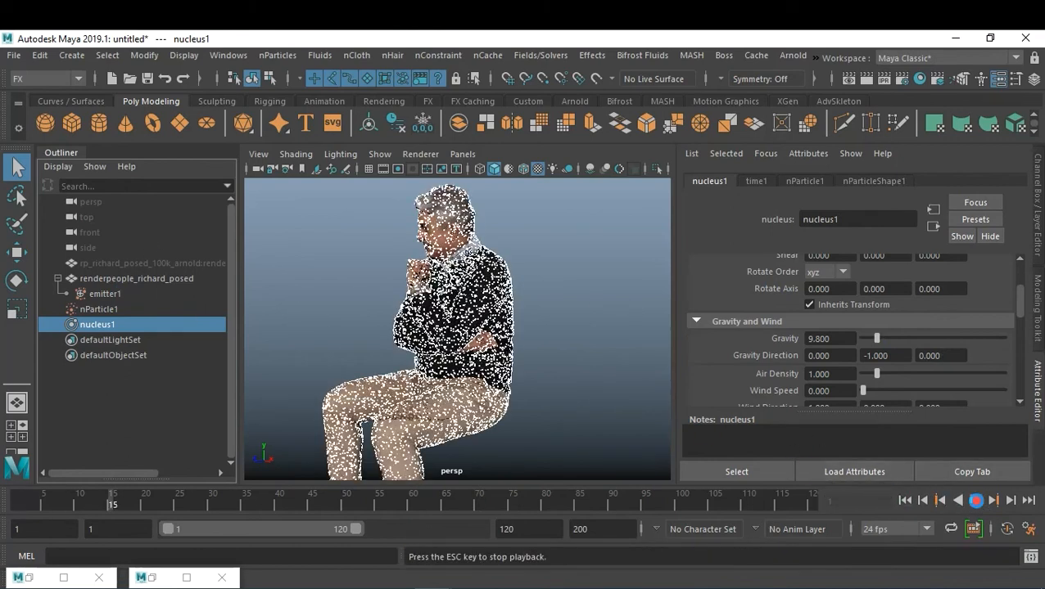
key("Escape")
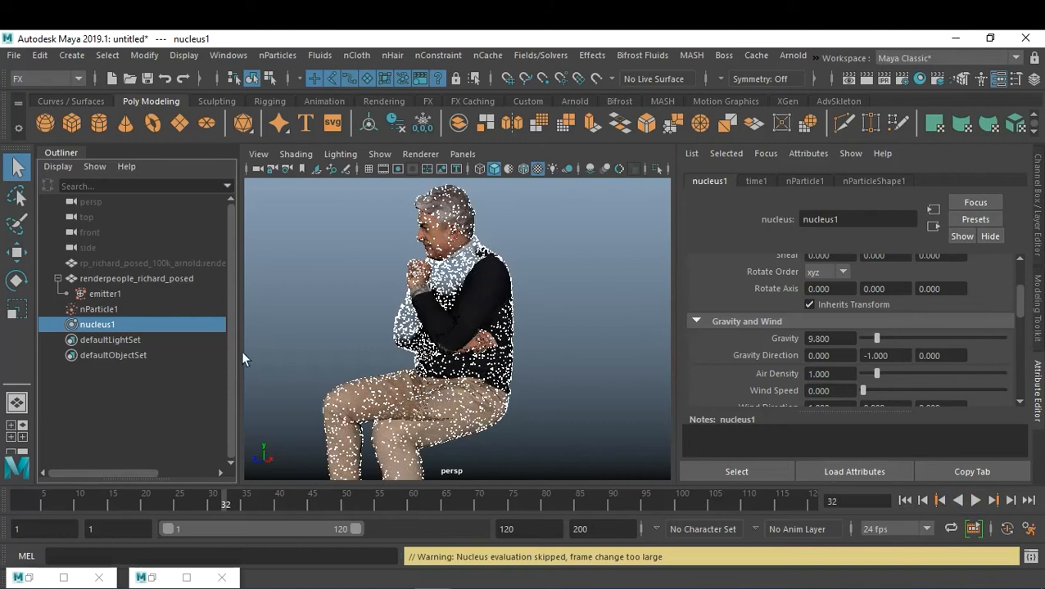
Set emitter1's rate to 30 particles per second
left_click(109, 294)
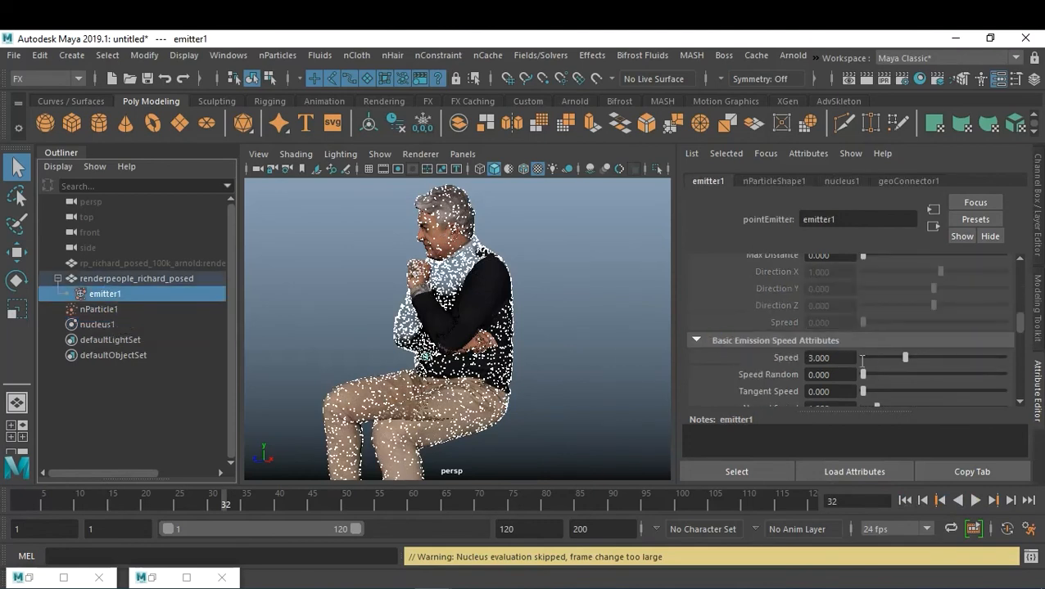
scroll(874, 355, "up", 5)
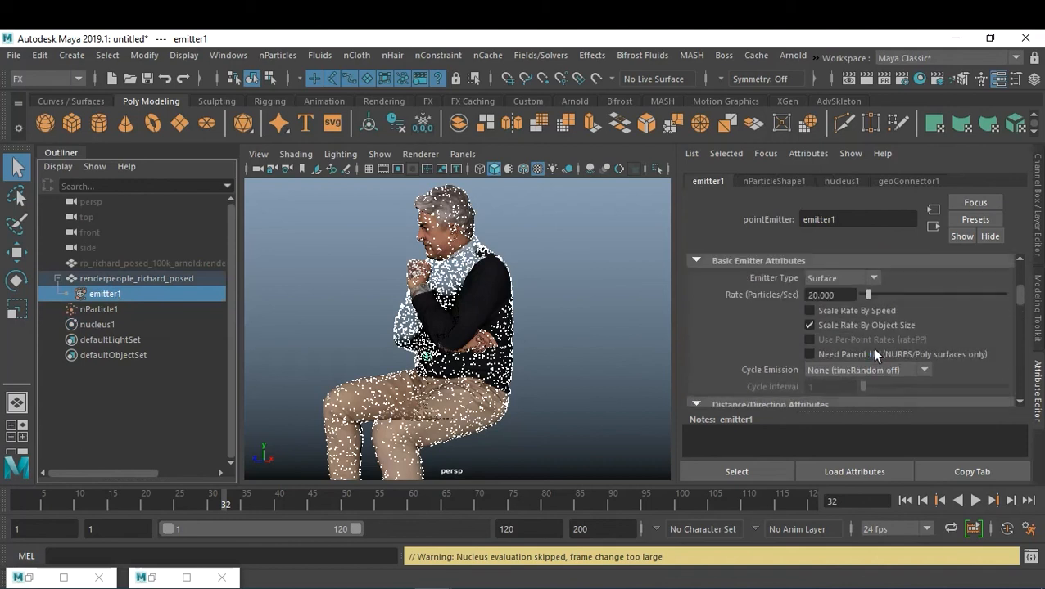
left_click_drag(853, 298, 793, 296)
type("30")
key("Return")
Set nParticle1's Lifespan to 4 and Lifespan Random to 3
left_click(103, 310)
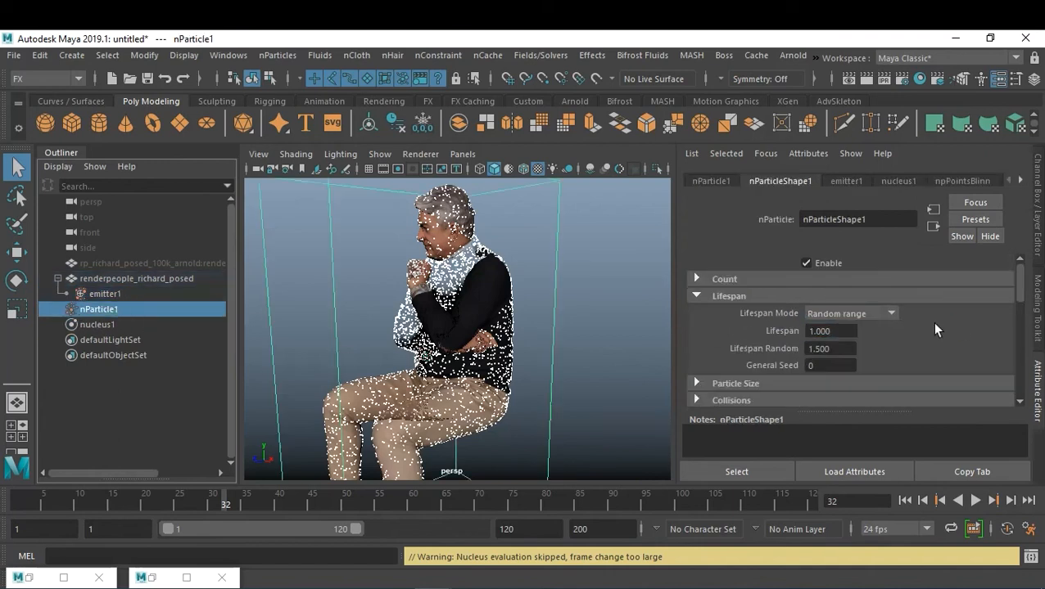
left_click(843, 330)
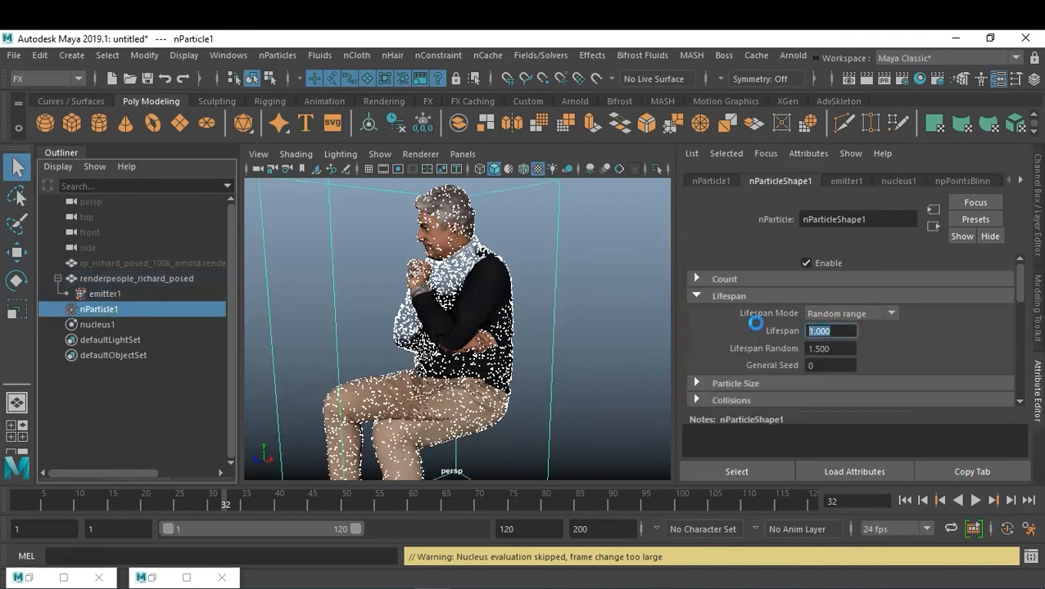
type("4")
key("Tab")
type("3")
key("Return")
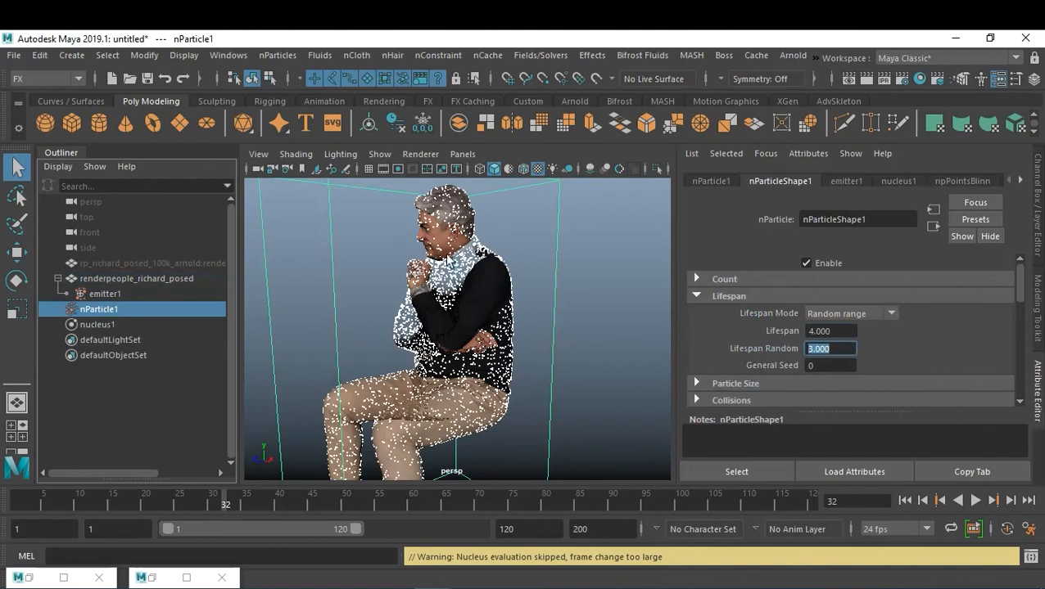
In the Viewport 2.0 settings, set the color and bump texture bake resolutions to 60
left_click(420, 154)
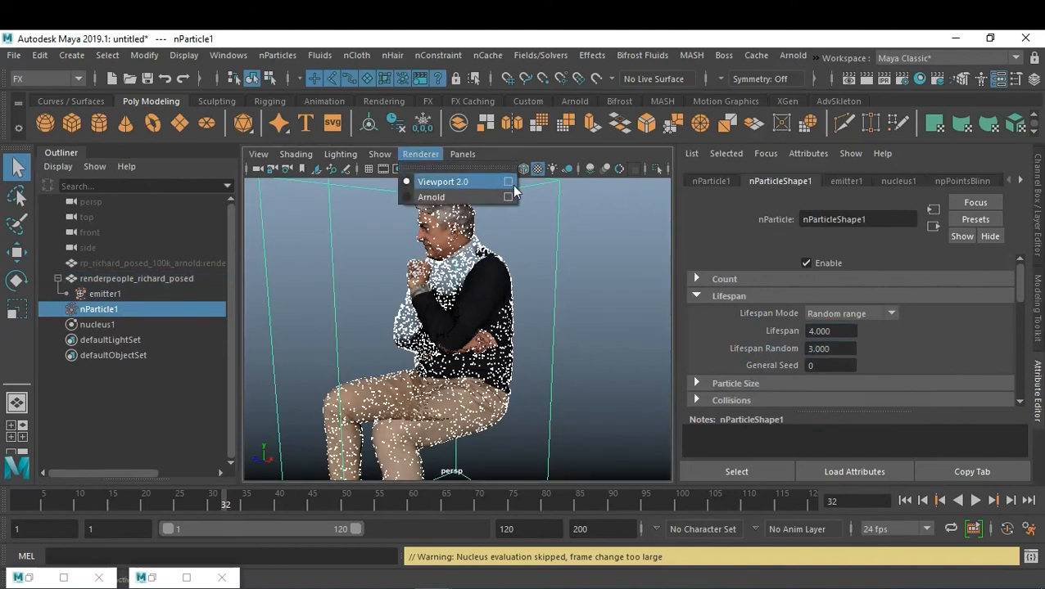
left_click(508, 182)
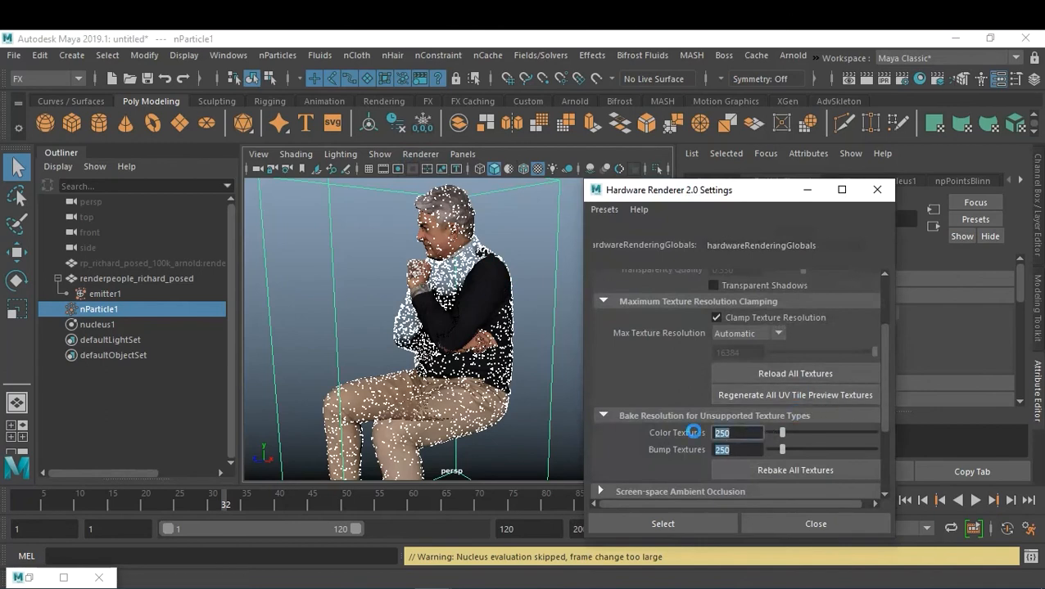
type("60")
left_click(745, 450)
double_click(745, 449)
type("60")
key("Return")
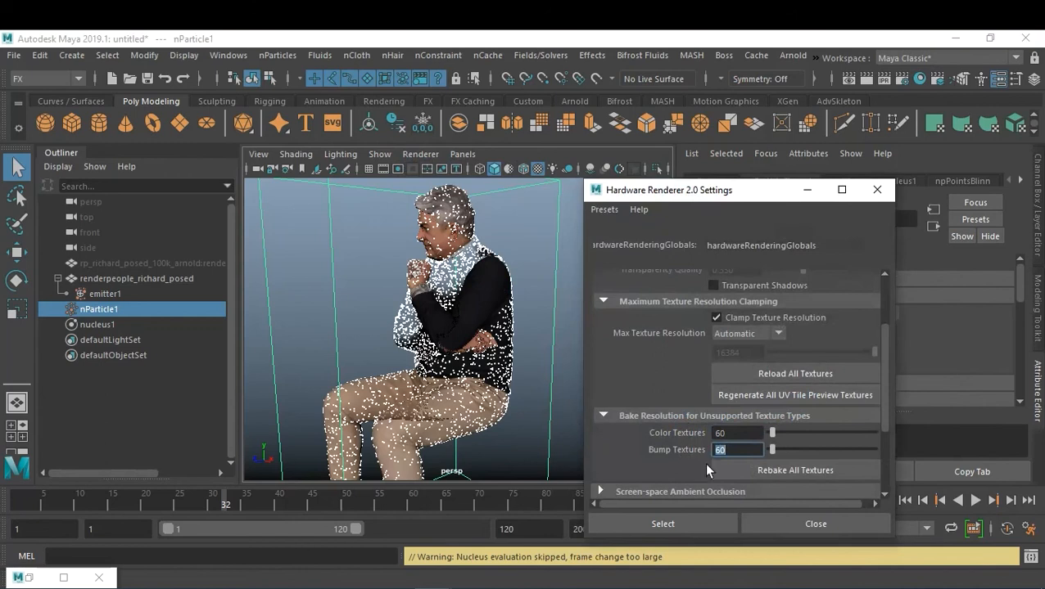
Close the Hardware Renderer 2.0 settings and replay the simulation from the first frame
left_click(715, 523)
left_click(812, 521)
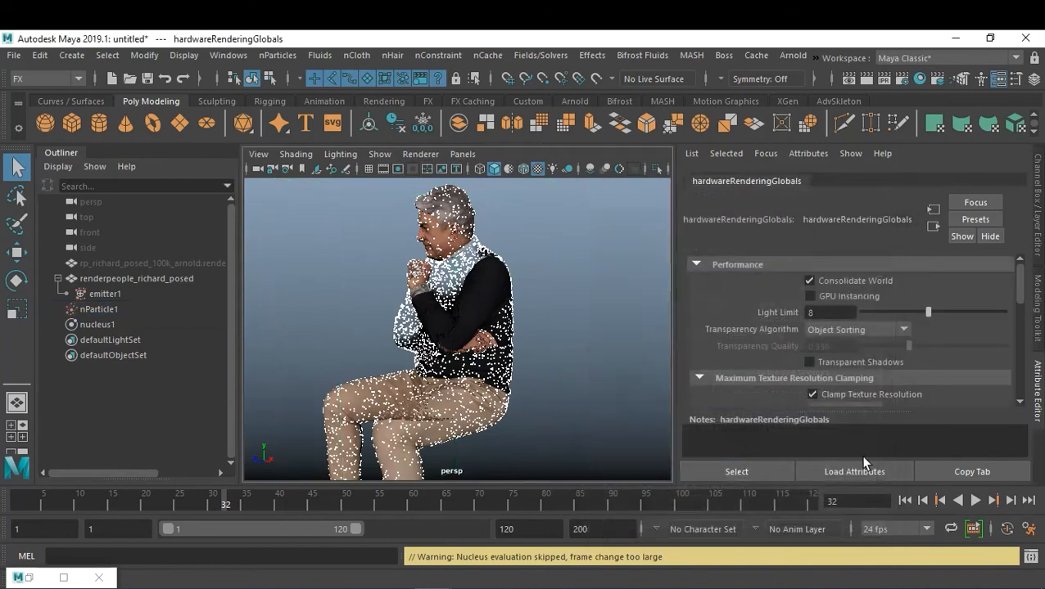
left_click(905, 500)
left_click(975, 500)
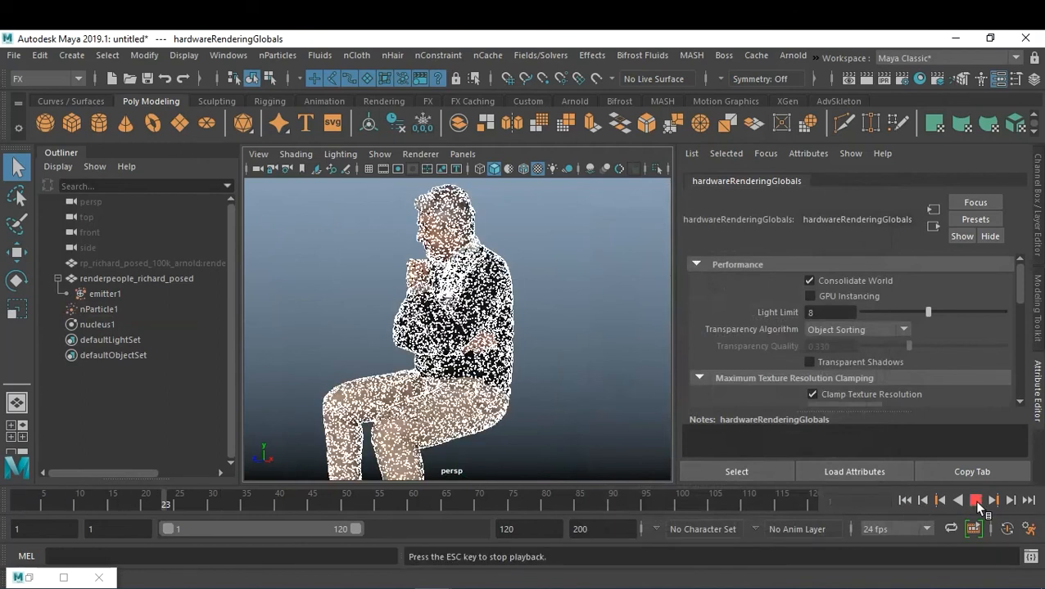
left_click(976, 502)
Set the timeline's playback speed to play every frame and replay the simulation from the first frame
right_click(550, 497)
mouse_move(668, 391)
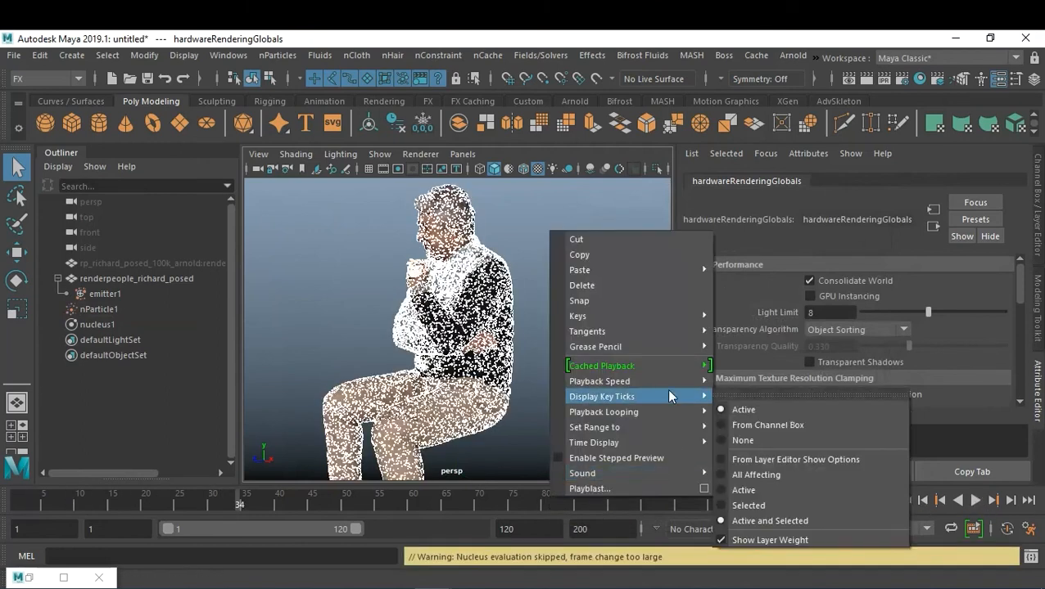
left_click(779, 423)
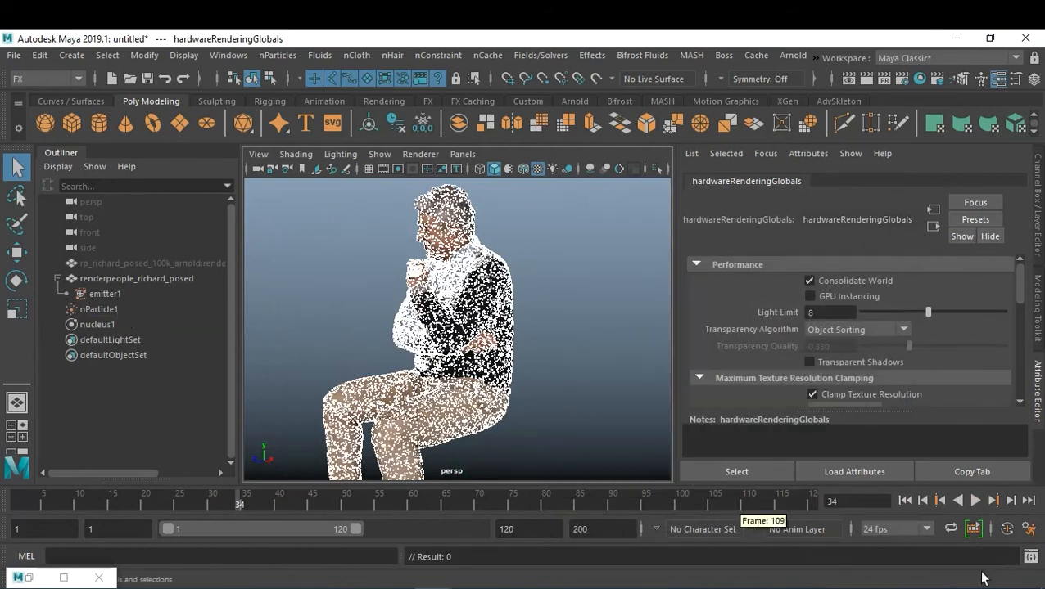
left_click(905, 500)
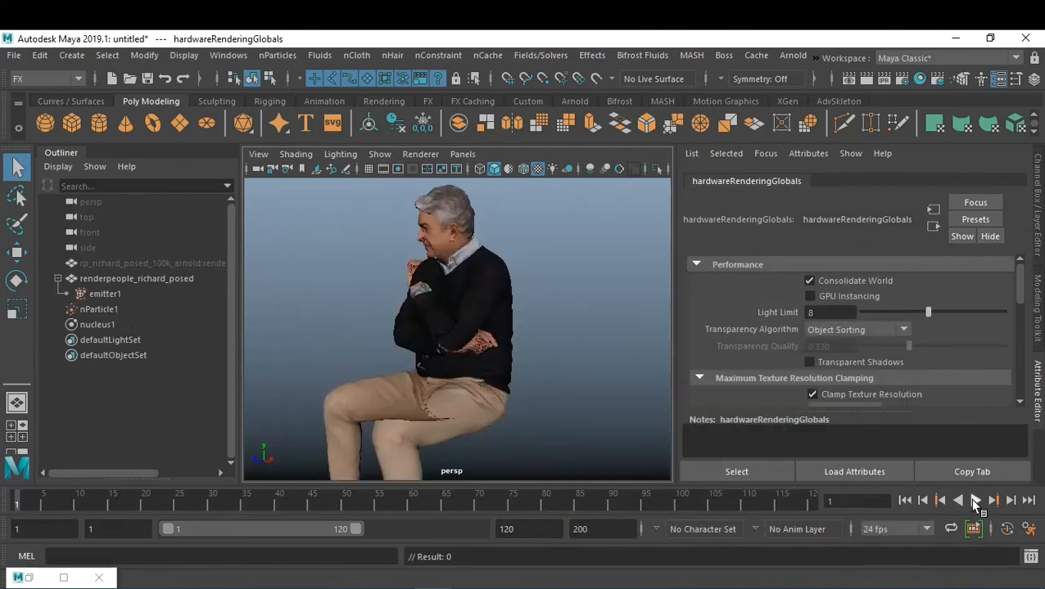
left_click(975, 501)
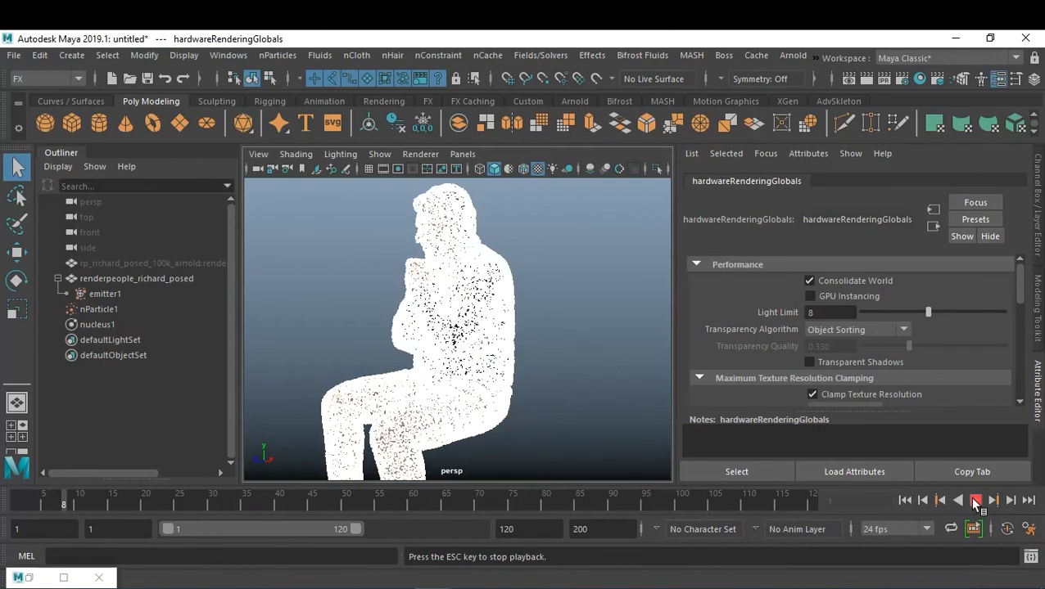
left_click(975, 501)
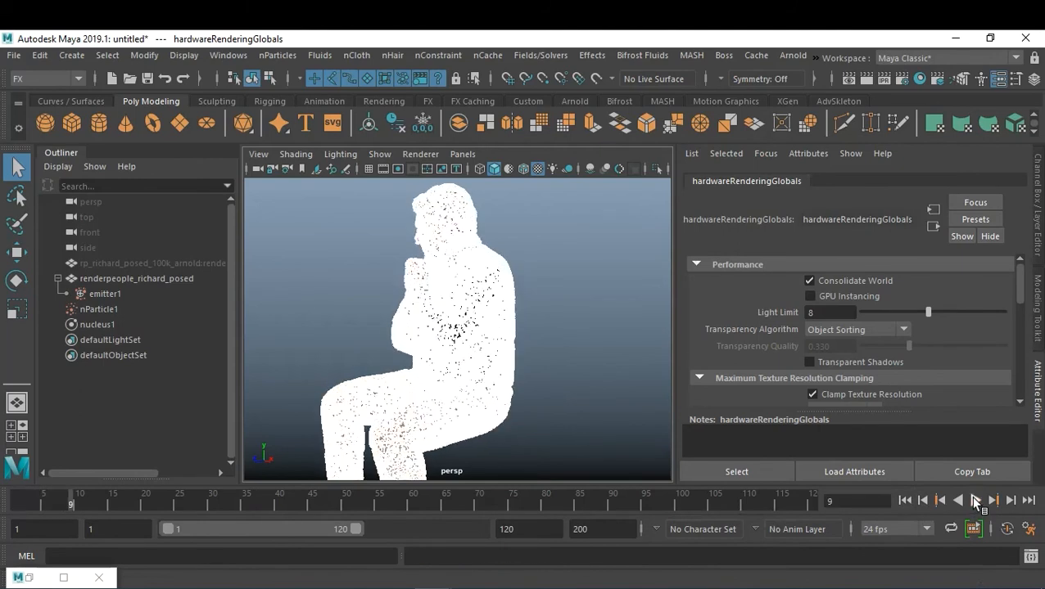
Try emitter1 with Scale Rate By Object Size off, replay from the first frame, and turn the option back on
left_click(113, 294)
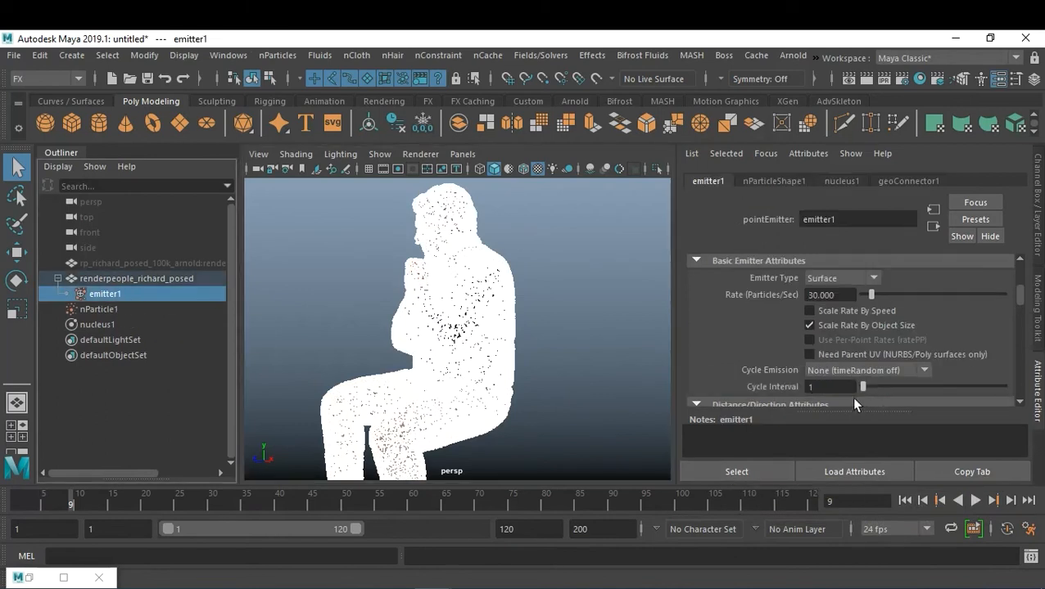
left_click(857, 327)
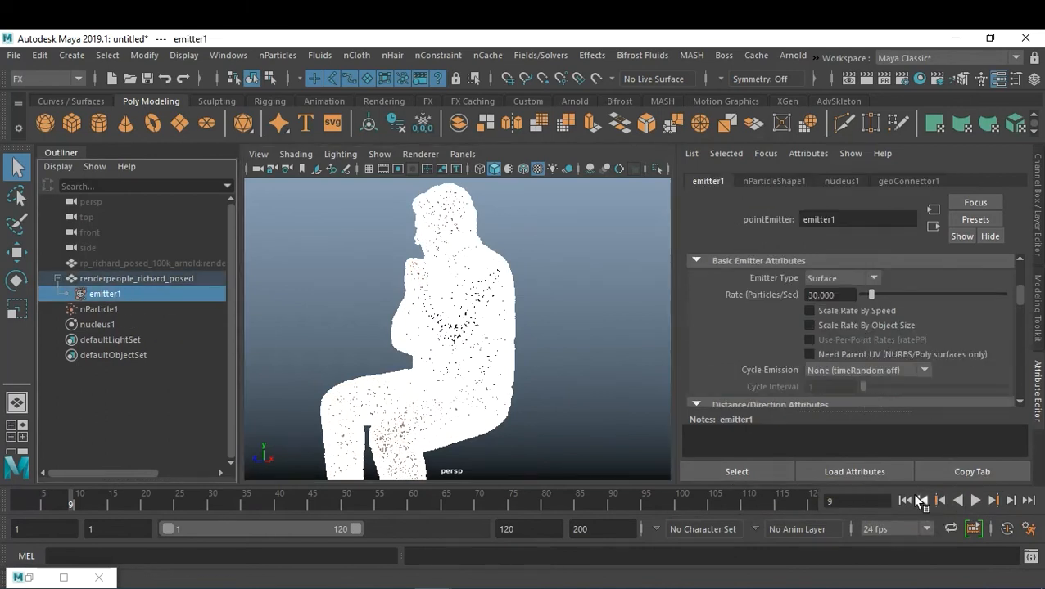
left_click(904, 500)
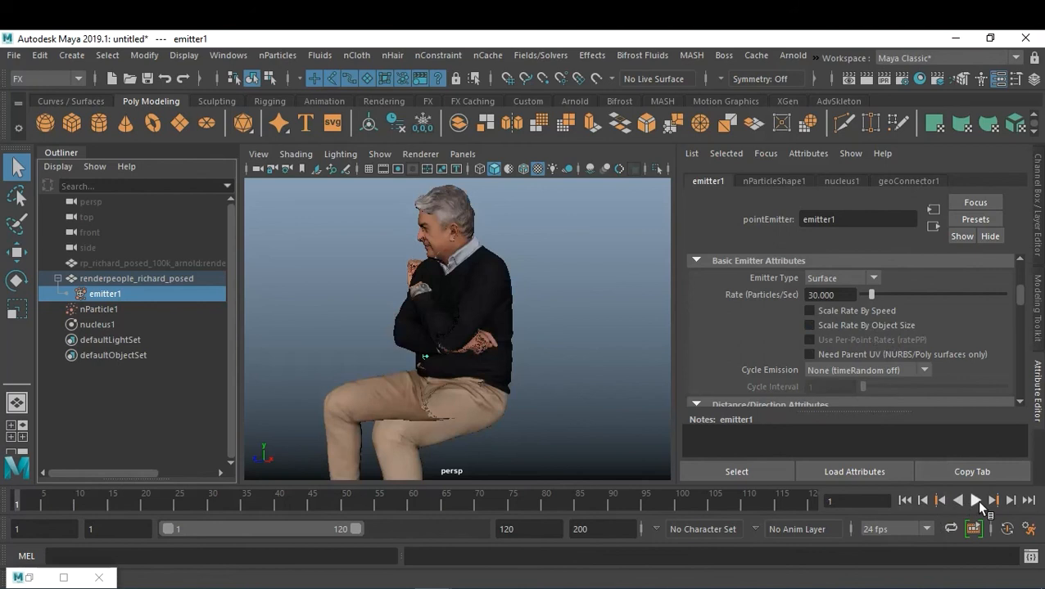
left_click(975, 499)
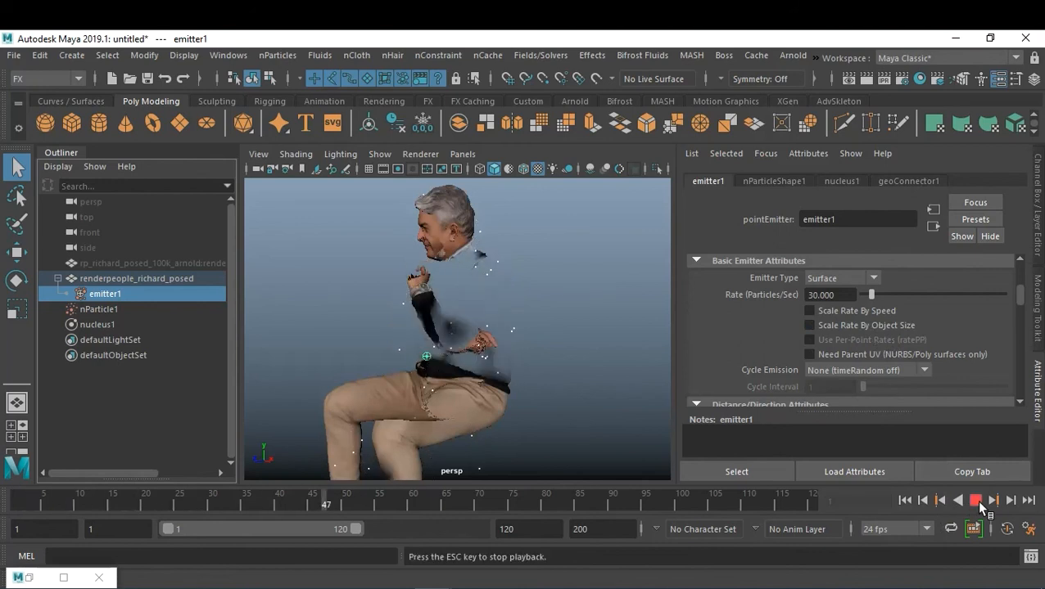
left_click(975, 500)
left_click(834, 326)
Set emitter1's rate to 10 particles per second and replay the simulation from the first frame
left_click(829, 294)
type("10")
key("Return")
left_click(905, 500)
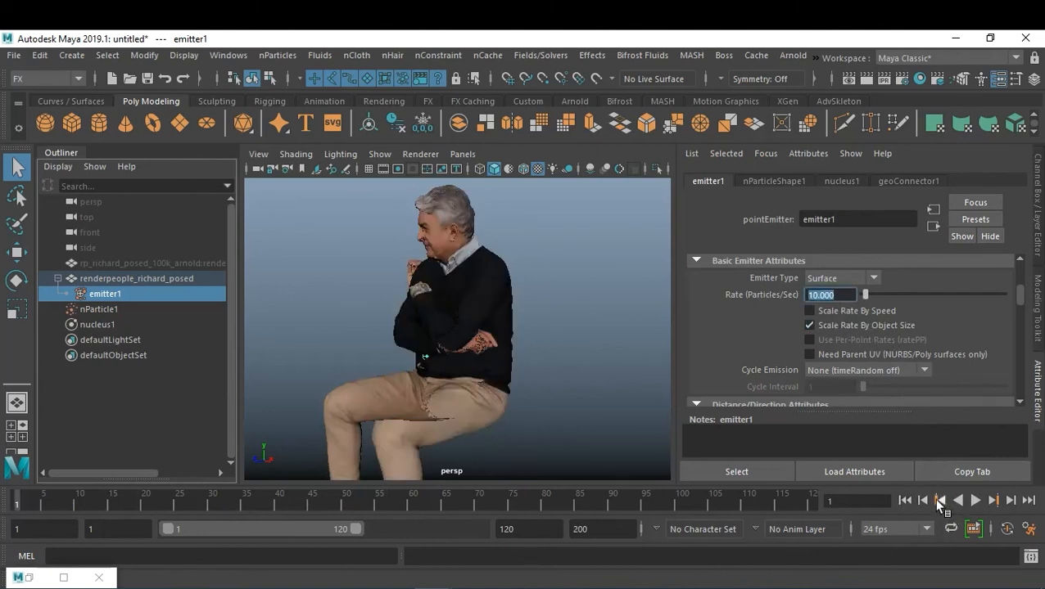
left_click(974, 501)
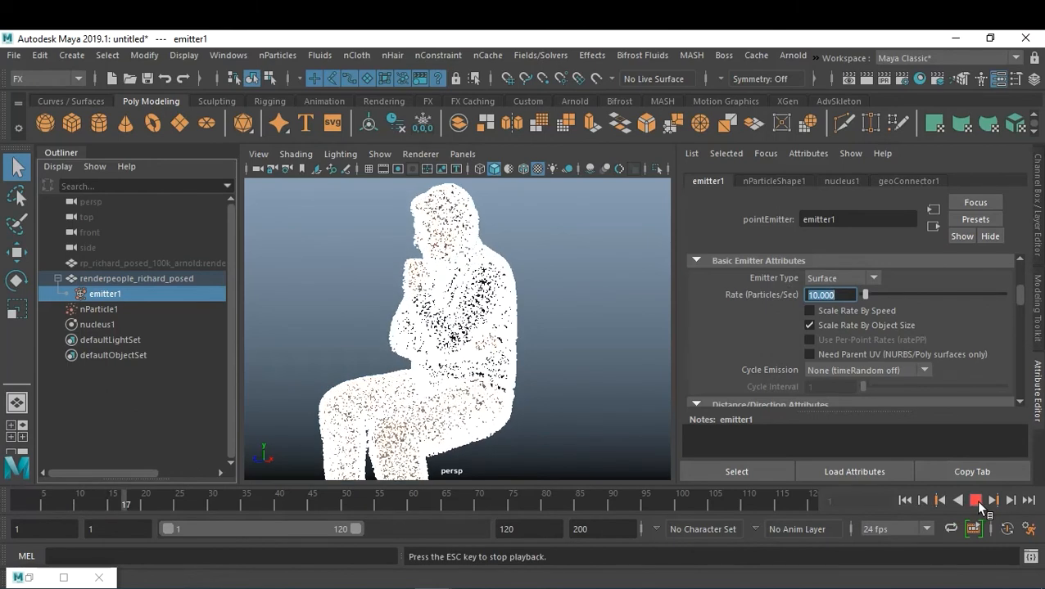
key("Escape")
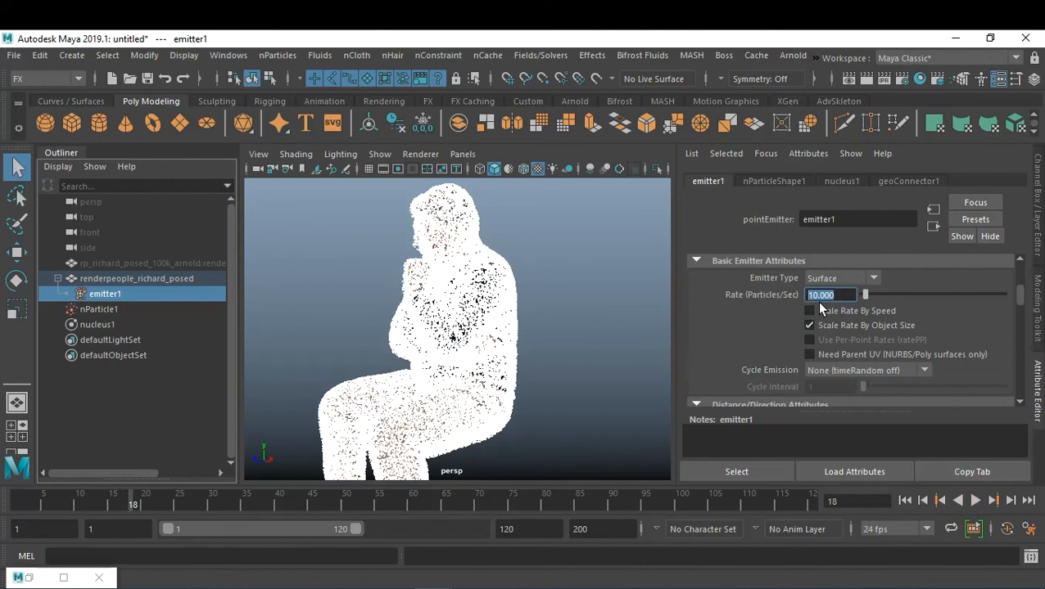
Set emitter1's rate to 2 particles per second and replay the simulation from the first frame
type("2")
key("Return")
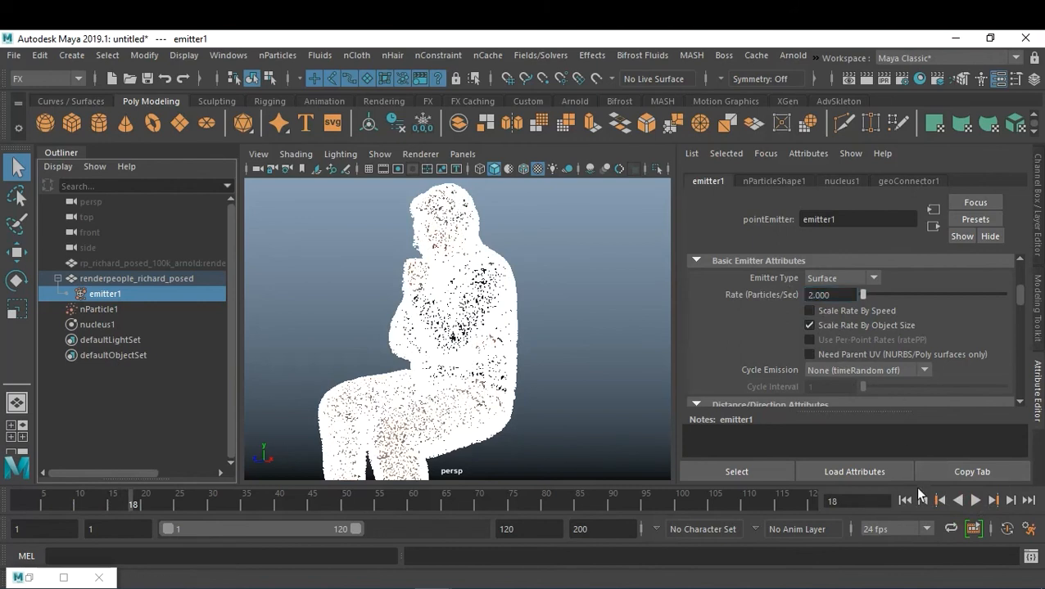
left_click(904, 501)
left_click(967, 502)
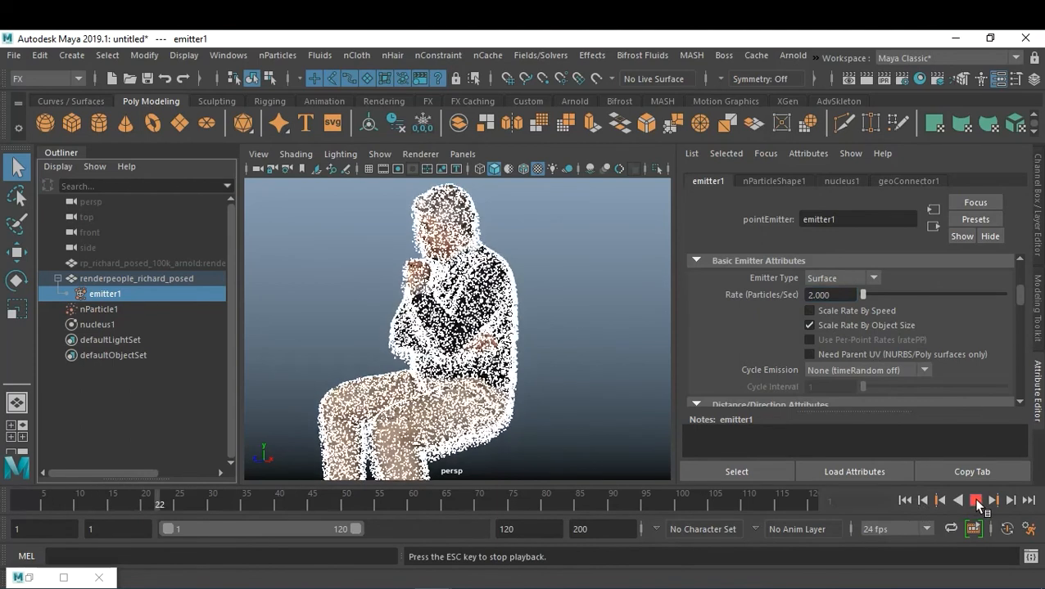
left_click(975, 501)
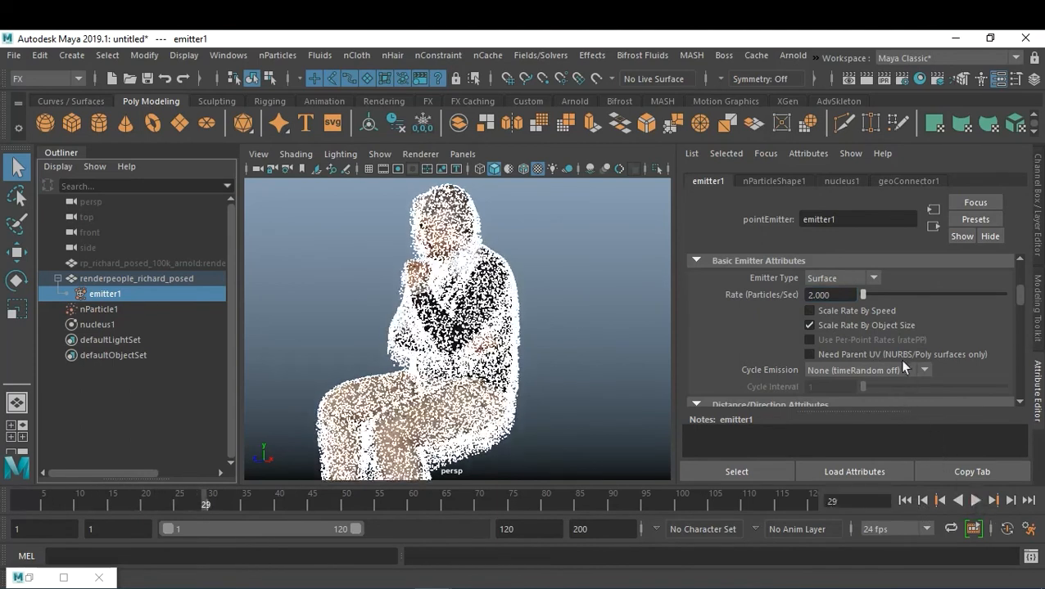
Set the X and Y components of nucleus1's Gravity Direction to 1 and replay the simulation from the first frame
left_click(112, 324)
left_click(828, 356)
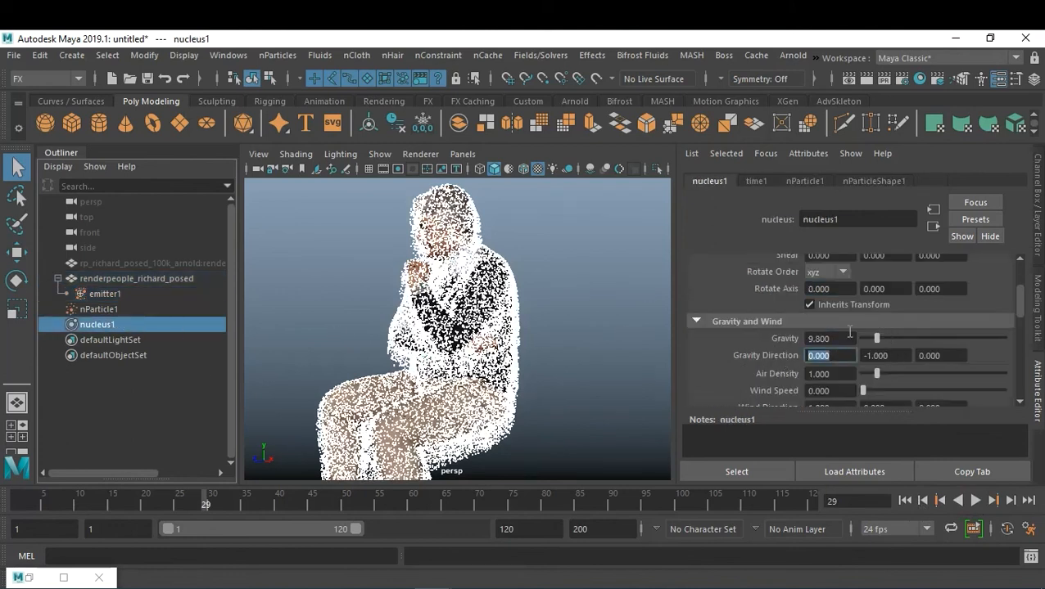
left_click(901, 358)
type("1")
key("Return")
left_click(829, 357)
type("1")
key("Return")
left_click(904, 501)
left_click(975, 500)
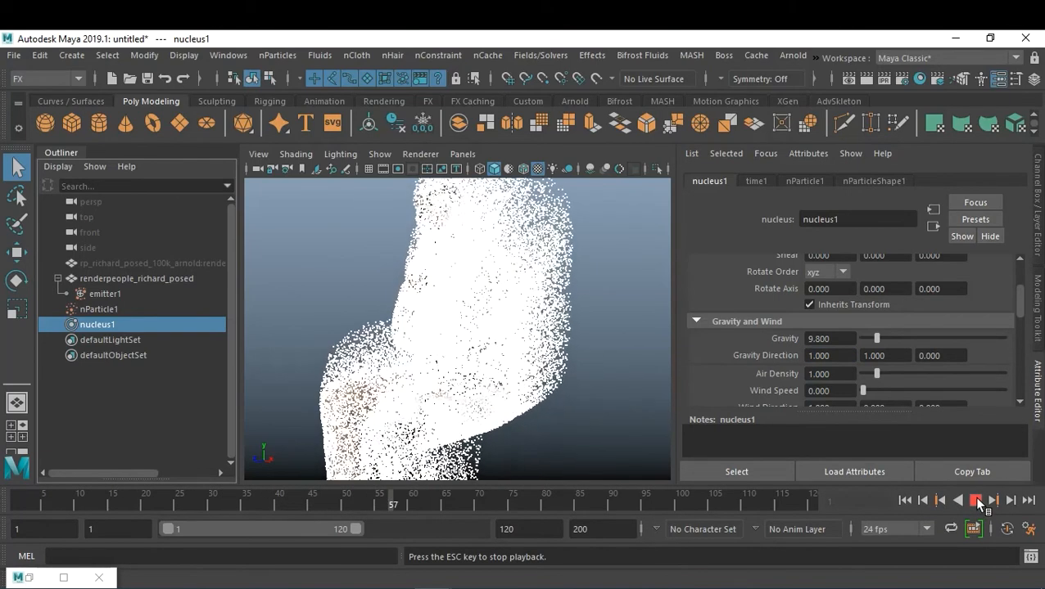
left_click(976, 501)
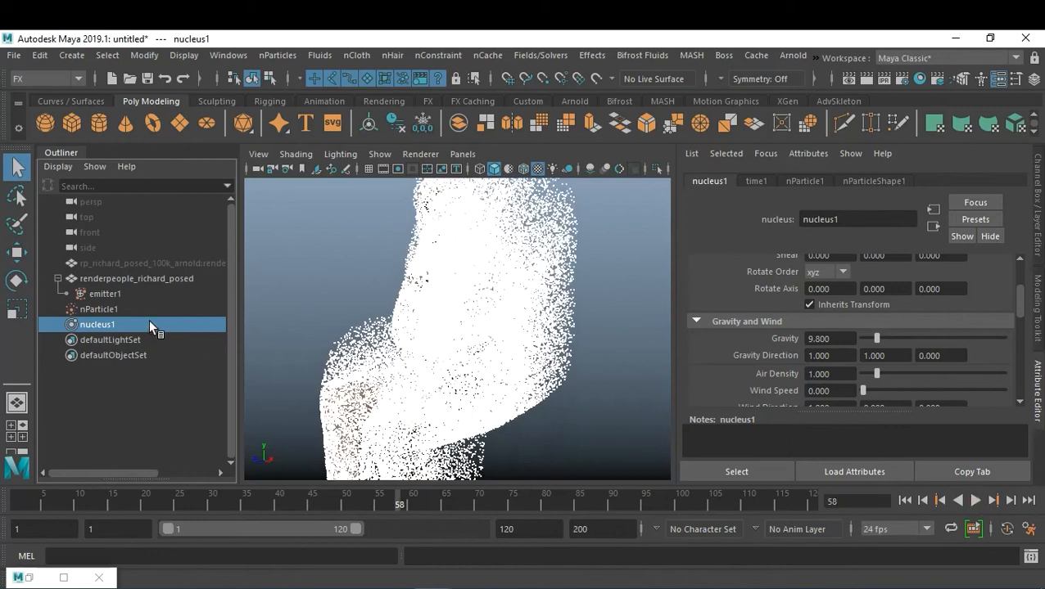
Enable Texture Rate on emitter1 and connect the ramp2 texture from the Hypershade to it
left_click(105, 294)
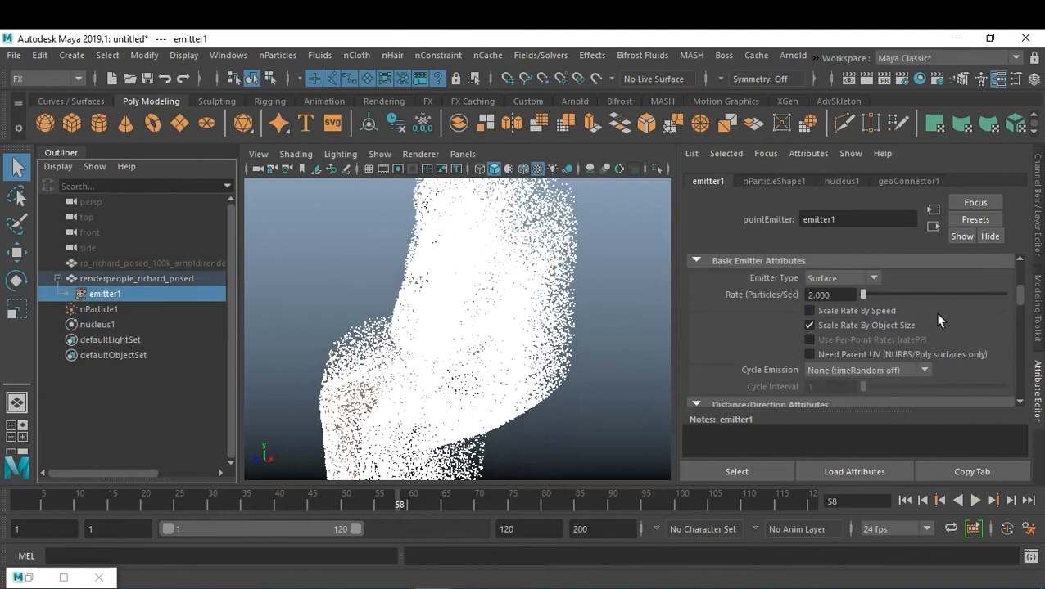
scroll(939, 316, "down", 10)
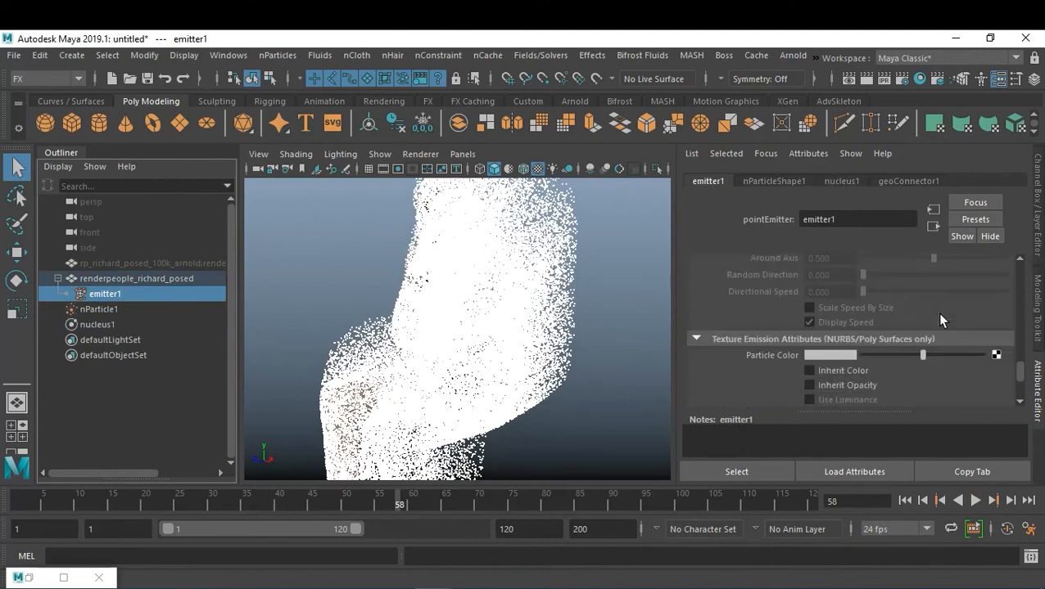
scroll(935, 313, "down", 3)
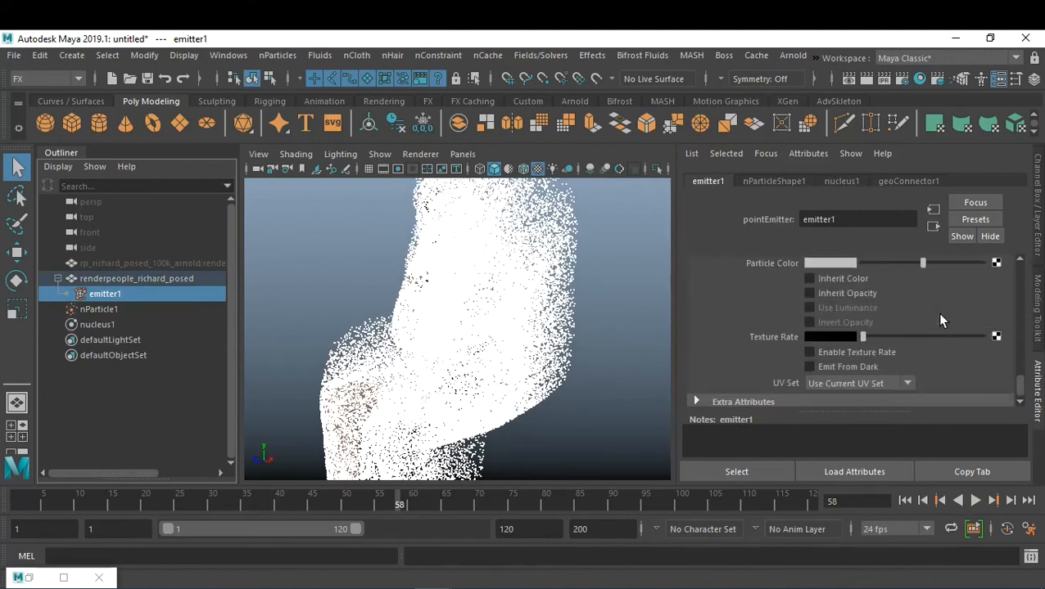
left_click(884, 355)
left_click(27, 579)
middle_click_drag(172, 547, 779, 336)
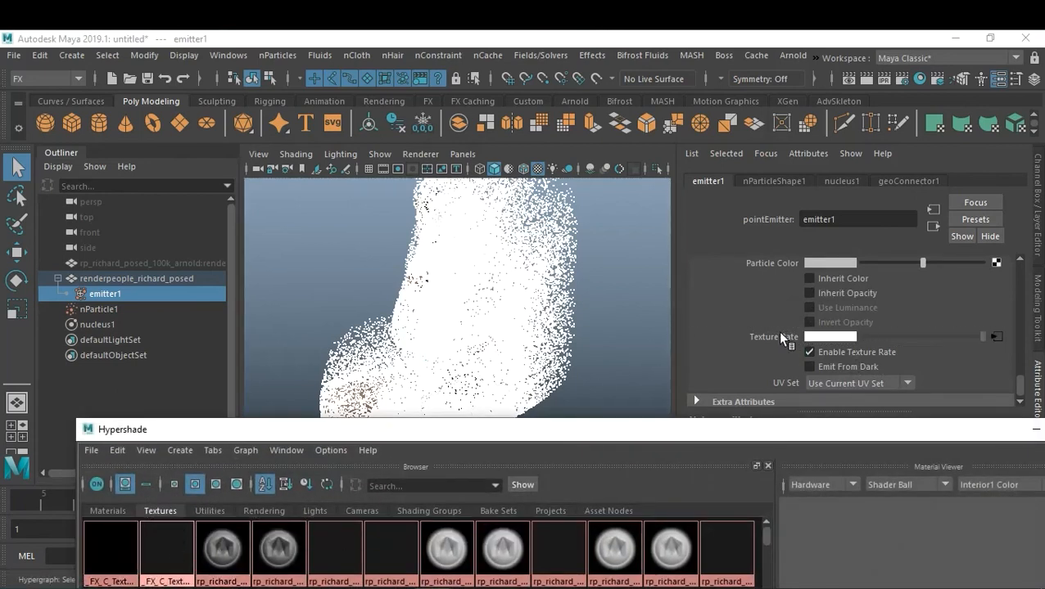
left_click(1034, 429)
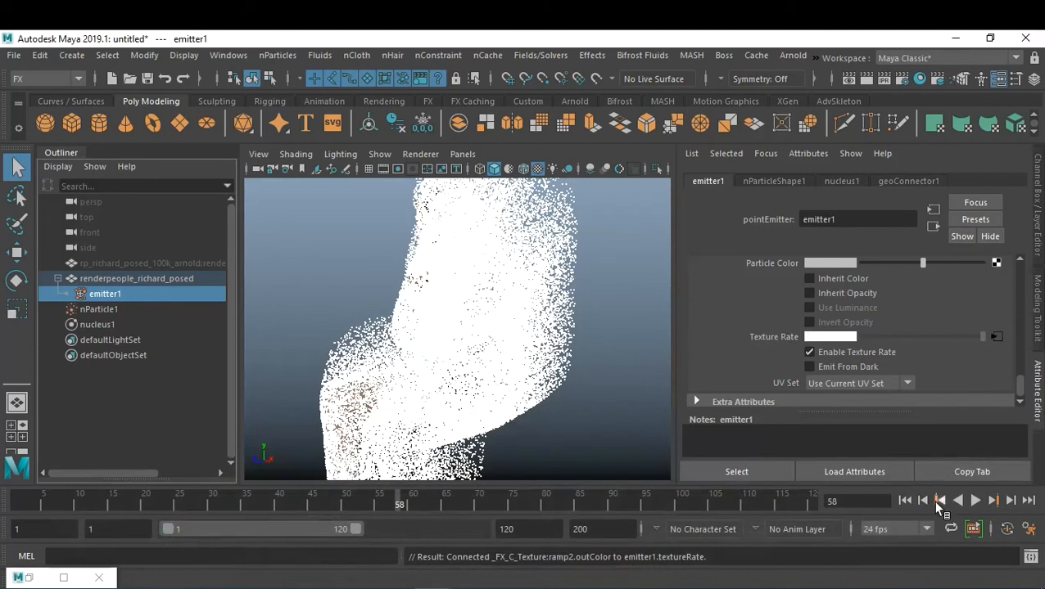
Replay the simulation from the first frame to check the texture-driven emission, pausing and resuming playback once
left_click(904, 501)
left_click(976, 500)
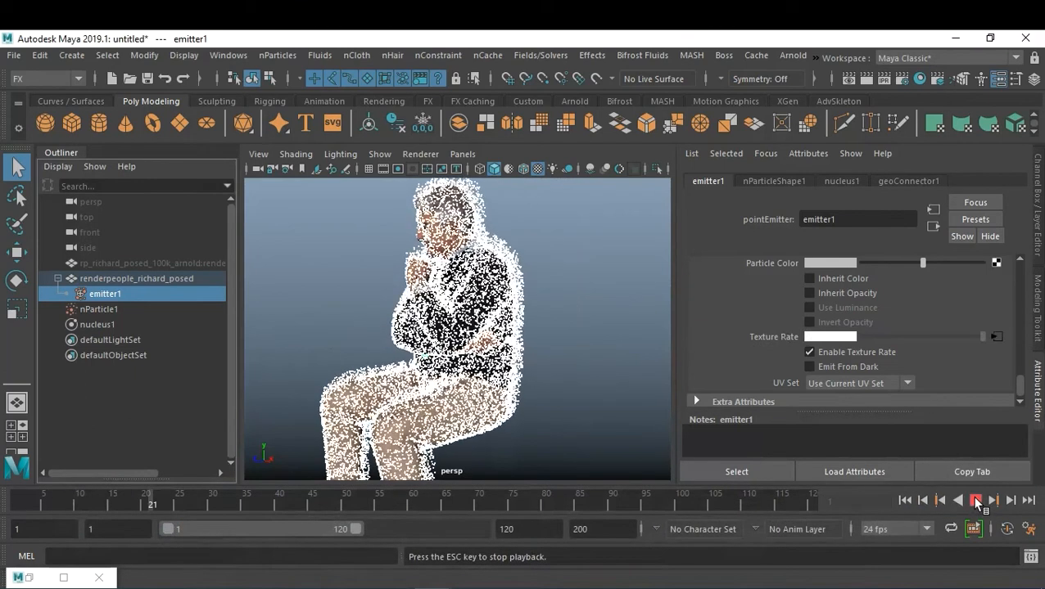
left_click(975, 500)
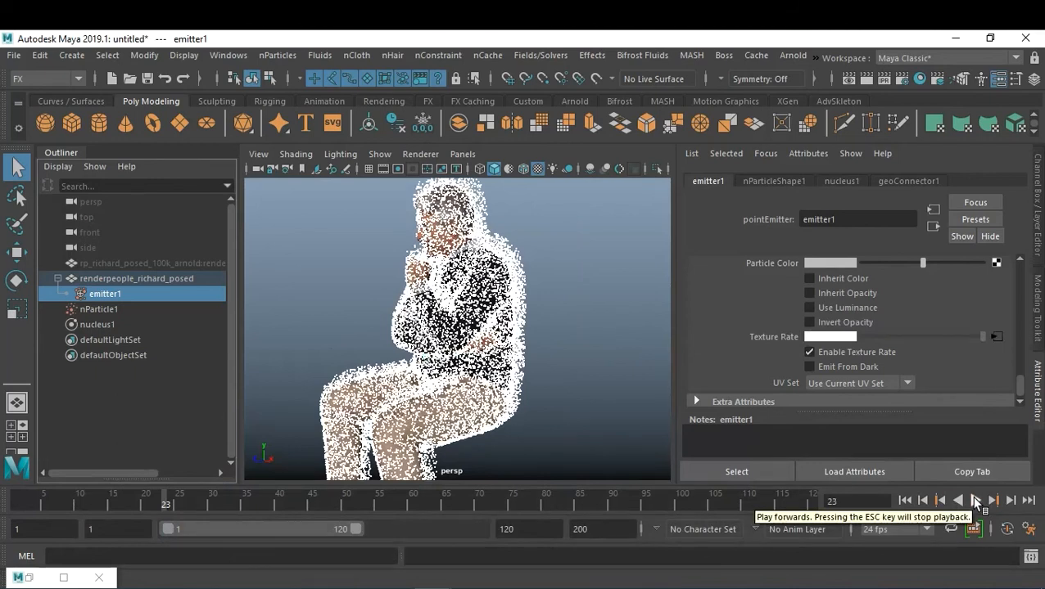
left_click(975, 500)
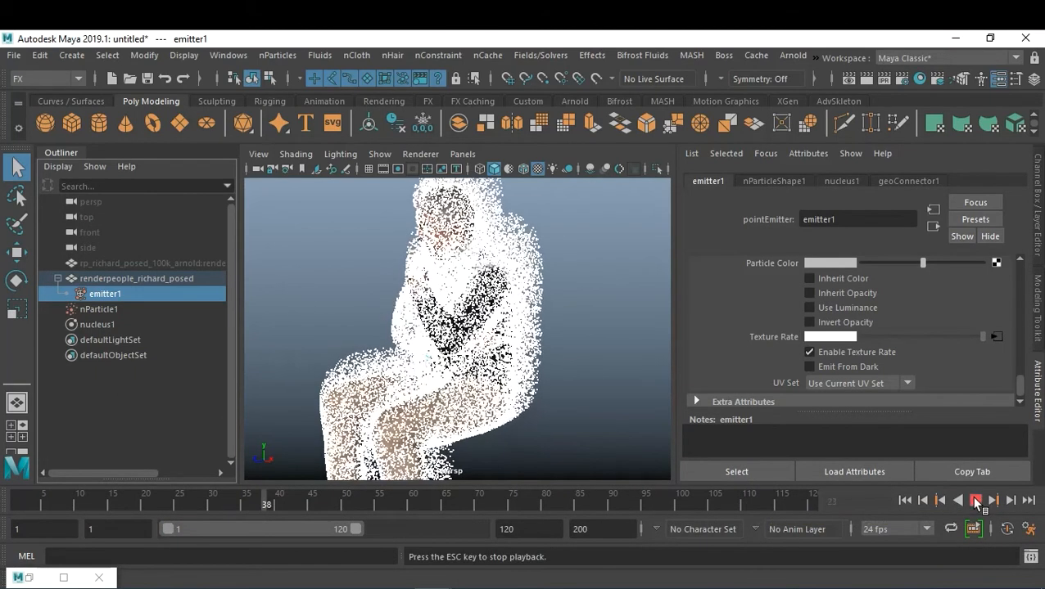
Turn on Emit From Dark for emitter1 and replay the simulation from the first frame with the whole character in view
left_click(976, 501)
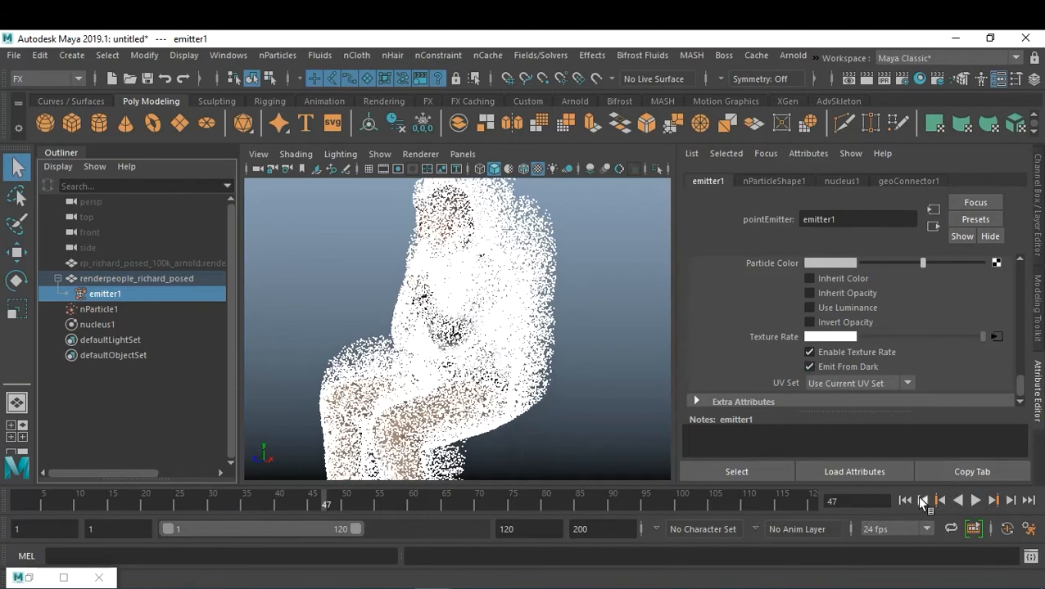
left_click(904, 500)
left_click(975, 500)
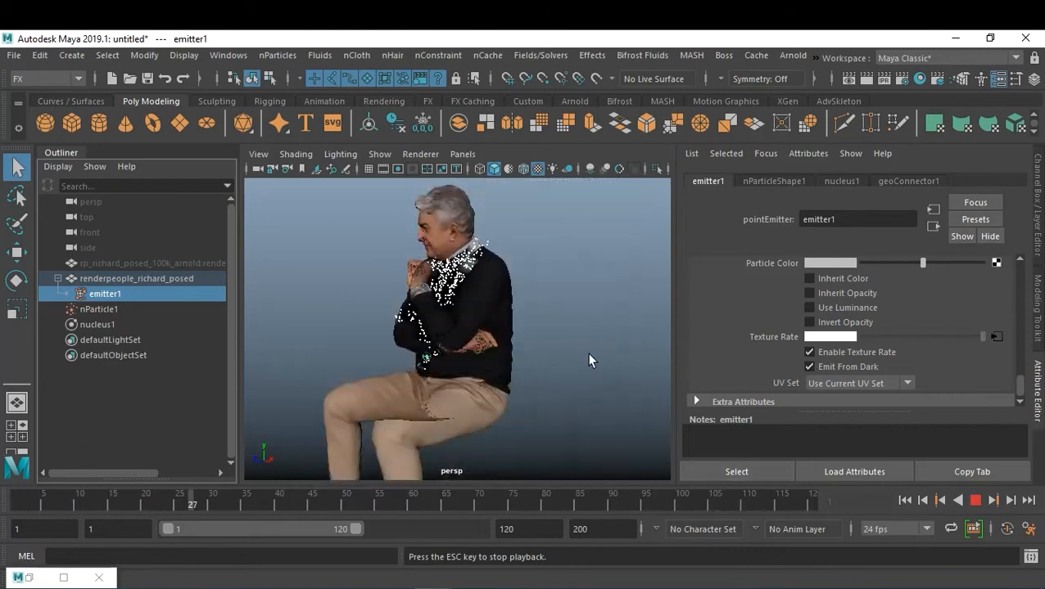
scroll(524, 343, "down", 7)
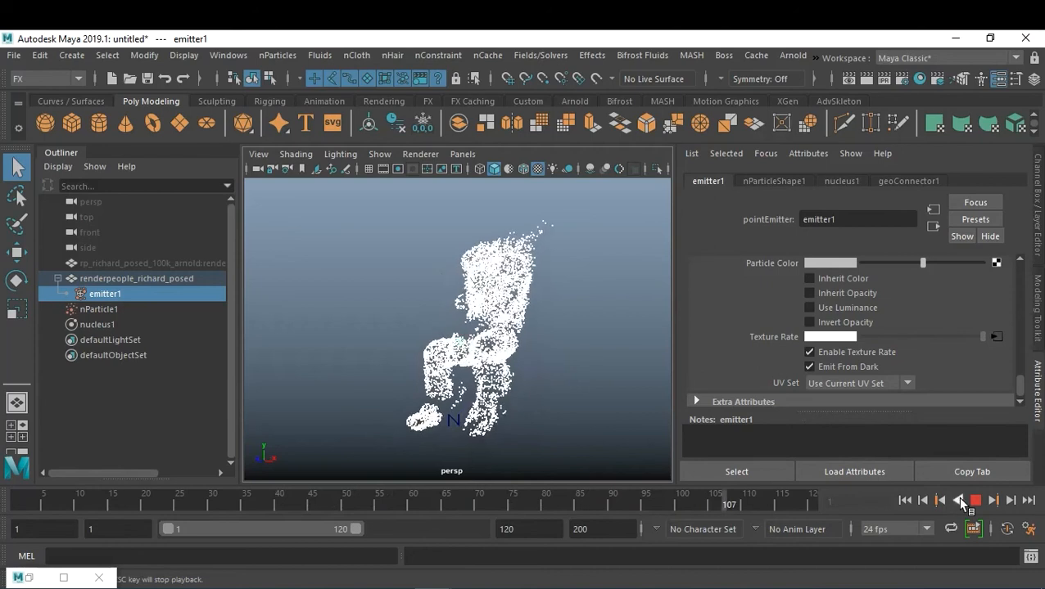
left_click(975, 501)
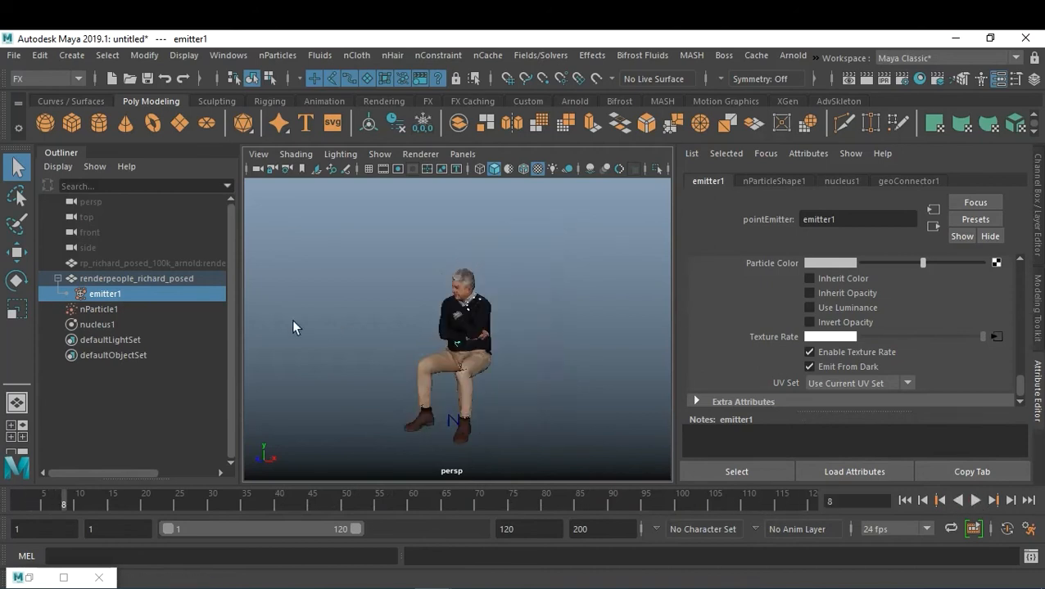
Set nParticle1's Lifespan to 1 and Lifespan Random to 0.5, and play the simulation up to frame 84
left_click(113, 308)
double_click(831, 331)
key("Tab")
type("0.5")
key("Return")
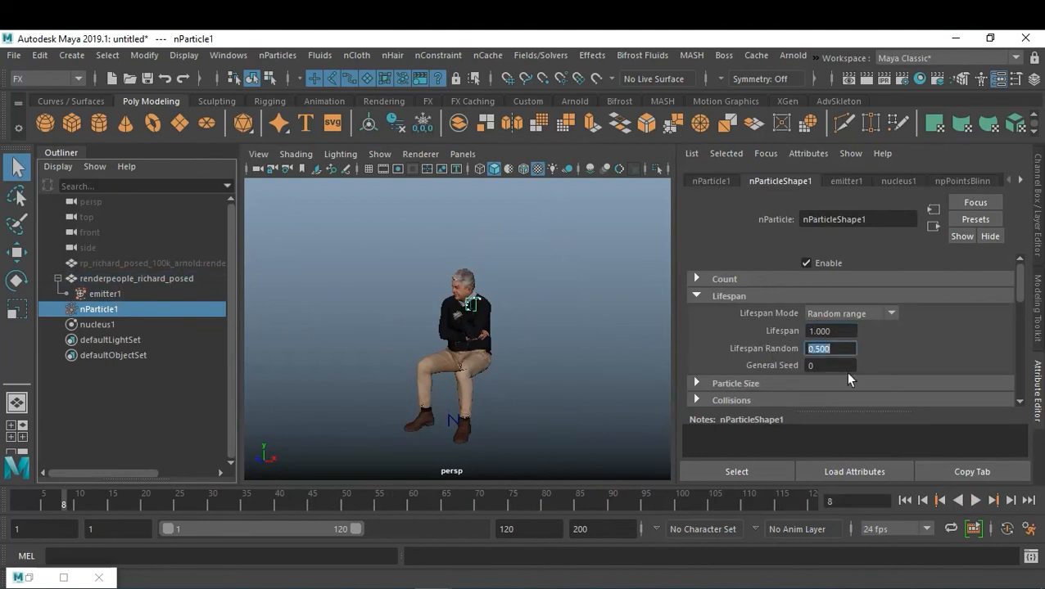
left_click(975, 500)
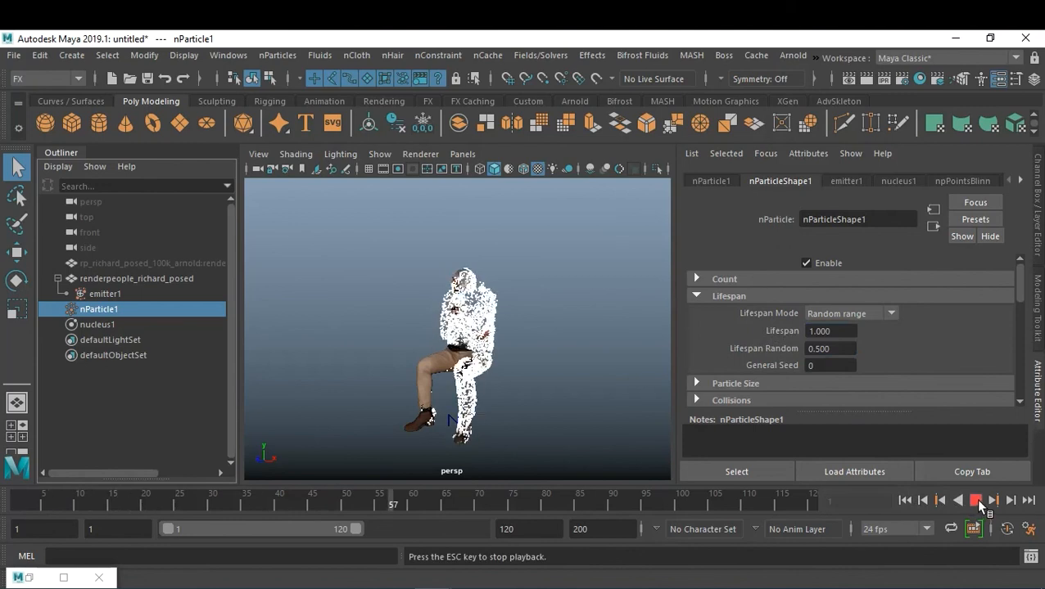
left_click(975, 498)
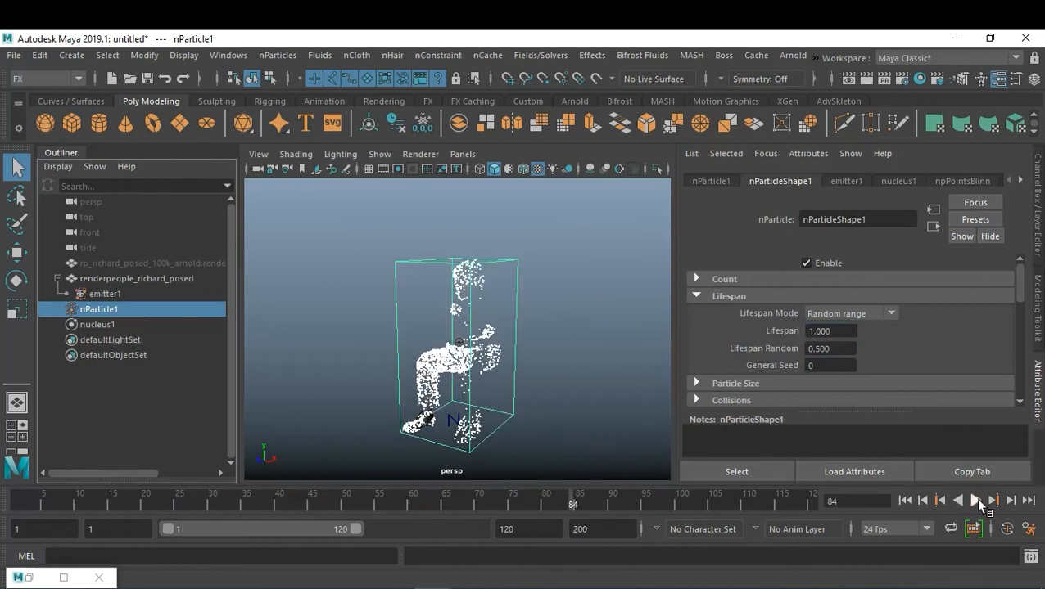
Set nParticle1's Lifespan to 0.5 and Lifespan Random to 0.2, and play the simulation, pausing at frames 68 and 98
left_click_drag(829, 330, 735, 328)
type("0.5")
key("Tab")
type("0.2")
key("Return")
left_click(975, 500)
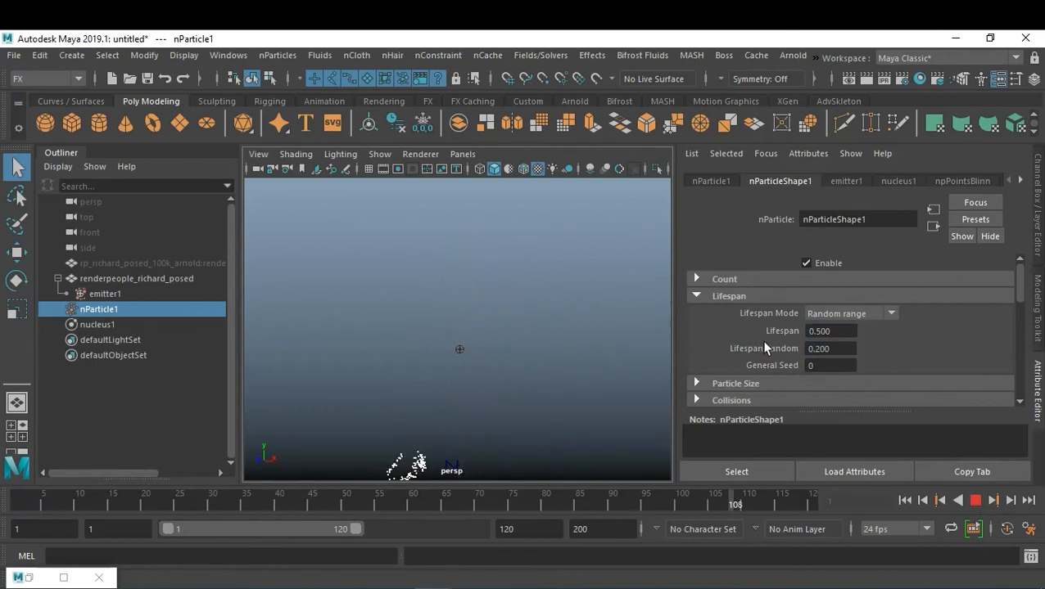
left_click(977, 501)
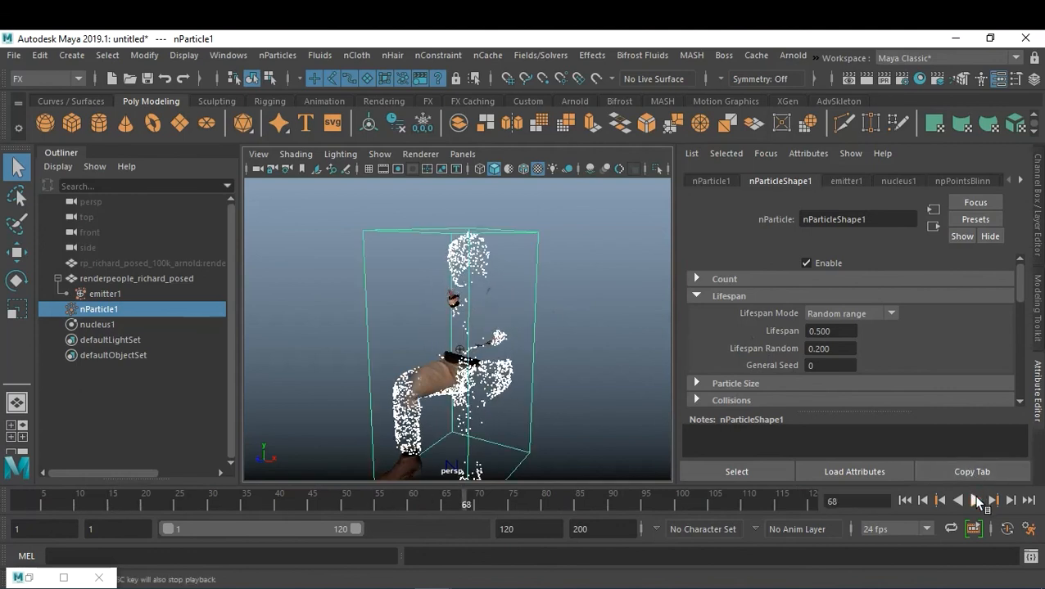
left_click(977, 501)
left_click(977, 501)
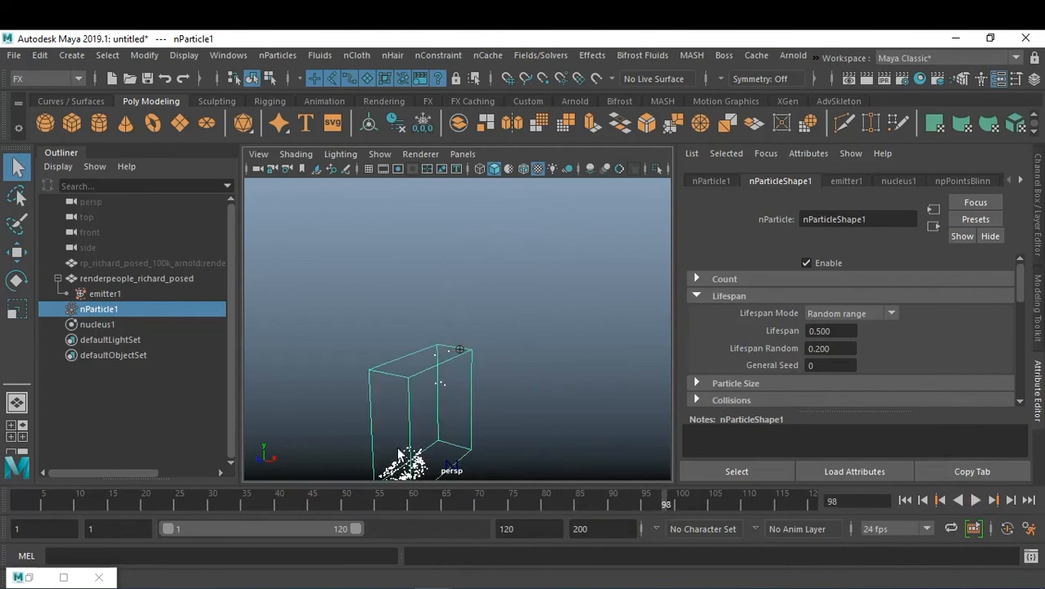
Set emitter1's Rate (Particles/Sec) to 5 and key it at frame 95
left_click(108, 293)
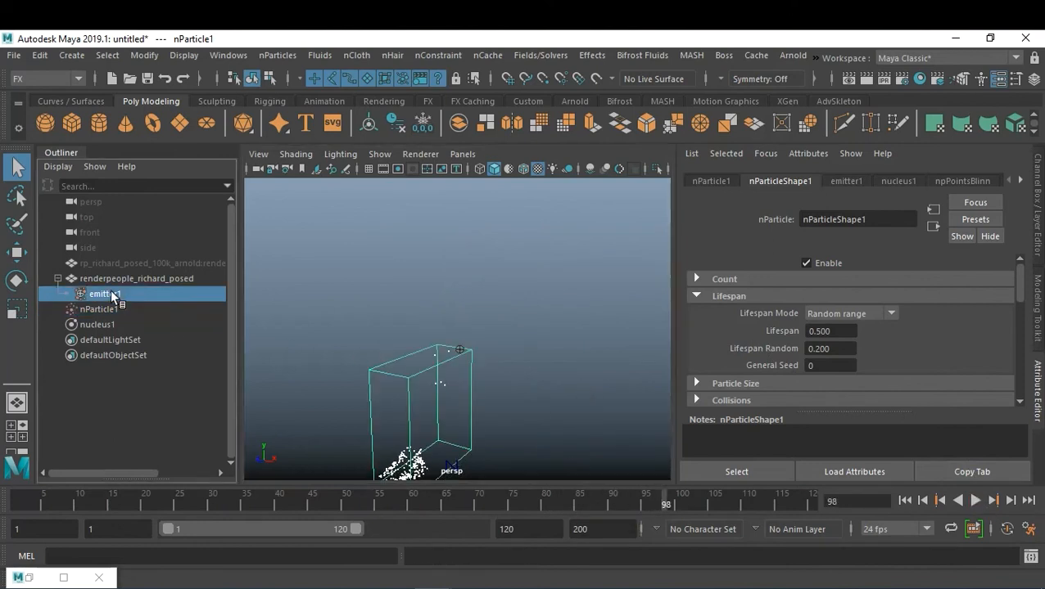
scroll(864, 329, "up", 10)
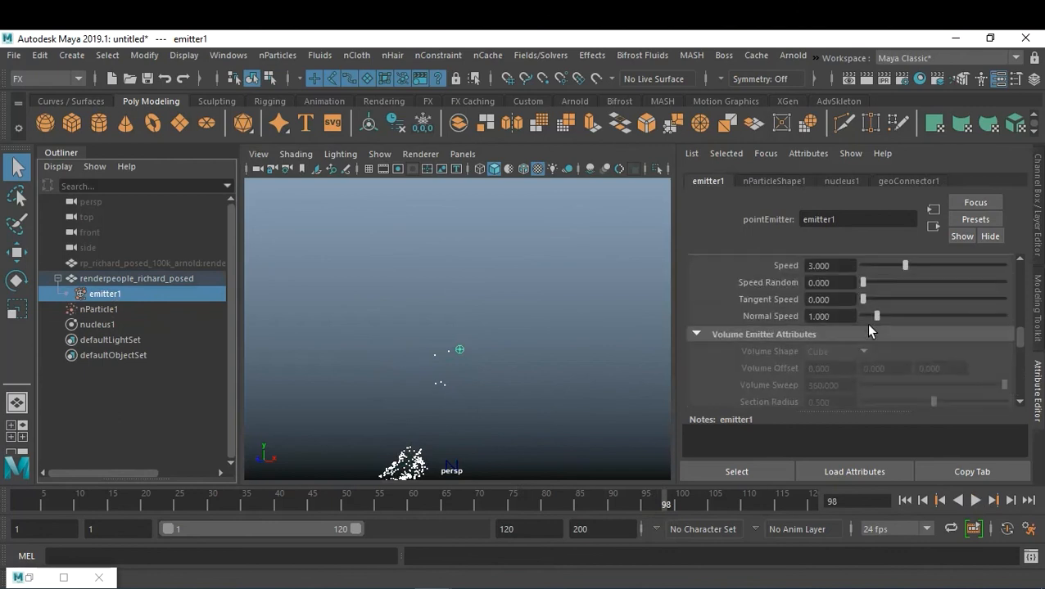
scroll(870, 328, "up", 3)
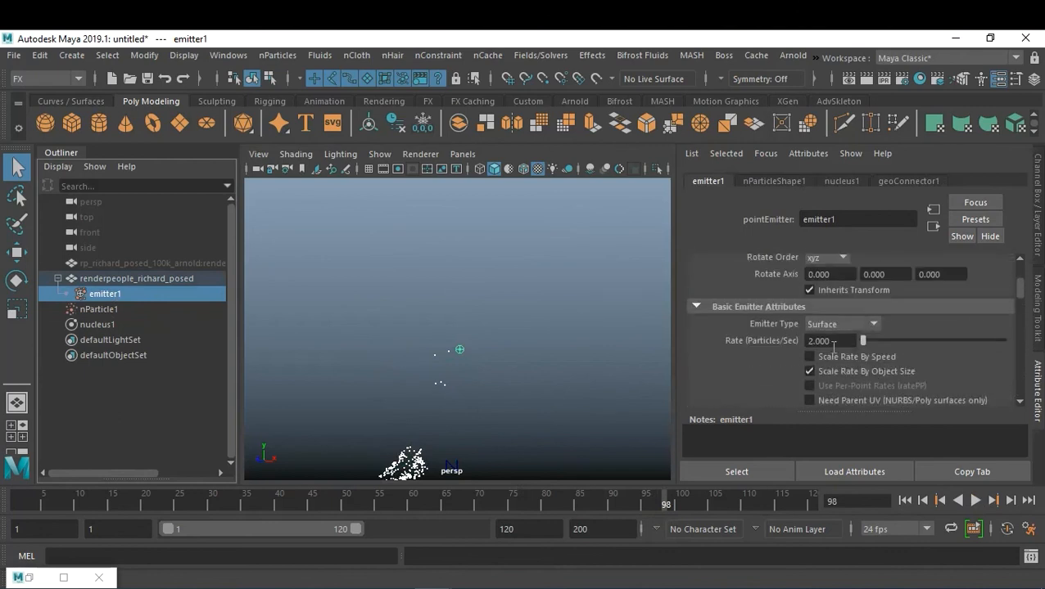
left_click(644, 505)
left_click_drag(835, 339, 760, 336)
type("5")
key("Return")
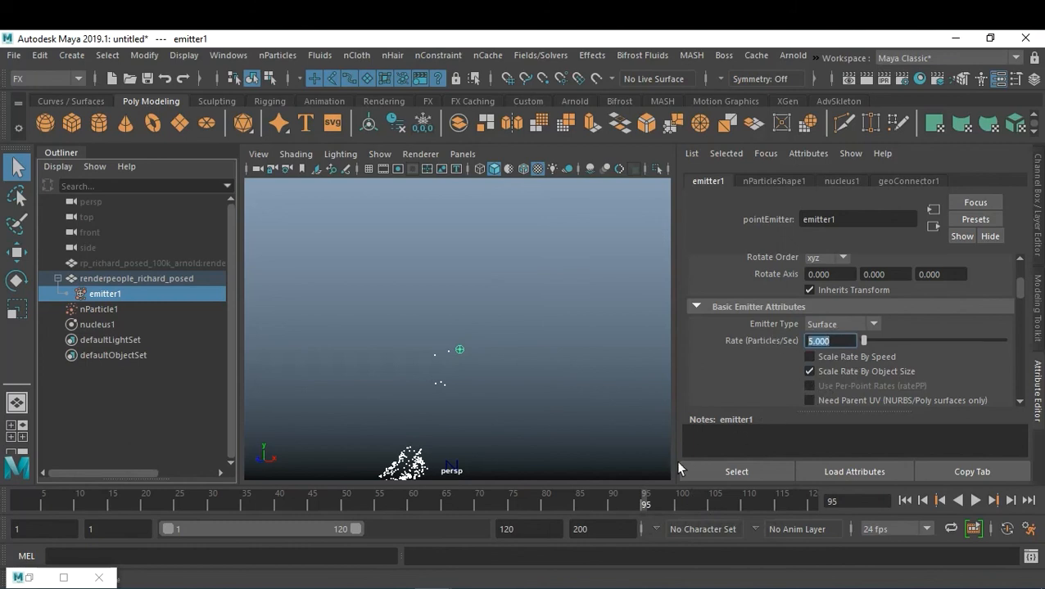
right_click(838, 342)
left_click(846, 368)
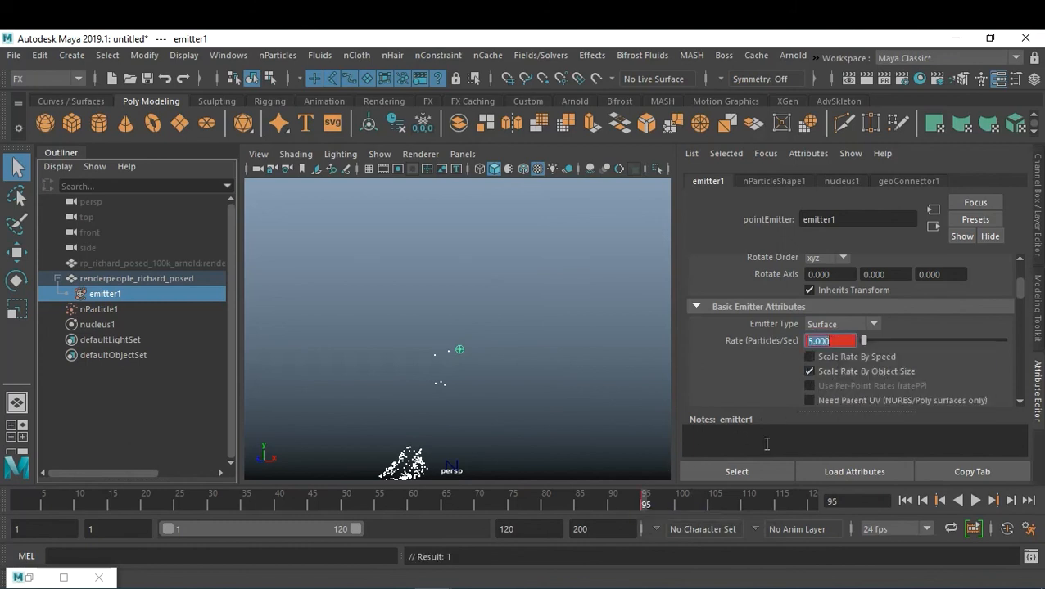
Key emitter1's Rate (Particles/Sec) at 0 on frame 100 and replay the simulation from the first frame
left_click(679, 503)
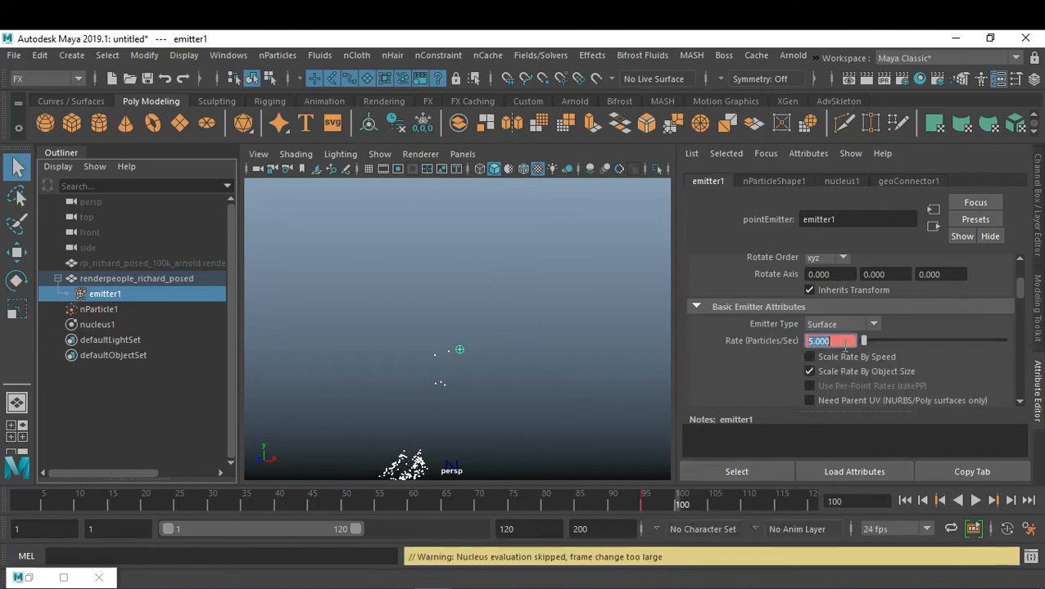
right_click(845, 336)
left_click(859, 359)
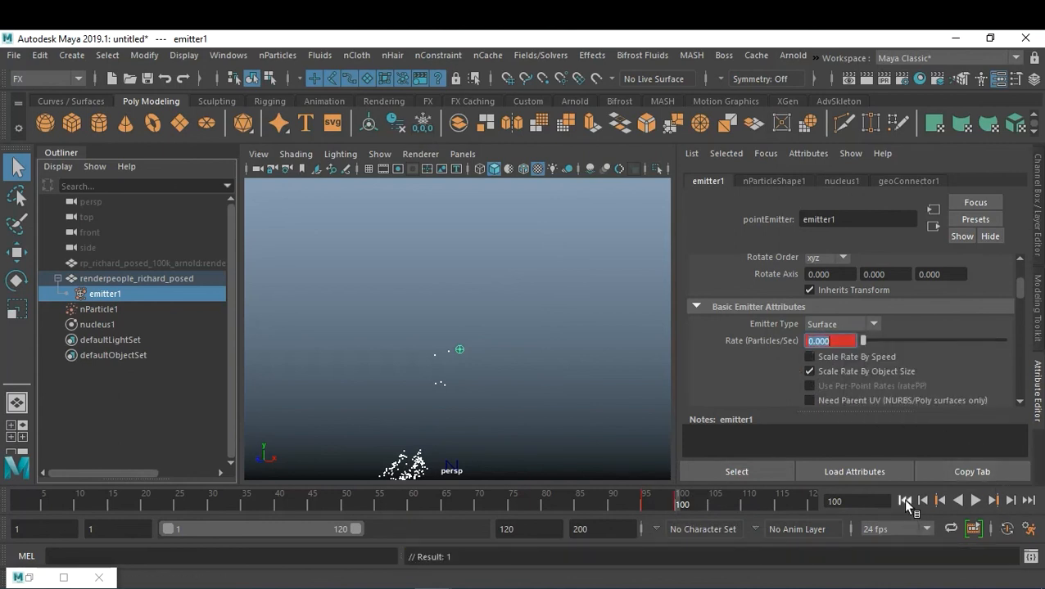
left_click(904, 500)
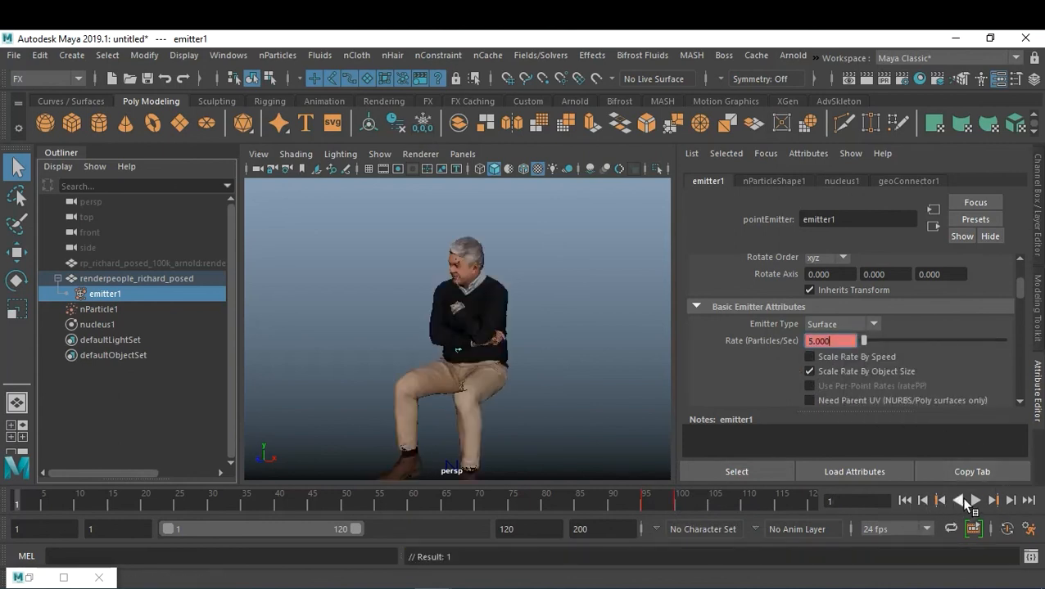
left_click(975, 500)
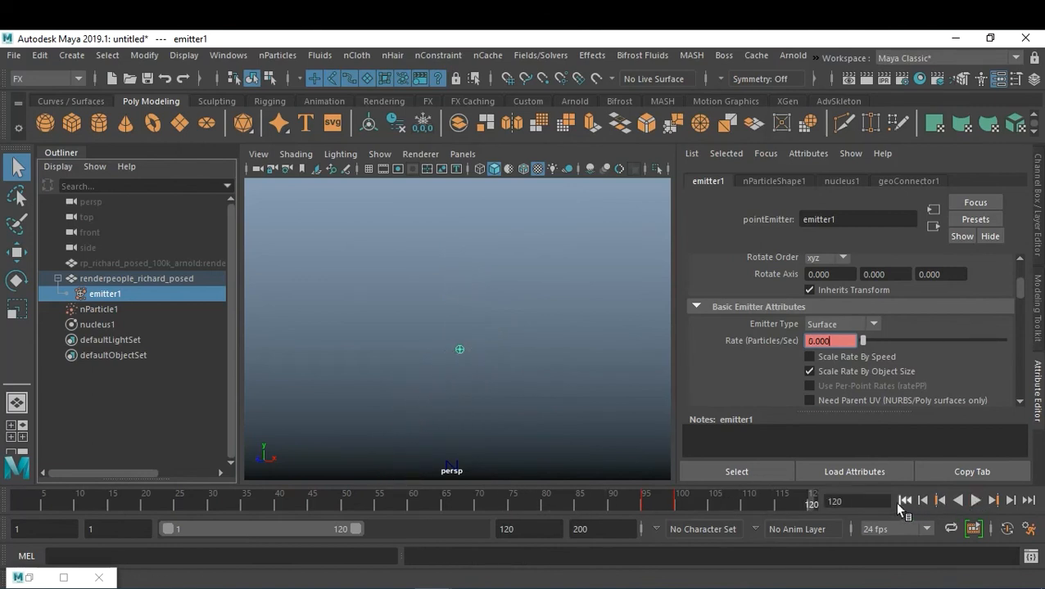
Inspect the ramp2 texture in the Hypershade and create a polygon plane as a test surface, framed in the perspective view
left_click(33, 581)
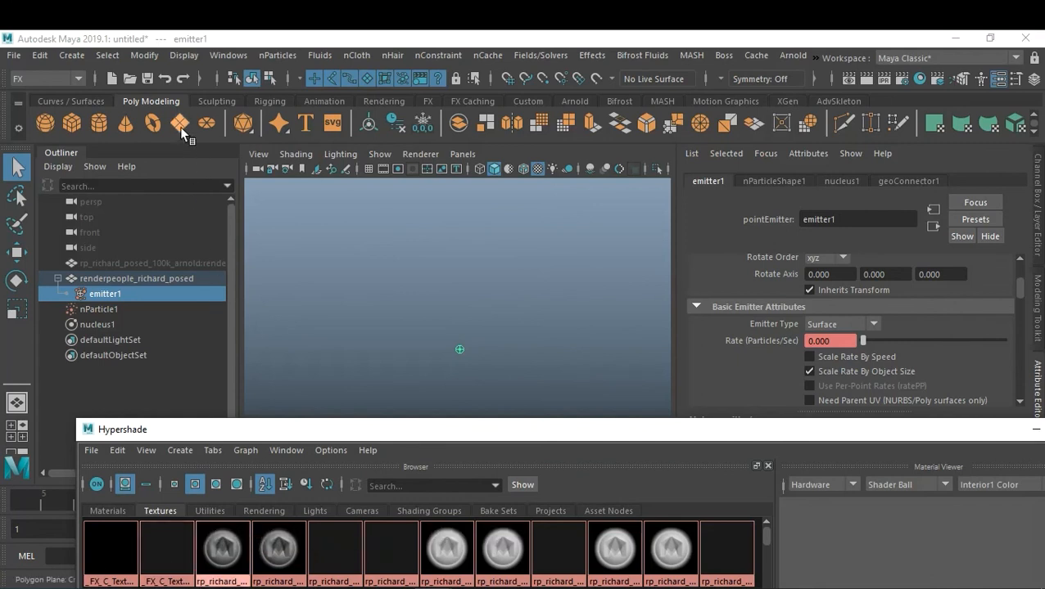
left_click(162, 560)
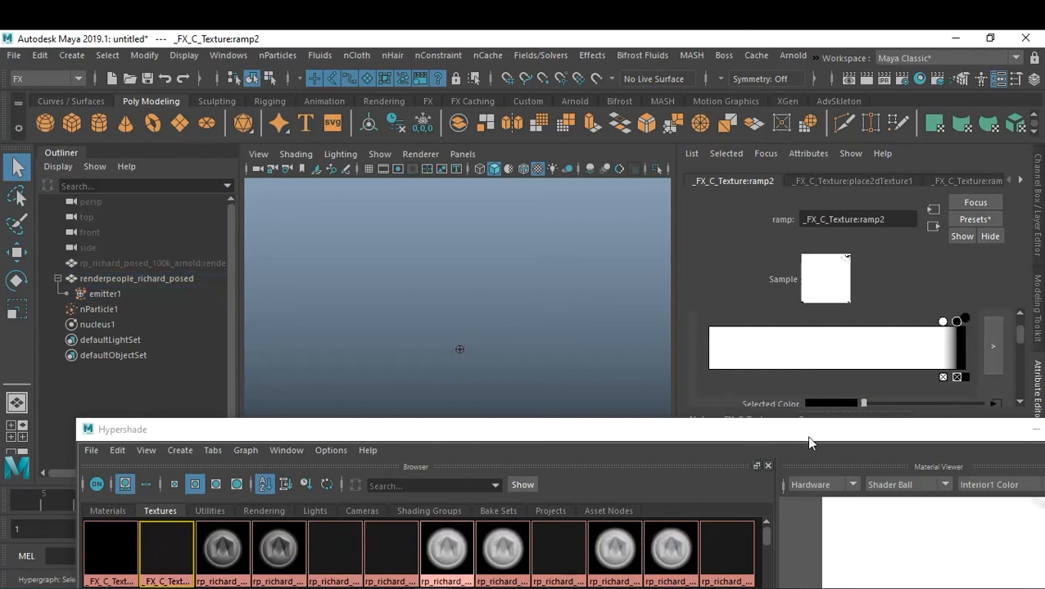
left_click(180, 125)
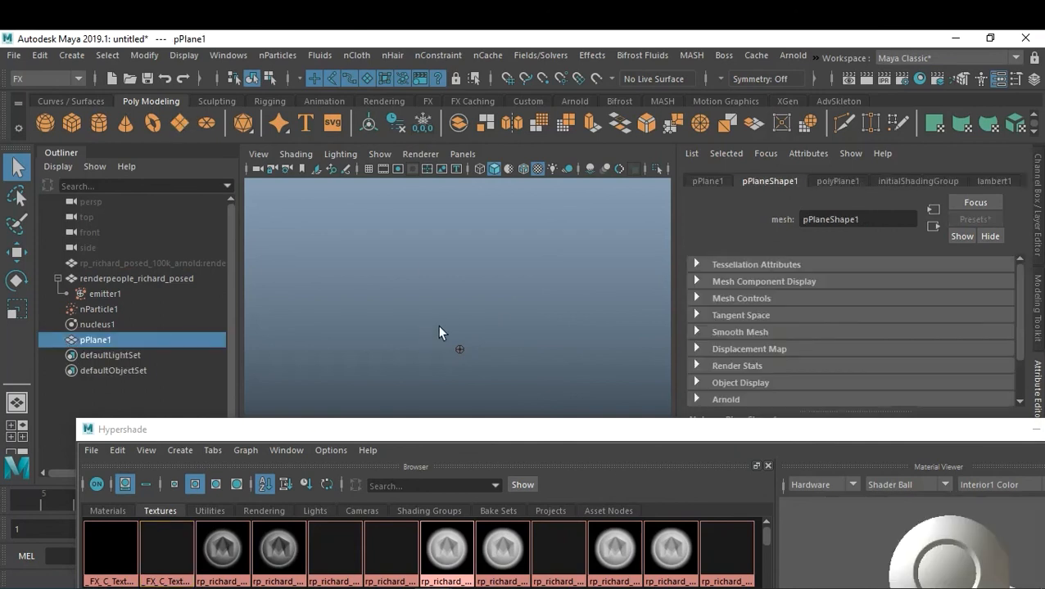
left_click_drag(461, 324, 512, 323)
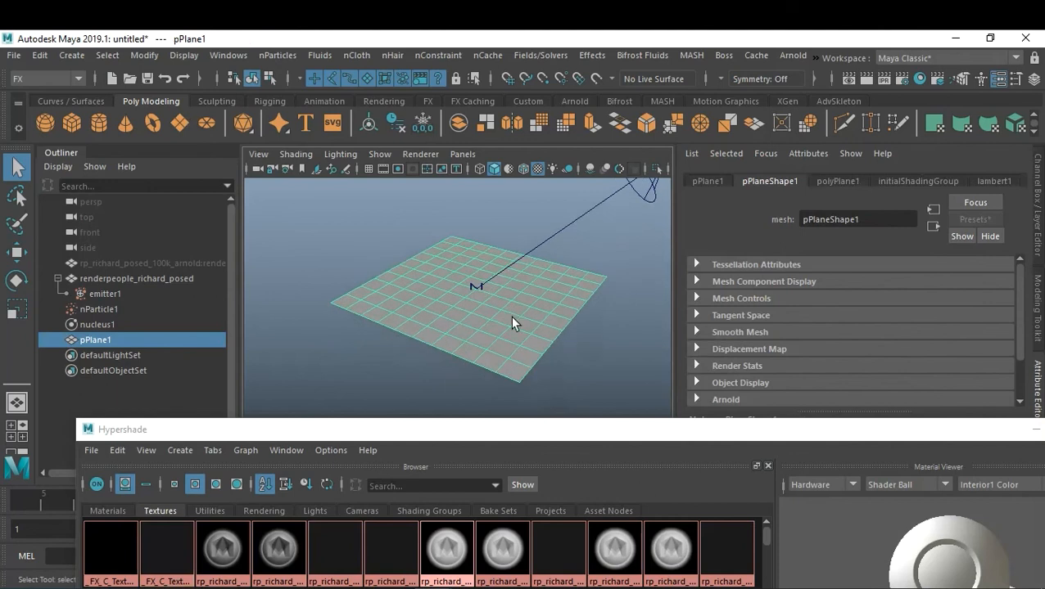
Assign a new Lambert material to the plane, connect the ramp2 texture to its Transparency and minimize the Hypershade
right_click(515, 296)
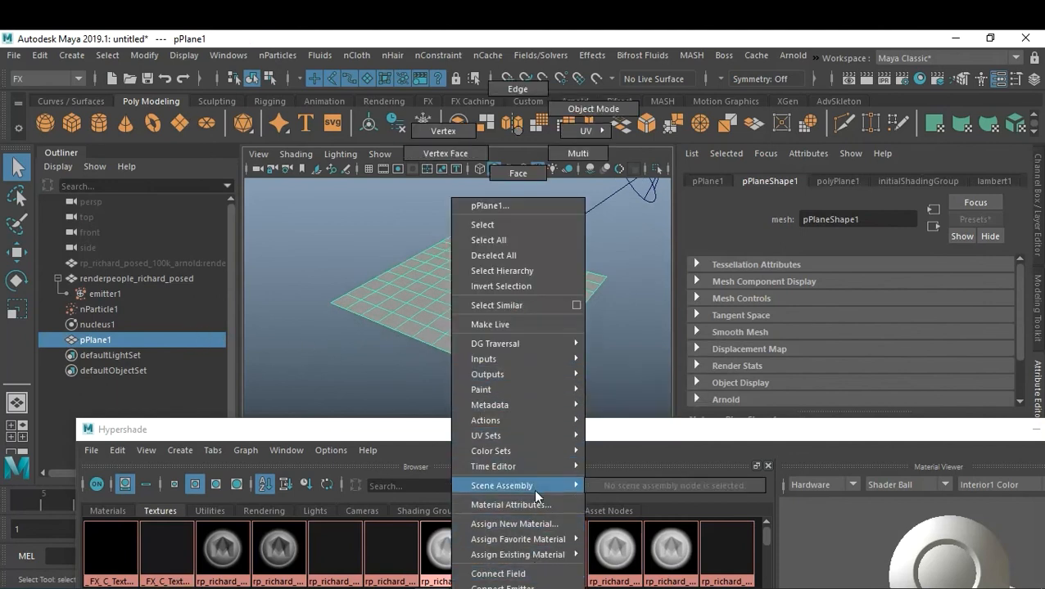
mouse_move(516, 365)
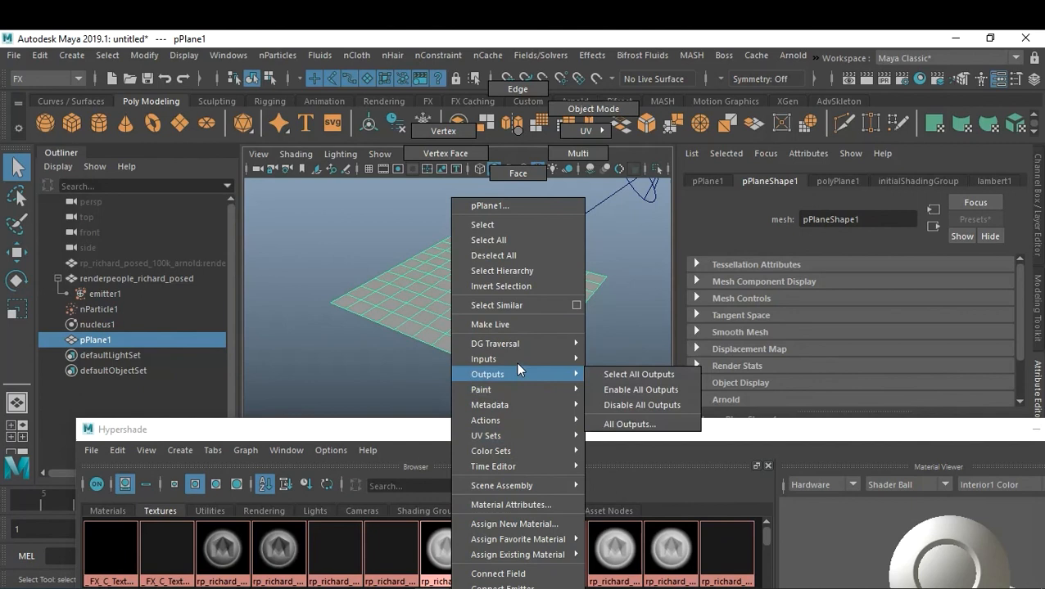
left_click(514, 130)
right_click(539, 302)
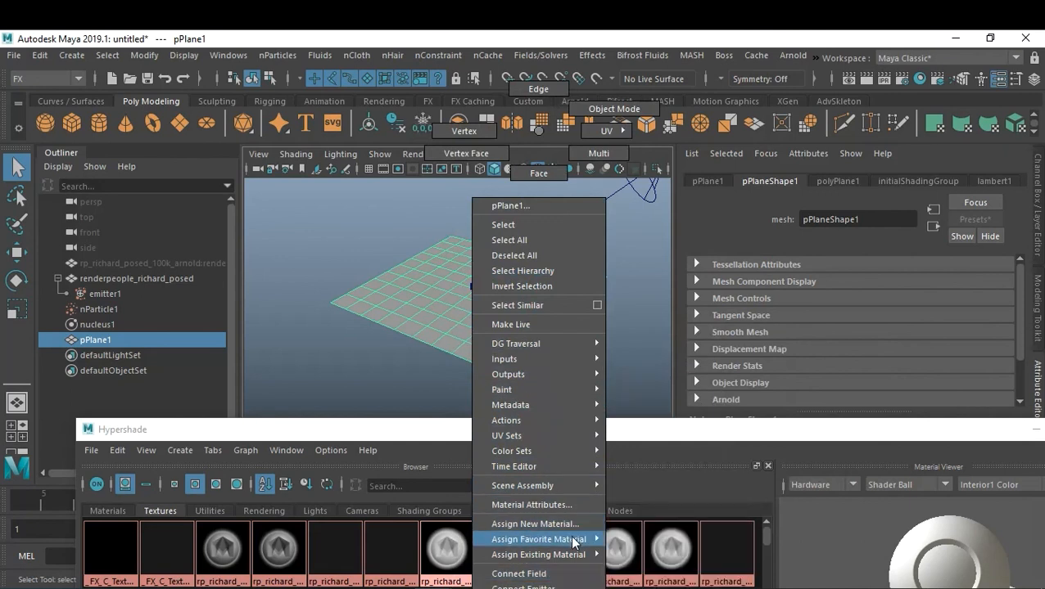
mouse_move(573, 539)
left_click(667, 493)
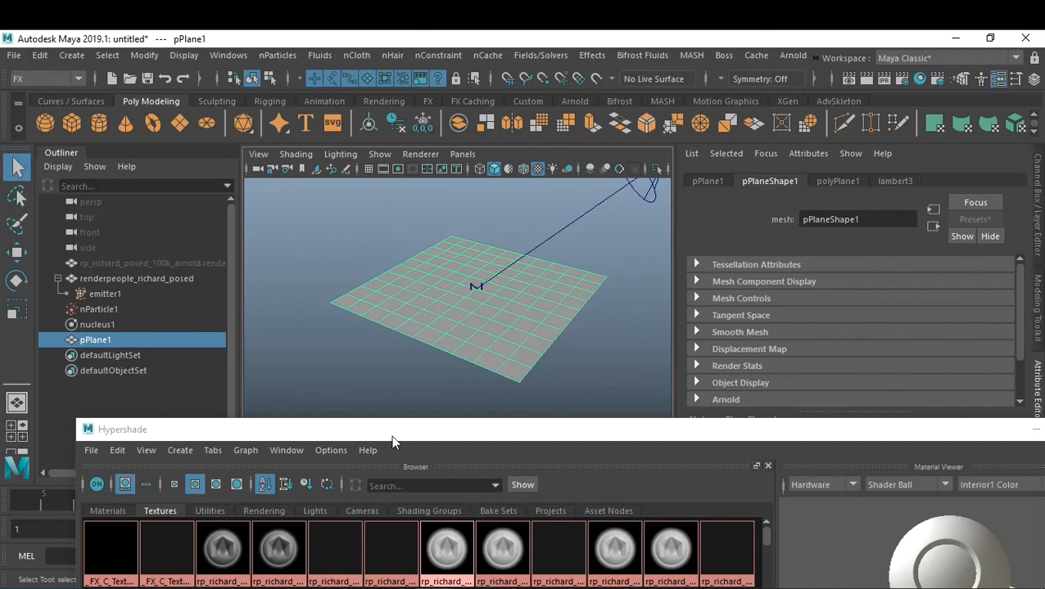
left_click(895, 179)
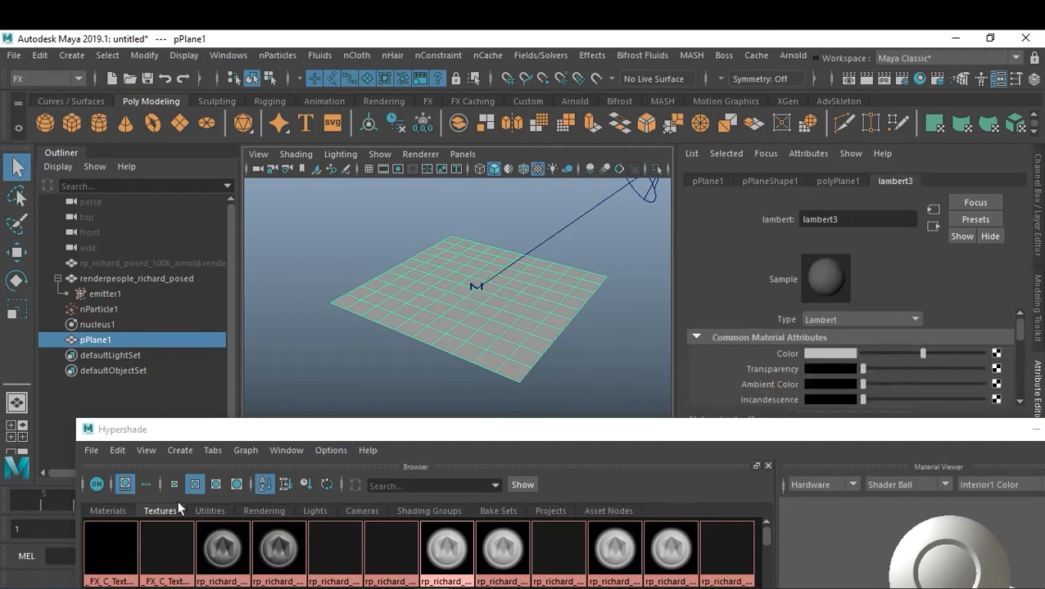
middle_click_drag(181, 554, 757, 361)
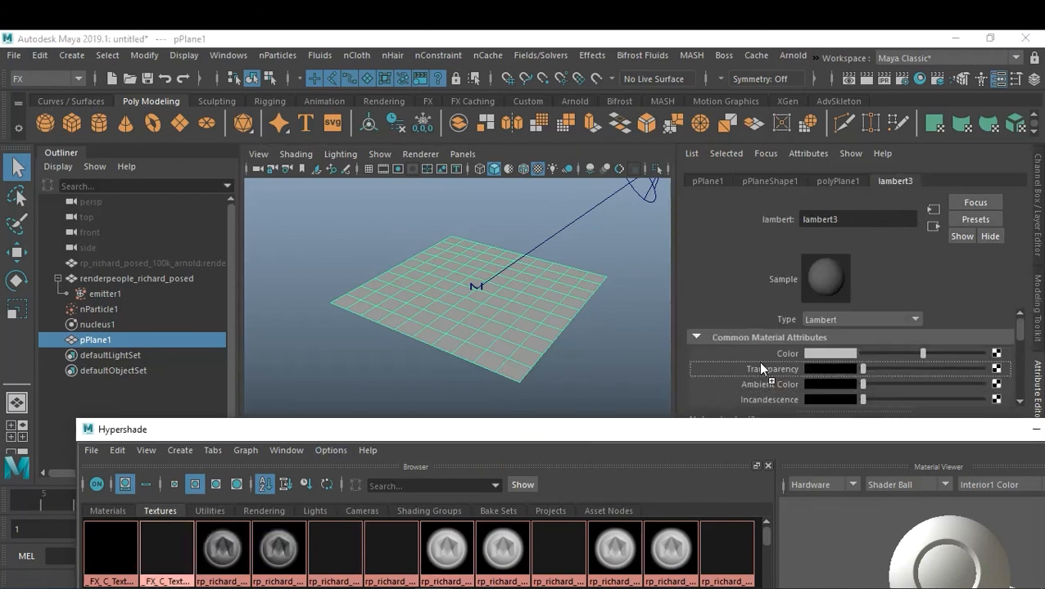
left_click(1035, 430)
Scrub the timeline up to frame 105 to preview the ramp dissolve on the test plane, and delete the plane
left_click_drag(105, 501, 590, 508)
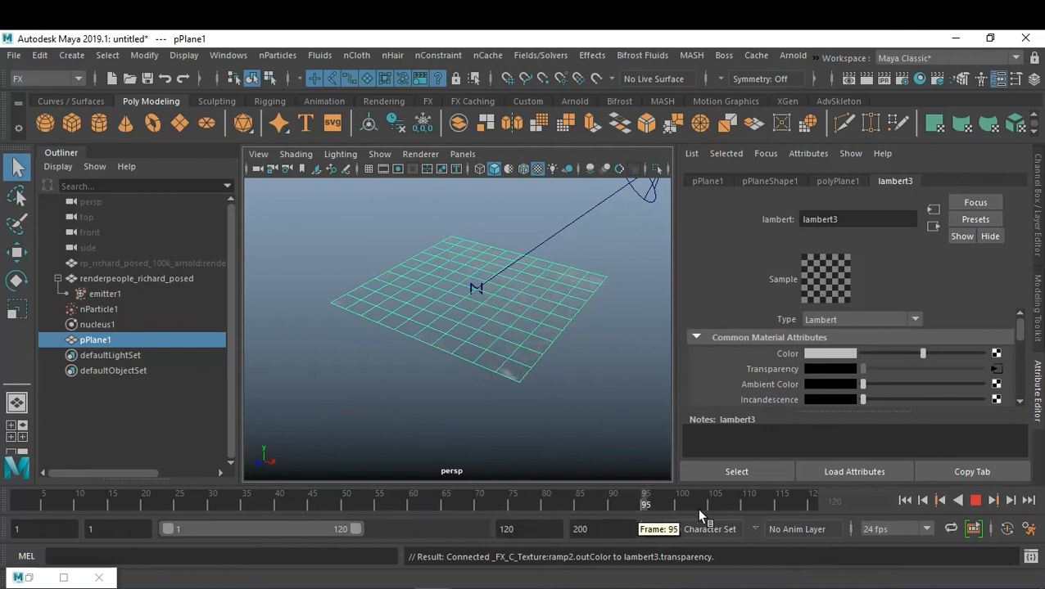
left_click_drag(661, 513, 715, 501)
left_click(555, 374)
left_click(524, 314)
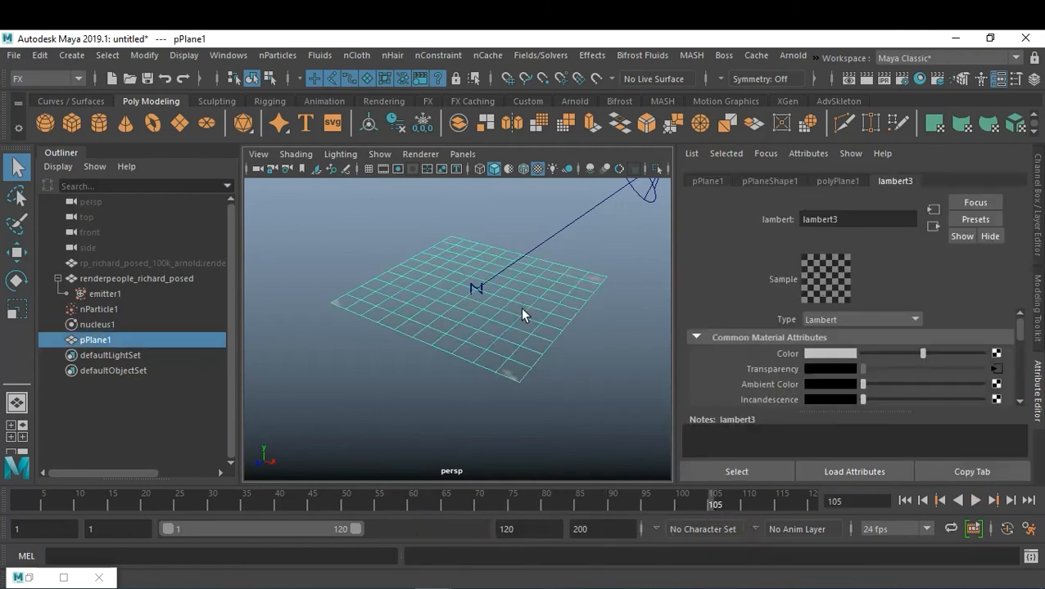
key("Delete")
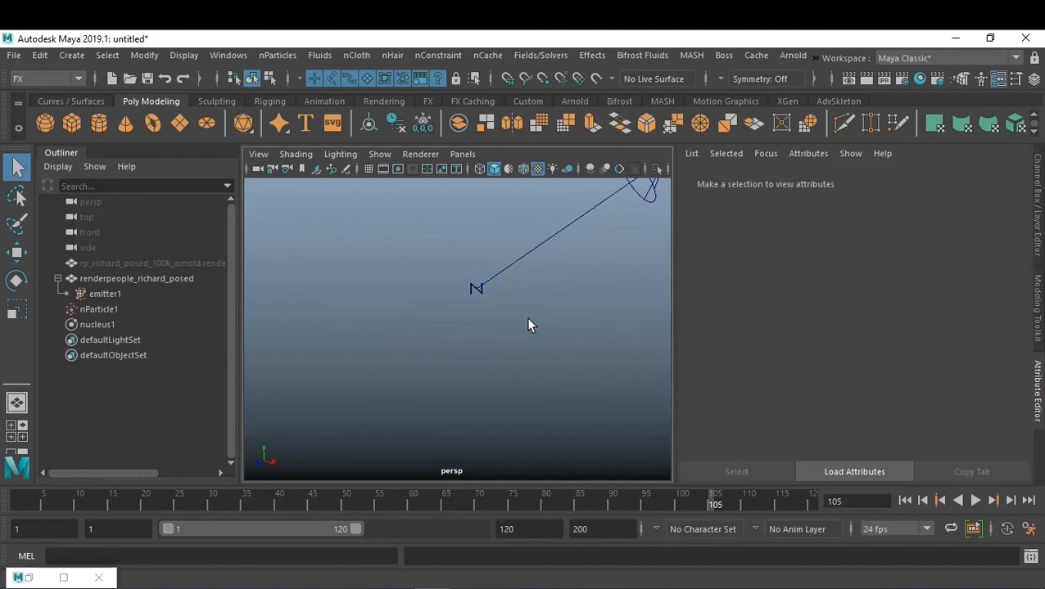
Play the simulation from the first frame to frame 38, bring the whole character back into view and return to frame 1
left_click(903, 501)
left_click(975, 500)
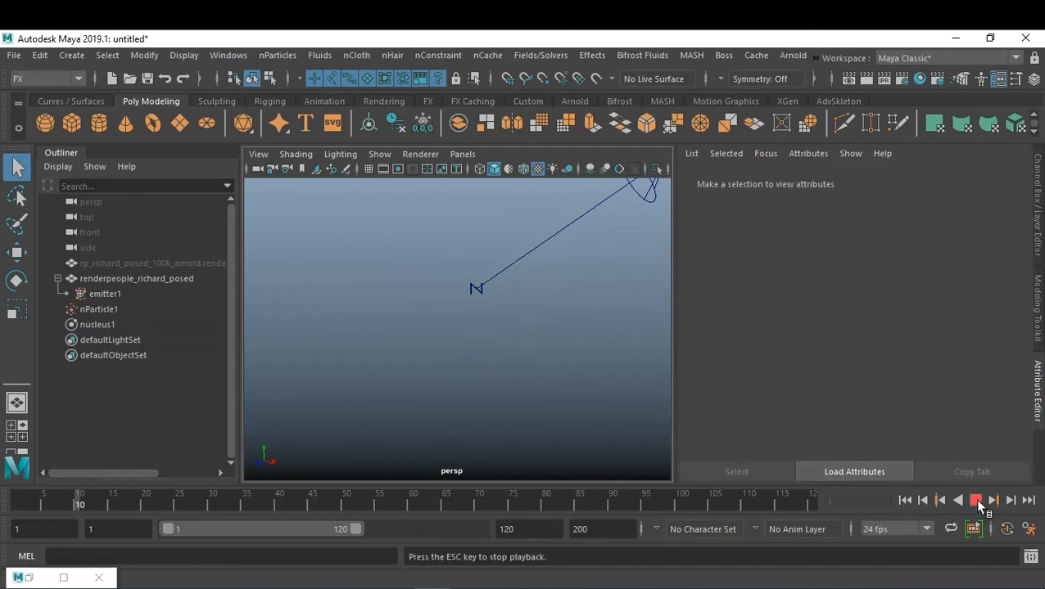
left_click(976, 501)
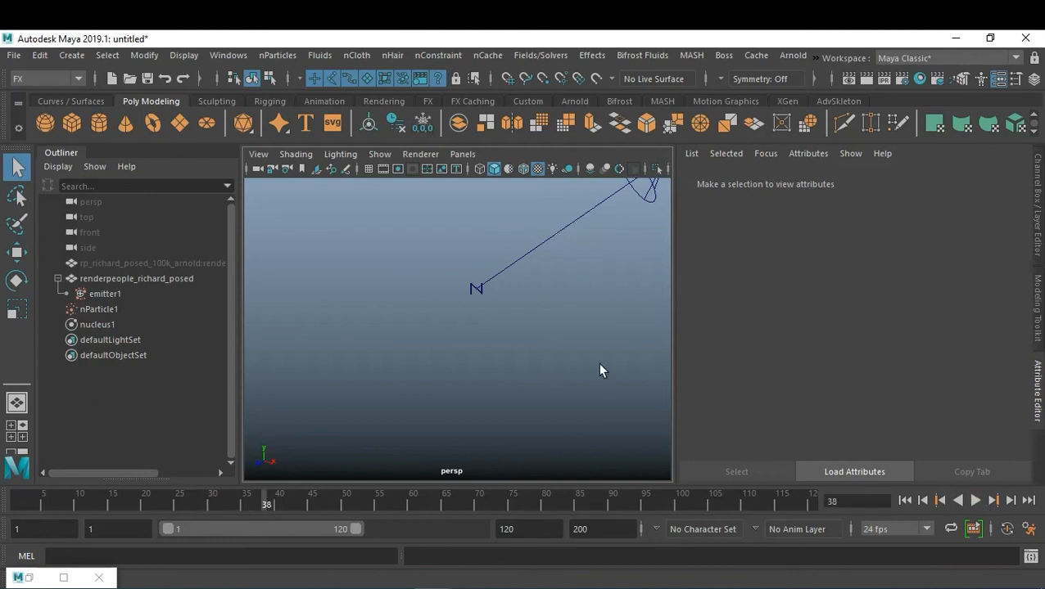
right_click_drag(589, 329, 347, 323, "alt")
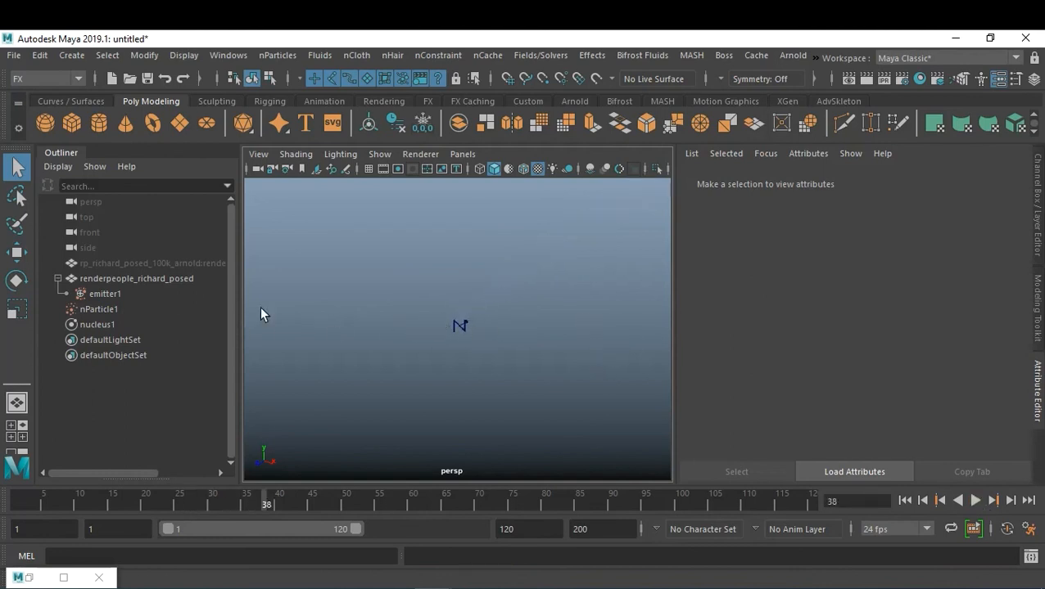
left_click(120, 277)
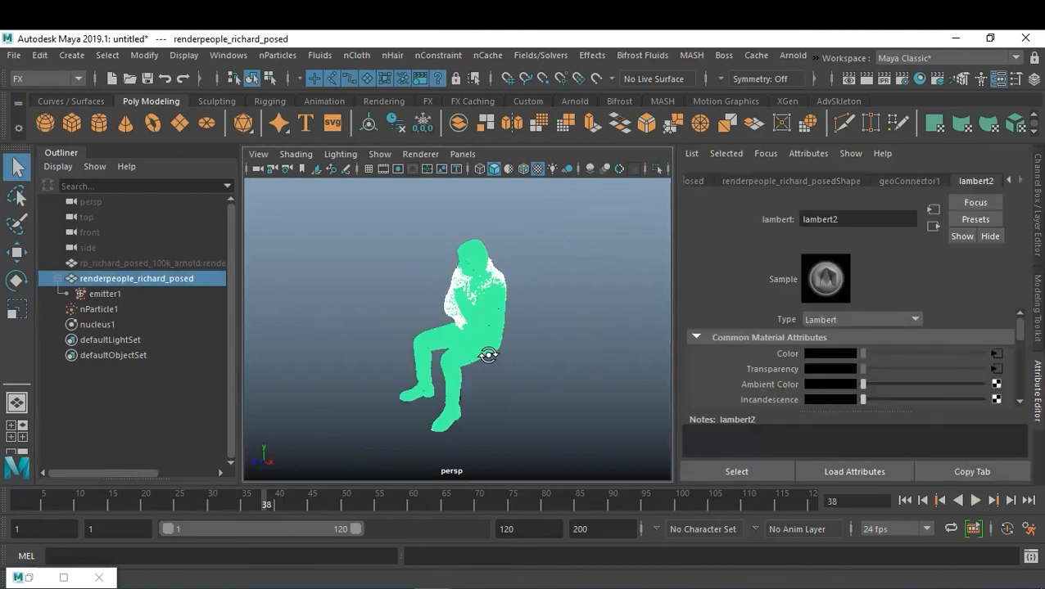
left_click(588, 366)
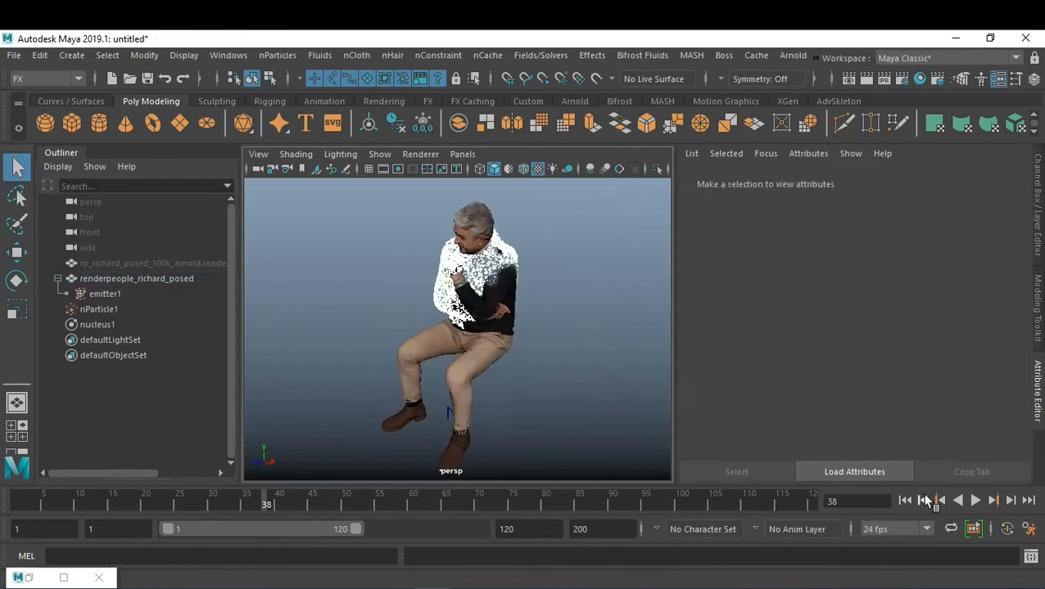
left_click(904, 501)
Set the Space Scale of nucleus1 to 0.1, play the simulation to preview the particles and return to frame 1
left_click(131, 294)
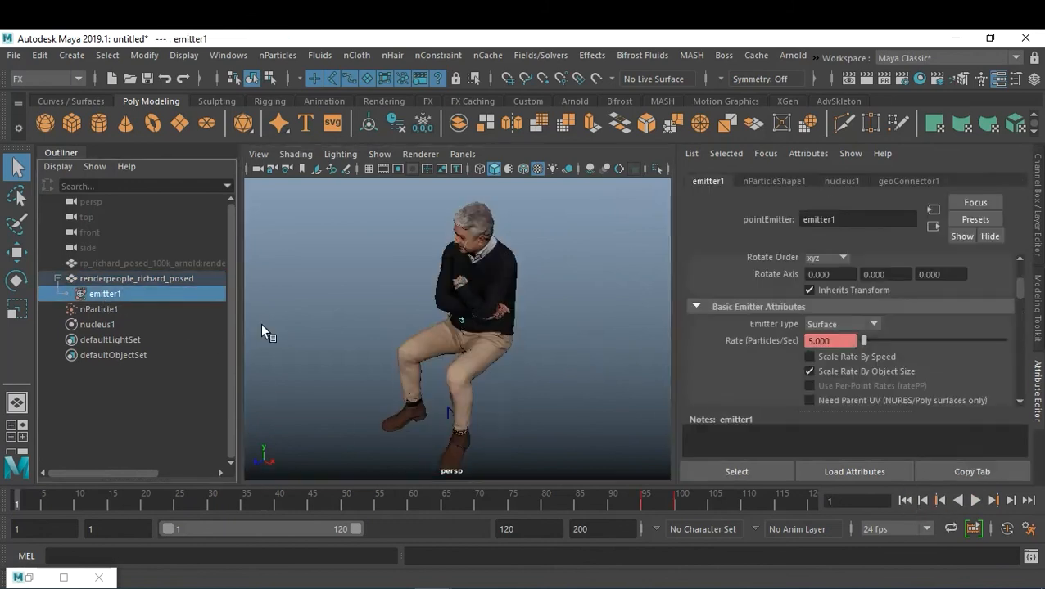
scroll(881, 341, "down", 15)
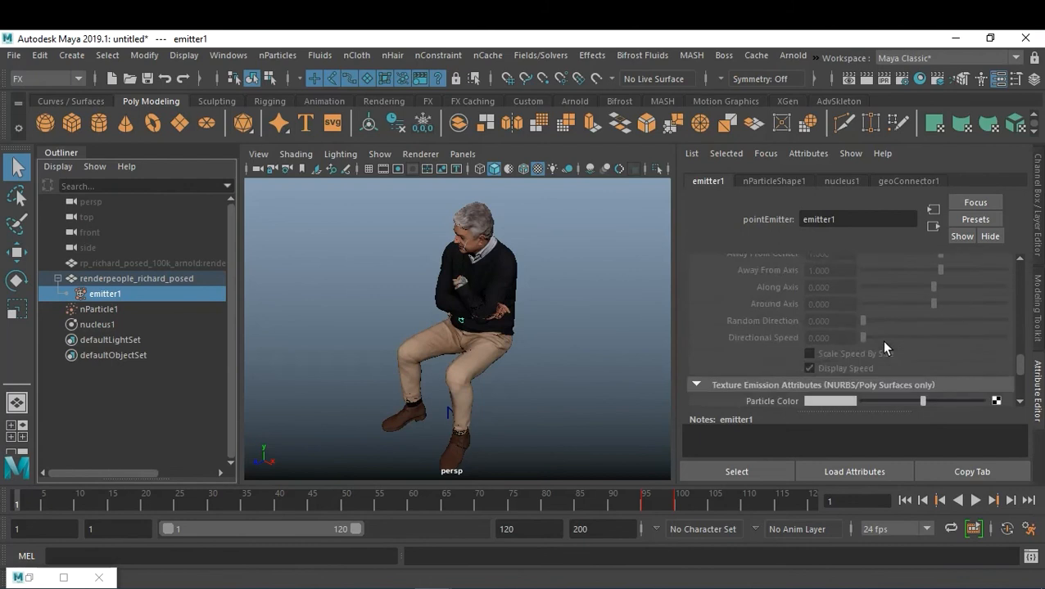
left_click(99, 324)
scroll(860, 337, "down", 5)
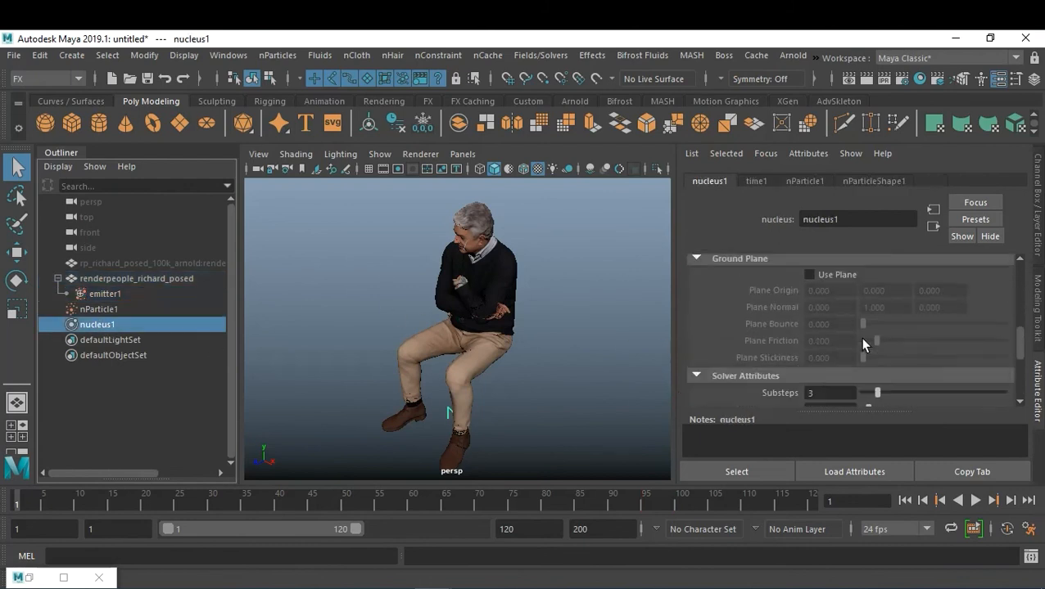
scroll(864, 344, "down", 2)
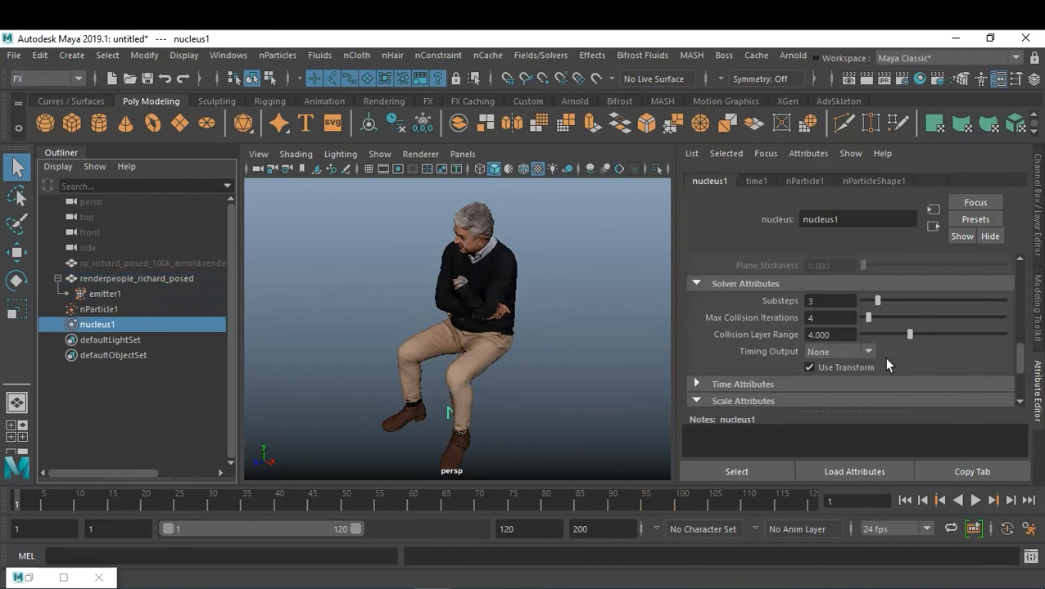
scroll(883, 357, "down", 2)
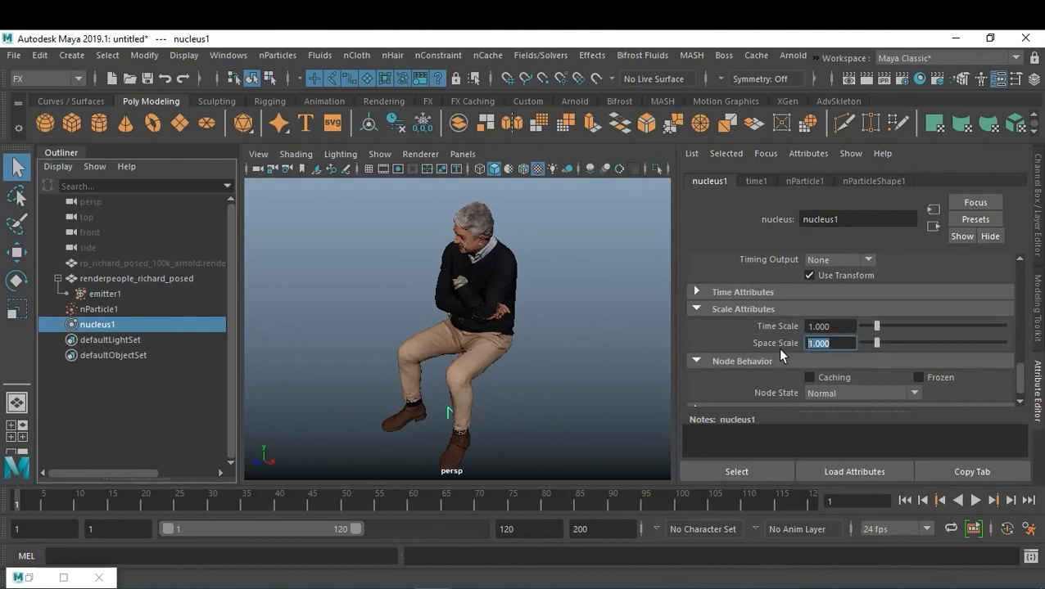
type("0.1")
key("Return")
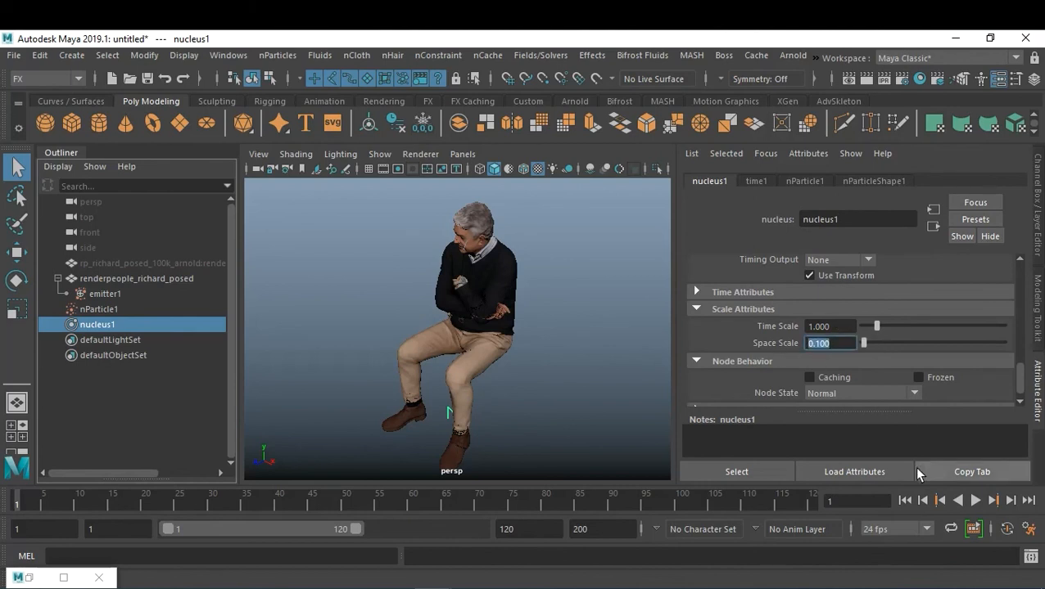
left_click(974, 500)
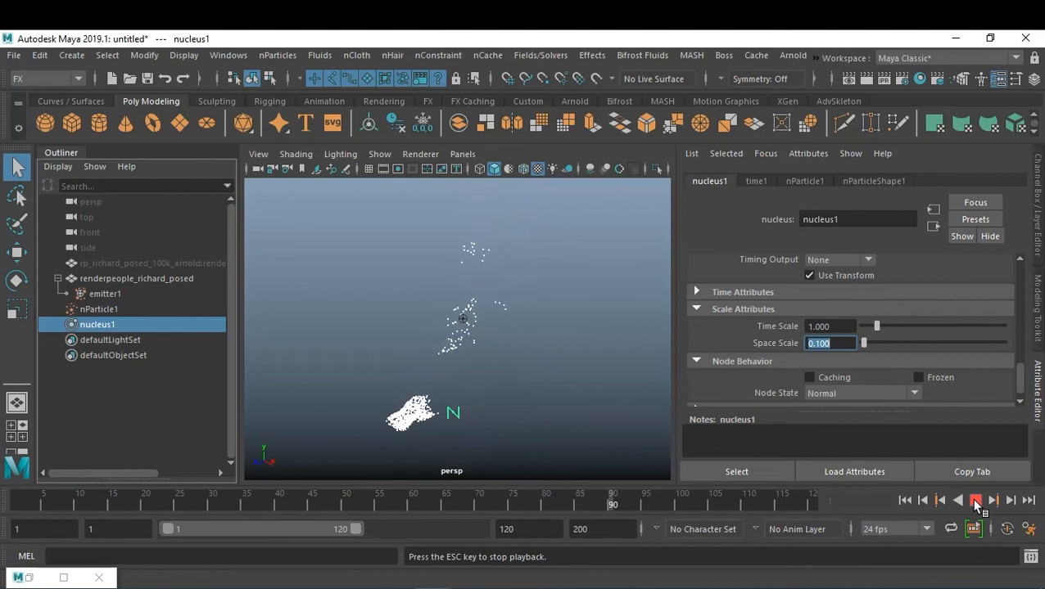
left_click(975, 502)
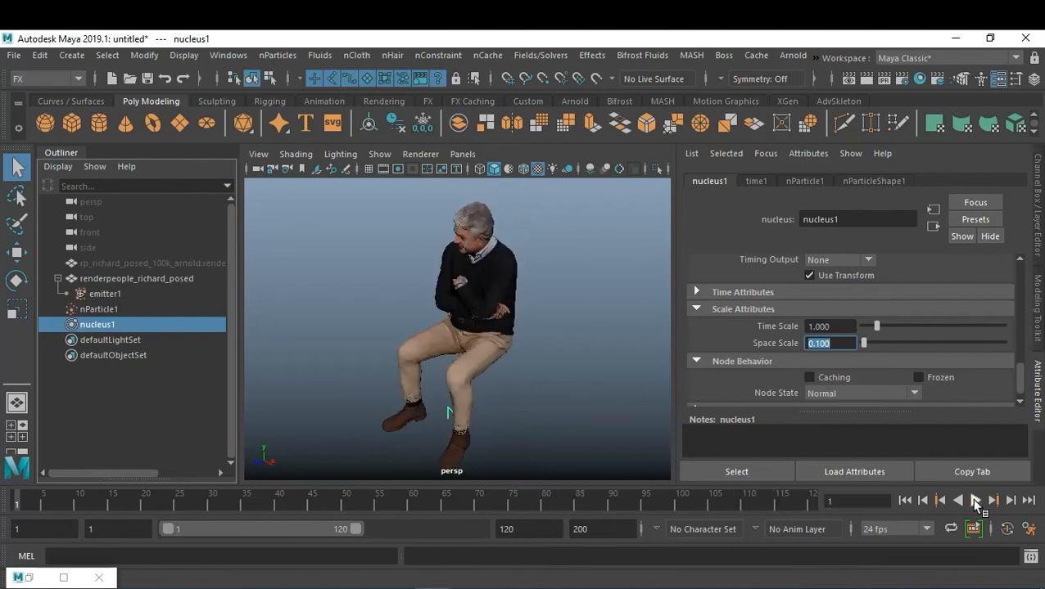
Set the Time Scale of nucleus1 to 2 and play the simulation from frame 1 to frame 44
left_click(839, 328)
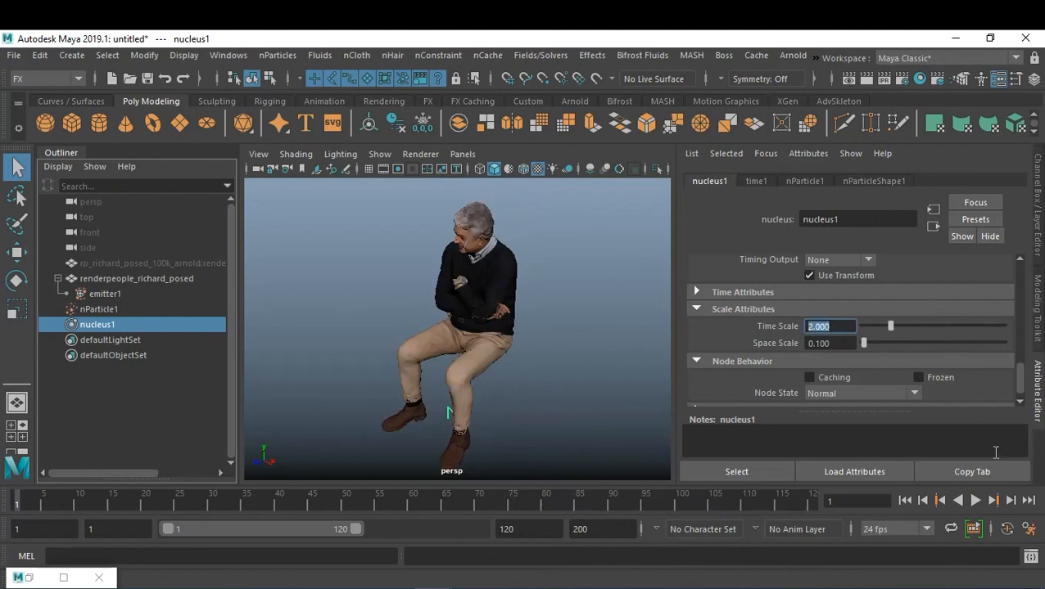
left_click(975, 501)
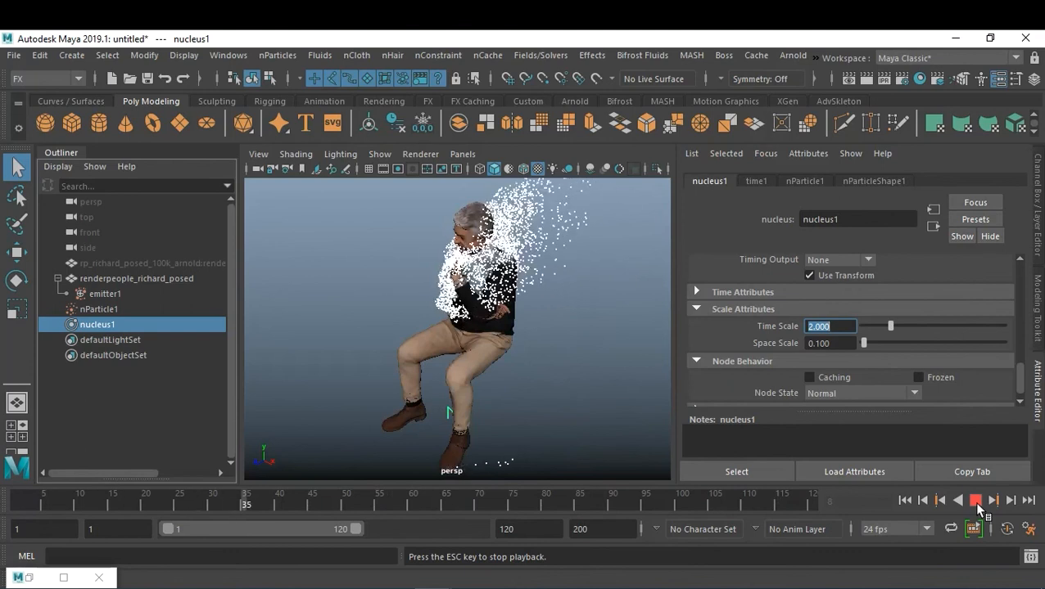
left_click(976, 502)
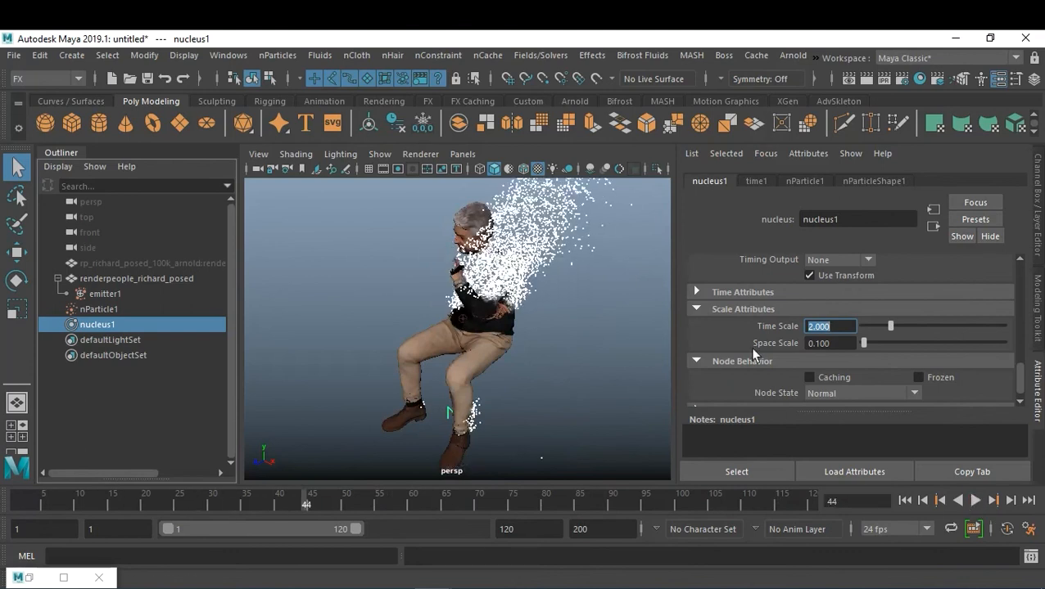
Add a Turbulence field to nParticle1 and play the simulation from the first frame
left_click(113, 309)
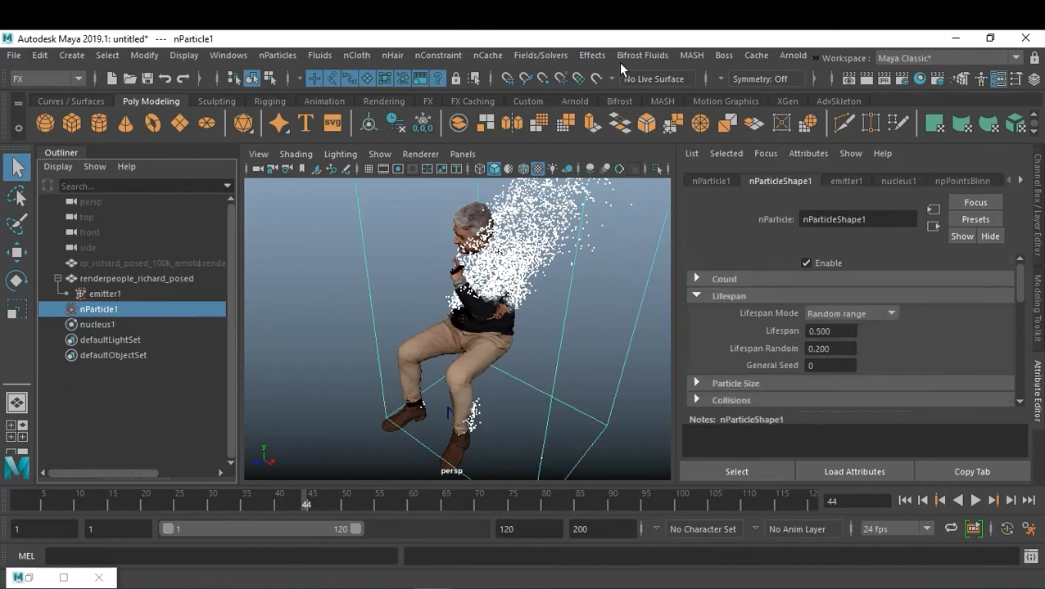
left_click(548, 57)
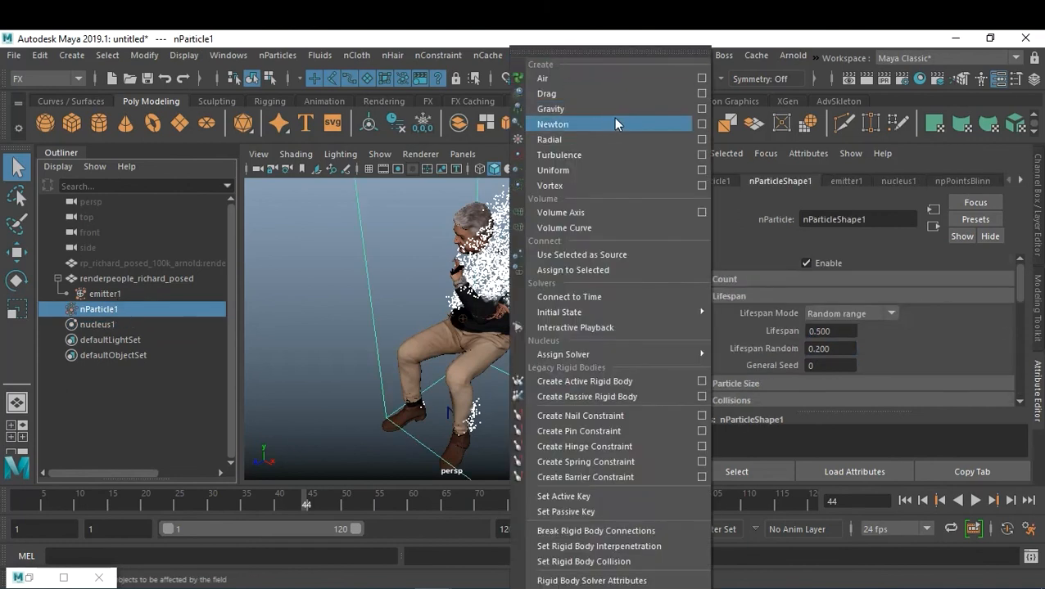
left_click(602, 154)
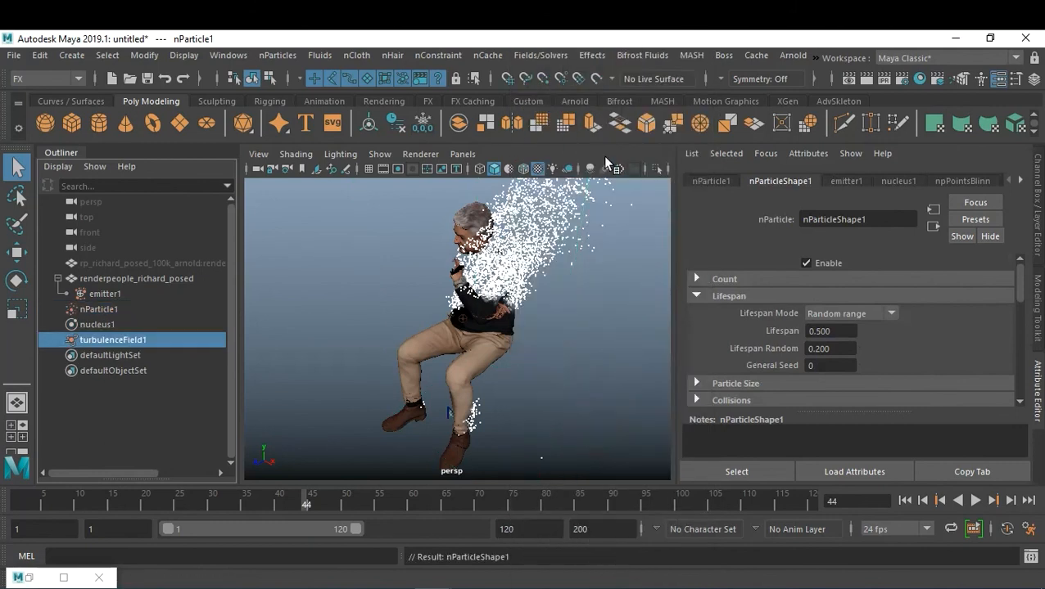
scroll(899, 344, "down", 1)
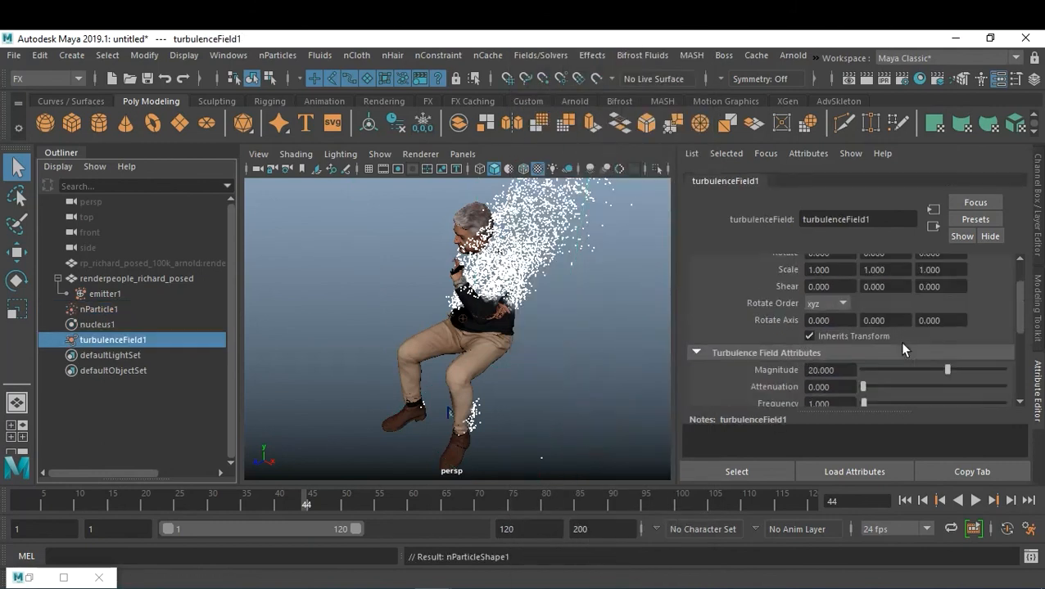
scroll(899, 343, "down", 1)
left_click(917, 501)
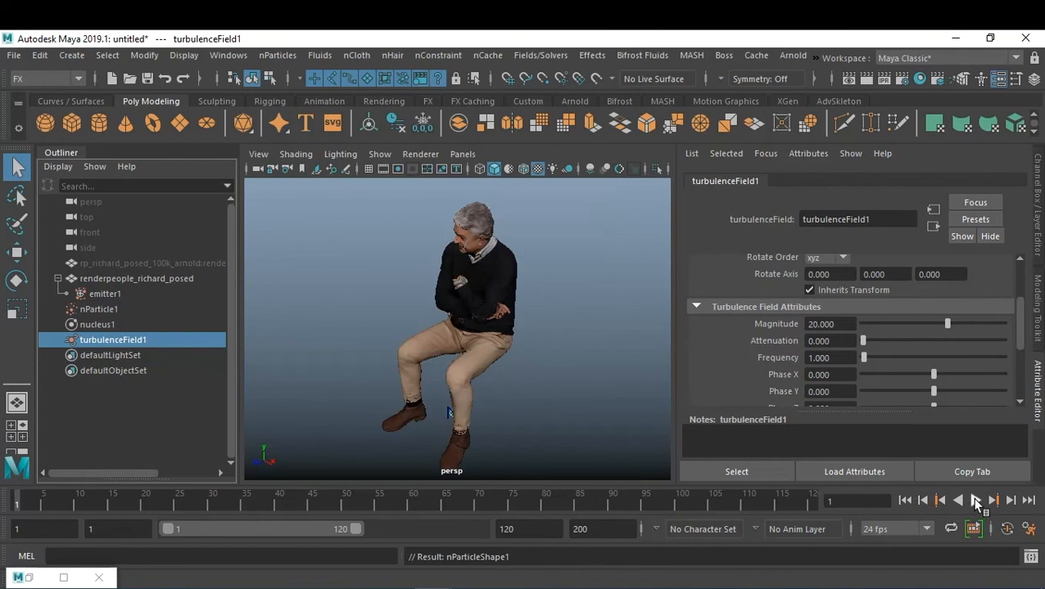
left_click(976, 502)
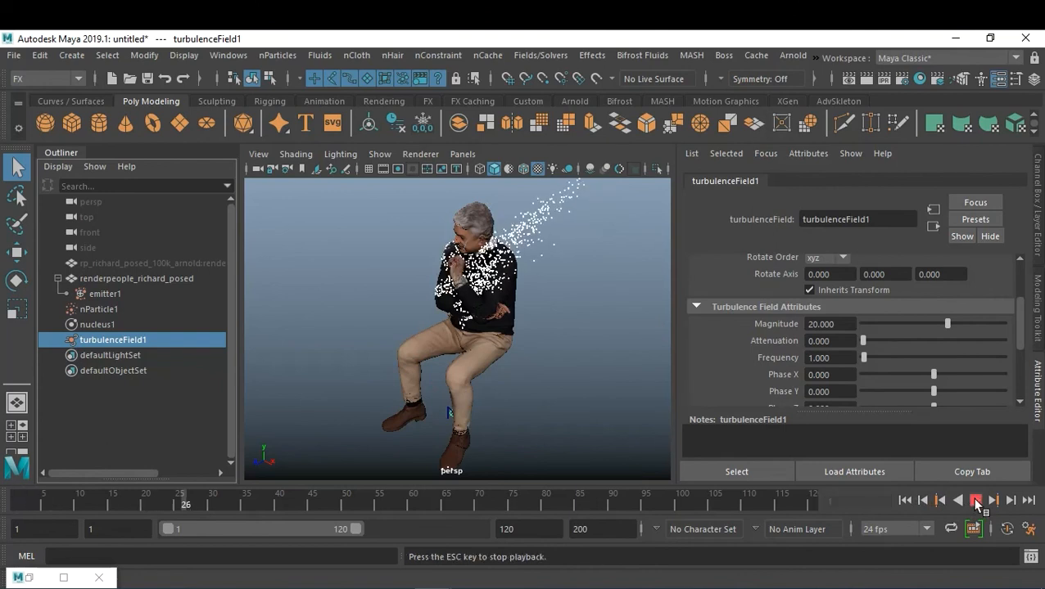
Raise the turbulence field's Magnitude to about 62.6 during playback, and replay the simulation from frame 1 to frame 39
left_click_drag(949, 324, 974, 325)
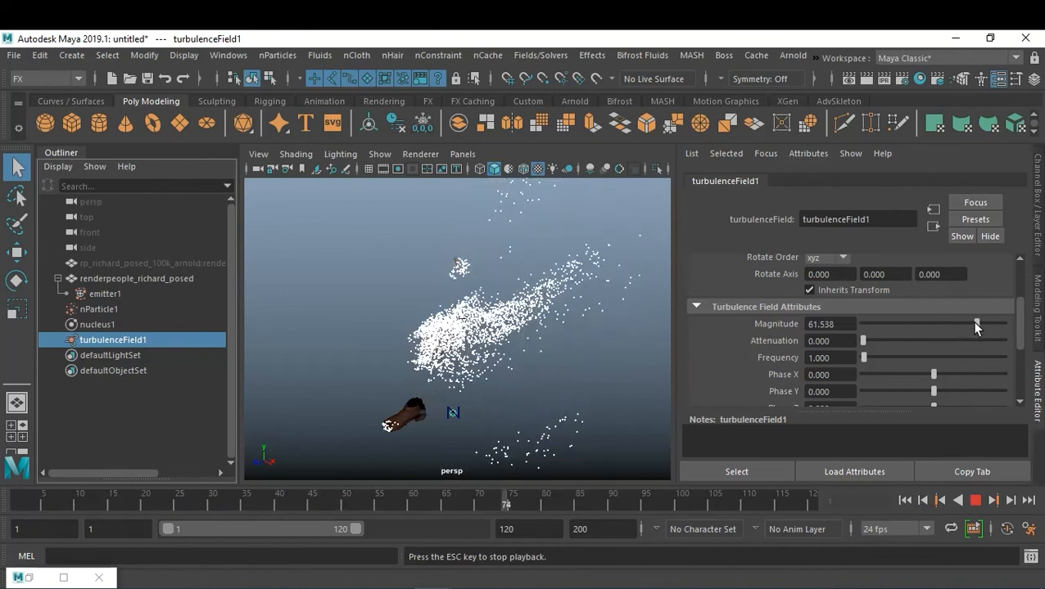
left_click_drag(975, 323, 976, 322)
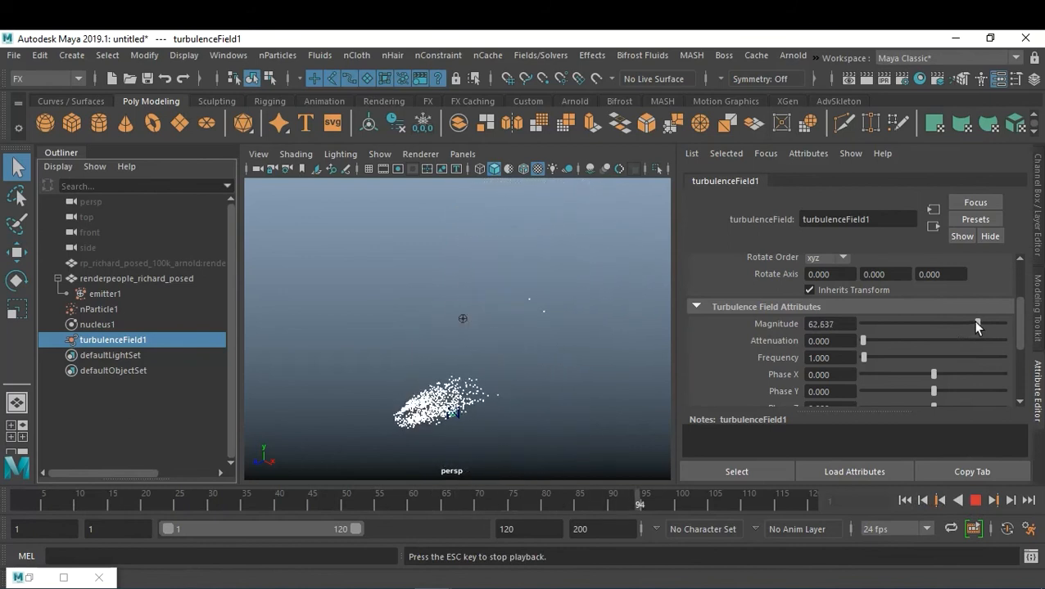
left_click(976, 501)
left_click(905, 500)
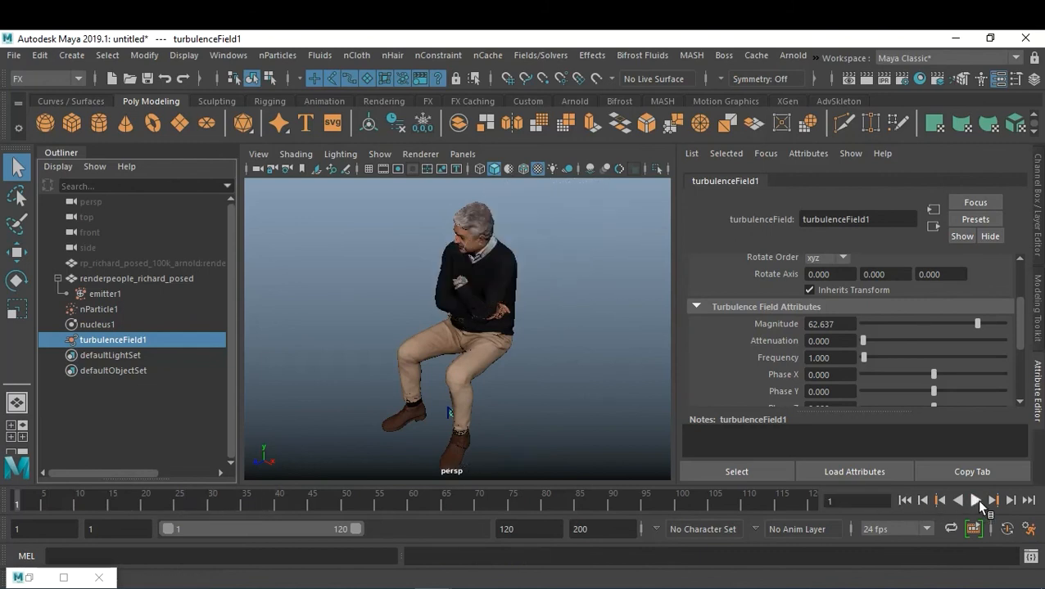
left_click(975, 500)
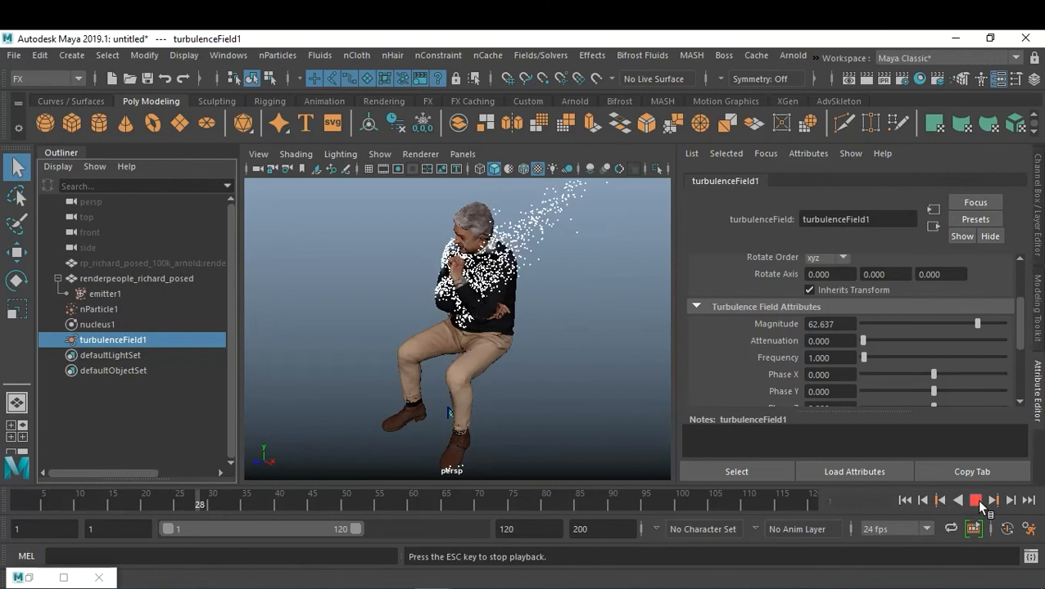
left_click(976, 500)
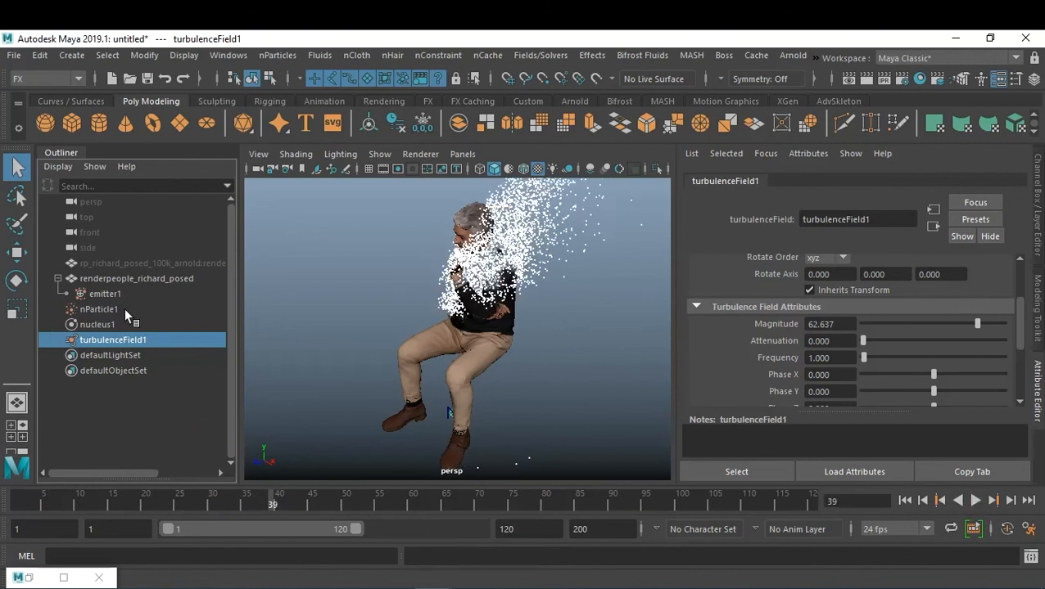
Set the Wind Speed of nucleus1 to about 4.12 and its Wind Noise to about 0.36, and replay from frame 1
left_click(98, 325)
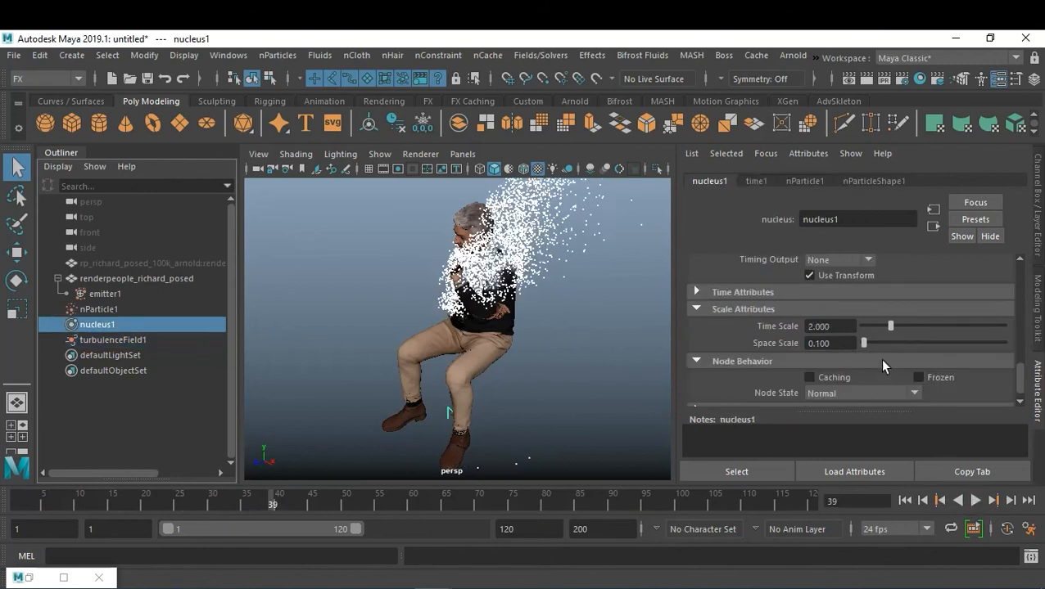
scroll(884, 361, "up", 5)
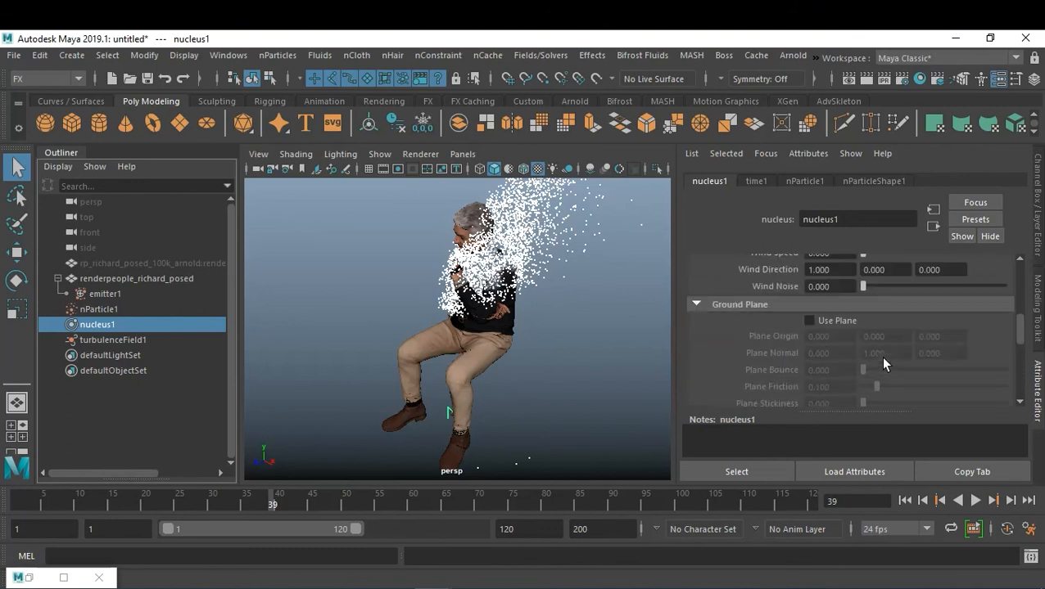
left_click(874, 298)
left_click(912, 332)
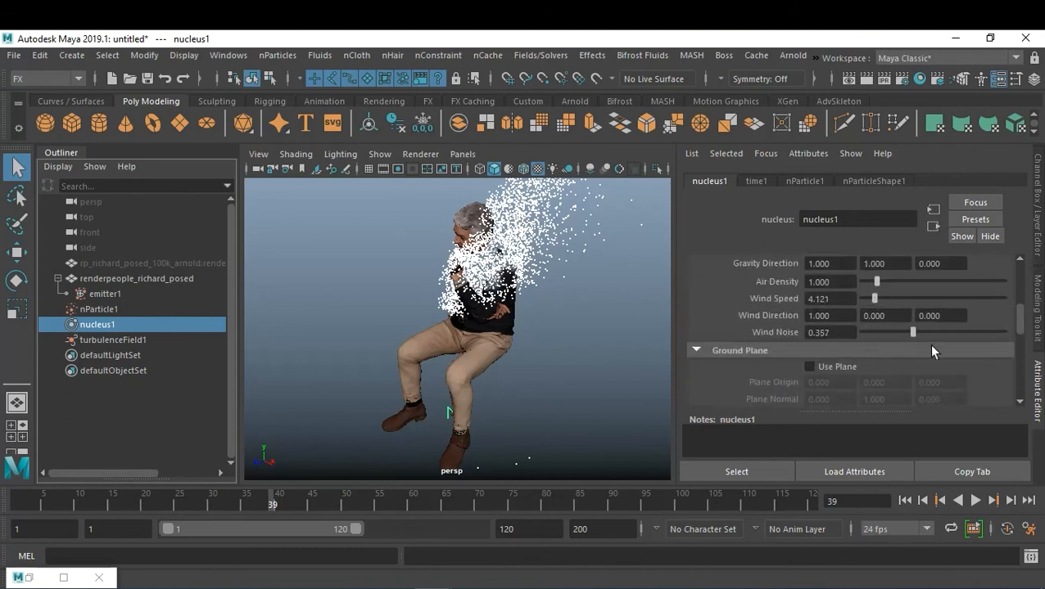
left_click(904, 500)
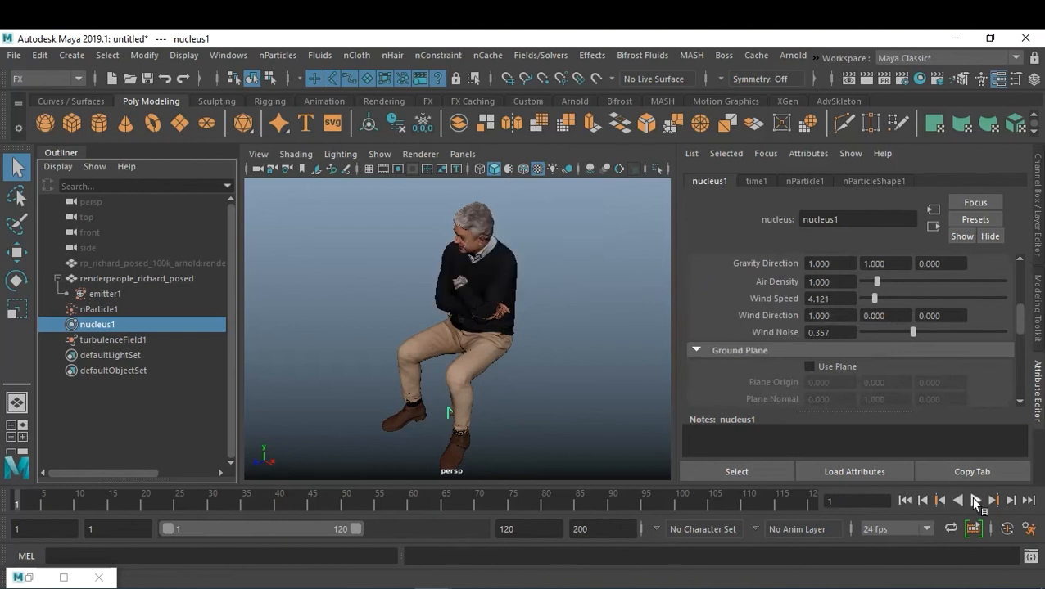
left_click(974, 500)
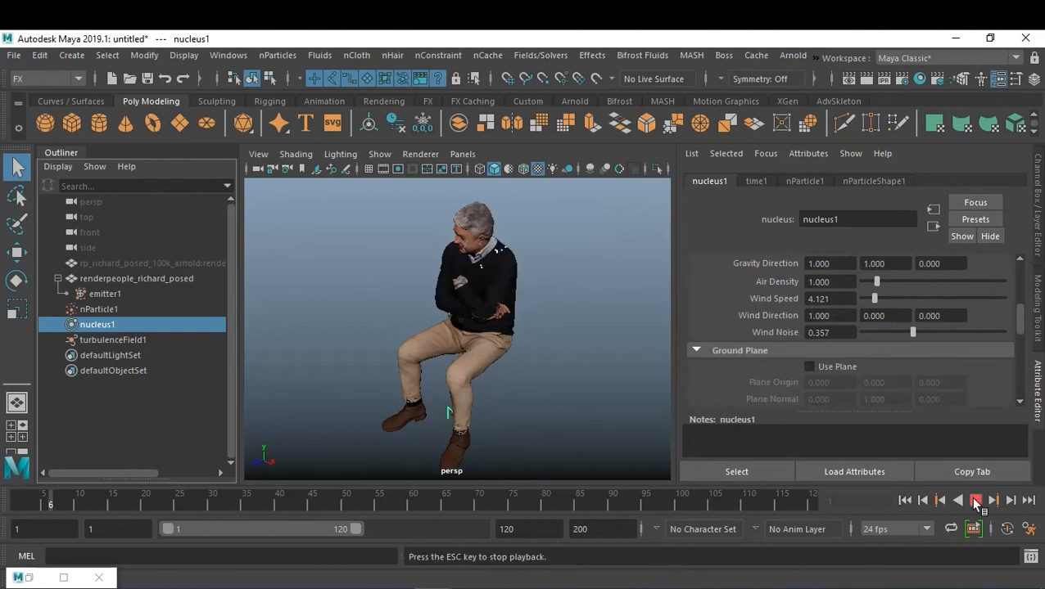